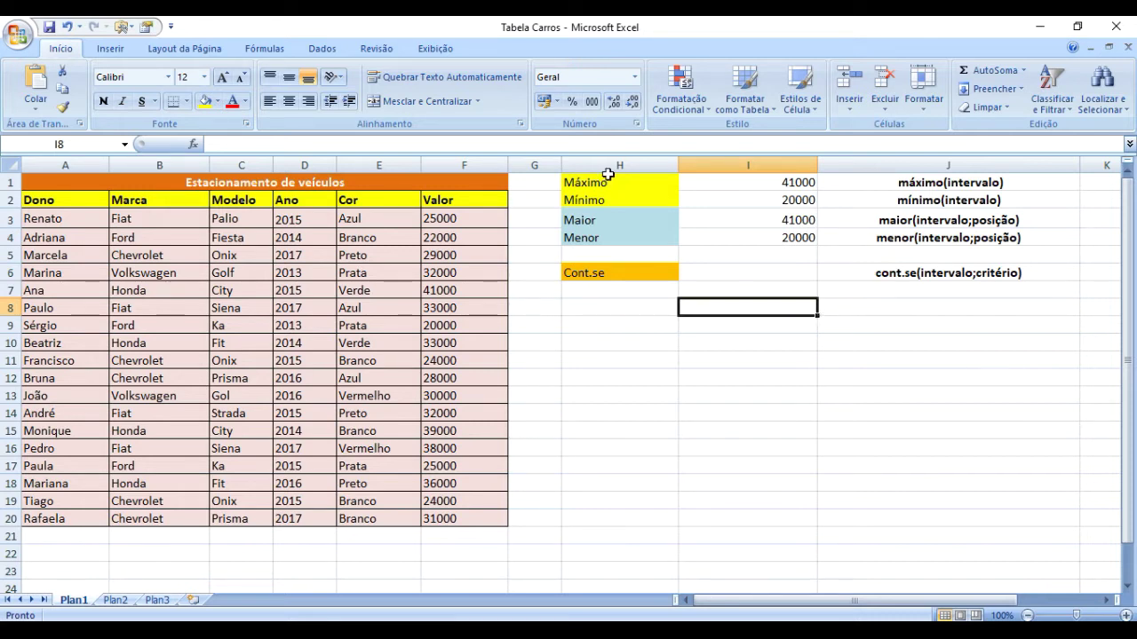
Move the function summary block H1:J6 down two rows so that it starts at cell H3.
{"action": "left_click_drag", "start_coordinate": [599, 222], "coordinate": [601, 238]}
{"action": "left_click", "coordinate": [614, 362]}
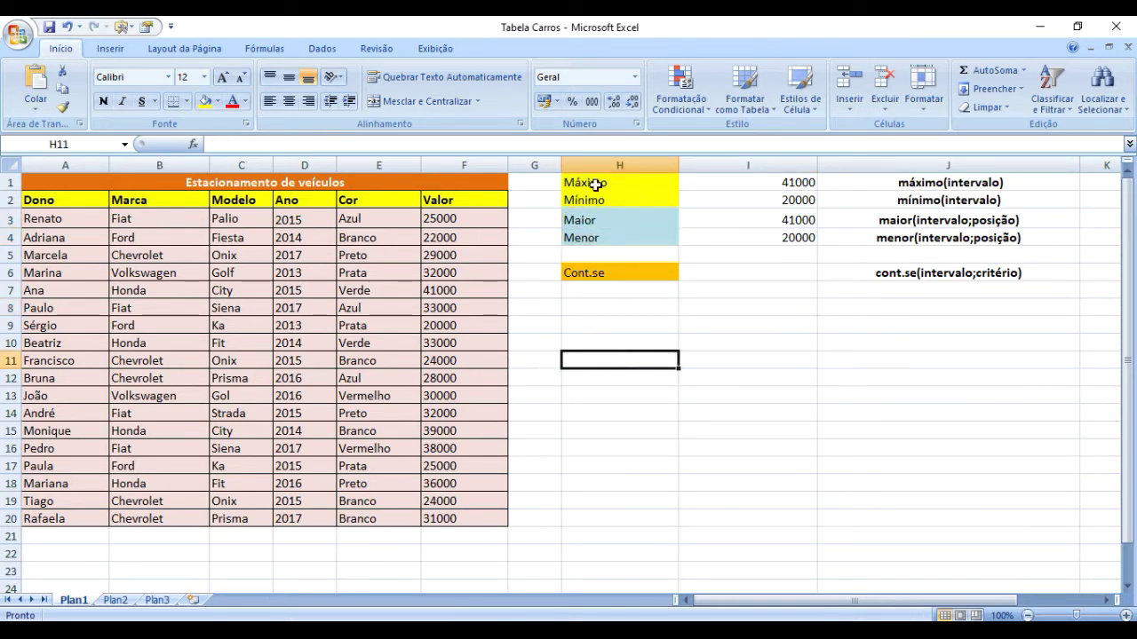
{"action": "left_click_drag", "start_coordinate": [600, 177], "coordinate": [860, 317]}
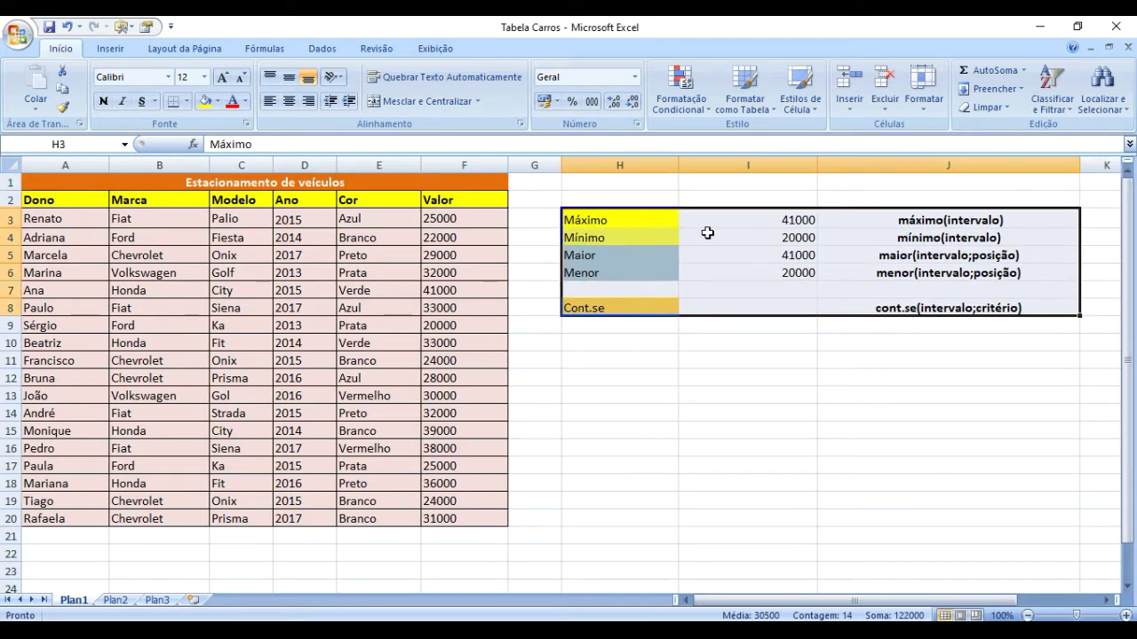
Enter the labels "Soma" in cell H1 and "Média" in cell H2 above the existing function labels.
{"action": "left_click", "coordinate": [619, 180]}
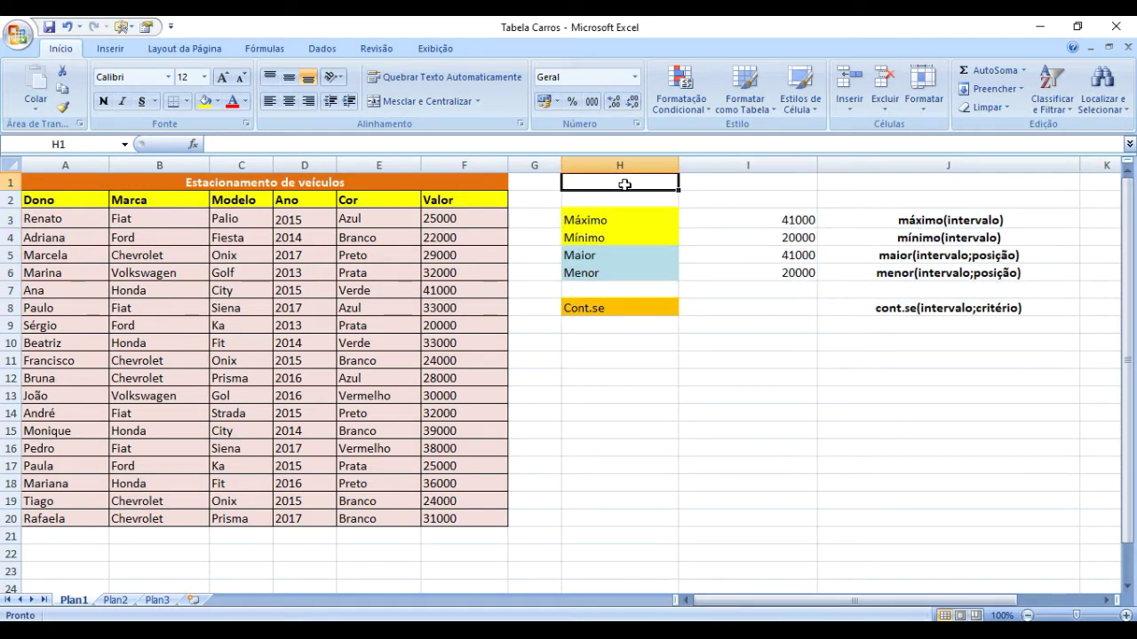
{"action": "type", "text": "Soma"}
{"action": "key", "text": "Return"}
{"action": "type", "text": "M["}
{"action": "key", "text": "BackSpace"}
{"action": "type", "text": "édia"}
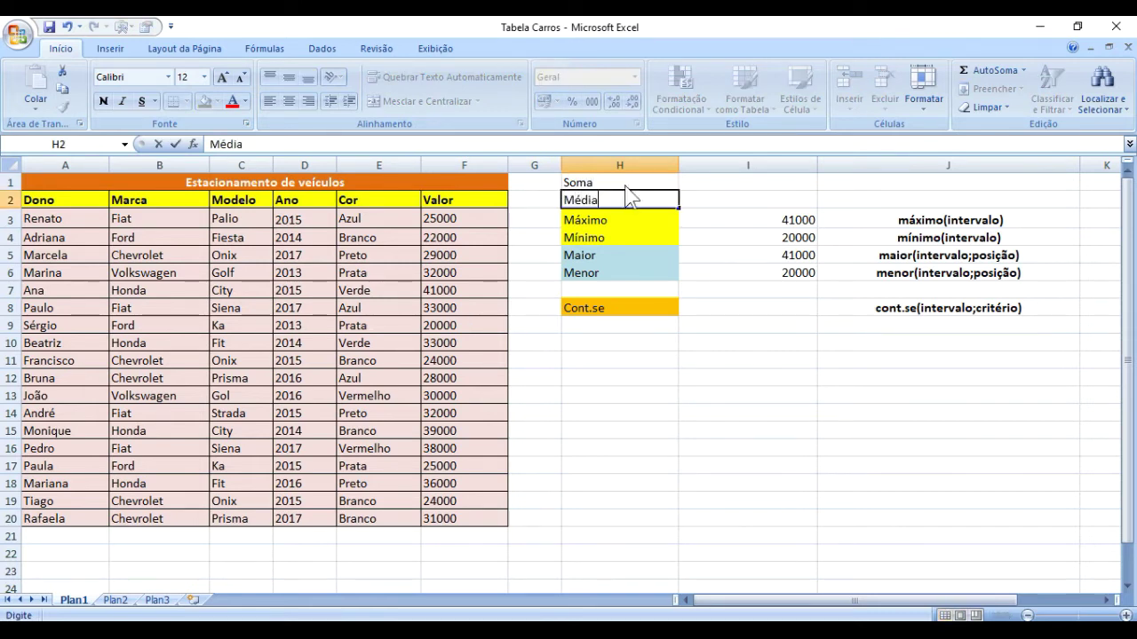
{"action": "key", "text": "Return"}
{"action": "key", "text": "Up"}
{"action": "key", "text": "Up"}
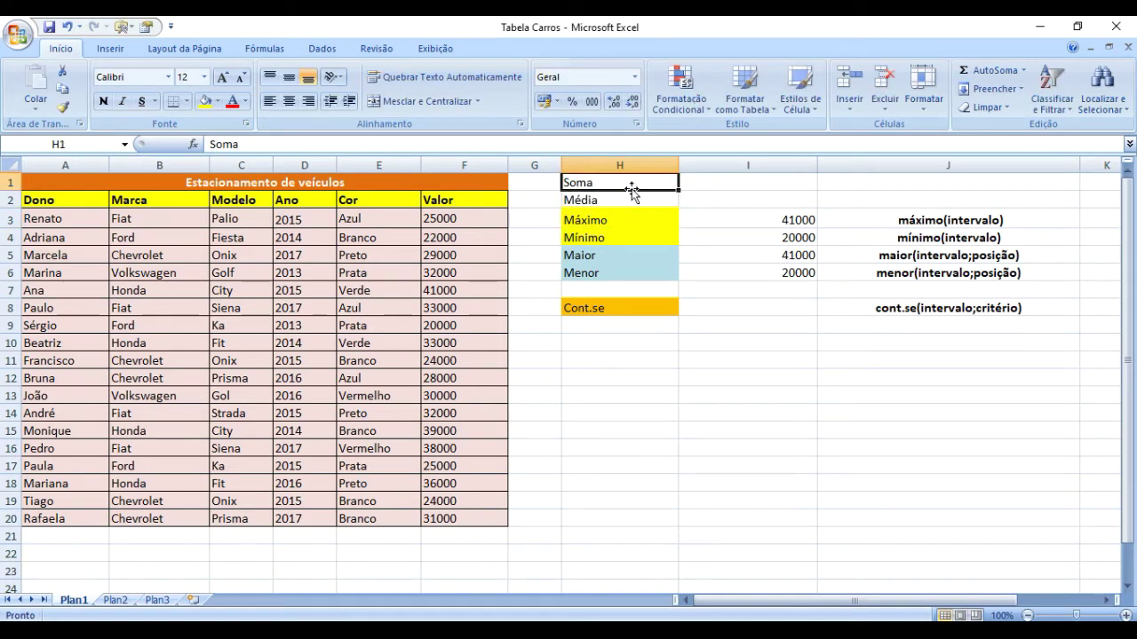
Enter the syntax notes "soma(intervalo)" in cell J1 and "média(intervalo)" in cell J2.
{"action": "left_click", "coordinate": [862, 181]}
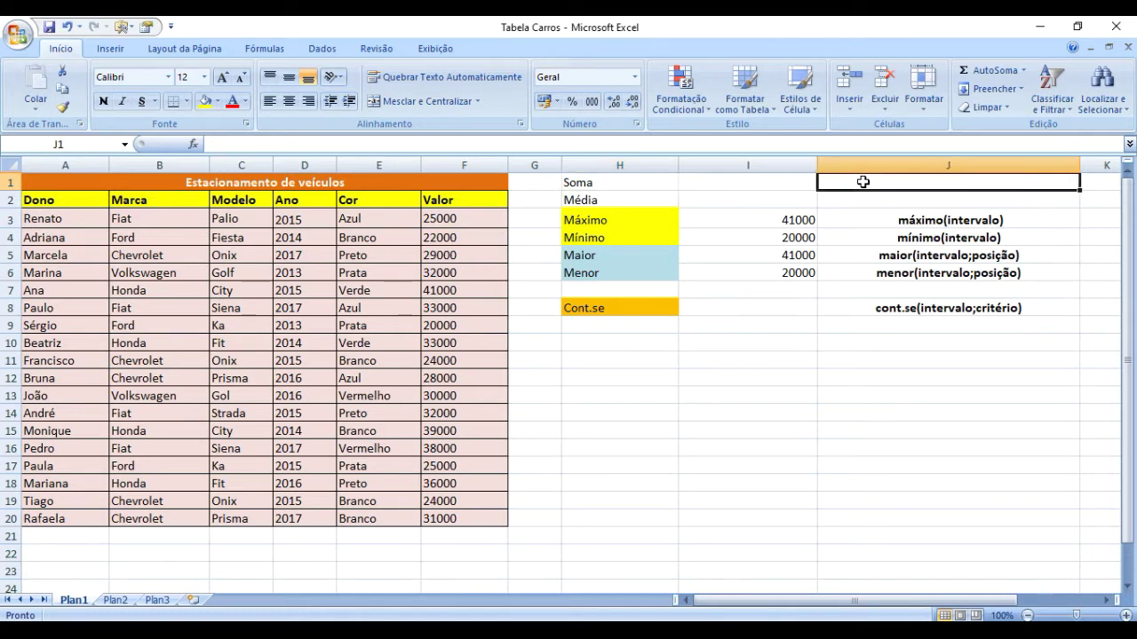
{"action": "type", "text": "s"}
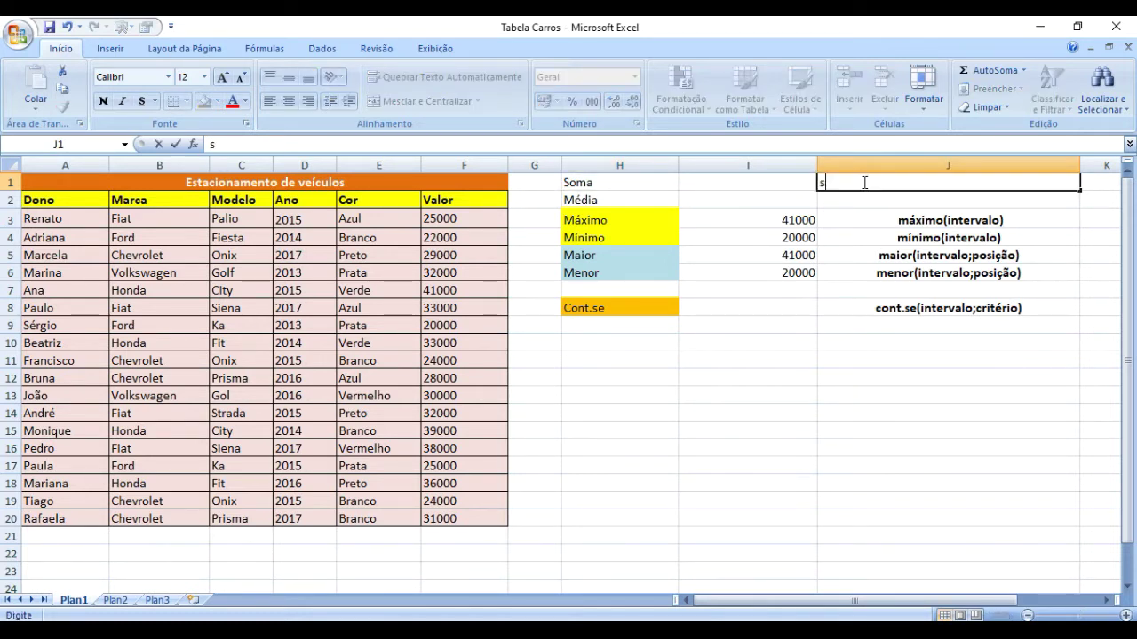
{"action": "type", "text": "oma(intervalo)"}
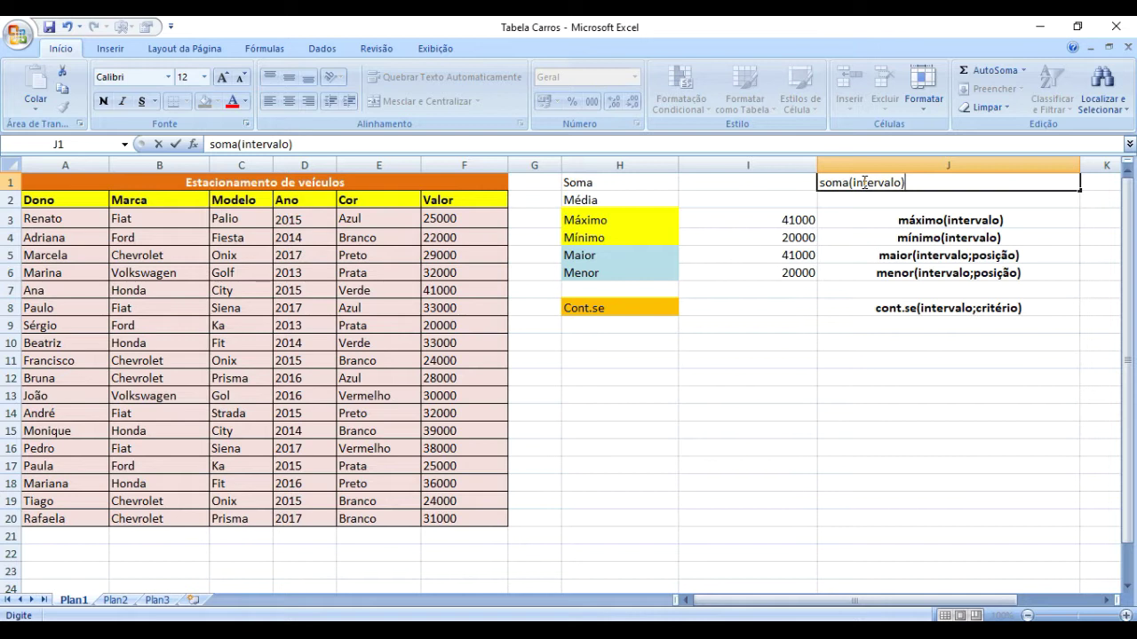
{"action": "key", "text": "Return"}
{"action": "key", "text": "Up"}
{"action": "key", "text": "Down"}
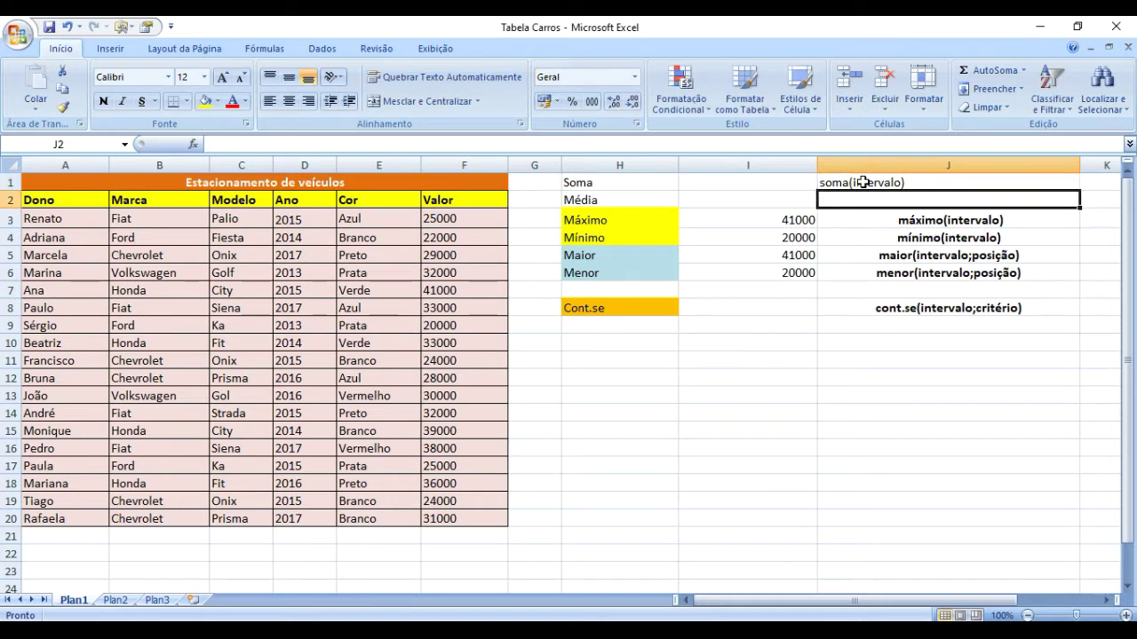
{"action": "type", "text": "m"}
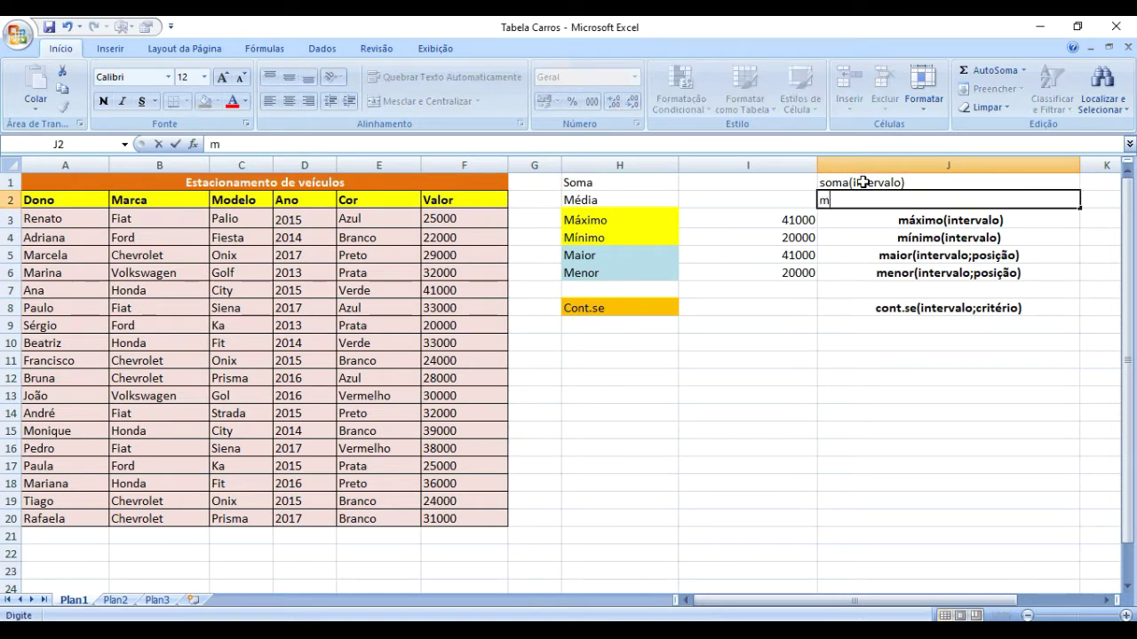
{"action": "type", "text": "édia(intervalo)"}
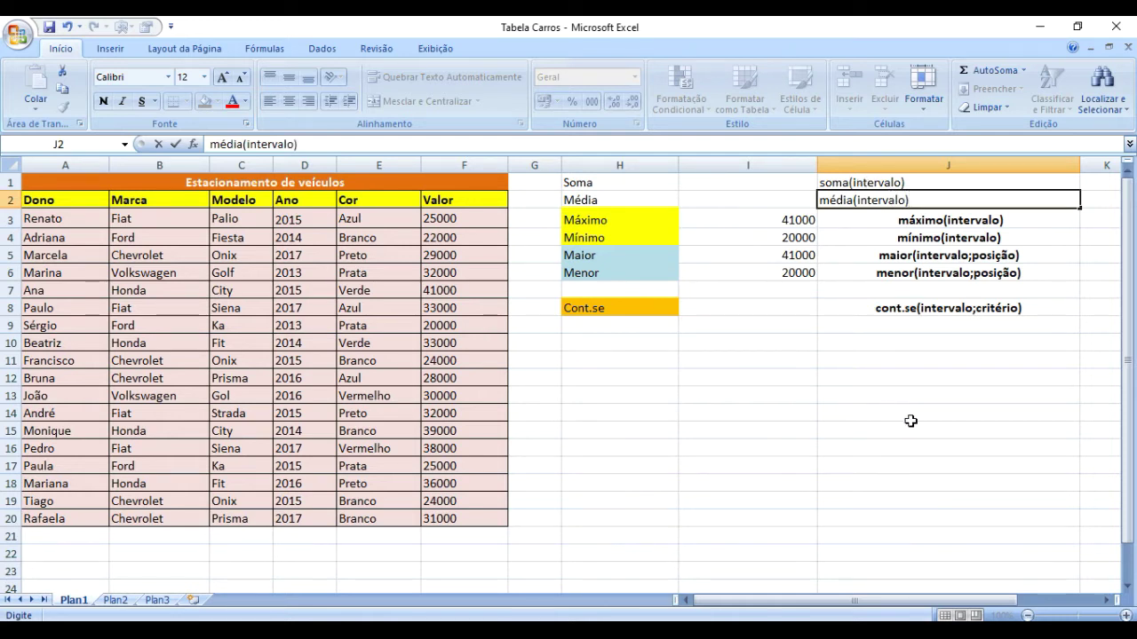
{"action": "left_click", "coordinate": [910, 421]}
{"action": "left_click", "coordinate": [873, 203]}
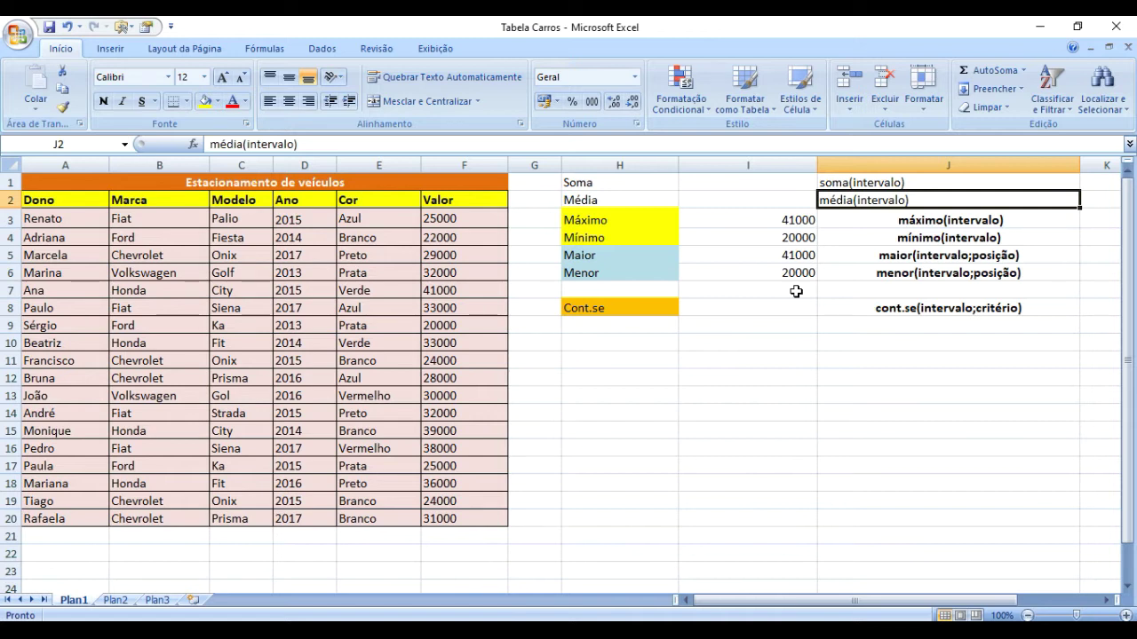
{"action": "left_click", "coordinate": [858, 182]}
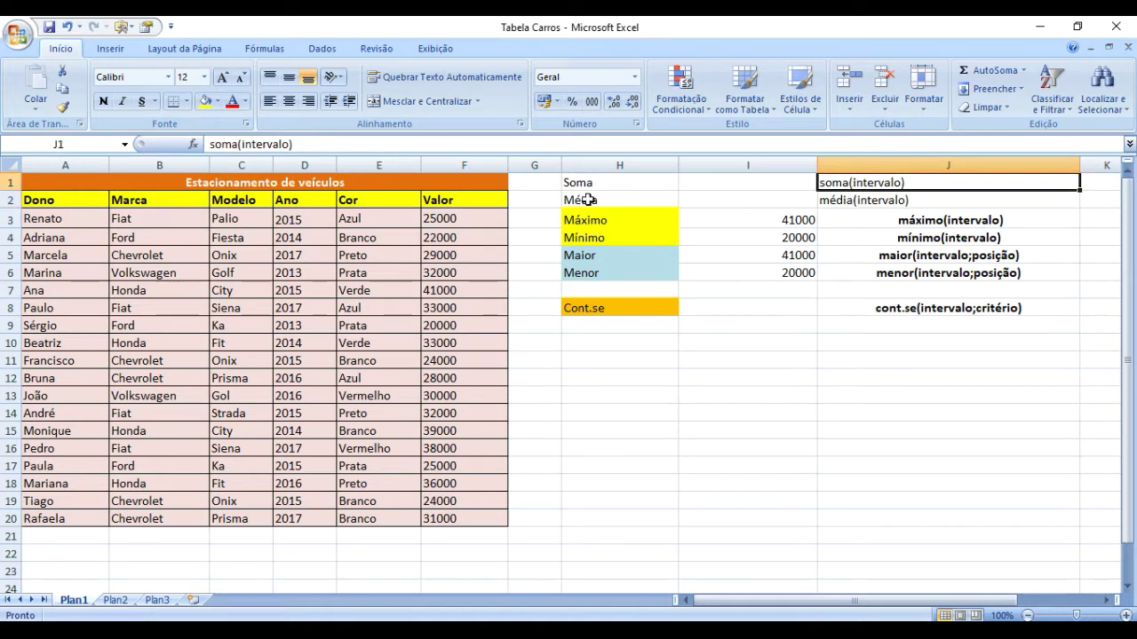
Fill the Soma and Média label cells H1:H2 with a light orange theme colour.
{"action": "left_click_drag", "start_coordinate": [586, 200], "coordinate": [589, 182]}
{"action": "left_click", "coordinate": [217, 101]}
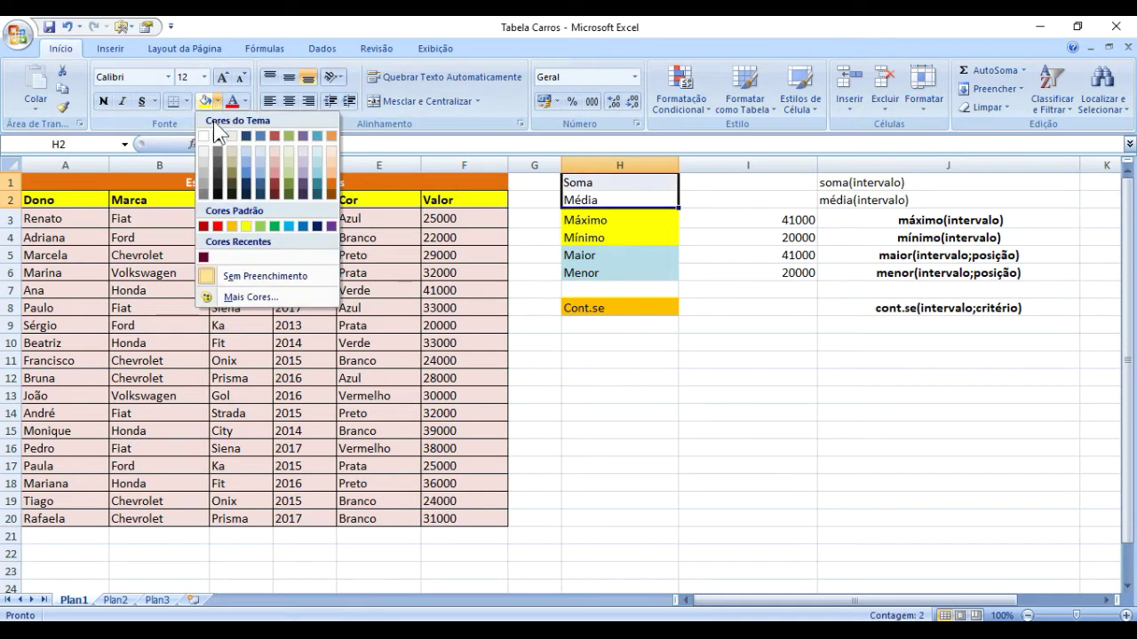
{"action": "left_click", "coordinate": [246, 225]}
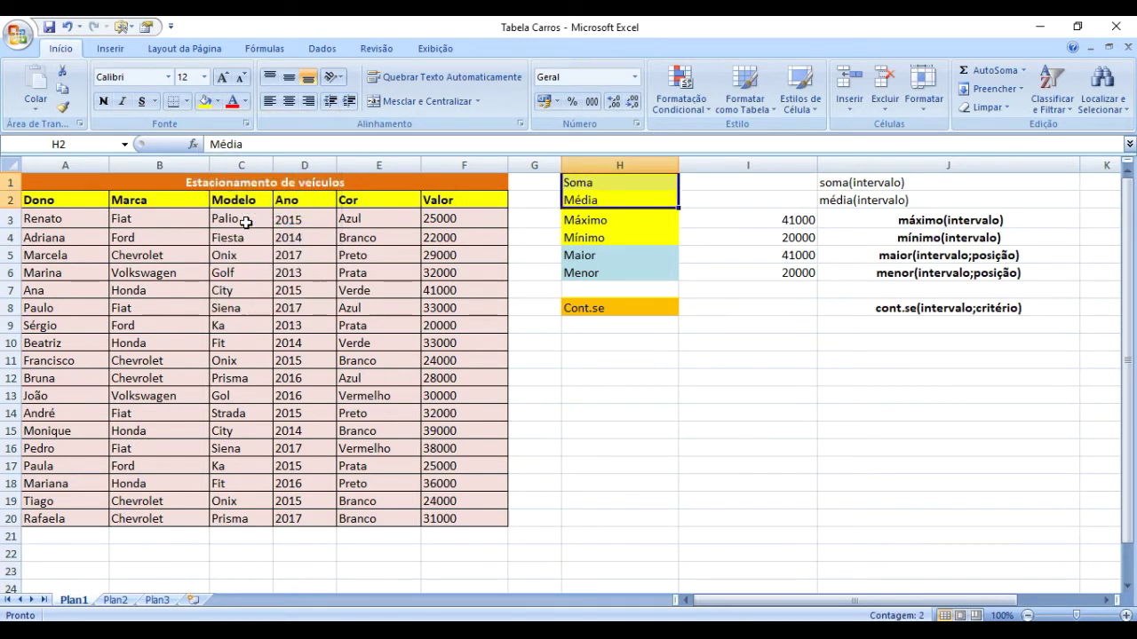
{"action": "left_click", "coordinate": [217, 101]}
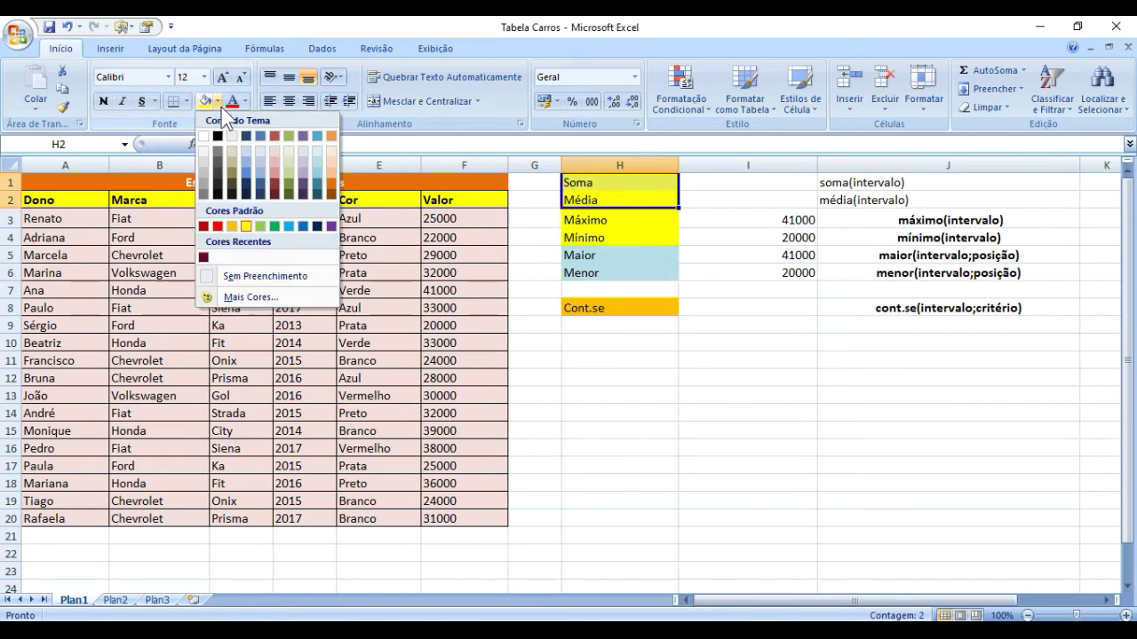
{"action": "left_click", "coordinate": [333, 163]}
Centre the syntax notes in J1:J2 and make them bold like the notes below them.
{"action": "left_click", "coordinate": [834, 255]}
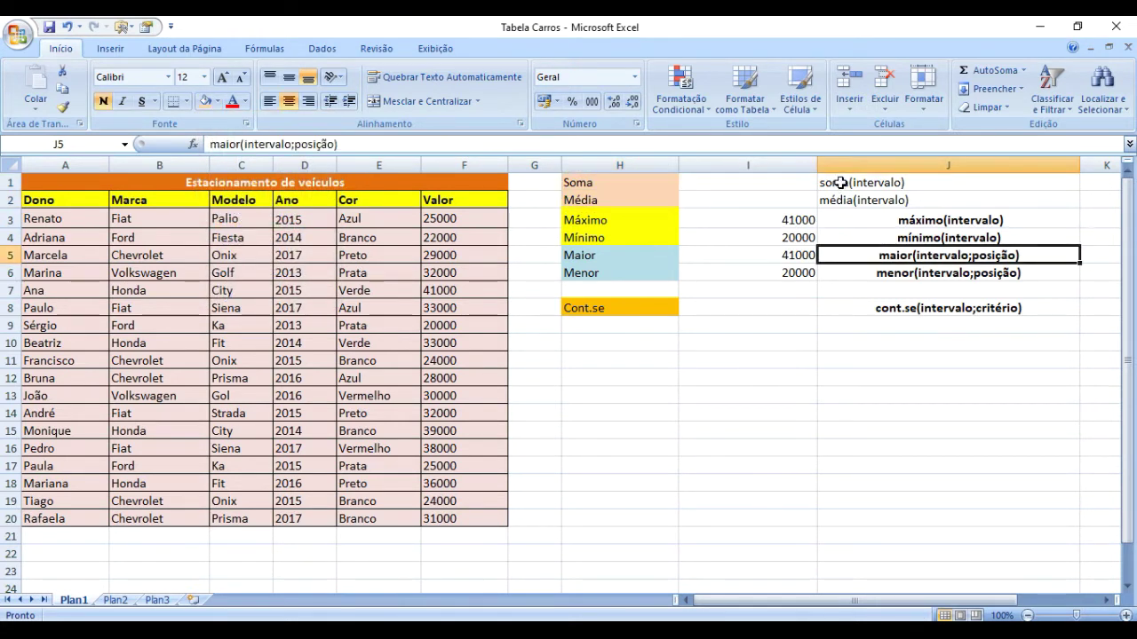
{"action": "left_click_drag", "start_coordinate": [831, 183], "coordinate": [840, 194]}
{"action": "left_click", "coordinate": [289, 102]}
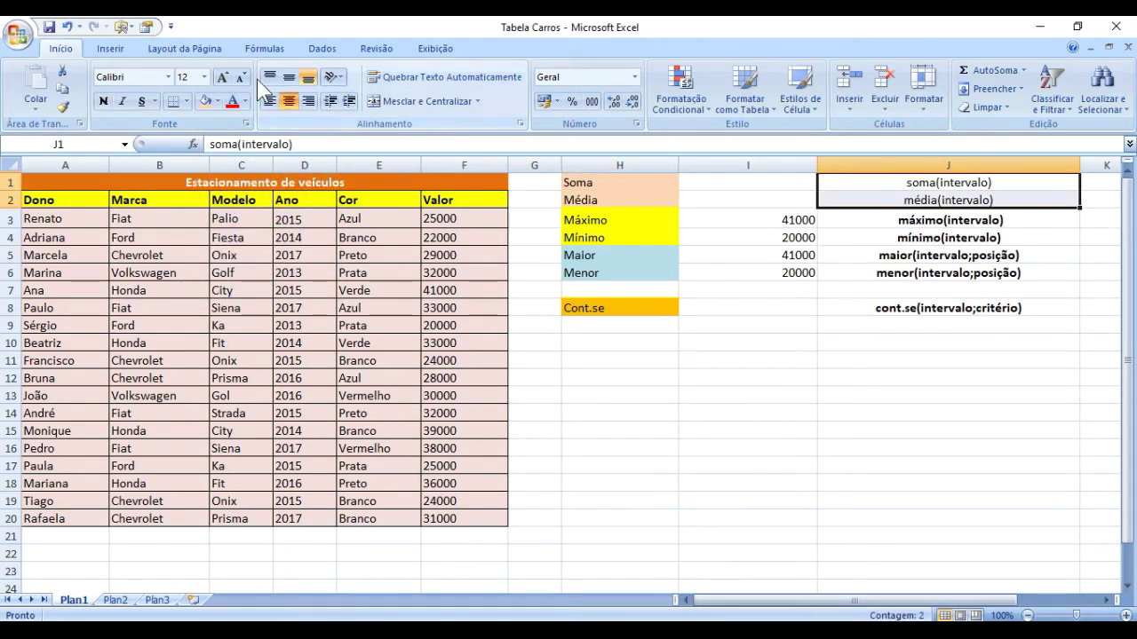
{"action": "left_click", "coordinate": [103, 102]}
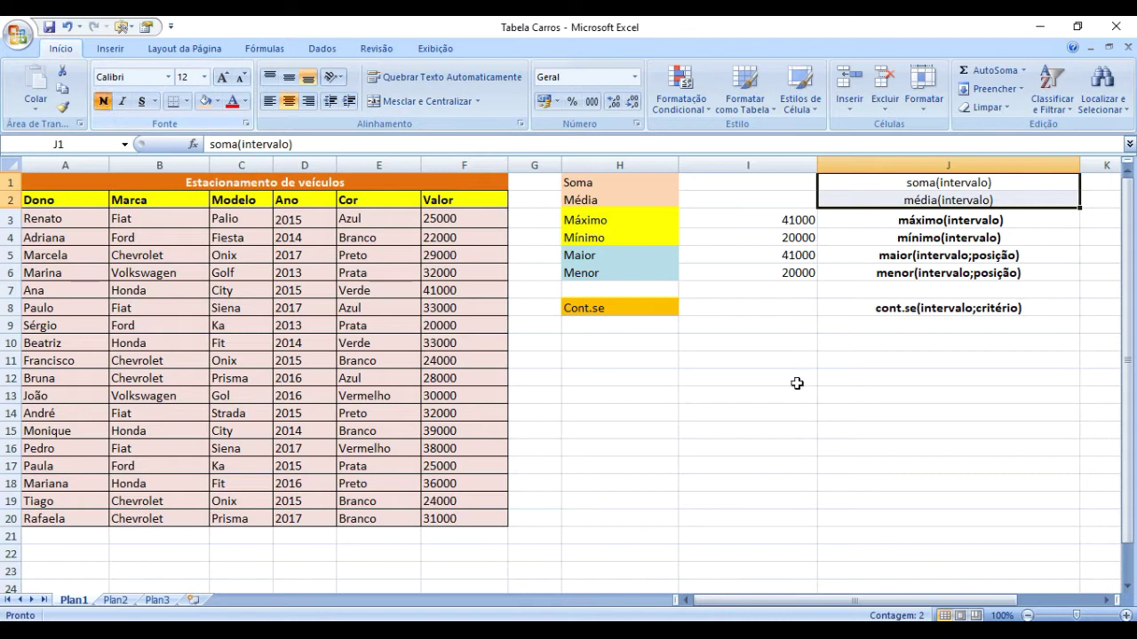
{"action": "left_click", "coordinate": [915, 441]}
Review the vehicle table's title and its column headers from Dono to Valor.
{"action": "left_click", "coordinate": [781, 182]}
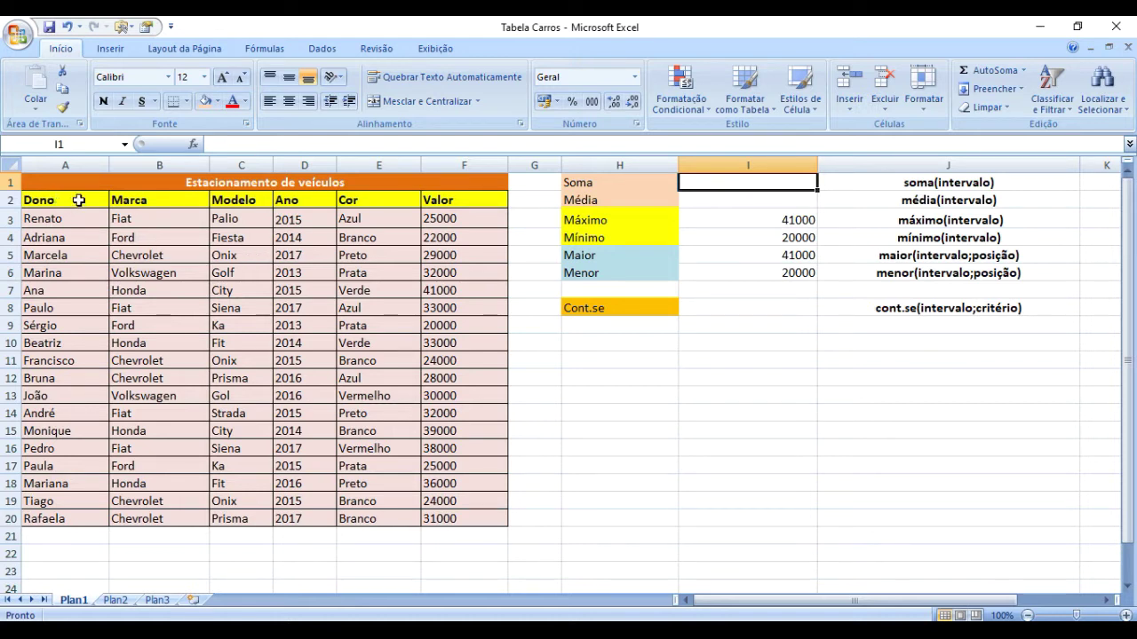
{"action": "left_click", "coordinate": [225, 182]}
{"action": "left_click", "coordinate": [232, 286]}
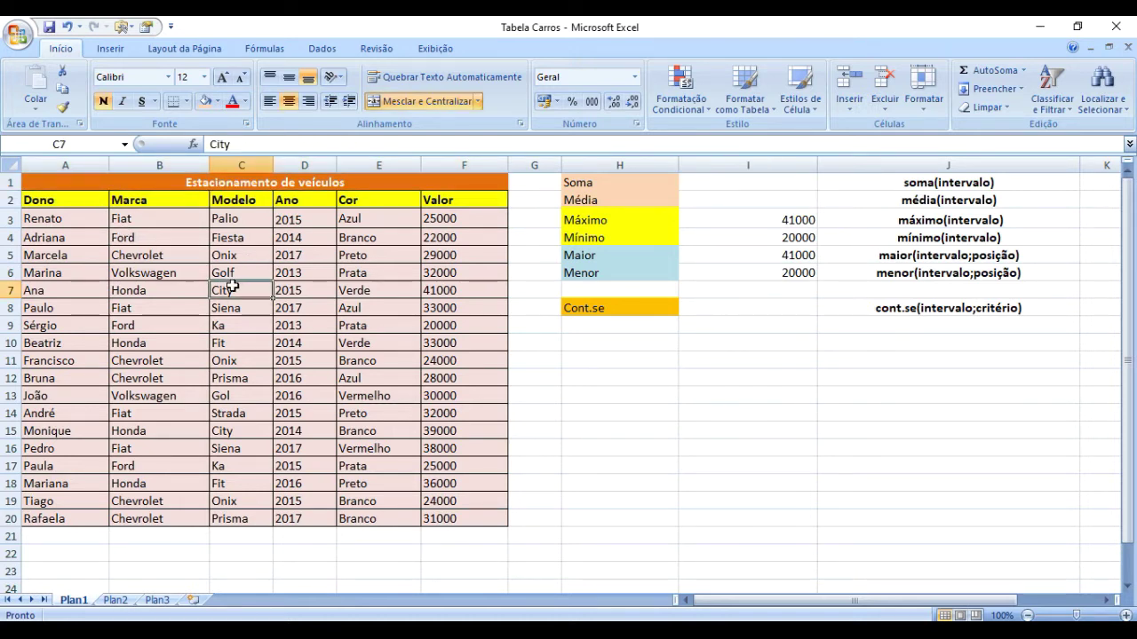
{"action": "left_click", "coordinate": [70, 202]}
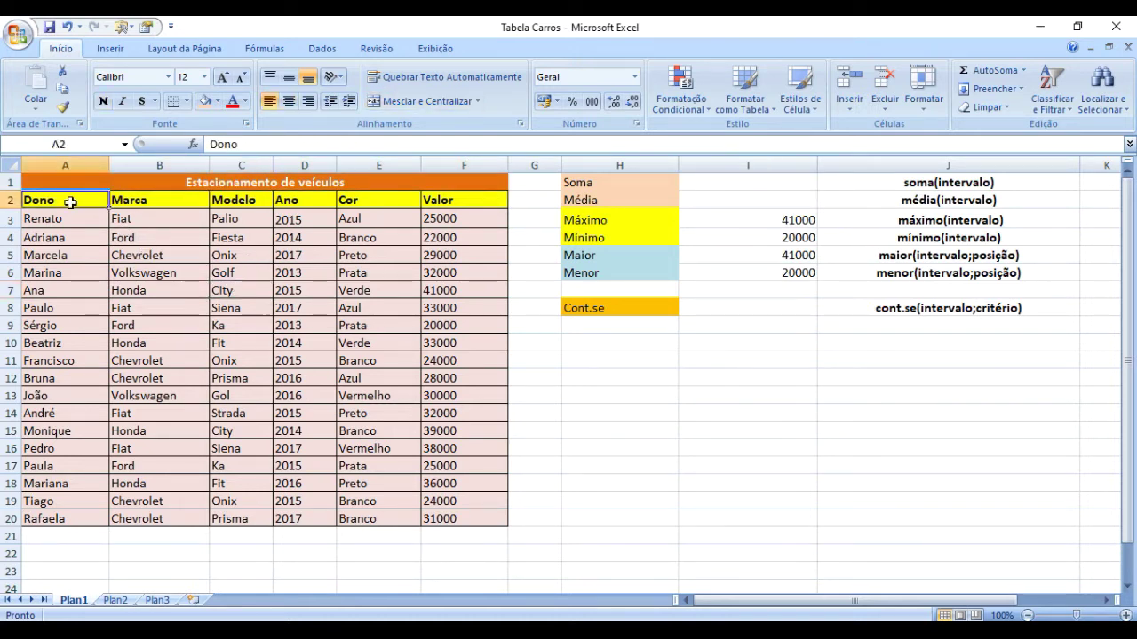
{"action": "left_click", "coordinate": [136, 202]}
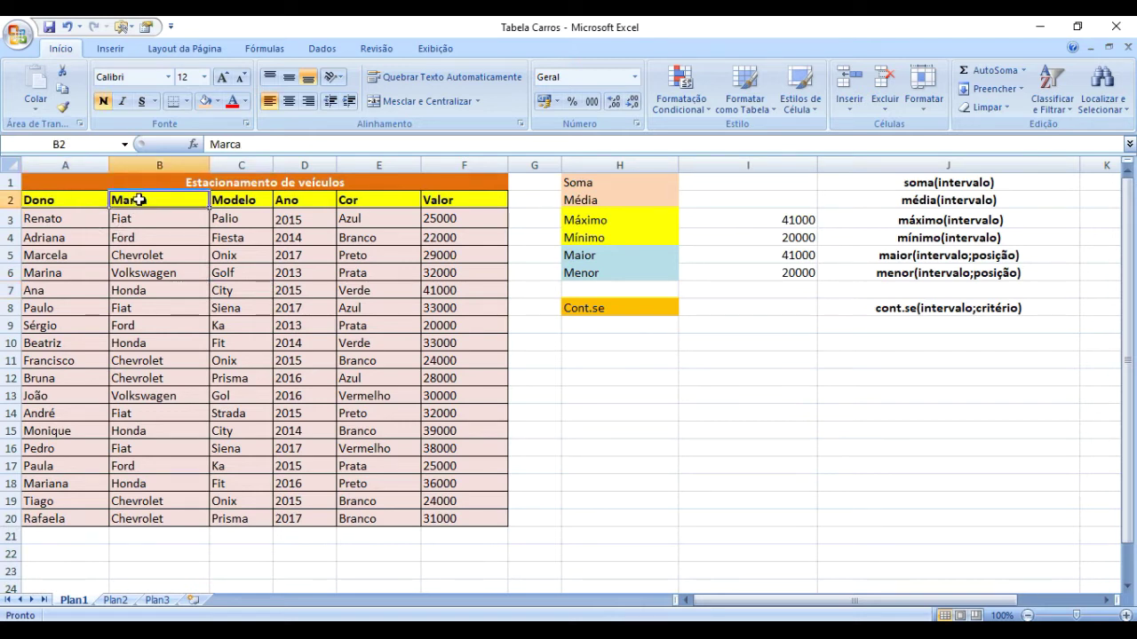
{"action": "left_click", "coordinate": [234, 199]}
{"action": "left_click", "coordinate": [306, 202]}
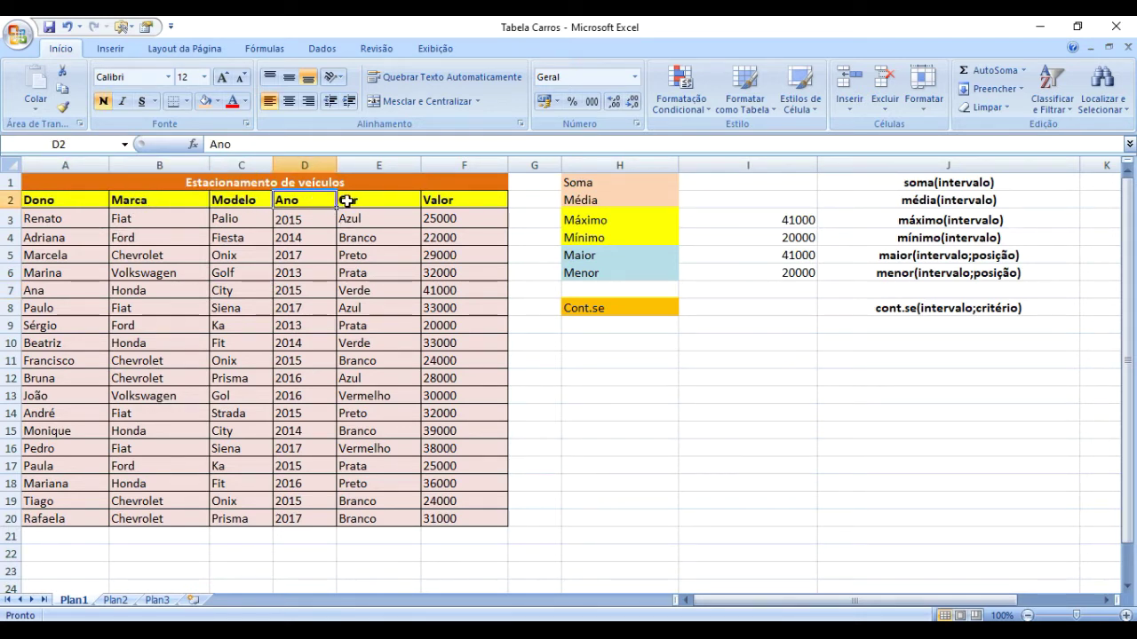
{"action": "left_click", "coordinate": [346, 199]}
{"action": "left_click", "coordinate": [455, 200]}
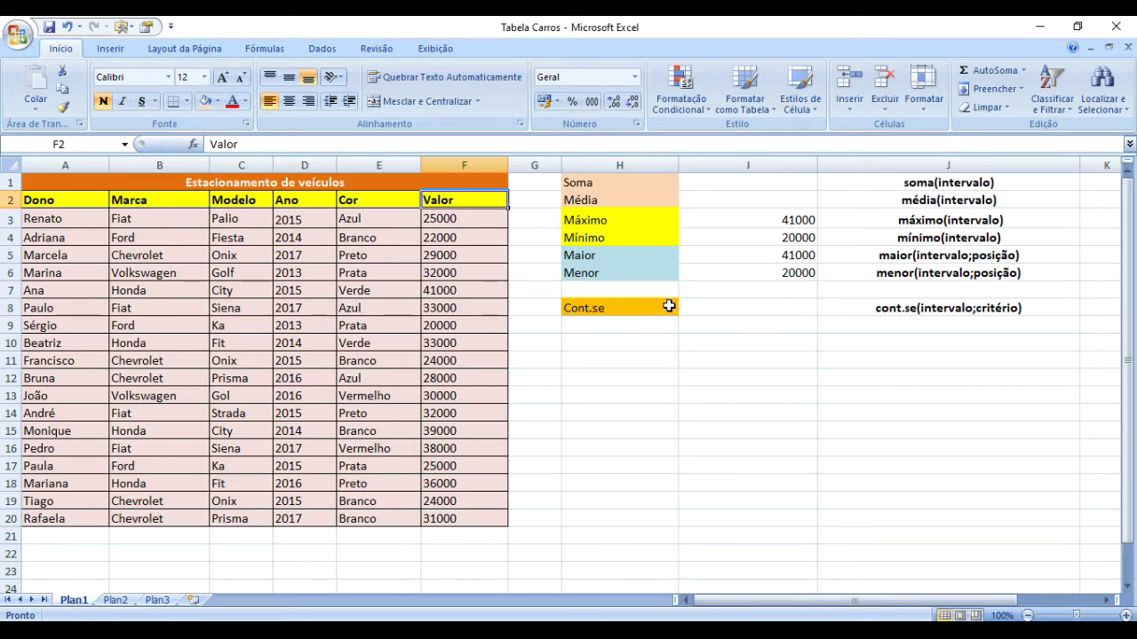
Start a CONT.SE formula in cell I8 beside the Cont.se label.
{"action": "left_click", "coordinate": [632, 309]}
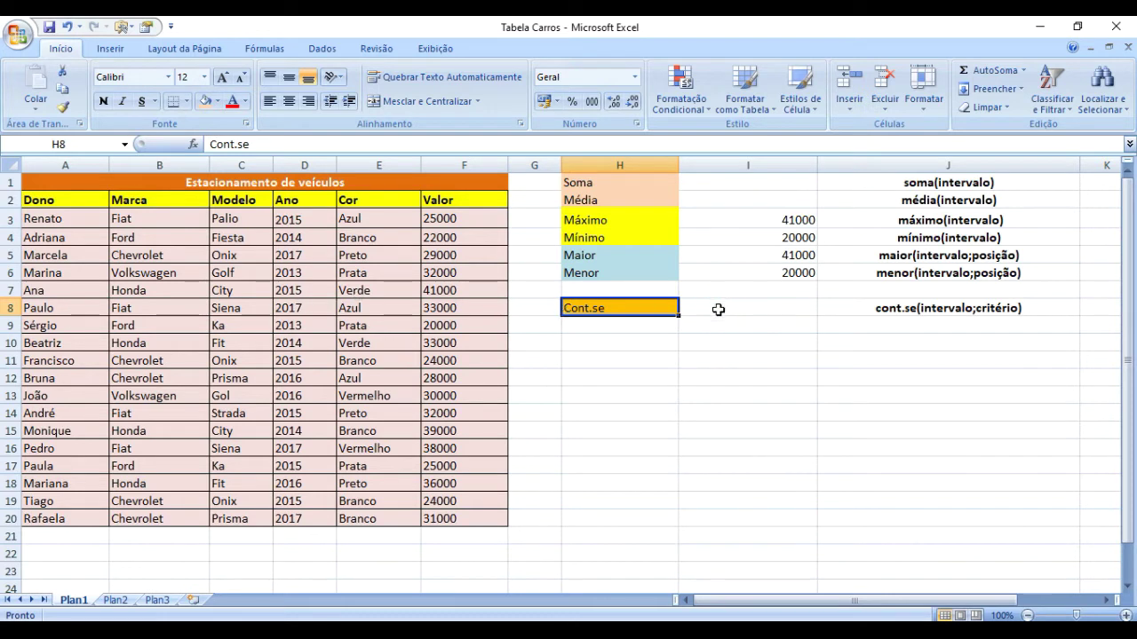
{"action": "left_click", "coordinate": [717, 309]}
{"action": "left_click", "coordinate": [646, 310]}
{"action": "left_click", "coordinate": [761, 310]}
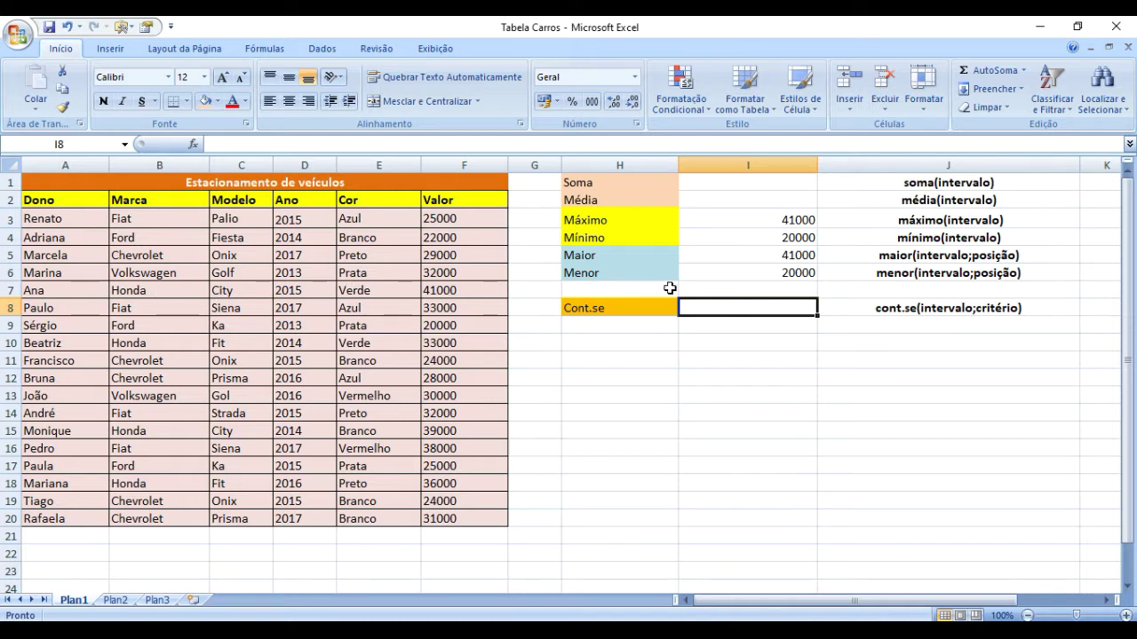
{"action": "type", "text": "="}
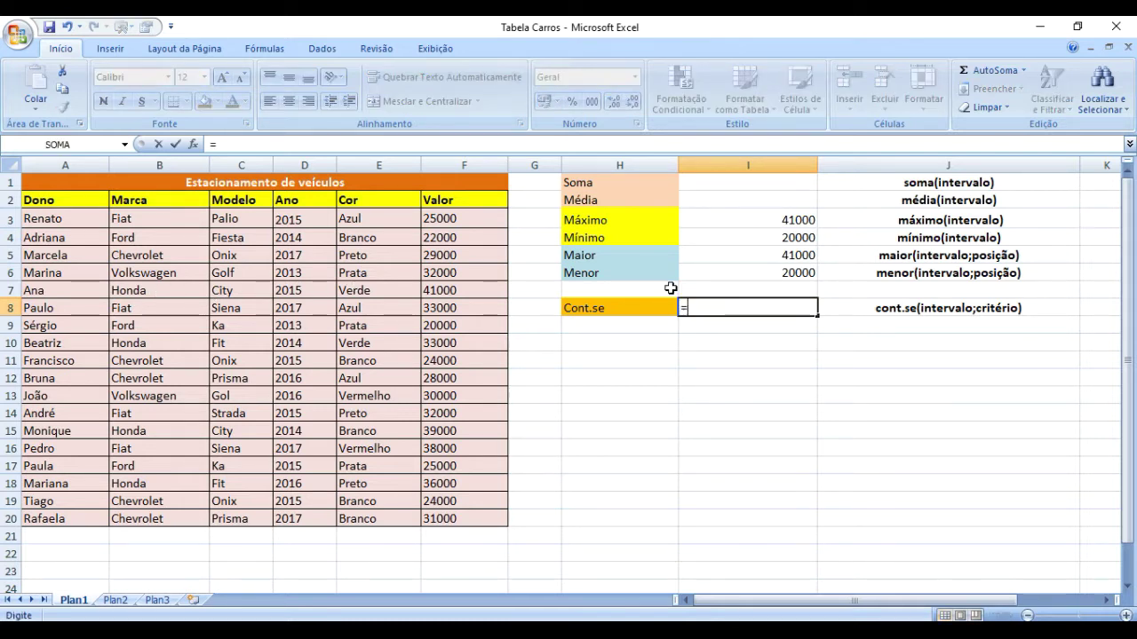
{"action": "type", "text": "con"}
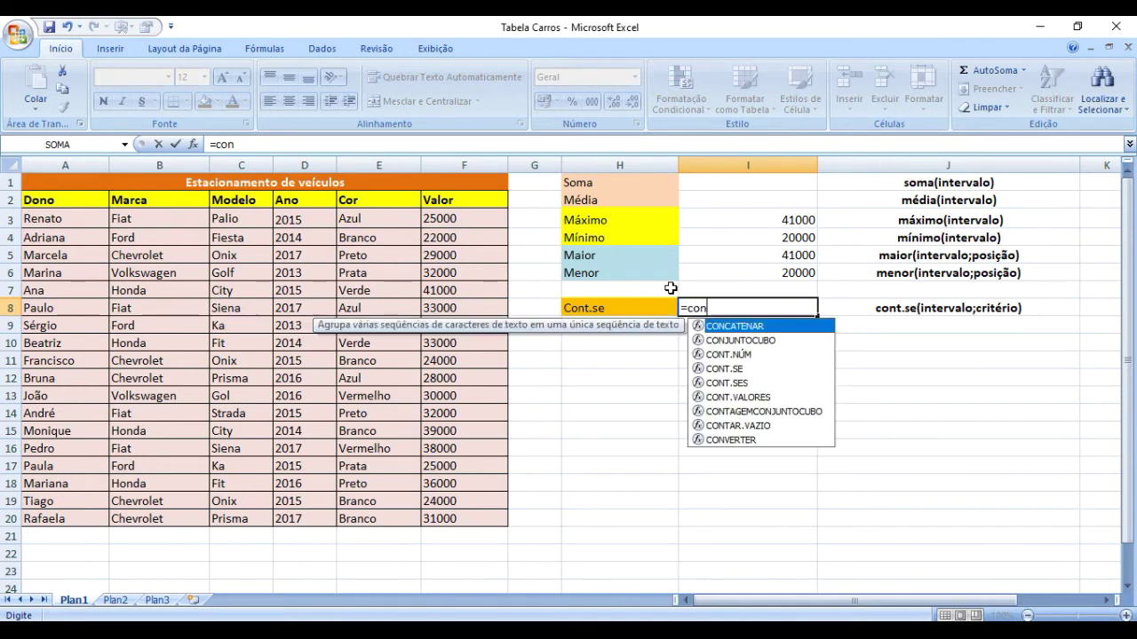
{"action": "type", "text": "t.s"}
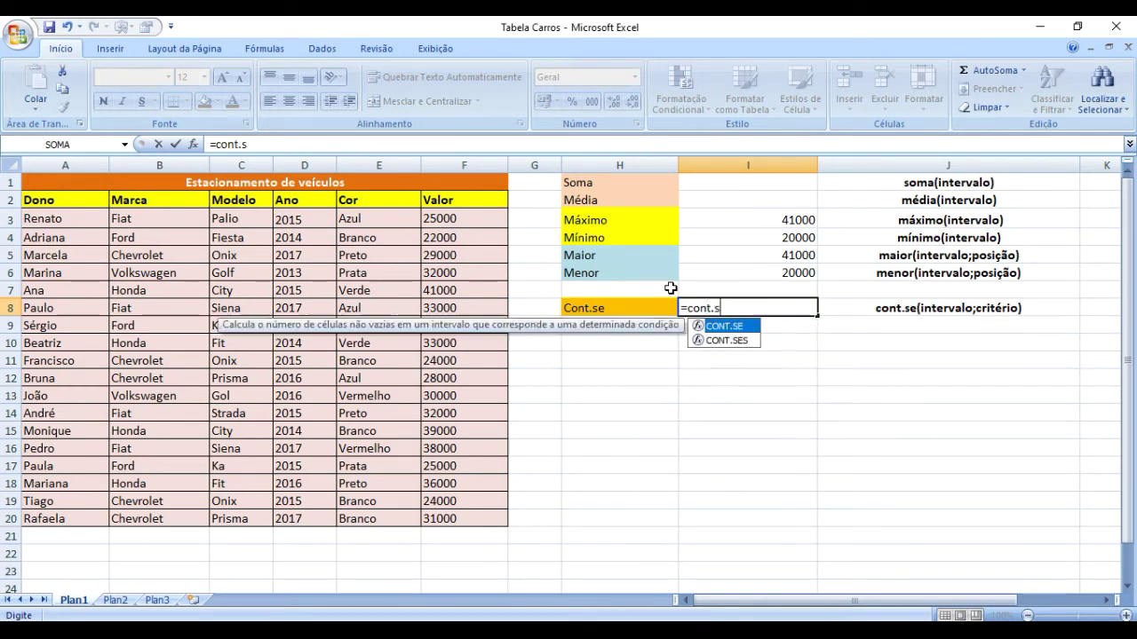
{"action": "type", "text": "e("}
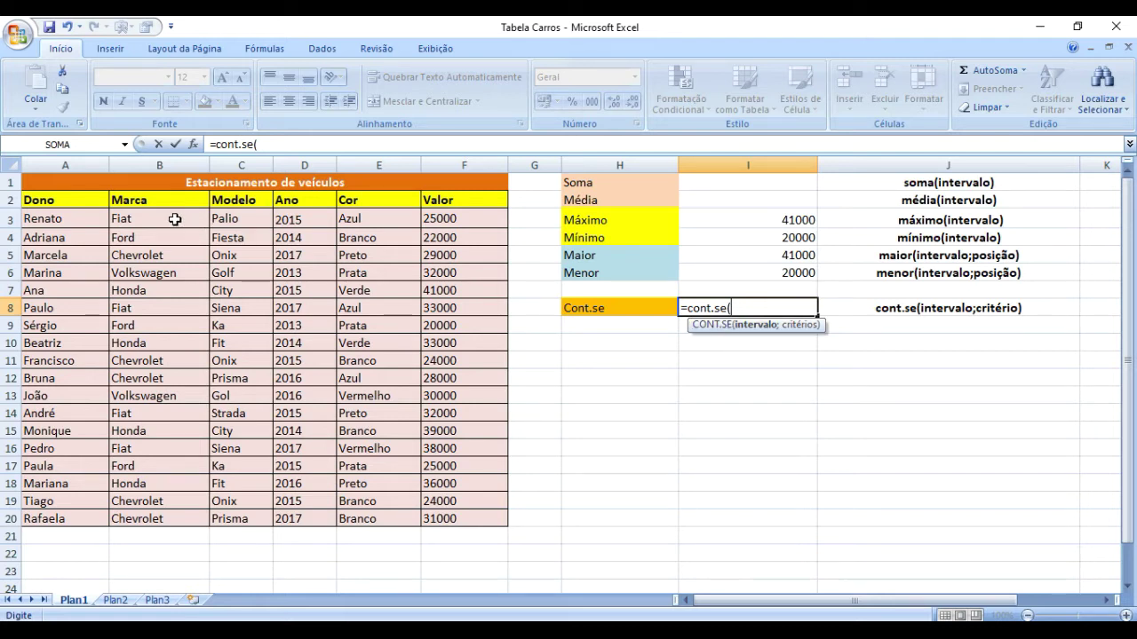
Set the CONT.SE range to the brand entries B3:B20 and continue to the criterion argument.
{"action": "left_click_drag", "start_coordinate": [175, 219], "coordinate": [139, 219]}
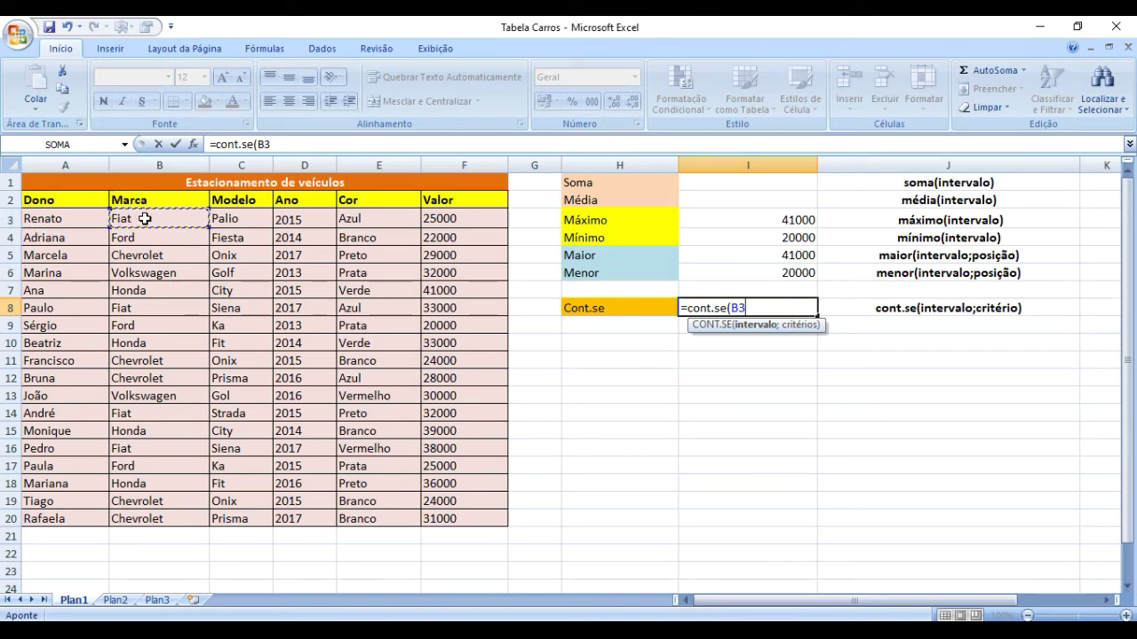
{"action": "left_click_drag", "start_coordinate": [147, 219], "coordinate": [153, 519]}
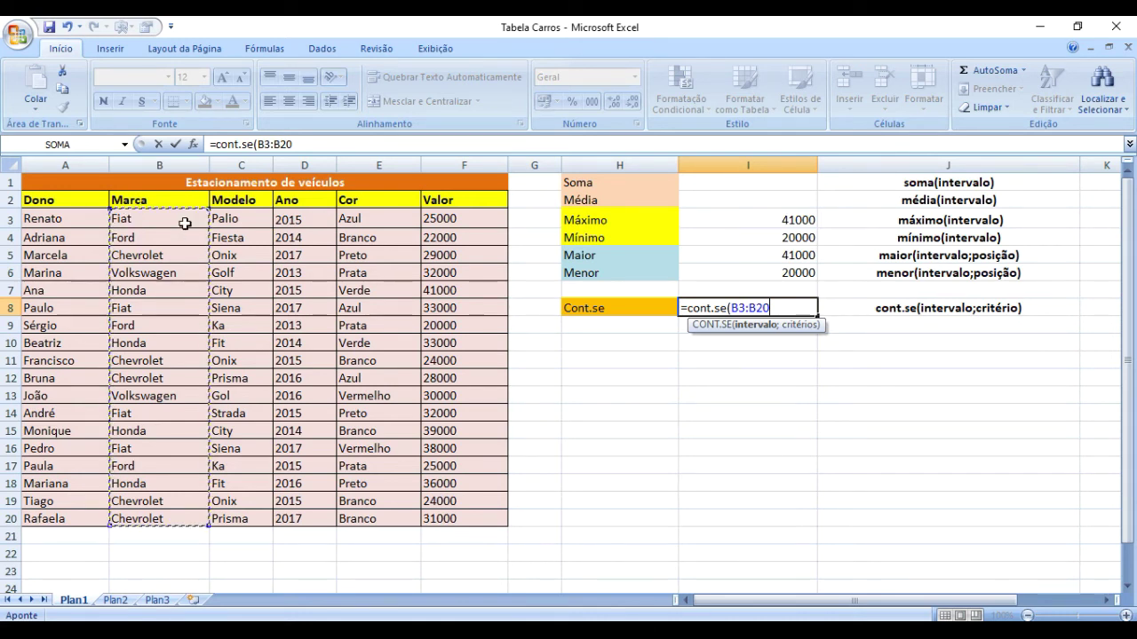
{"action": "left_click_drag", "start_coordinate": [770, 308], "coordinate": [730, 309]}
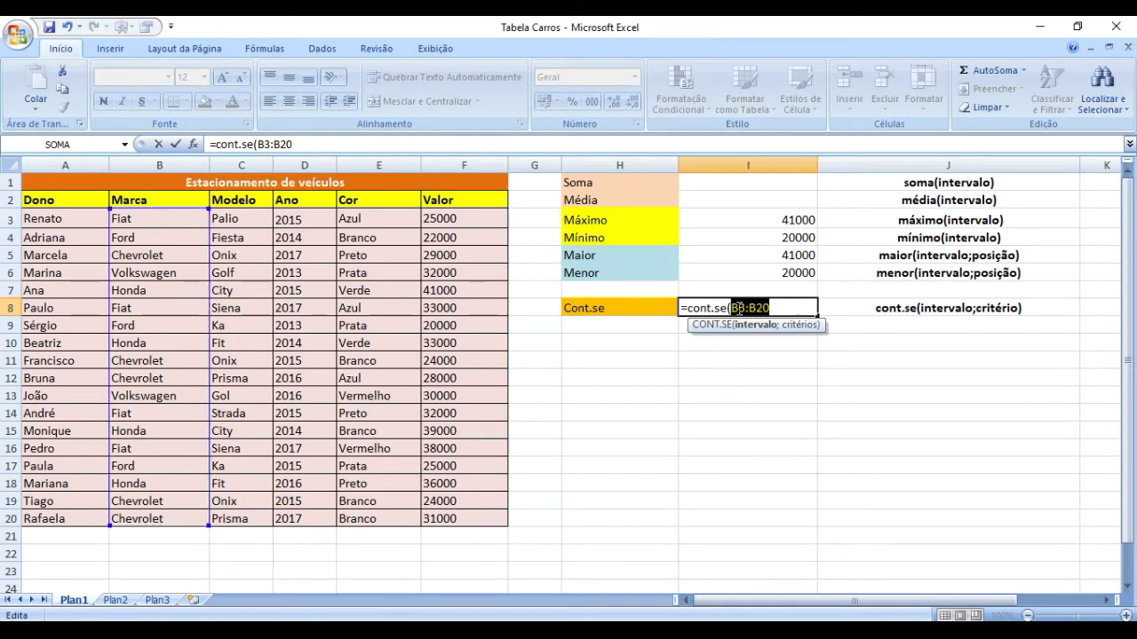
{"action": "left_click", "coordinate": [761, 308]}
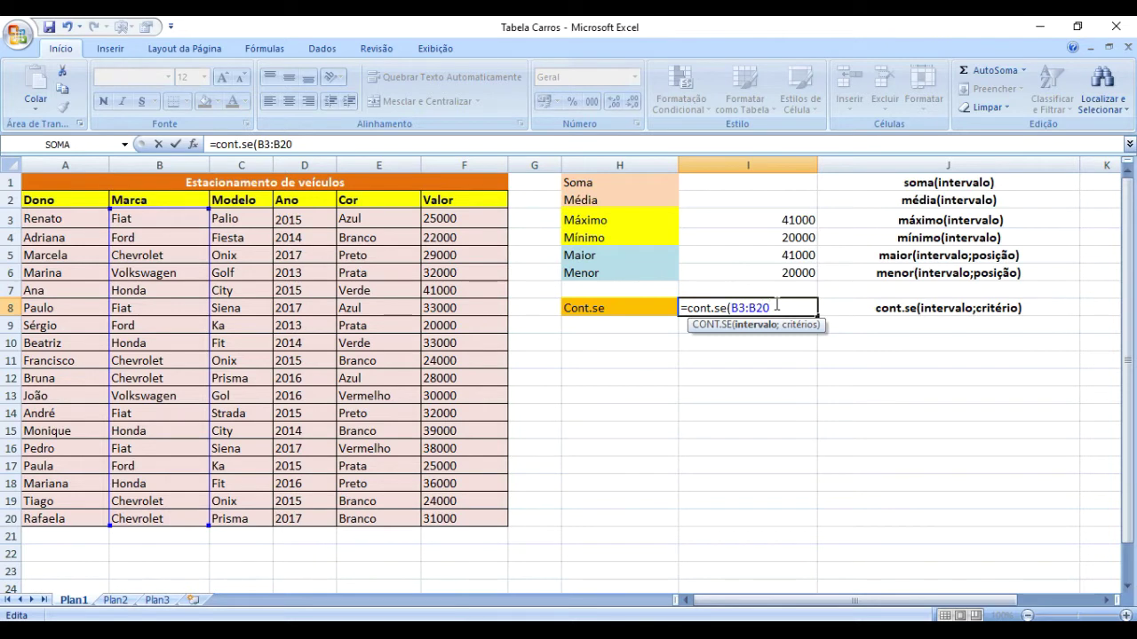
{"action": "type", "text": ";"}
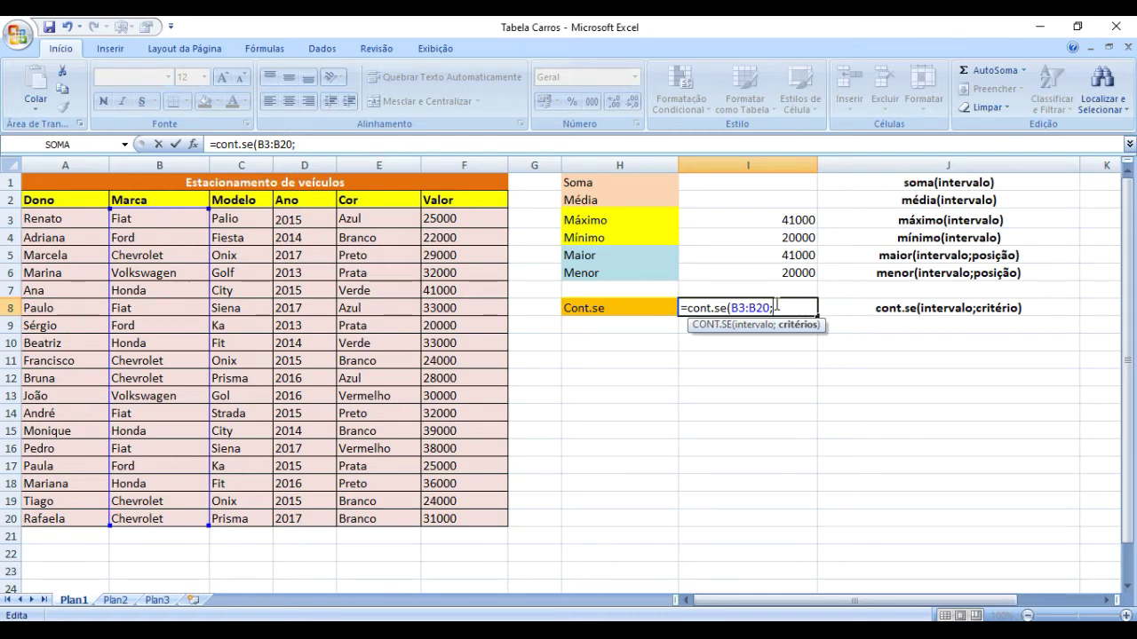
{"action": "type", "text": "\"=Honda\""}
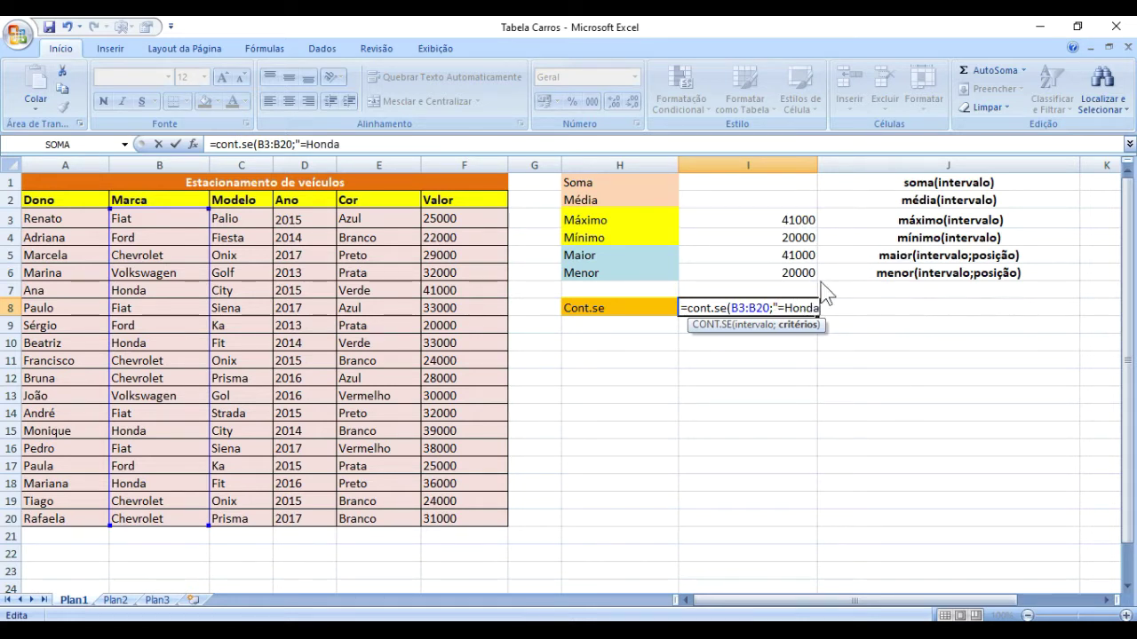
{"action": "key", "text": "BackSpace"}
{"action": "key", "text": "BackSpace"}
{"action": "key", "text": "BackSpace"}
{"action": "key", "text": "BackSpace"}
{"action": "key", "text": "BackSpace"}
{"action": "key", "text": "BackSpace"}
{"action": "key", "text": "BackSpace"}
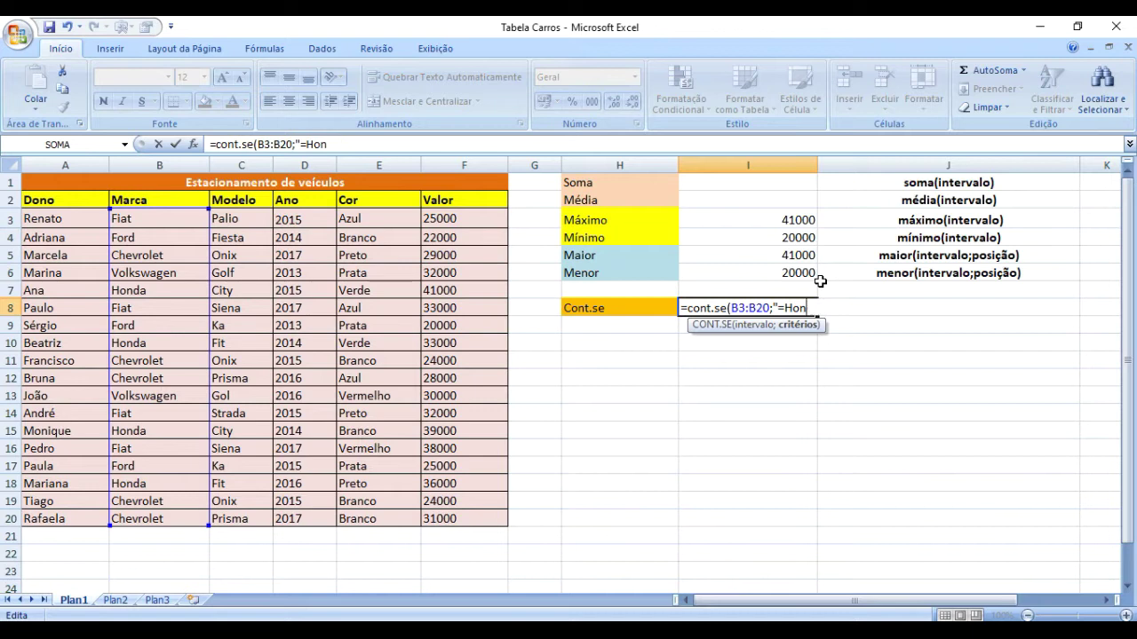
Complete the CONT.SE formula with the criterion "Honda" and enter it in I8.
{"action": "type", "text": "H"}
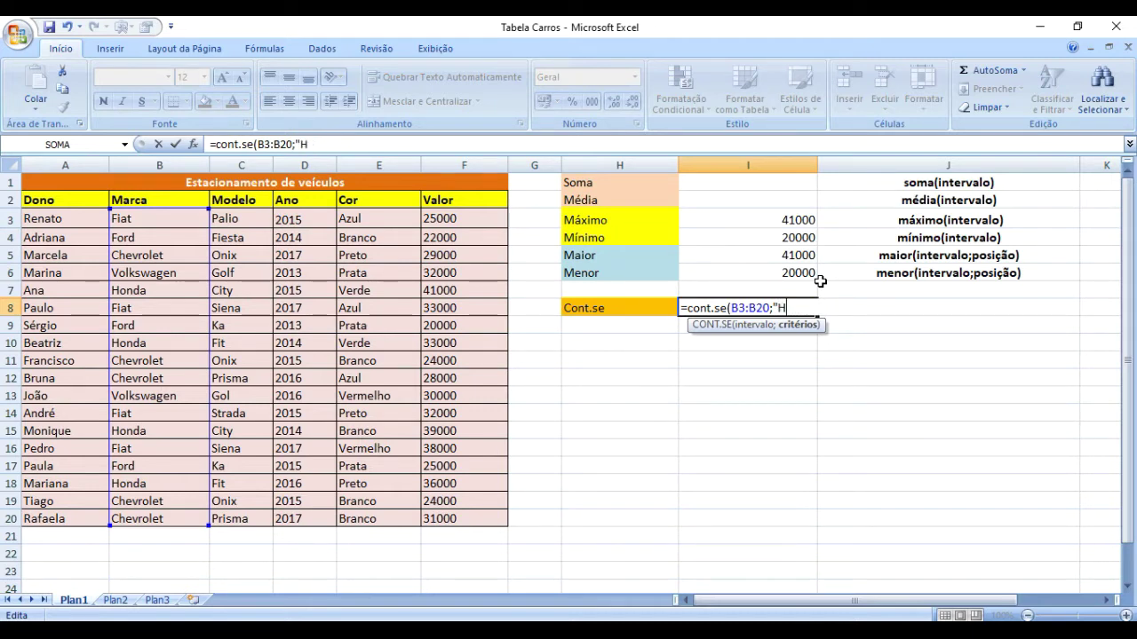
{"action": "type", "text": "onda\""}
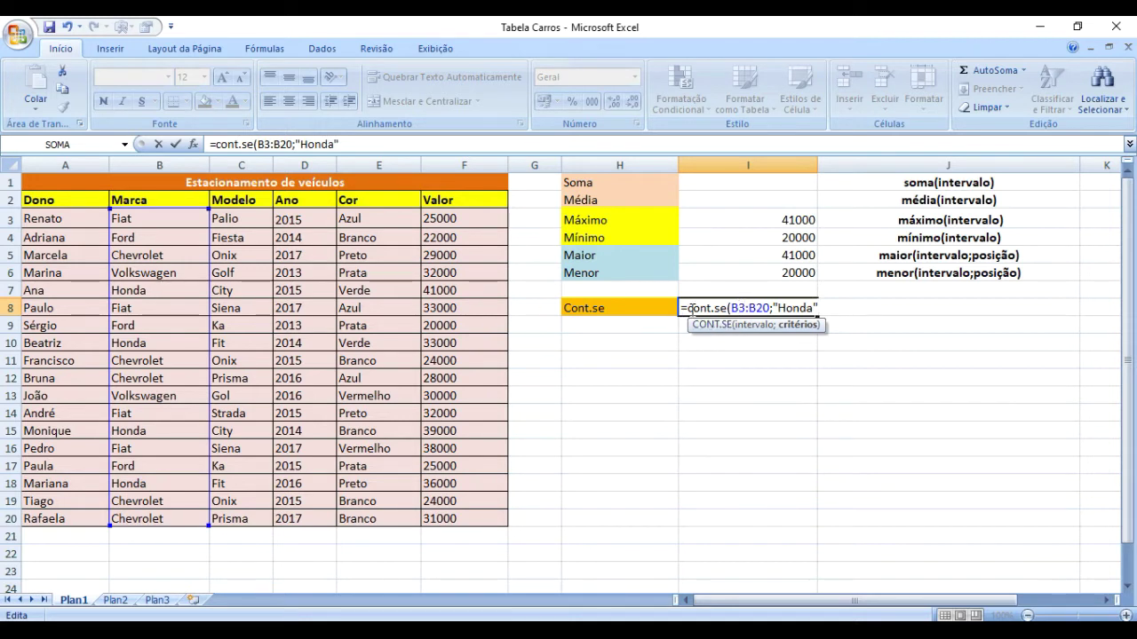
{"action": "type", "text": ")"}
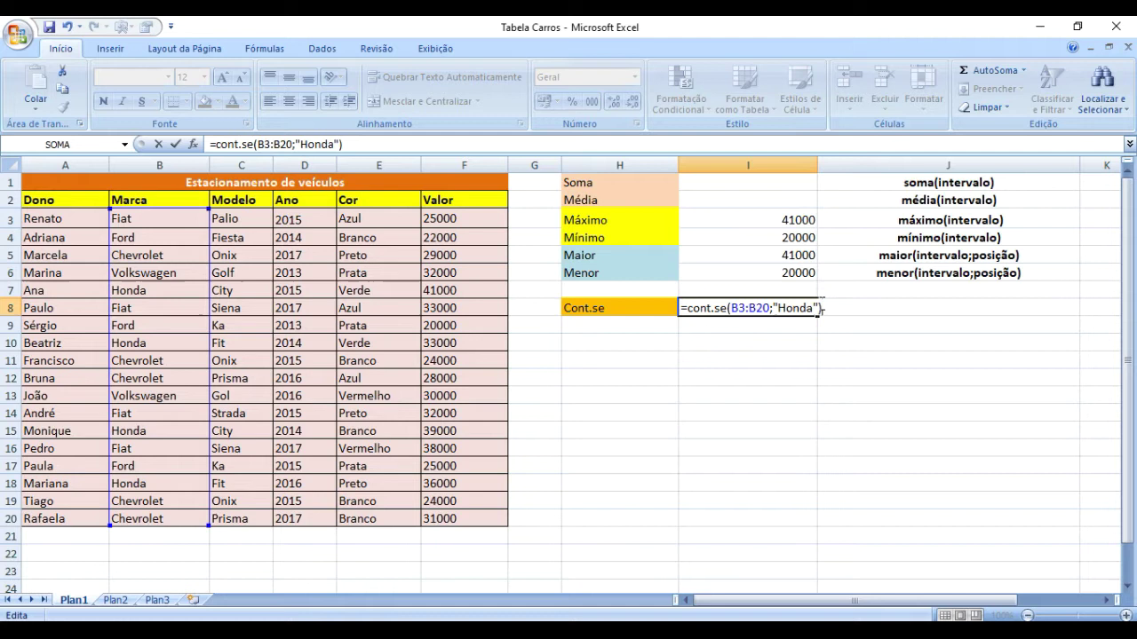
{"action": "key", "text": "Return"}
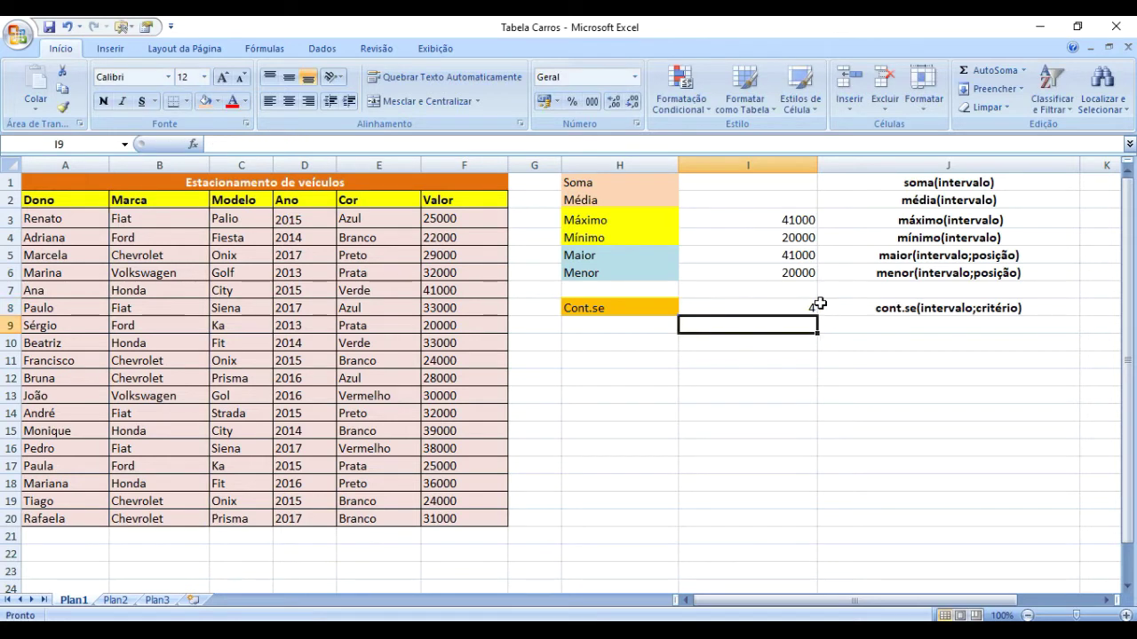
Edit the CONT.SE formula in I8 so its criterion reads "=Honda".
{"action": "left_click", "coordinate": [770, 307]}
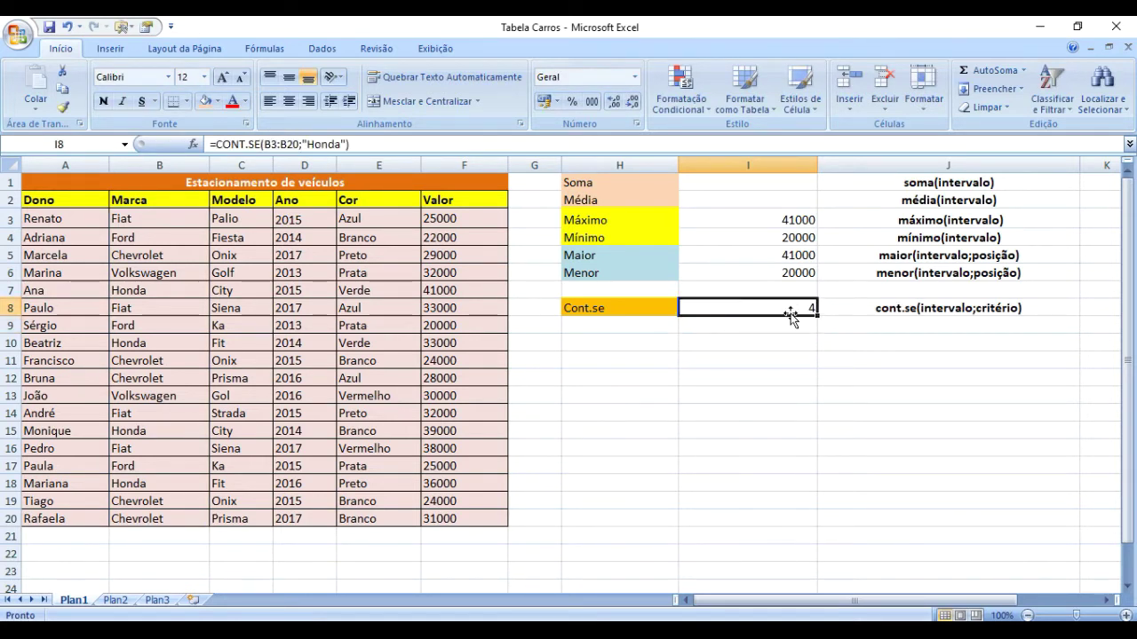
{"action": "left_click", "coordinate": [751, 328]}
{"action": "left_click", "coordinate": [772, 304]}
{"action": "double_click", "coordinate": [768, 307]}
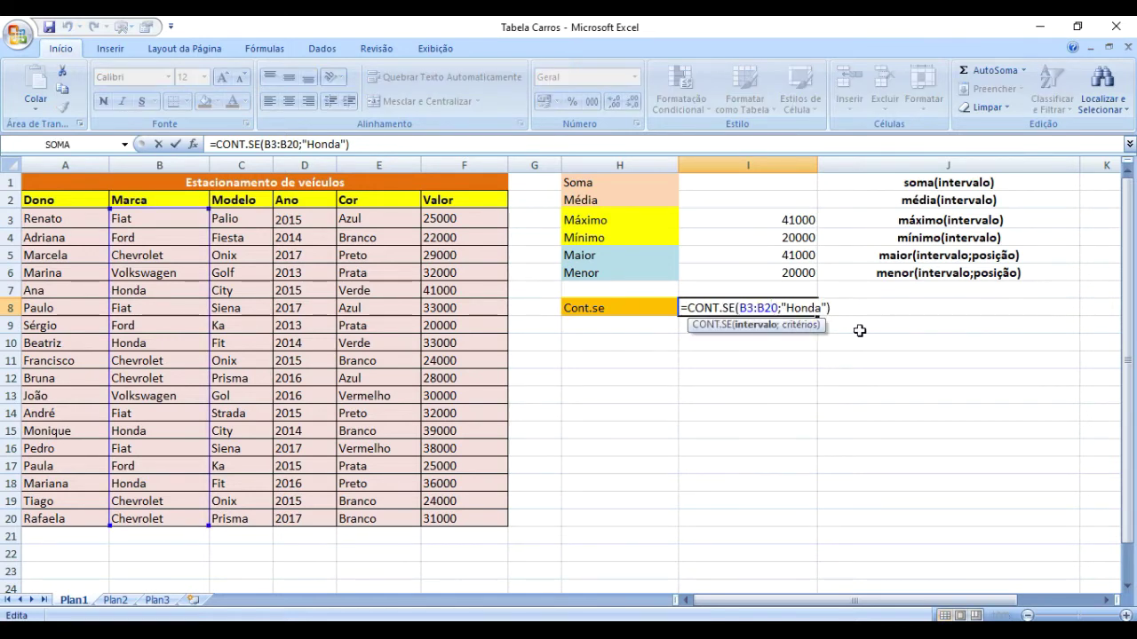
{"action": "left_click", "coordinate": [788, 307]}
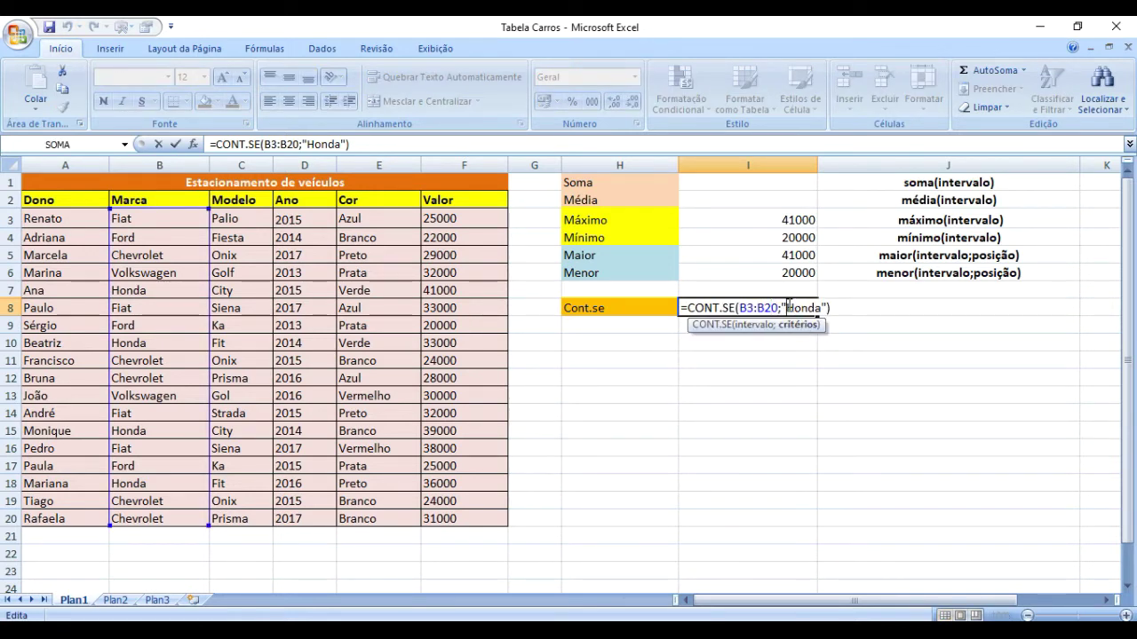
{"action": "type", "text": "="}
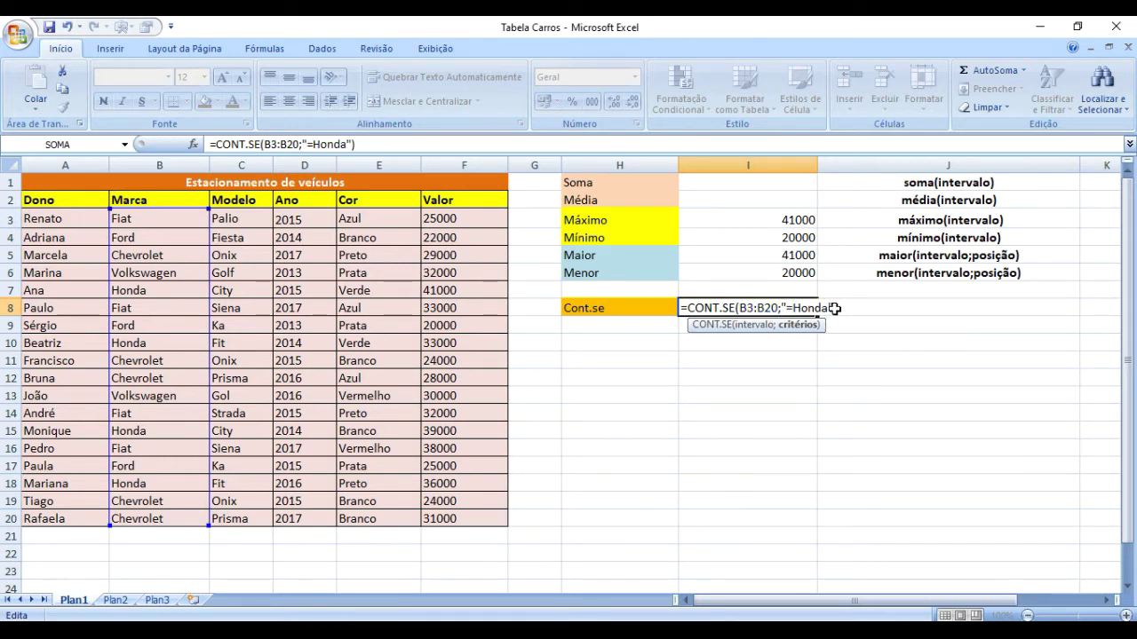
{"action": "key", "text": "Return"}
{"action": "key", "text": "Up"}
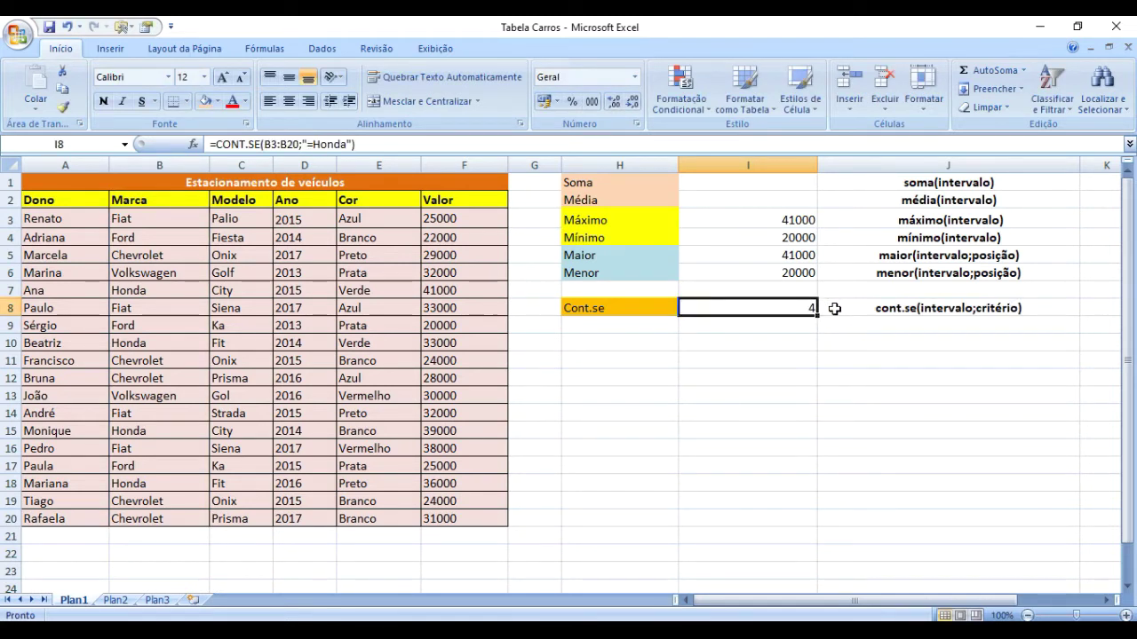
Change the criterion of the CONT.SE formula in I8 to "<>Honda" to count every other brand.
{"action": "double_click", "coordinate": [786, 307]}
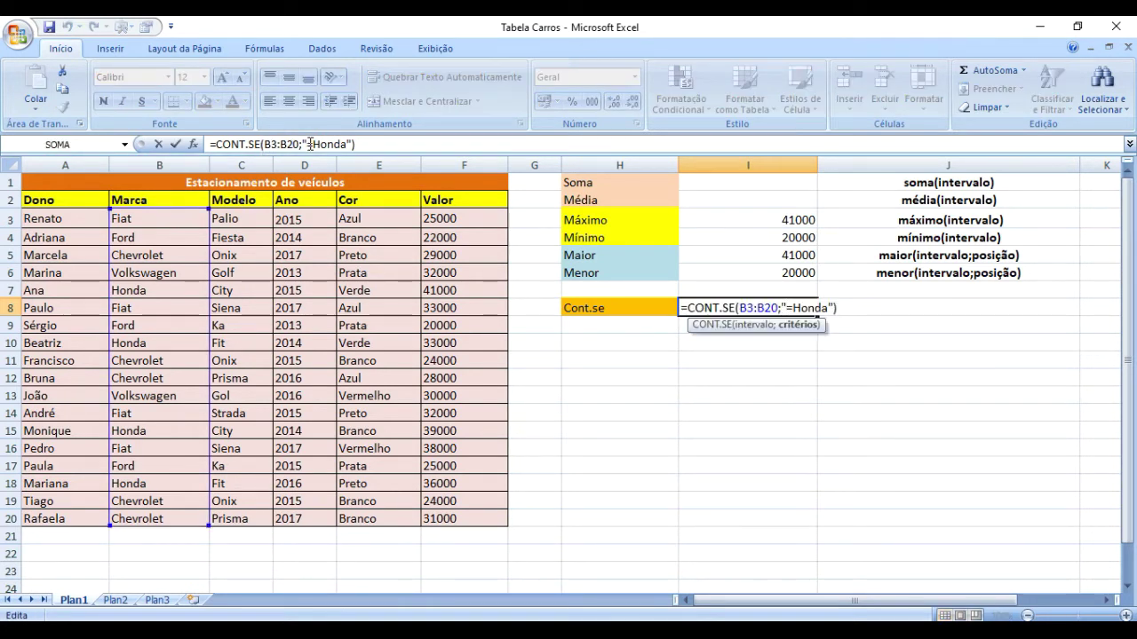
{"action": "left_click_drag", "start_coordinate": [307, 145], "coordinate": [316, 145]}
{"action": "type", "text": "<>"}
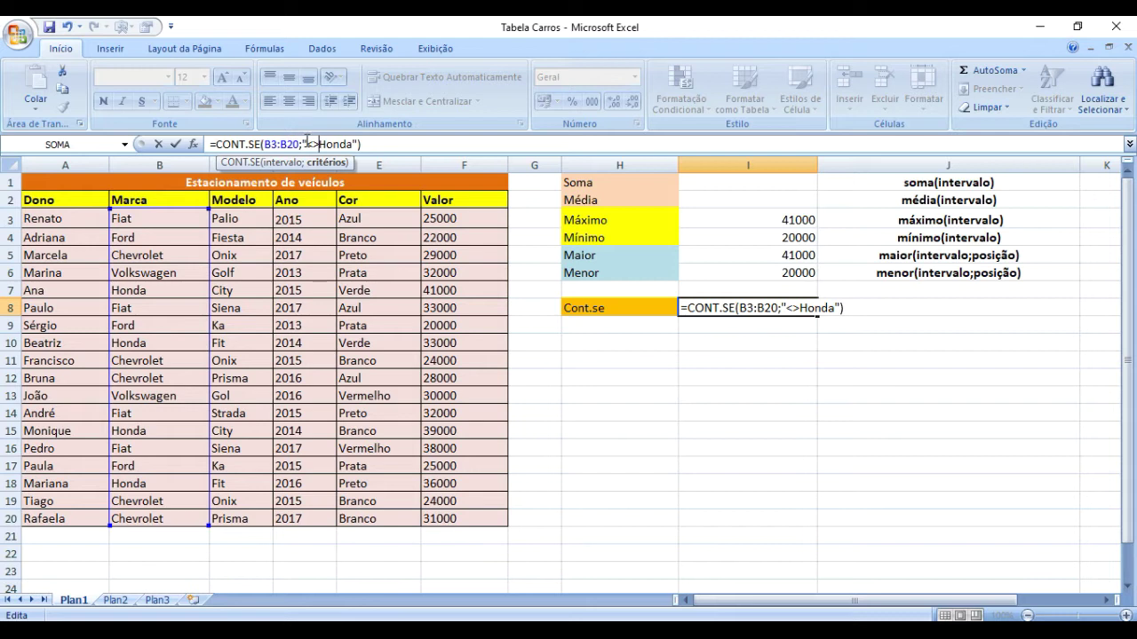
{"action": "left_click_drag", "start_coordinate": [307, 144], "coordinate": [317, 144]}
{"action": "left_click_drag", "start_coordinate": [307, 145], "coordinate": [317, 144]}
{"action": "left_click", "coordinate": [319, 144]}
{"action": "key", "text": "Return"}
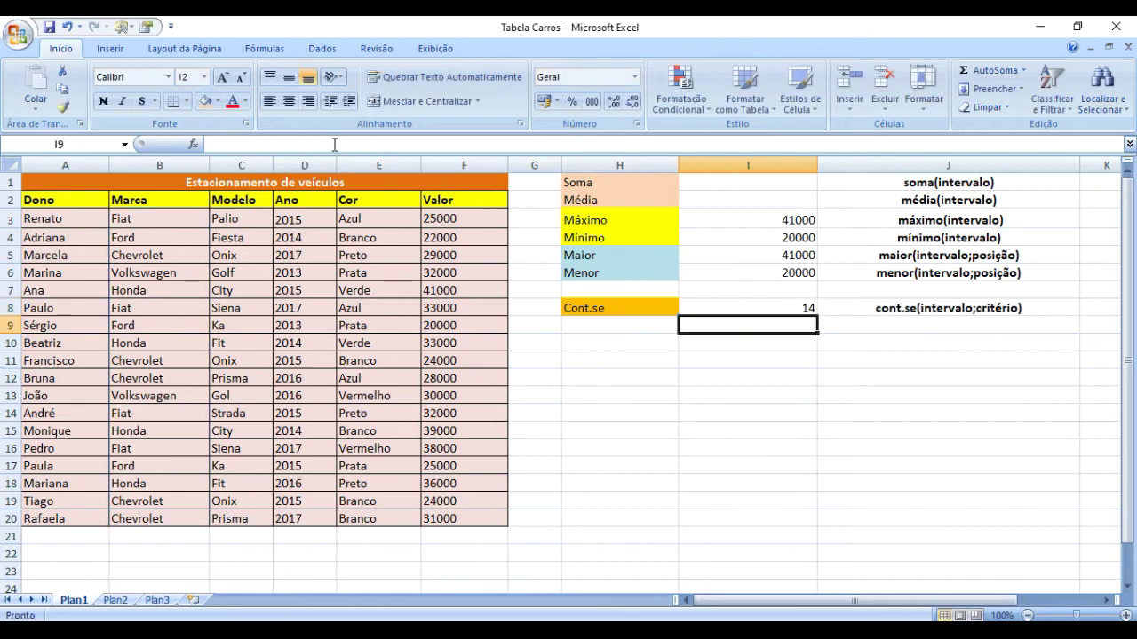
Try the I8 formula with a space between the <> operator and Honda in the criterion.
{"action": "key", "text": "Up"}
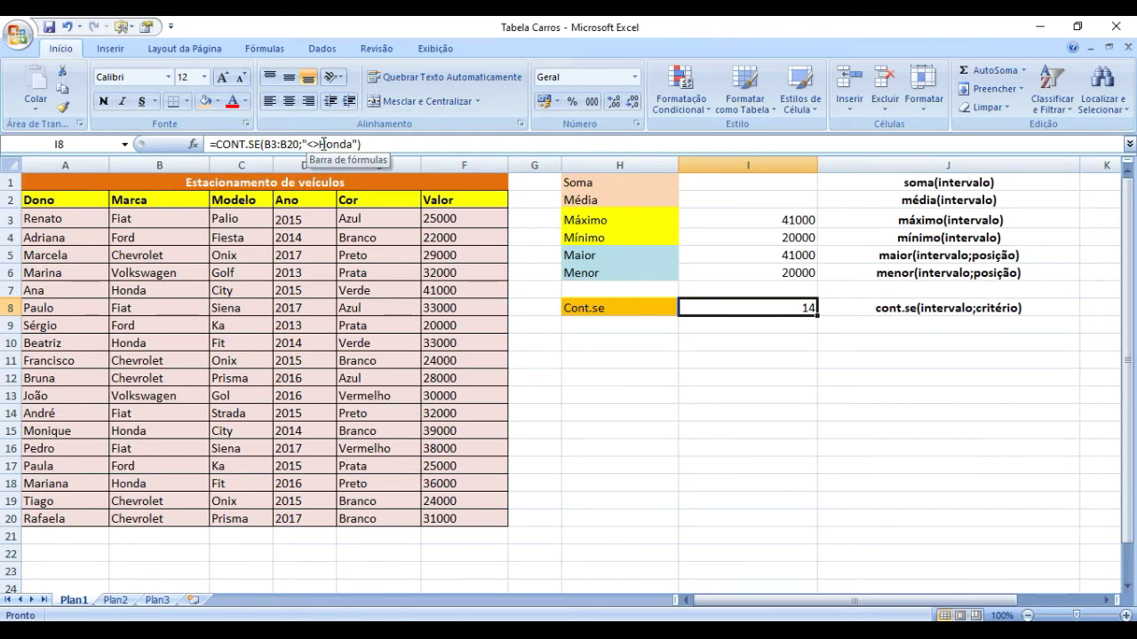
{"action": "left_click", "coordinate": [324, 144]}
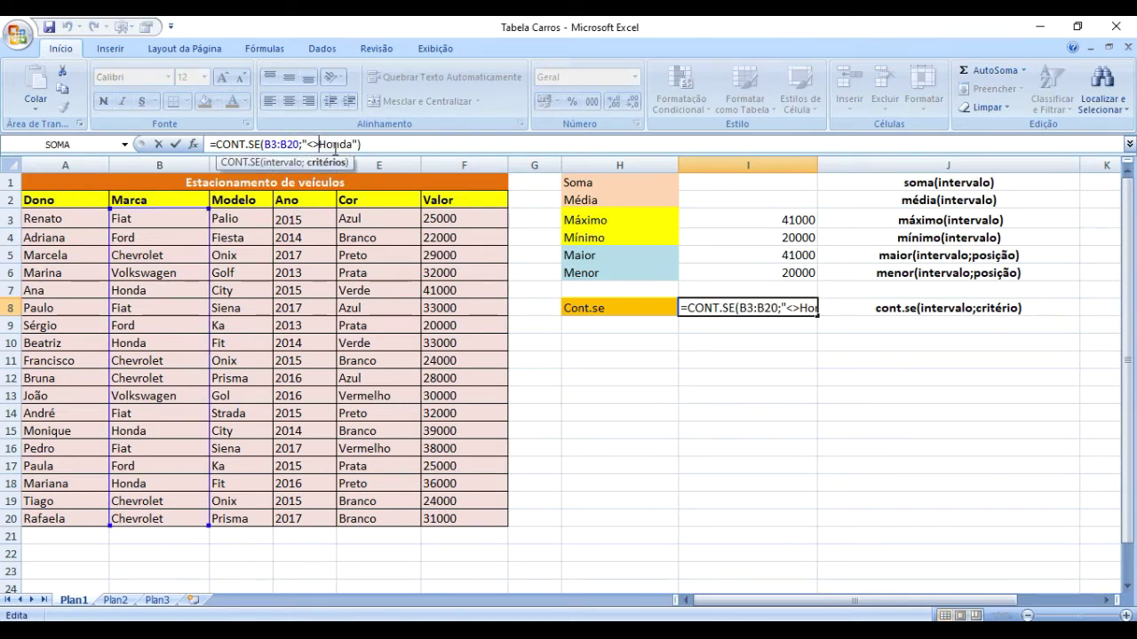
{"action": "left_click_drag", "start_coordinate": [307, 144], "coordinate": [319, 144]}
{"action": "left_click", "coordinate": [319, 143]}
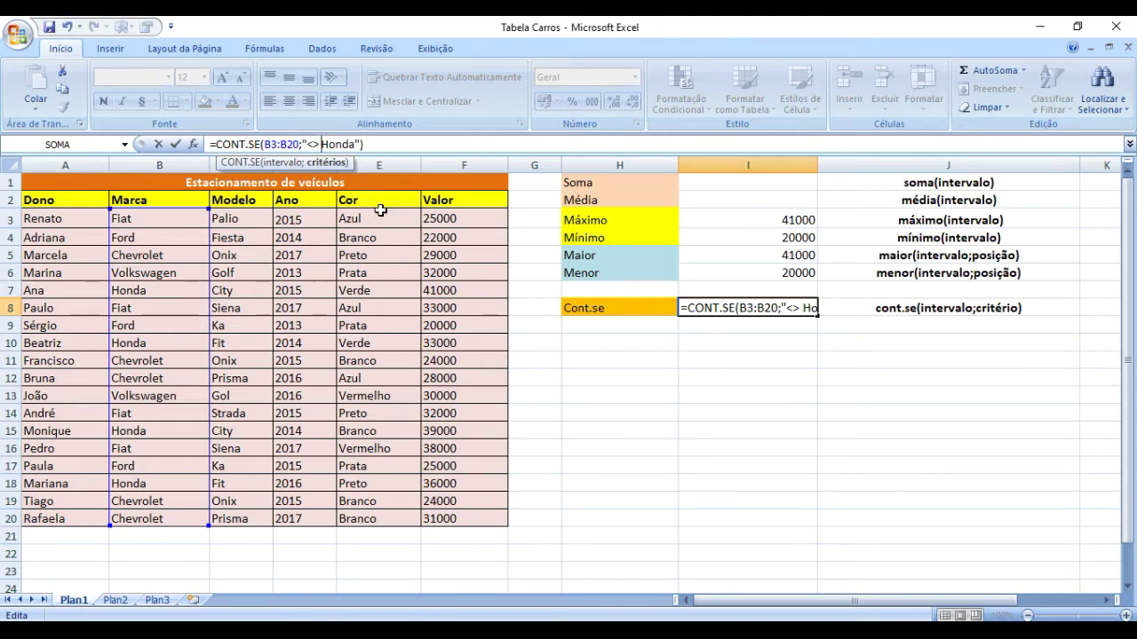
{"action": "key", "text": "Return"}
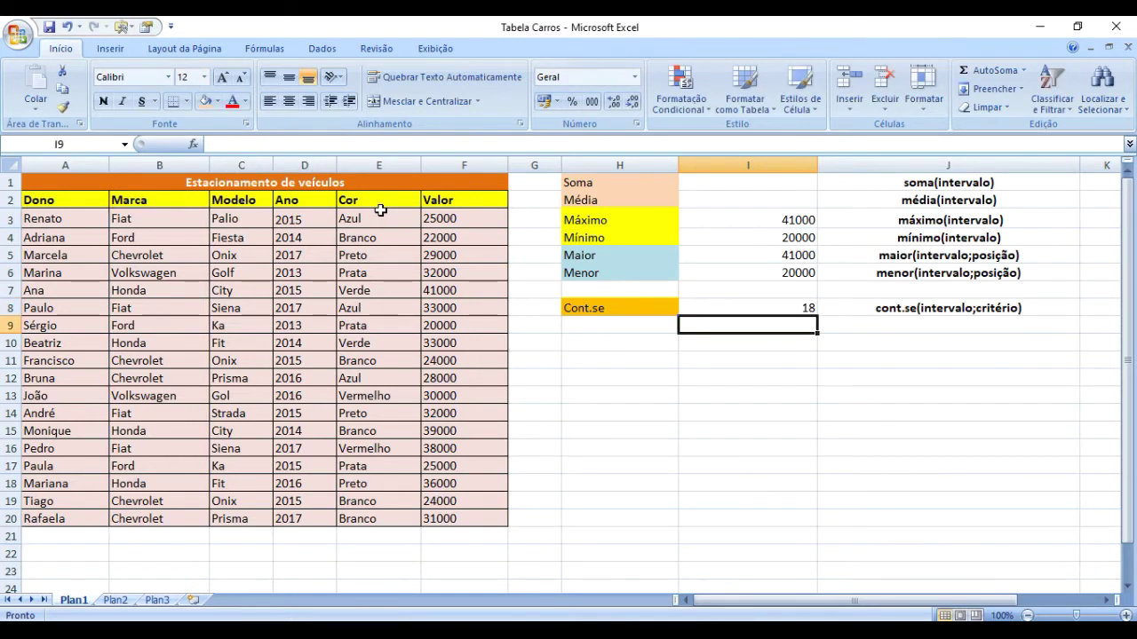
Remove the space from the I8 criterion so it reads "<>Honda".
{"action": "left_click", "coordinate": [720, 306]}
{"action": "left_click", "coordinate": [315, 144]}
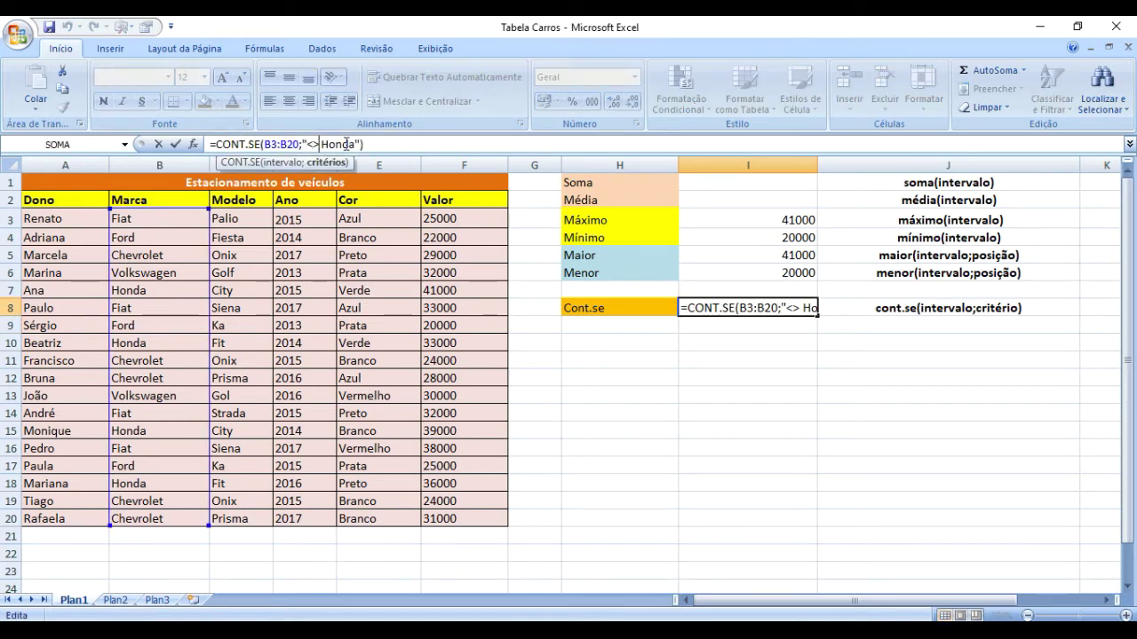
{"action": "key", "text": "Delete"}
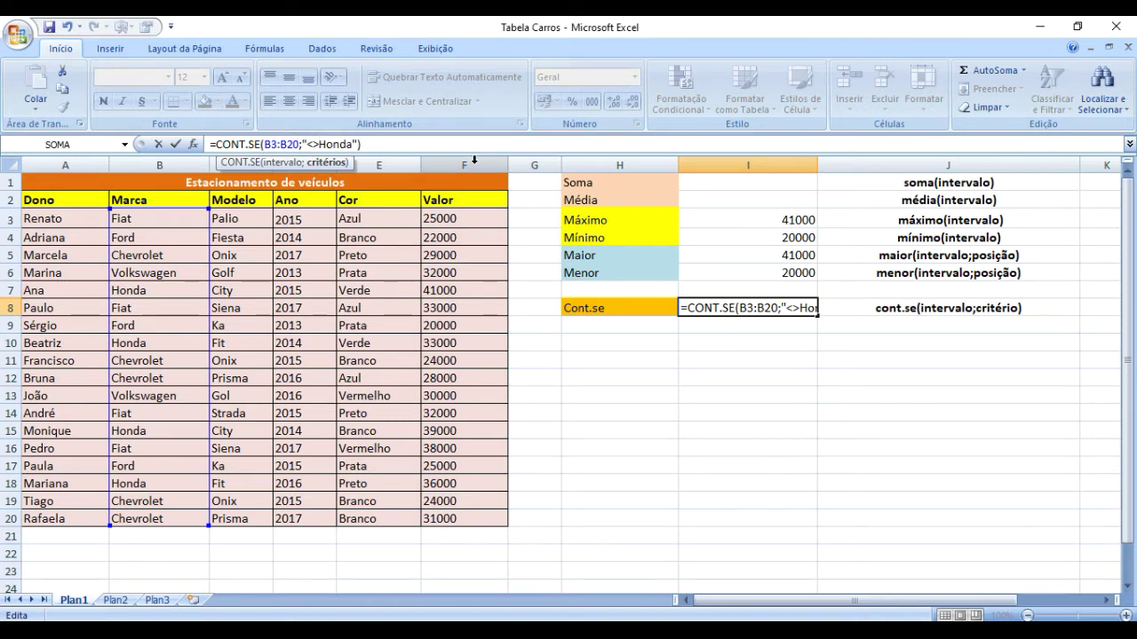
{"action": "key", "text": "Return"}
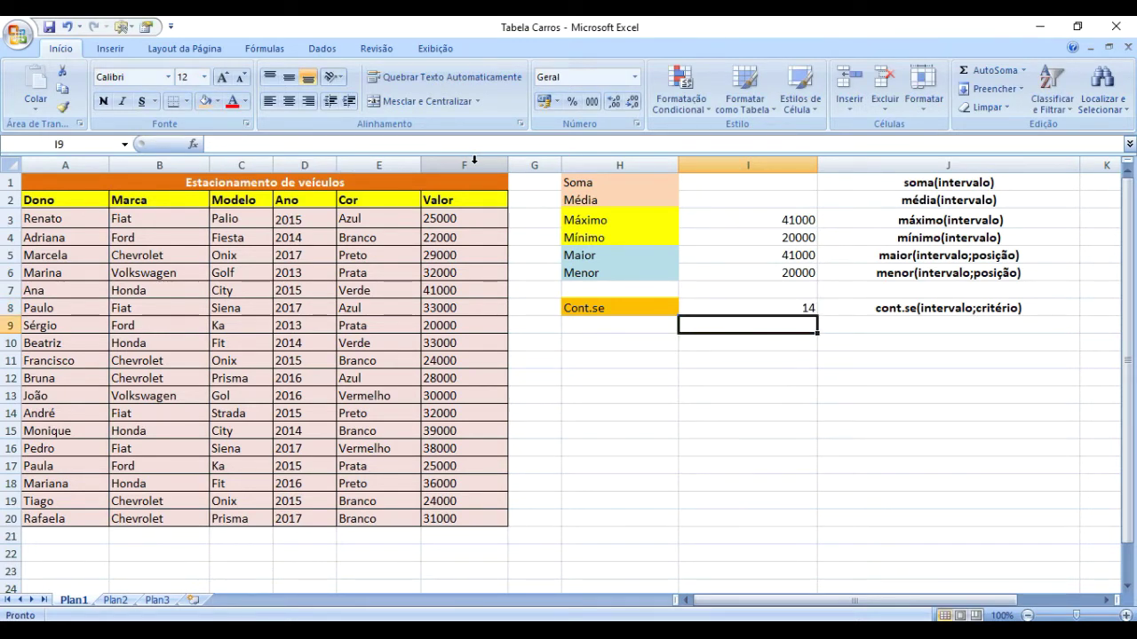
Clear the CONT.SE formula from cell I8 and select cell H9 below the Cont.se label.
{"action": "left_click", "coordinate": [745, 311]}
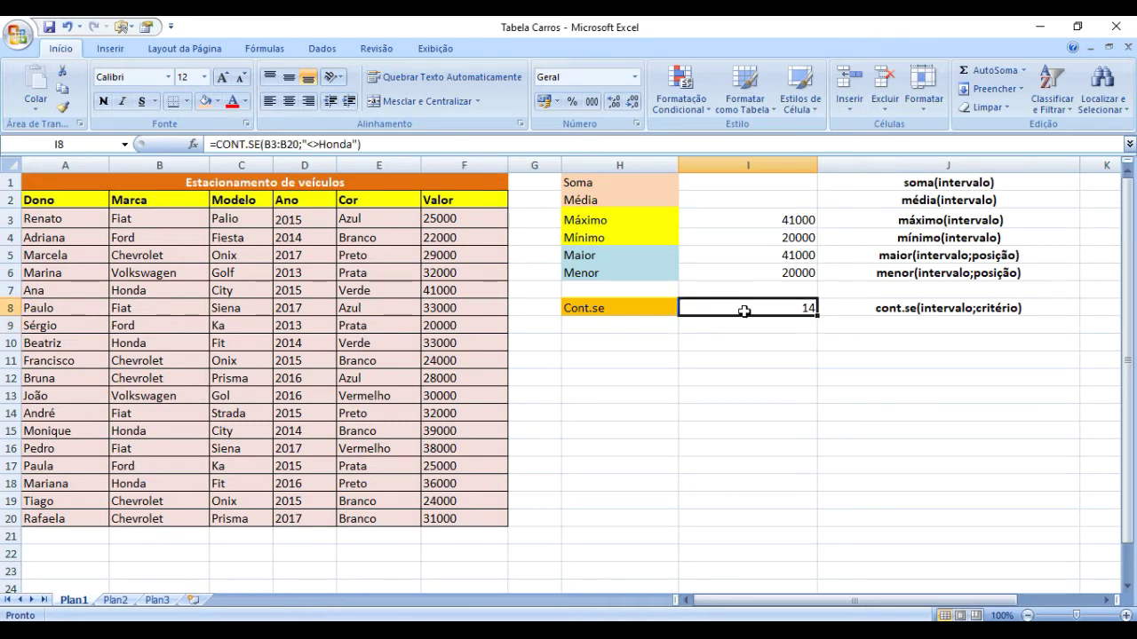
{"action": "key", "text": "Delete"}
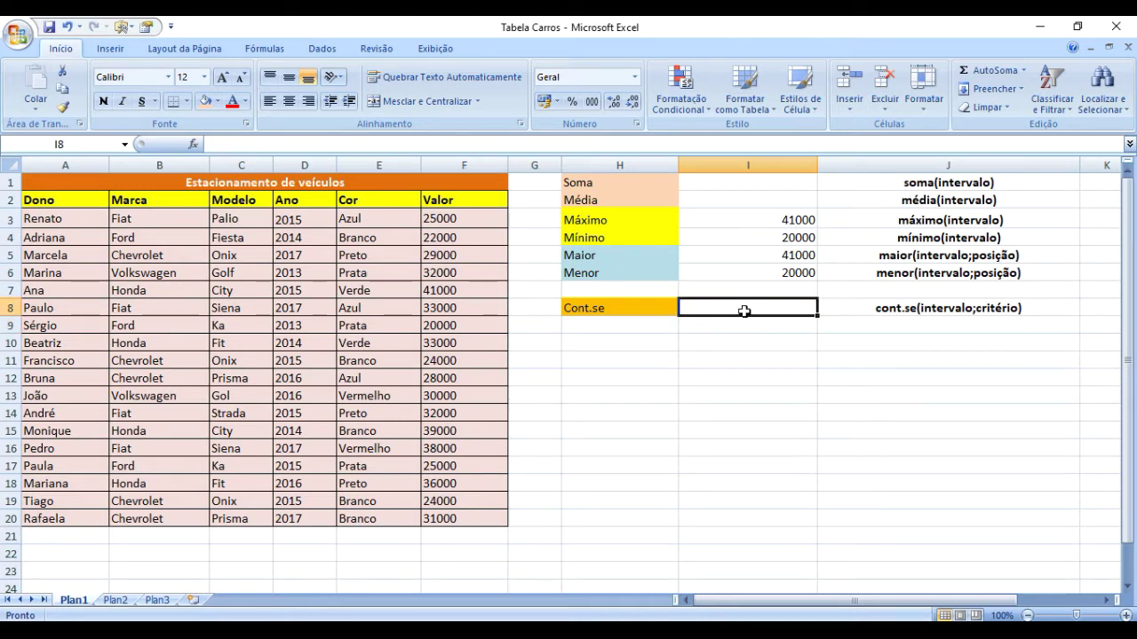
{"action": "key", "text": "Down"}
{"action": "key", "text": "Left"}
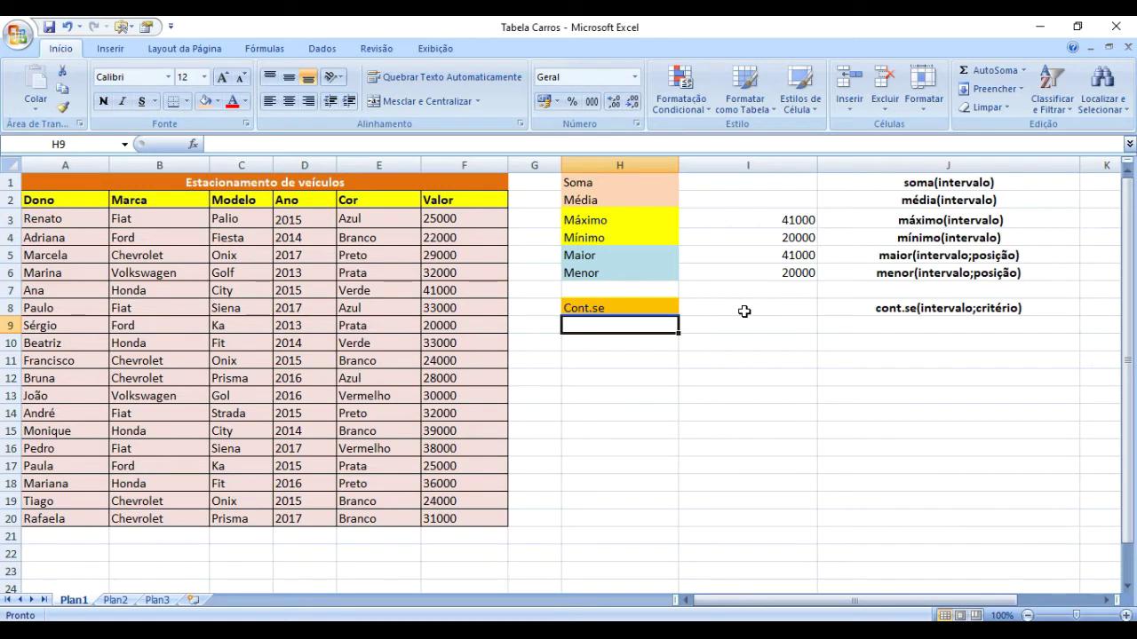
Fill the four Honda cells in the Marca column (B7, B10, B15 and B18) with standard yellow.
{"action": "left_click", "coordinate": [118, 289]}
{"action": "left_click", "coordinate": [218, 101]}
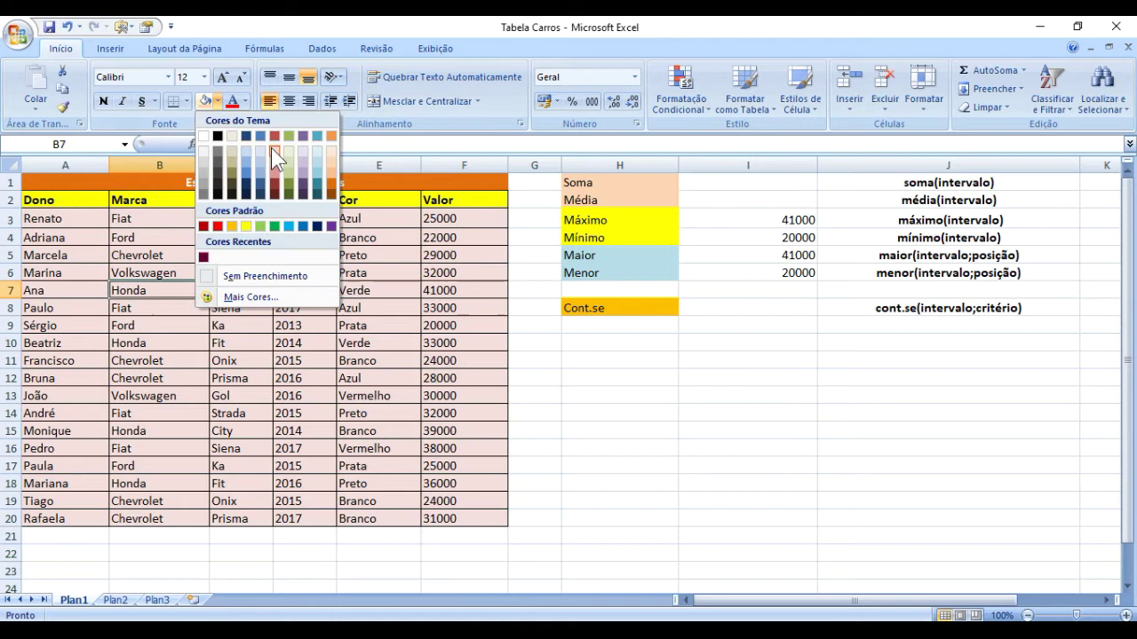
{"action": "left_click", "coordinate": [246, 225]}
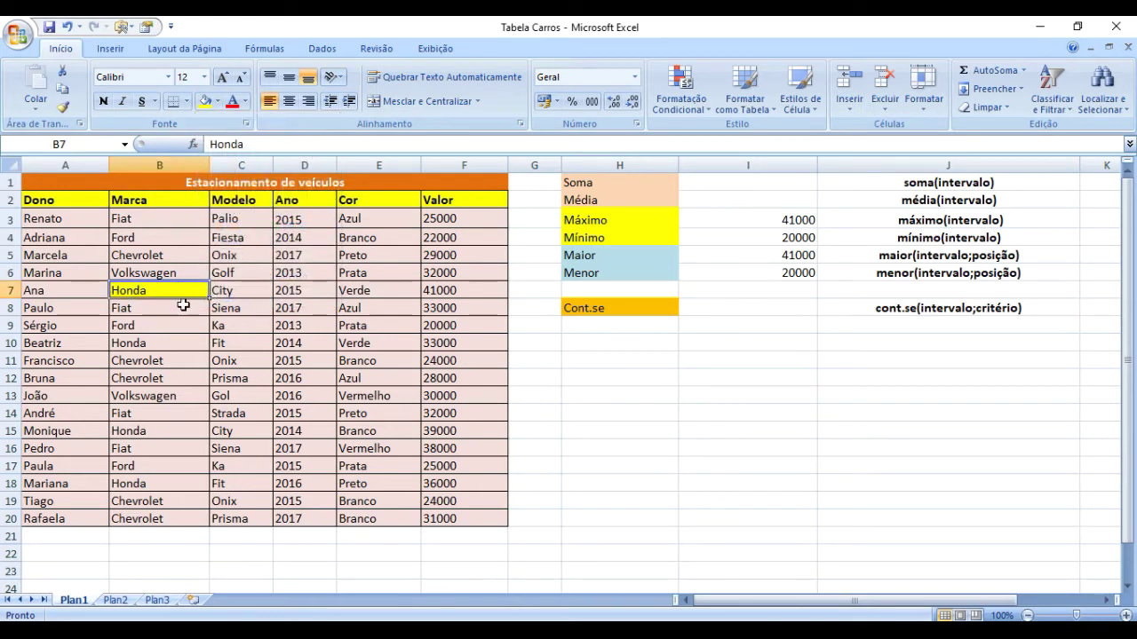
{"action": "left_click", "coordinate": [156, 345]}
{"action": "left_click", "coordinate": [205, 101]}
{"action": "left_click", "coordinate": [153, 428]}
{"action": "left_click", "coordinate": [206, 101]}
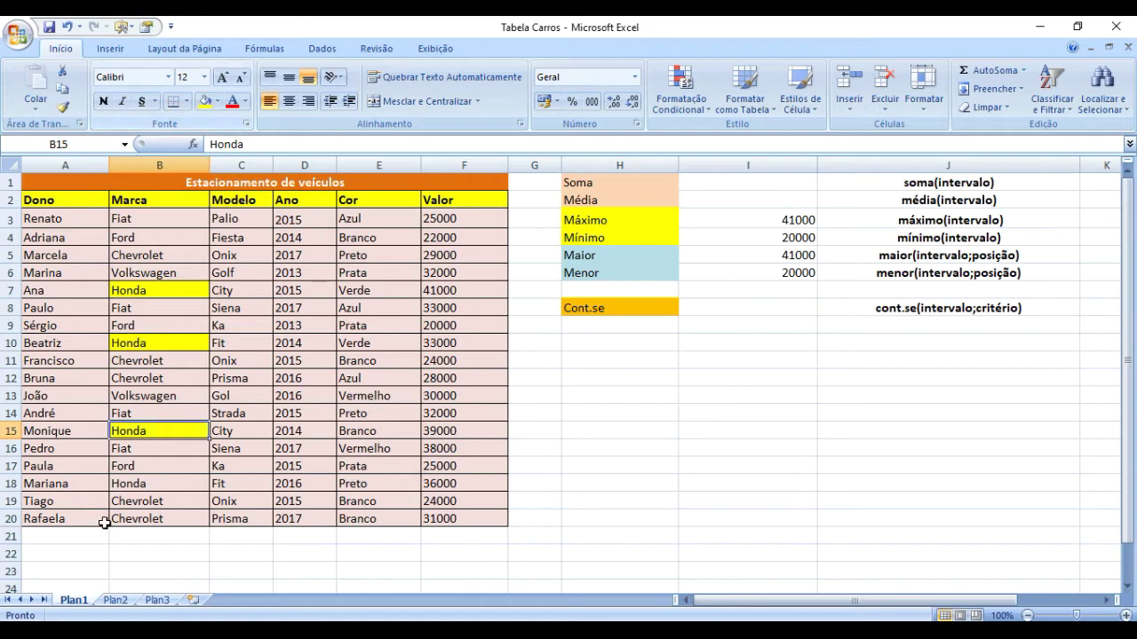
{"action": "left_click", "coordinate": [135, 484]}
{"action": "left_click", "coordinate": [205, 100]}
Fill the Valor cells of the four Honda vehicles (F7, F10, F15 and F18) with the same yellow.
{"action": "left_click", "coordinate": [453, 292]}
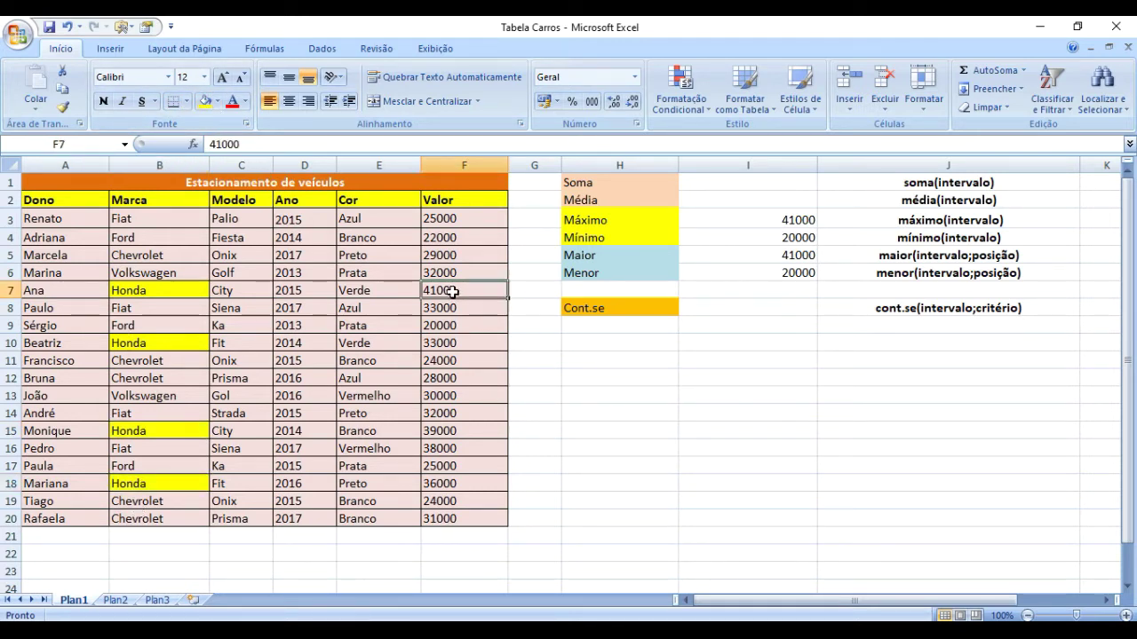
{"action": "left_click", "coordinate": [453, 345], "text": "ctrl"}
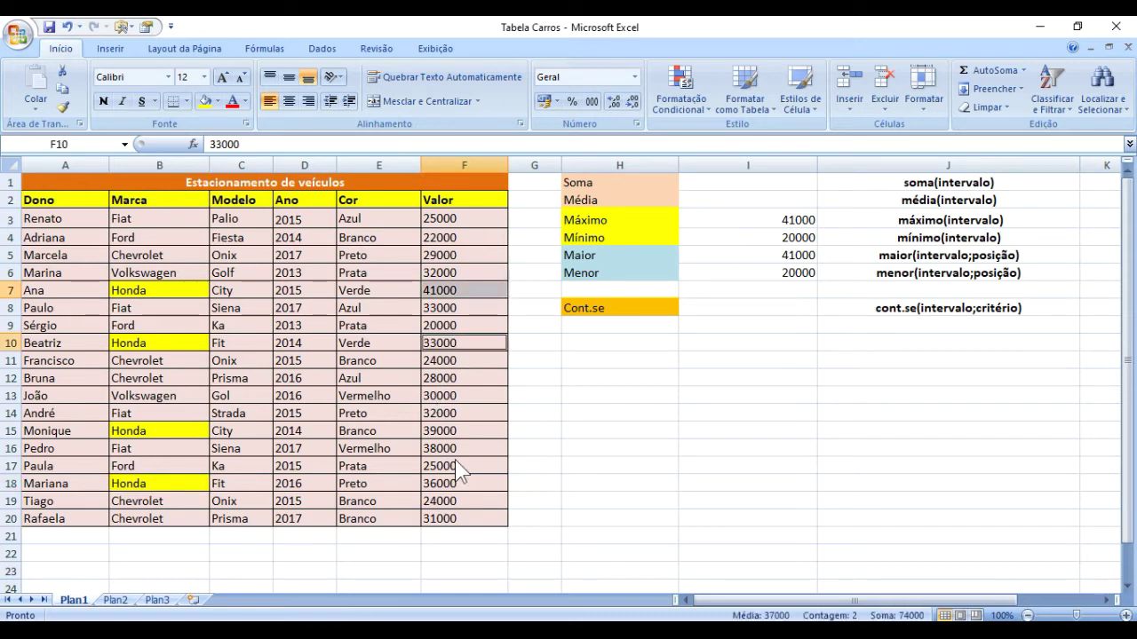
{"action": "left_click", "coordinate": [454, 431], "text": "ctrl"}
{"action": "left_click", "coordinate": [440, 482], "text": "ctrl"}
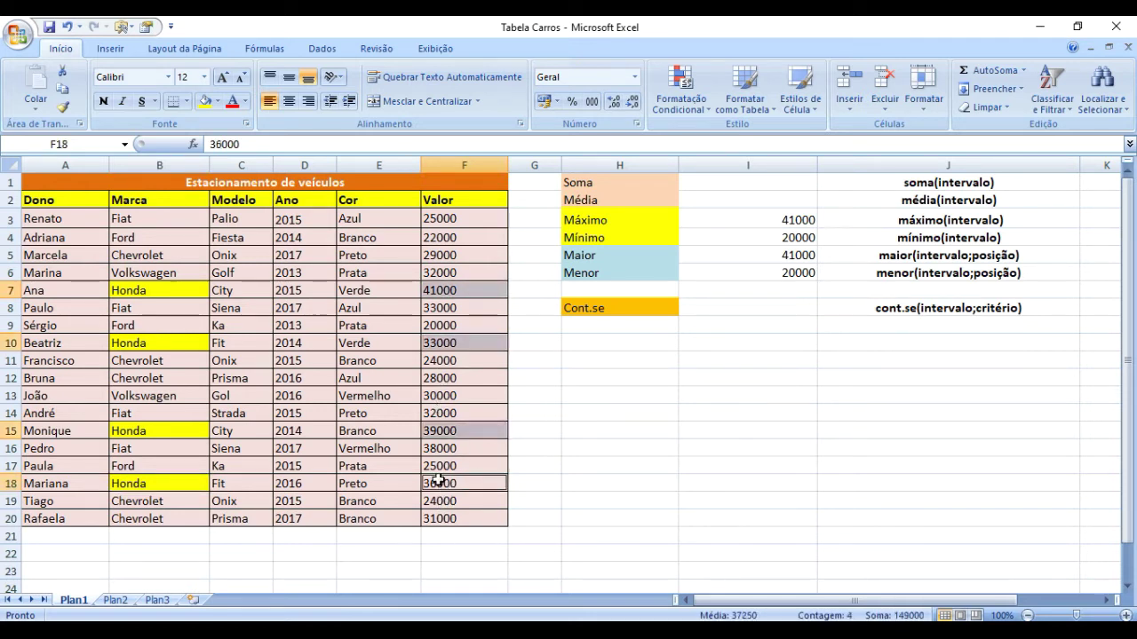
{"action": "left_click", "coordinate": [205, 102]}
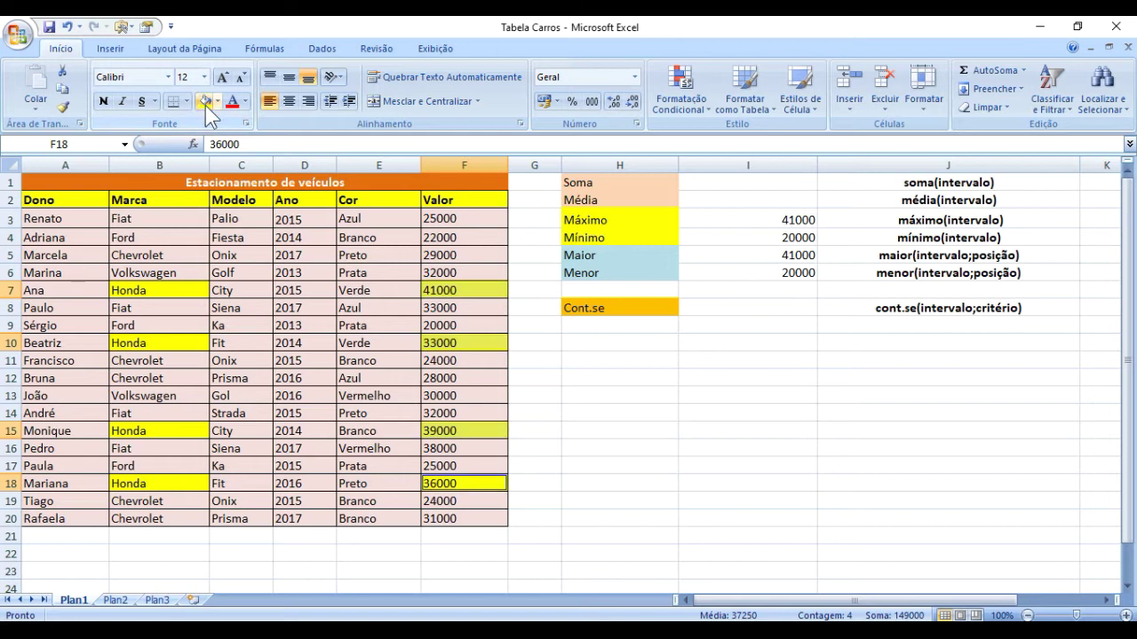
{"action": "left_click", "coordinate": [680, 426]}
Enter the label "Soma dos valores dos Veículos da Honda" in cell H10.
{"action": "left_click", "coordinate": [612, 359]}
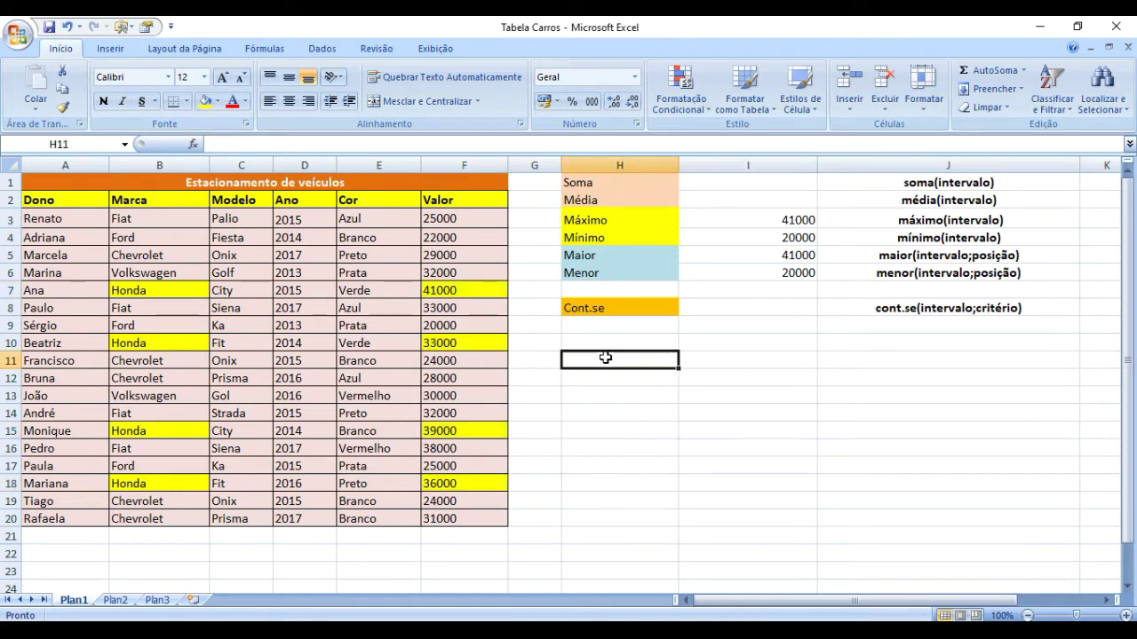
{"action": "left_click", "coordinate": [691, 347]}
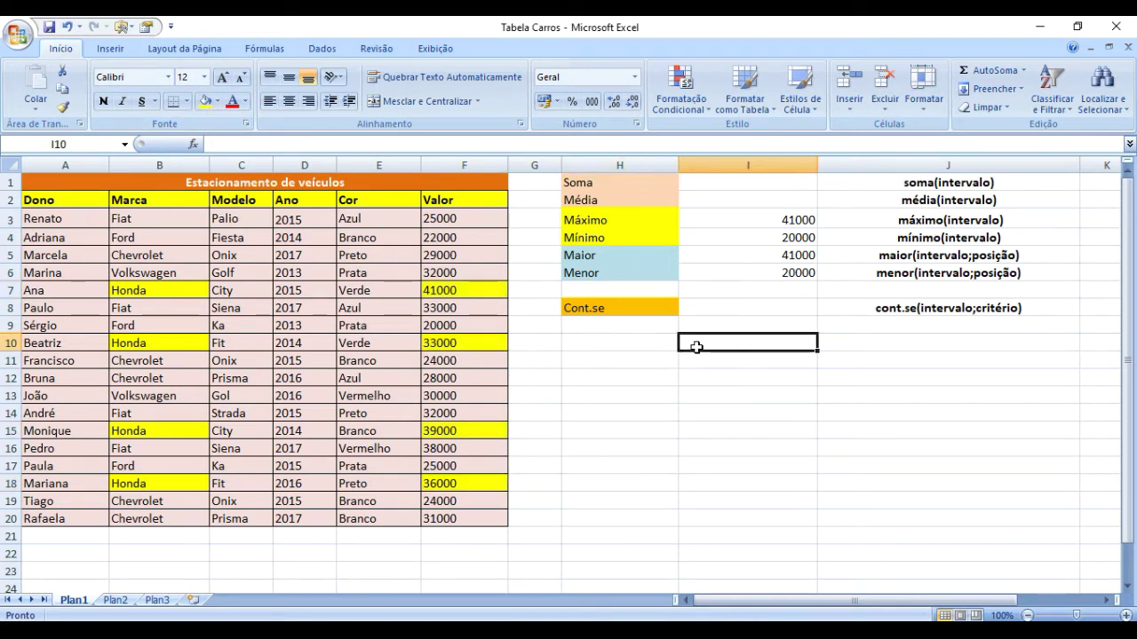
{"action": "left_click", "coordinate": [613, 348]}
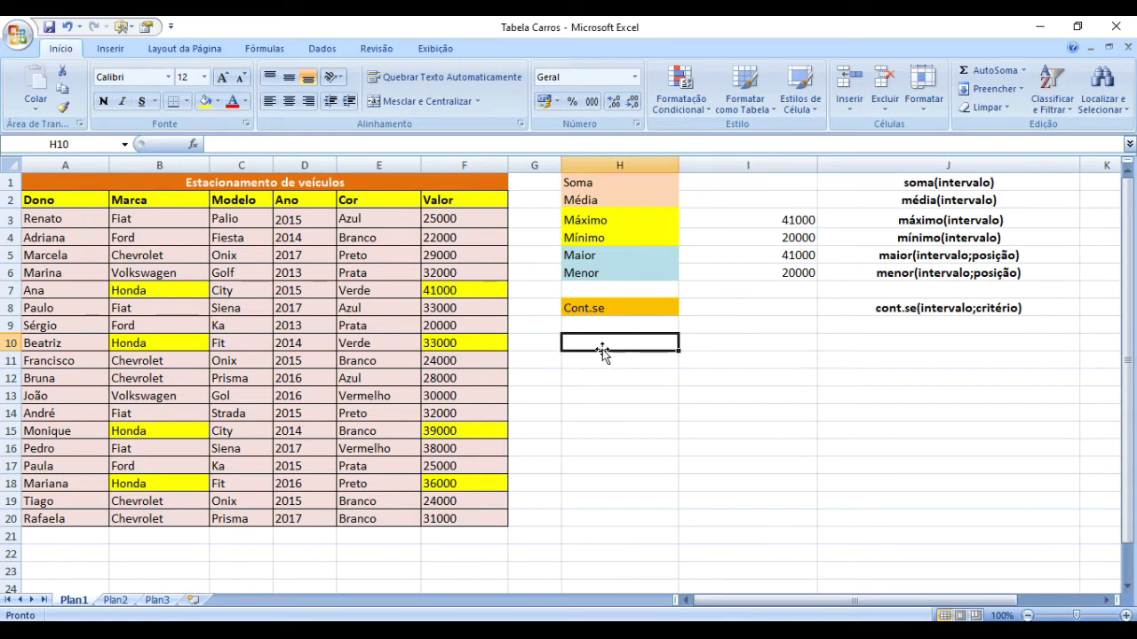
{"action": "type", "text": "Soma d"}
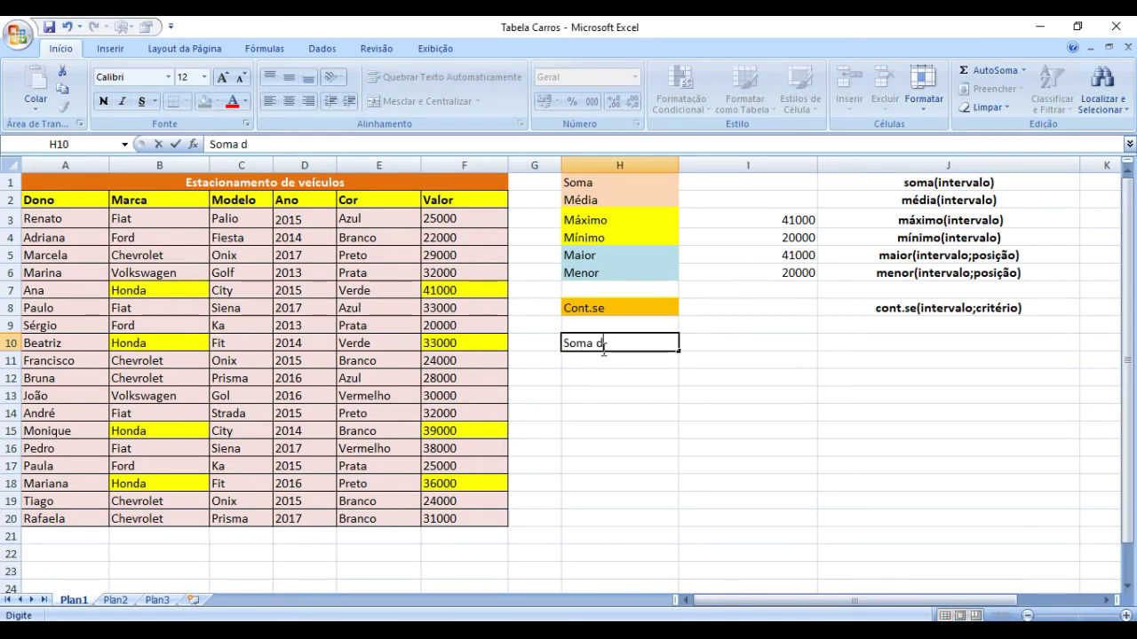
{"action": "type", "text": "os valores dos"}
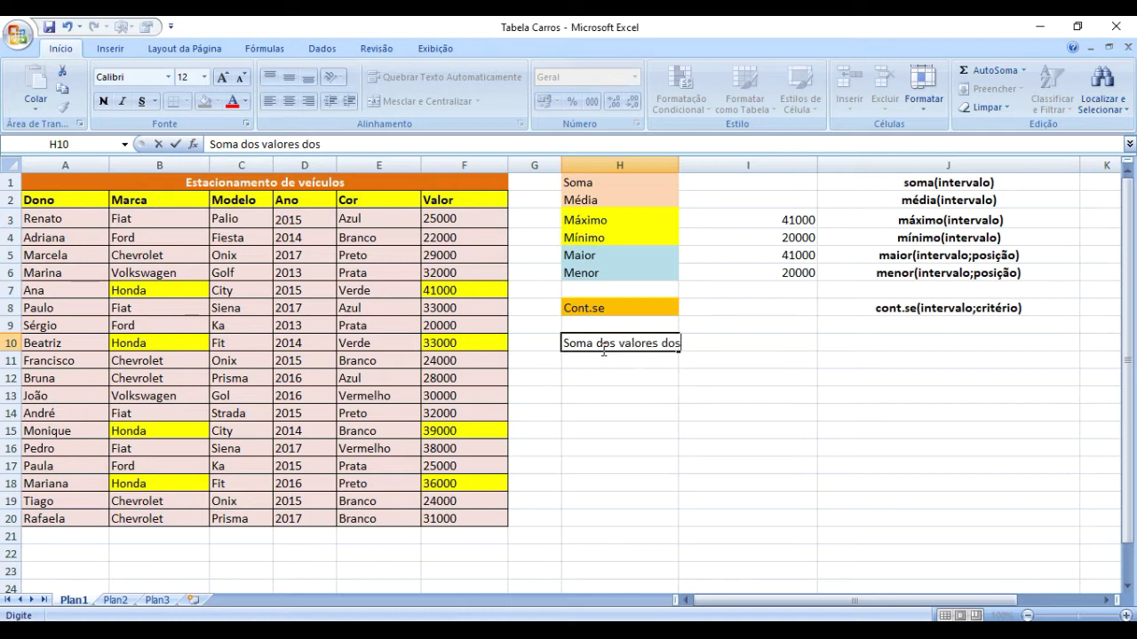
{"action": "type", "text": " Veículos da Honda"}
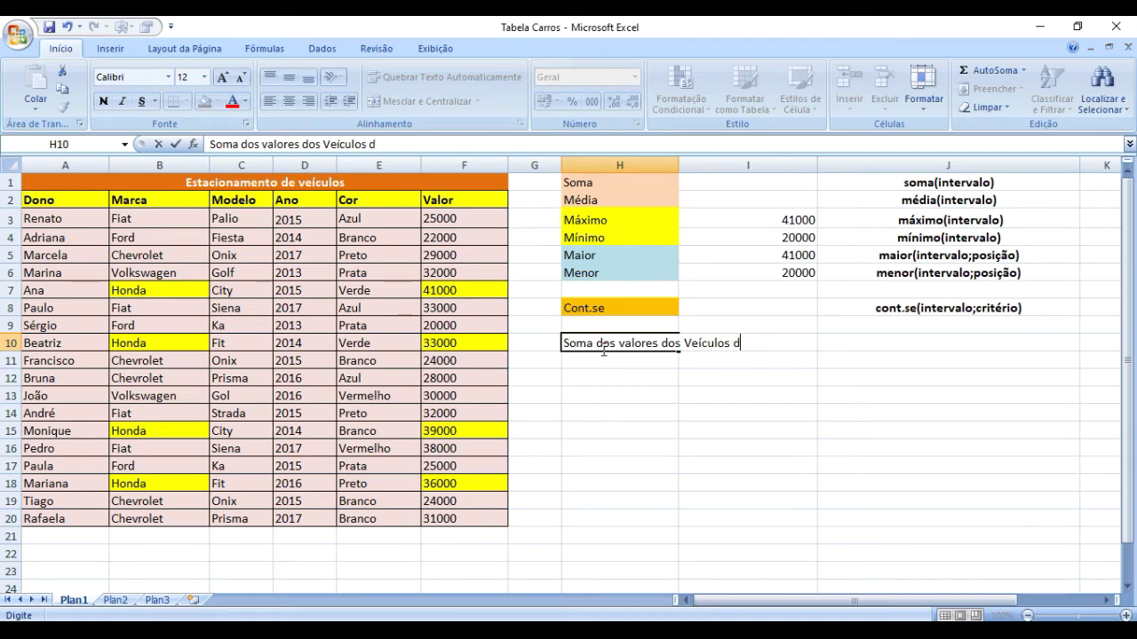
{"action": "key", "text": "Return"}
{"action": "left_click", "coordinate": [602, 352]}
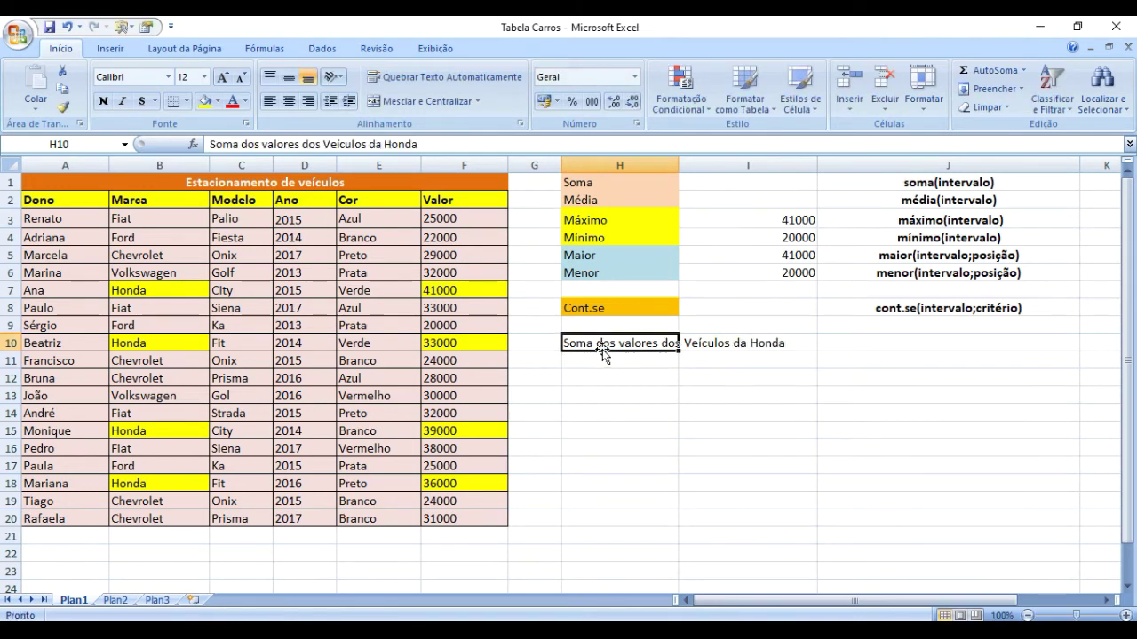
Add up the highlighted Honda values in cell J10 with the formula =F7+F10+F15+F18.
{"action": "left_click", "coordinate": [859, 364]}
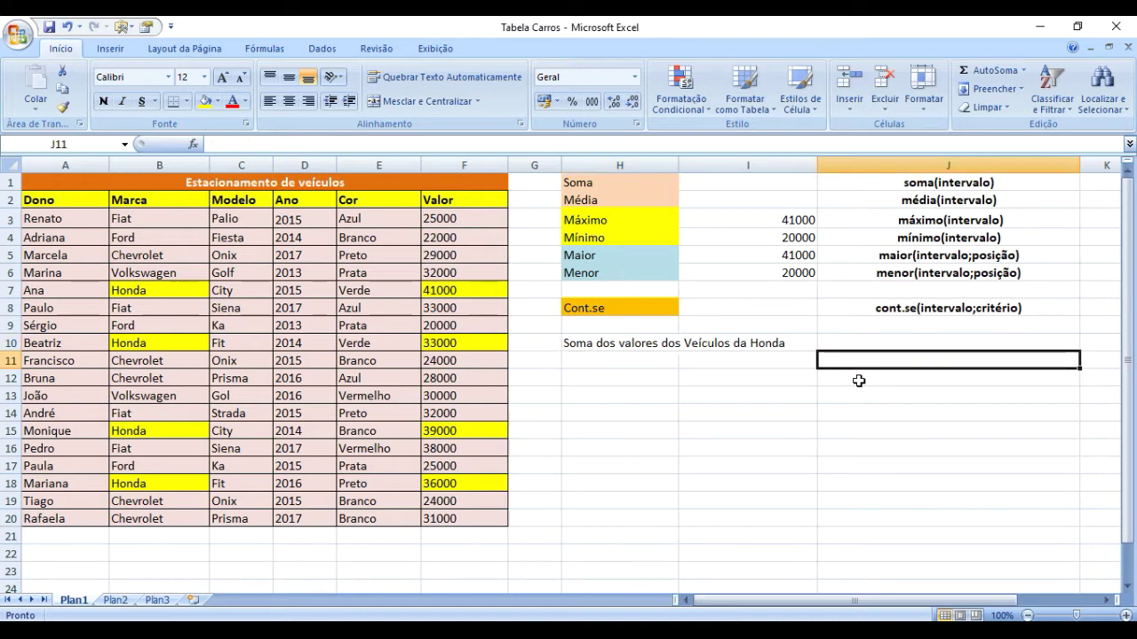
{"action": "left_click", "coordinate": [834, 343]}
{"action": "type", "text": "="}
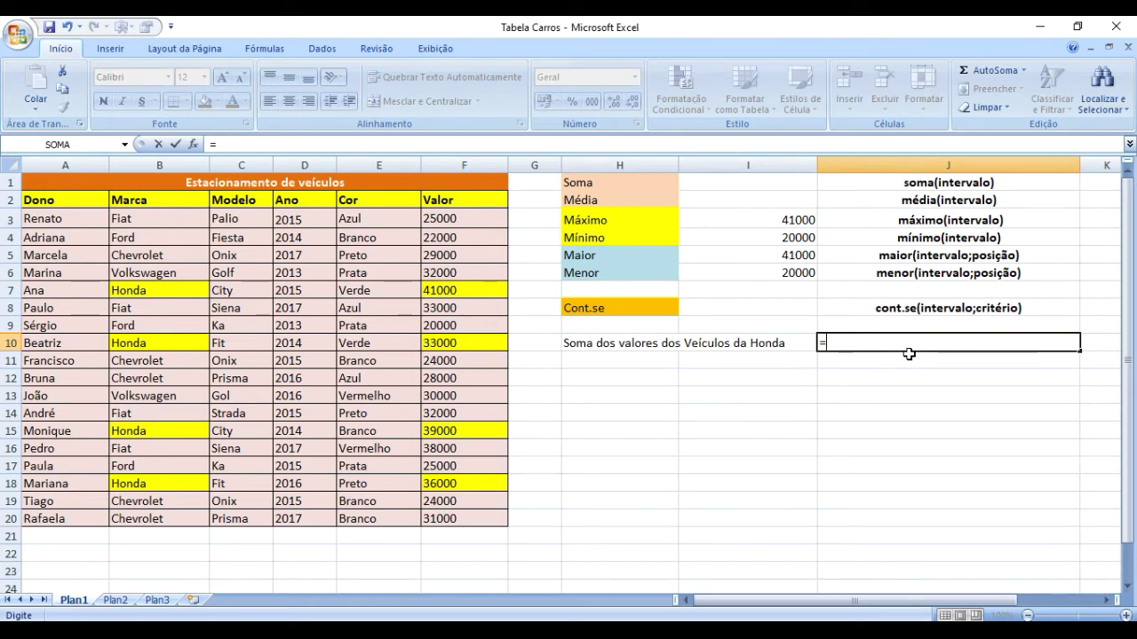
{"action": "left_click", "coordinate": [482, 289]}
{"action": "type", "text": "+"}
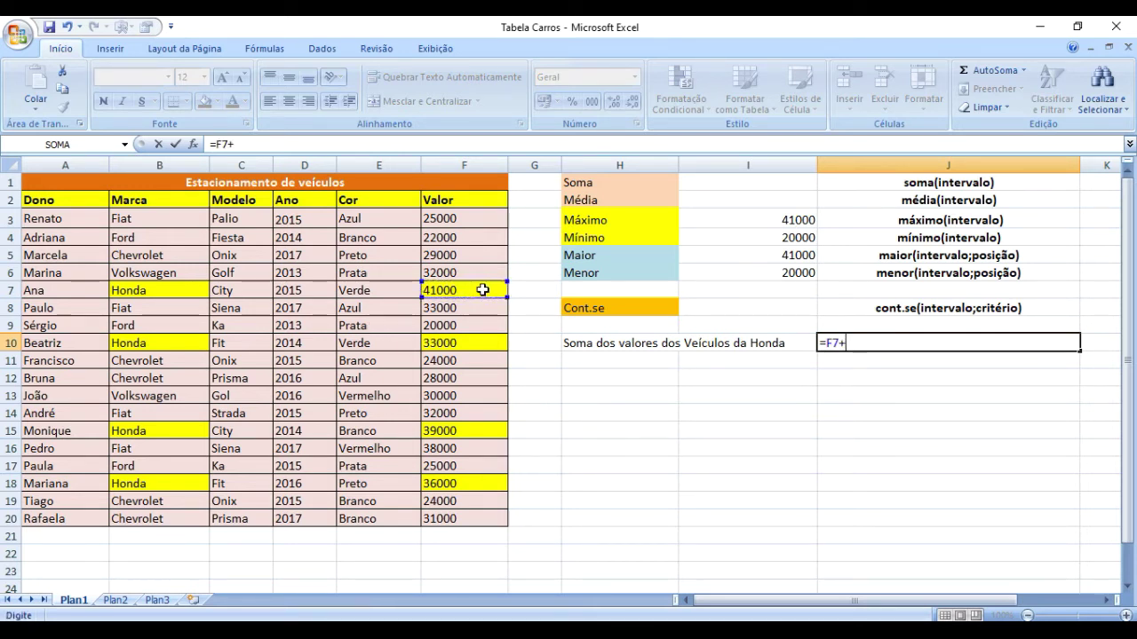
{"action": "left_click", "coordinate": [471, 344]}
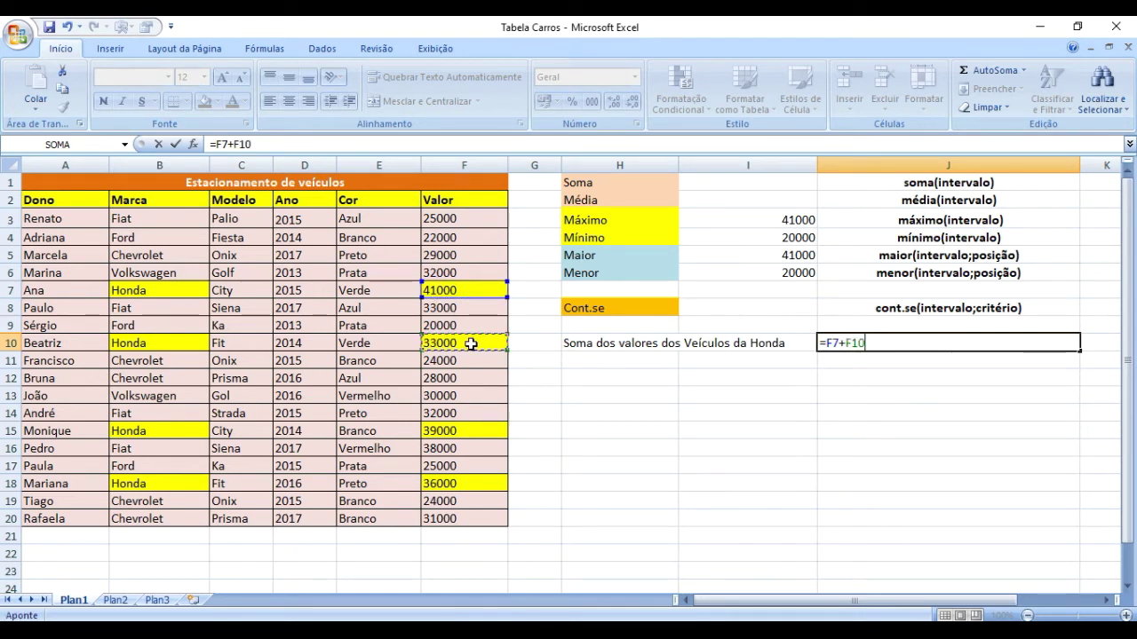
{"action": "type", "text": "+"}
{"action": "left_click", "coordinate": [476, 430]}
{"action": "type", "text": "+"}
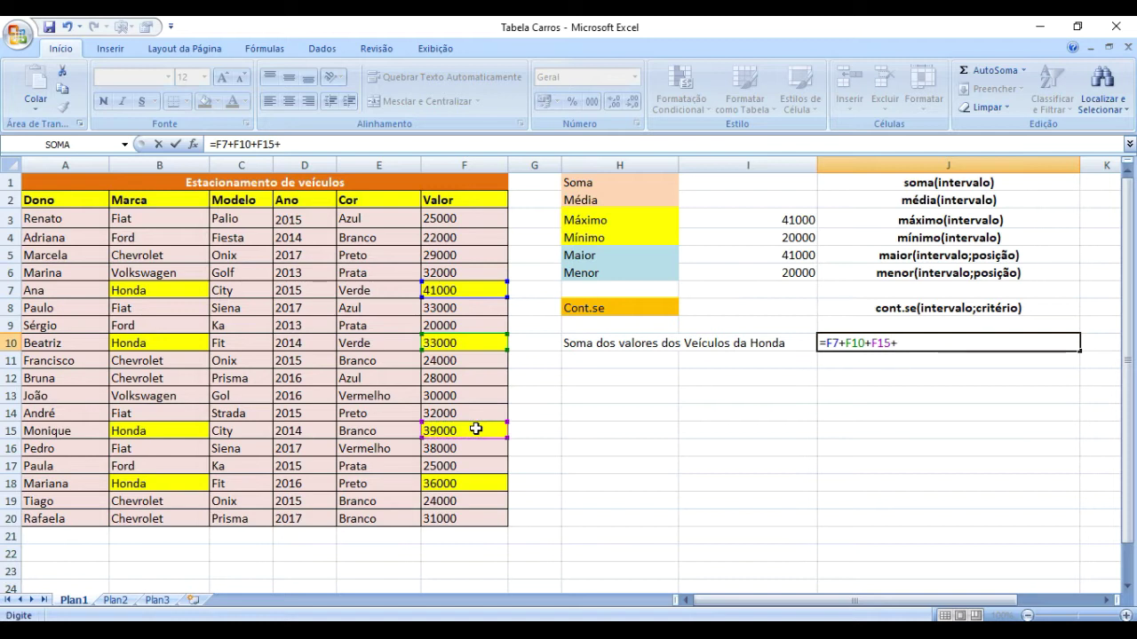
{"action": "left_click", "coordinate": [471, 484]}
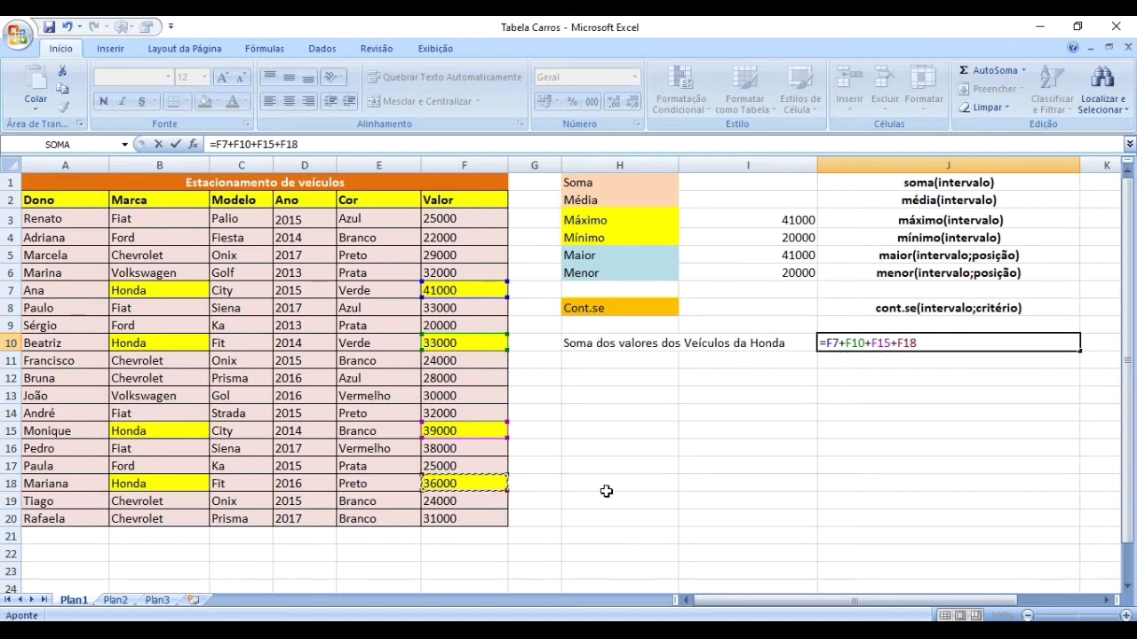
{"action": "key", "text": "Return"}
{"action": "left_click", "coordinate": [831, 340]}
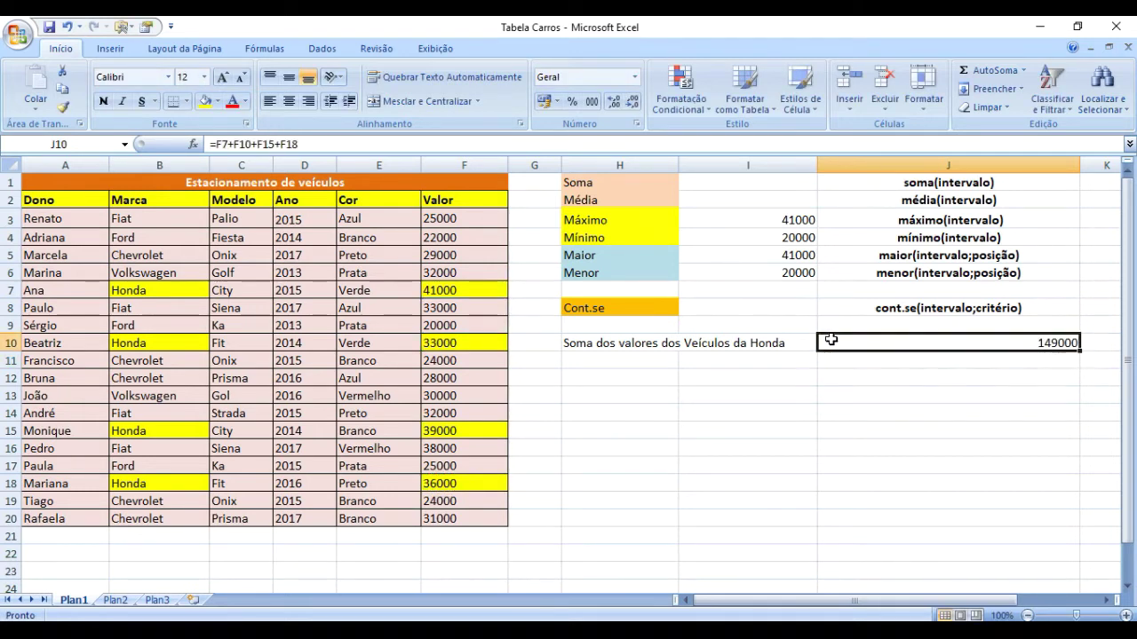
Replace the addition formula in J10 with =SOMA(F7;F10;F15;F18).
{"action": "left_click", "coordinate": [218, 143]}
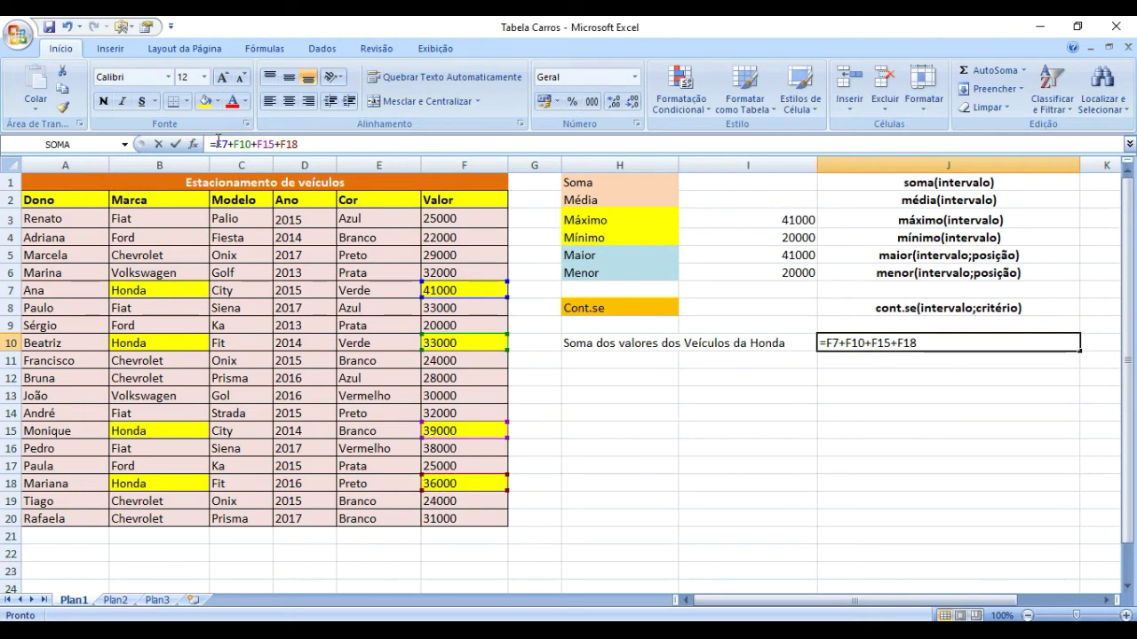
{"action": "double_click", "coordinate": [866, 343]}
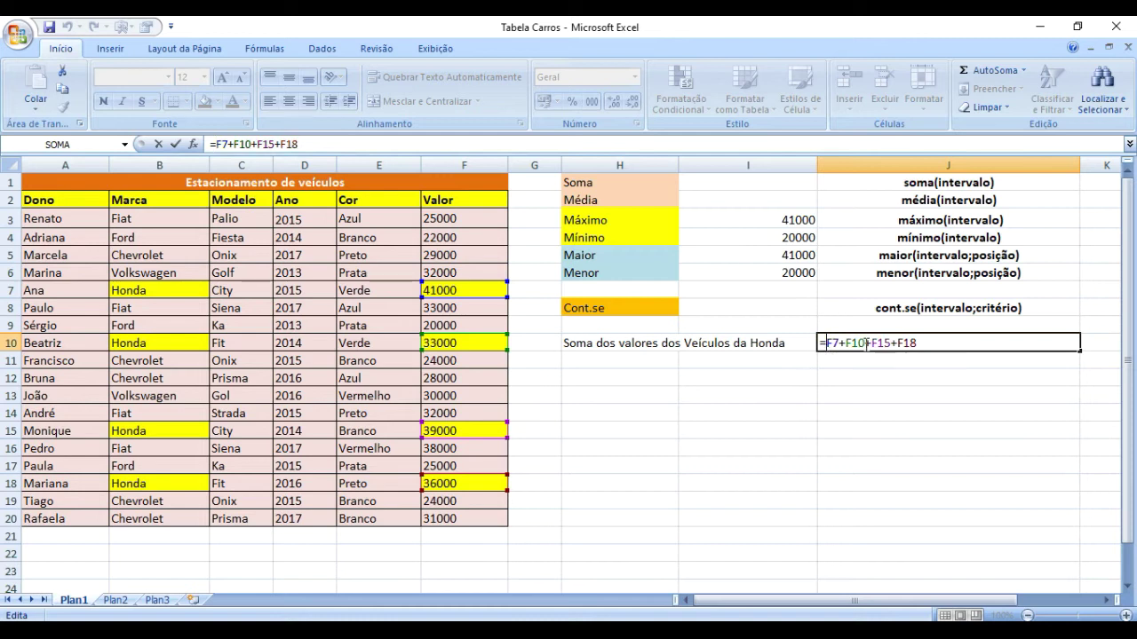
{"action": "key", "text": "BackSpace"}
{"action": "key", "text": "BackSpace"}
{"action": "key", "text": "BackSpace"}
{"action": "key", "text": "BackSpace"}
{"action": "key", "text": "BackSpace"}
{"action": "key", "text": "BackSpace"}
{"action": "key", "text": "Delete"}
{"action": "key", "text": "Delete"}
{"action": "key", "text": "Delete"}
{"action": "key", "text": "Delete"}
{"action": "key", "text": "Delete"}
{"action": "key", "text": "Delete"}
{"action": "key", "text": "Delete"}
{"action": "key", "text": "Delete"}
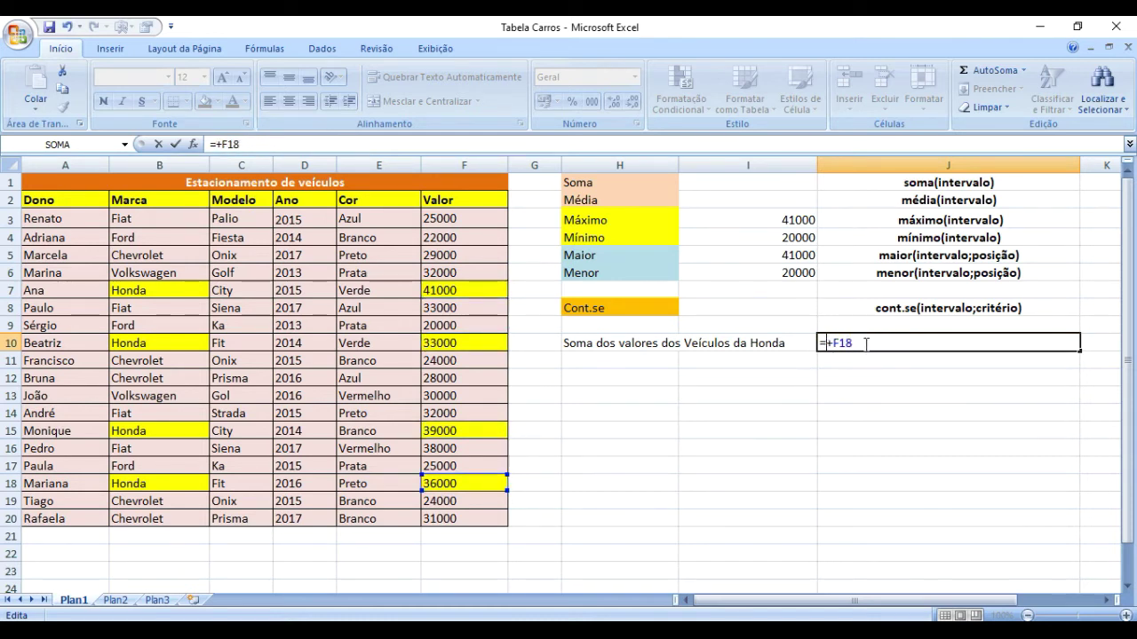
{"action": "type", "text": "soma("}
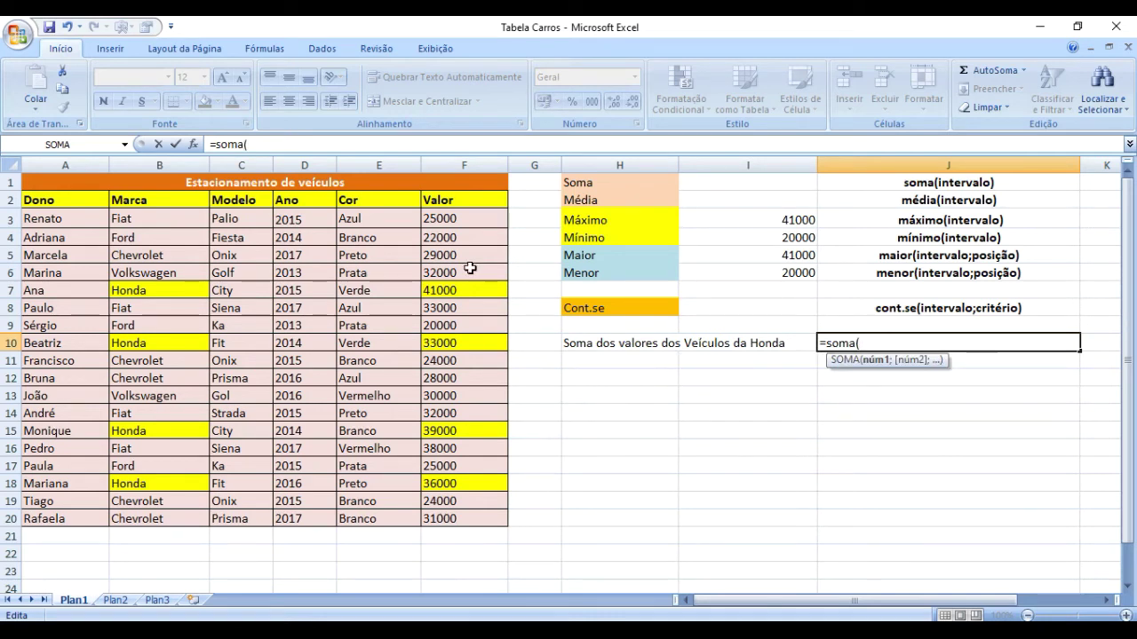
{"action": "left_click", "coordinate": [451, 290]}
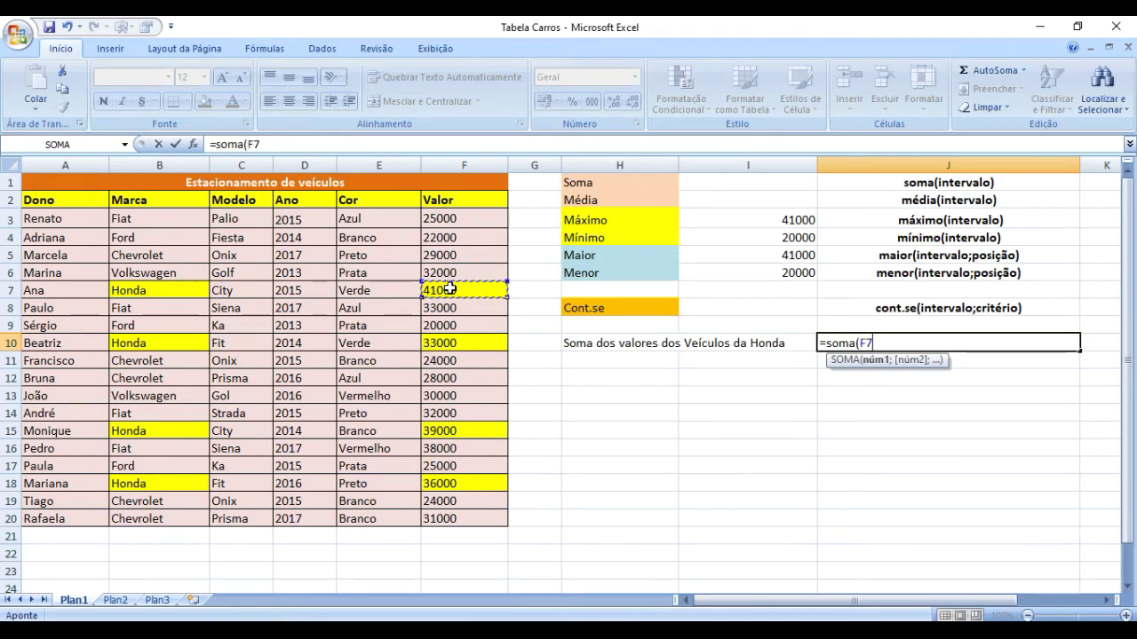
{"action": "type", "text": ";"}
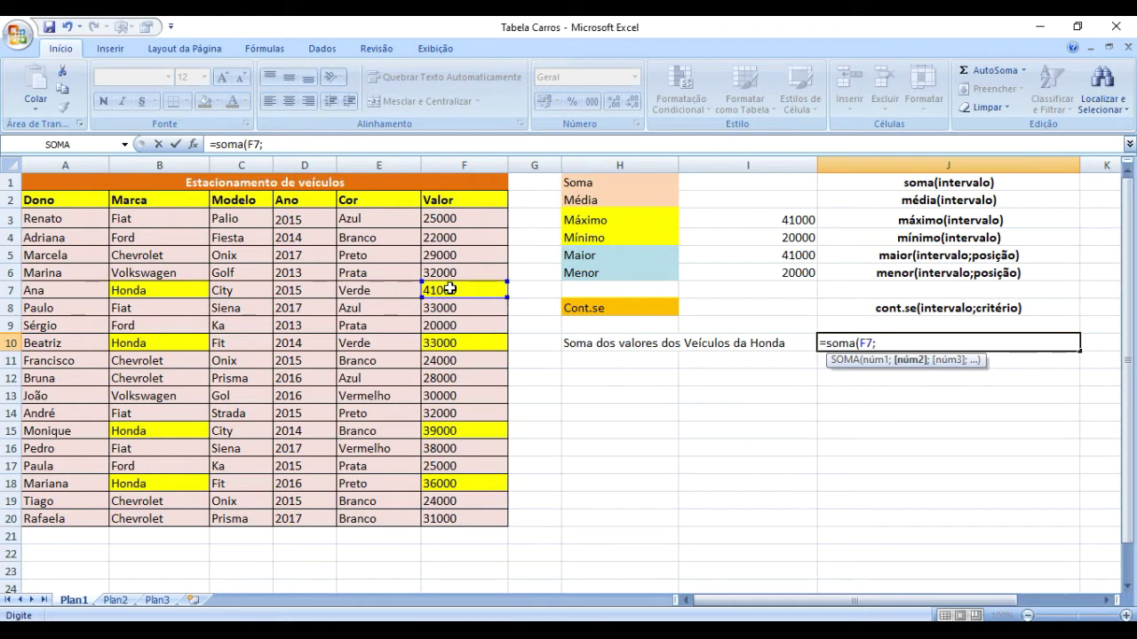
{"action": "left_click", "coordinate": [458, 341]}
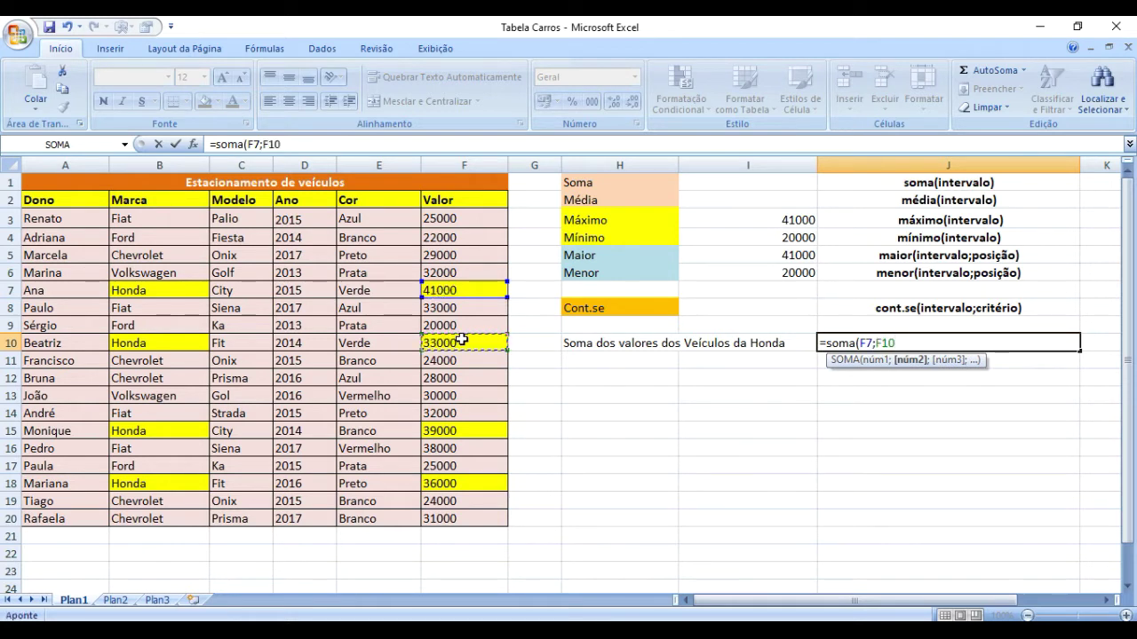
{"action": "type", "text": ";"}
{"action": "left_click", "coordinate": [454, 431]}
{"action": "type", "text": ";"}
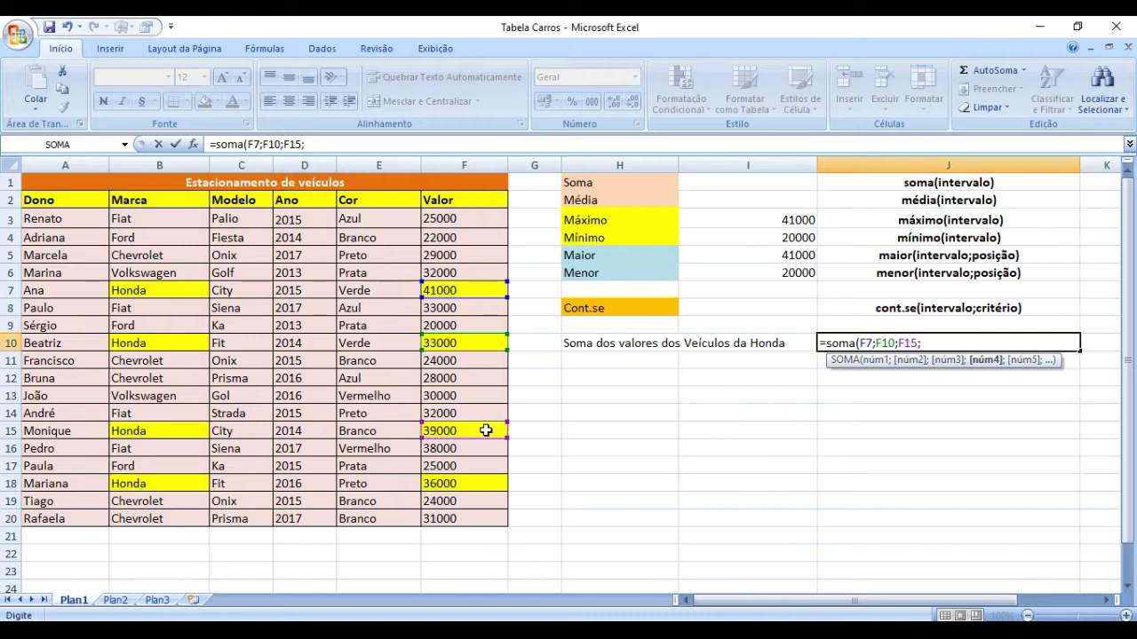
{"action": "left_click", "coordinate": [460, 483]}
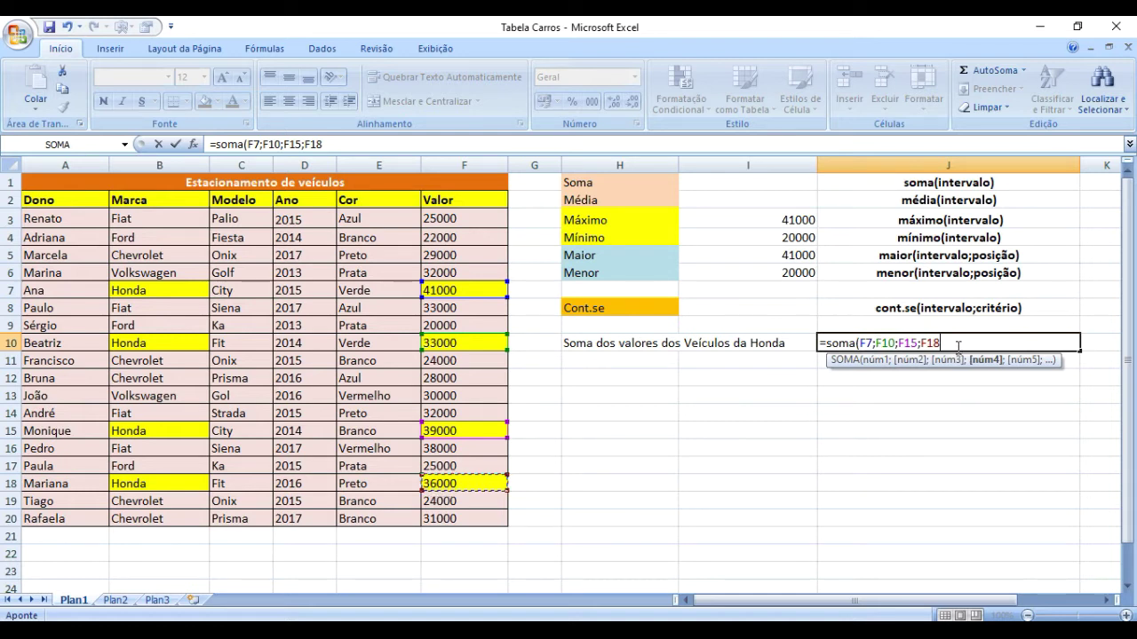
{"action": "type", "text": ")"}
{"action": "key", "text": "Return"}
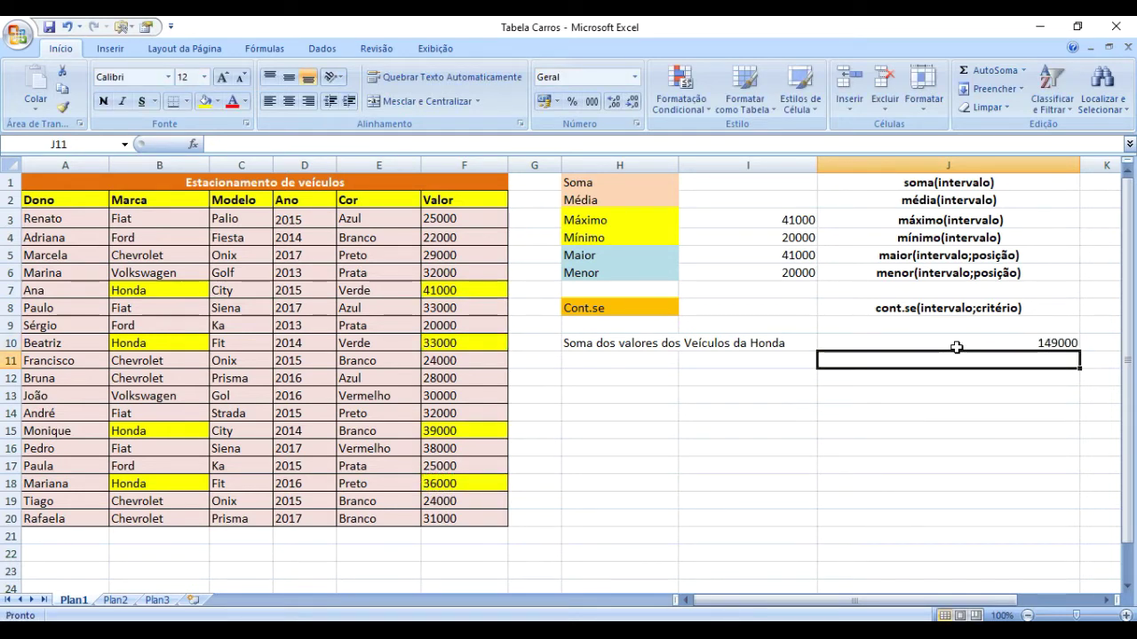
{"action": "left_click", "coordinate": [956, 347]}
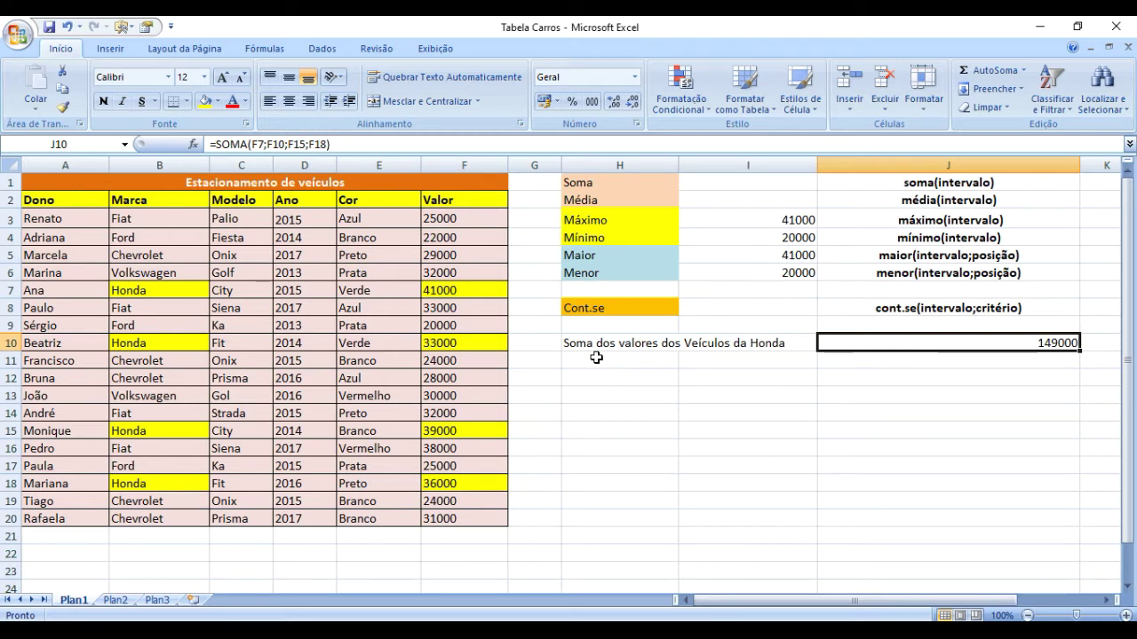
{"action": "left_click", "coordinate": [155, 291]}
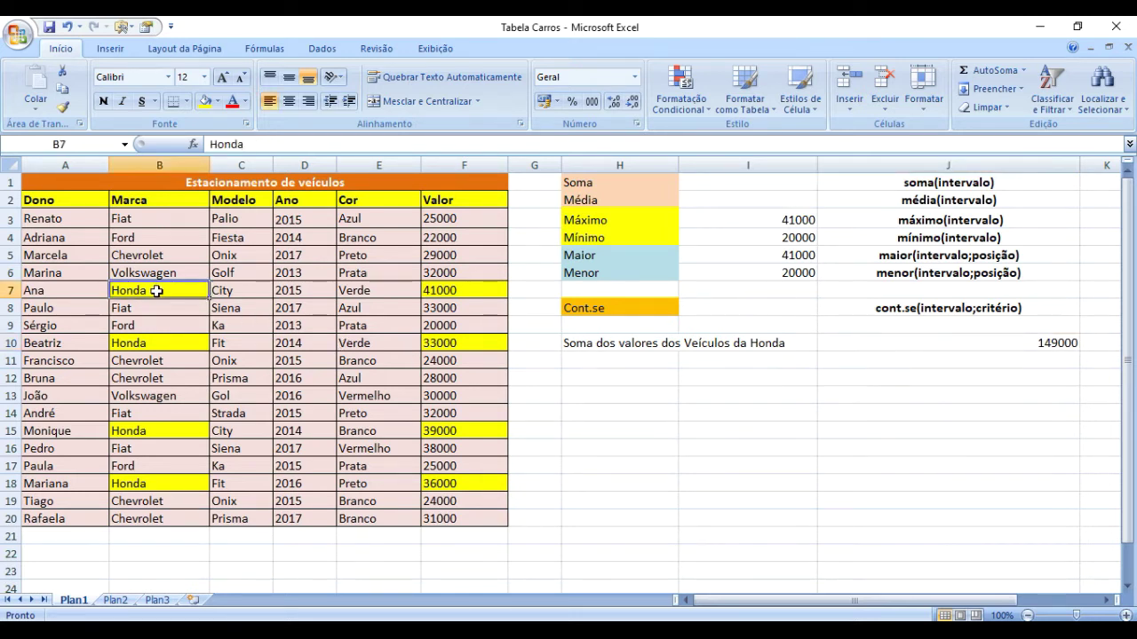
{"action": "left_click", "coordinate": [466, 293]}
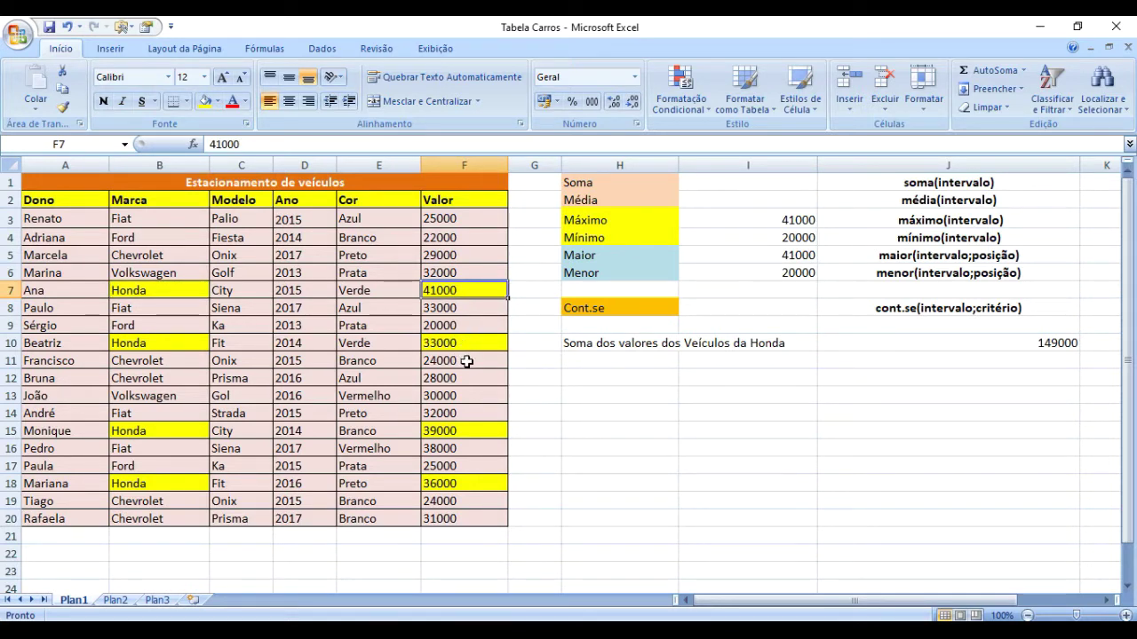
{"action": "left_click", "coordinate": [848, 345]}
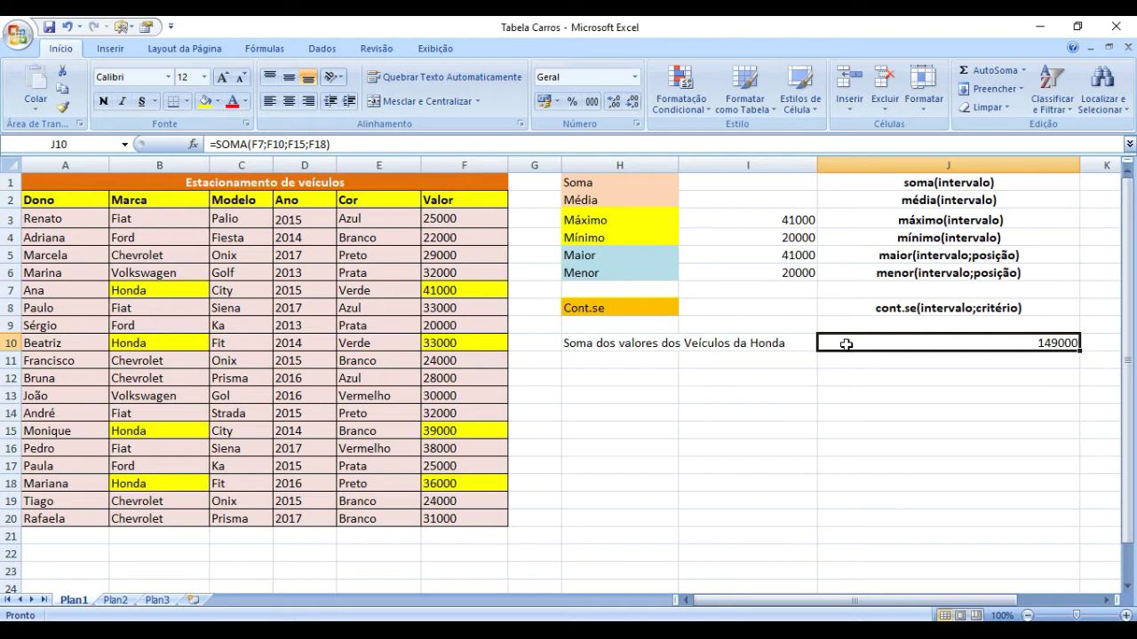
Clear the sum formula in cell J10 and the Honda sum label in cell H10.
{"action": "key", "text": "Delete"}
{"action": "key", "text": "Left"}
{"action": "key", "text": "Left"}
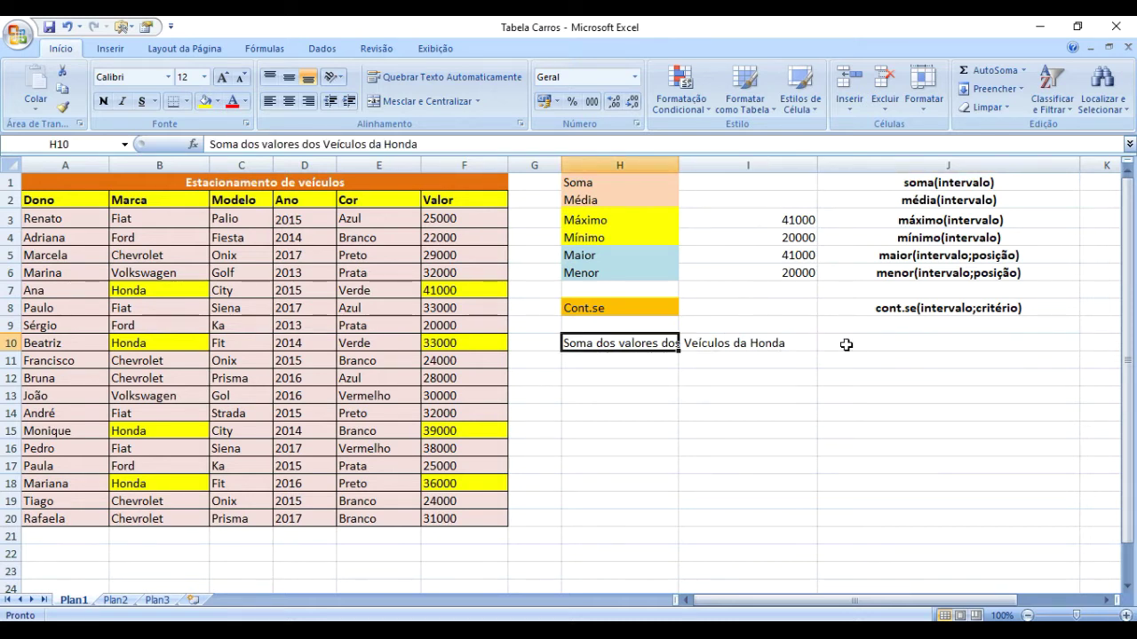
{"action": "key", "text": "Delete"}
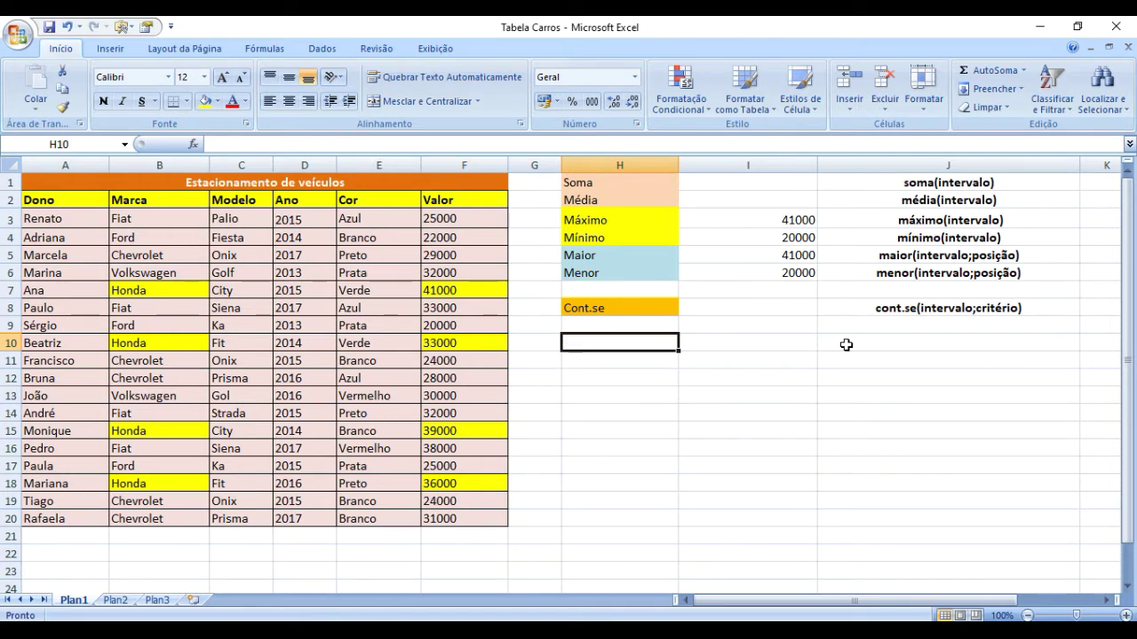
Enter the label "SOMASE" in cell H10 and fill the cell with the green theme color.
{"action": "type", "text": "SOMASE"}
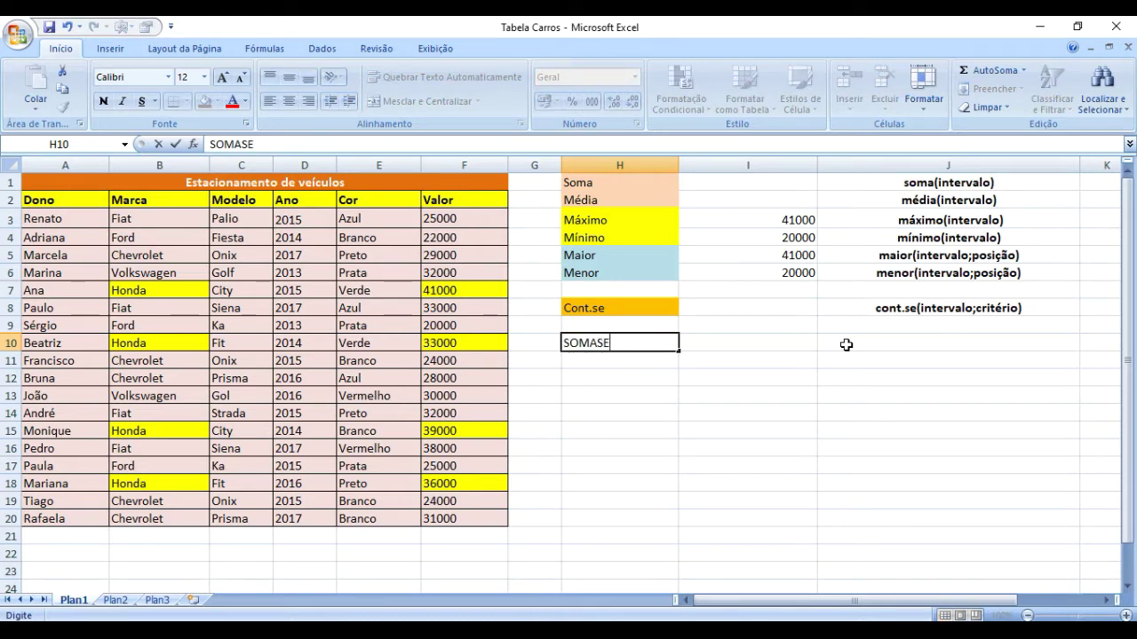
{"action": "key", "text": "Return"}
{"action": "key", "text": "Up"}
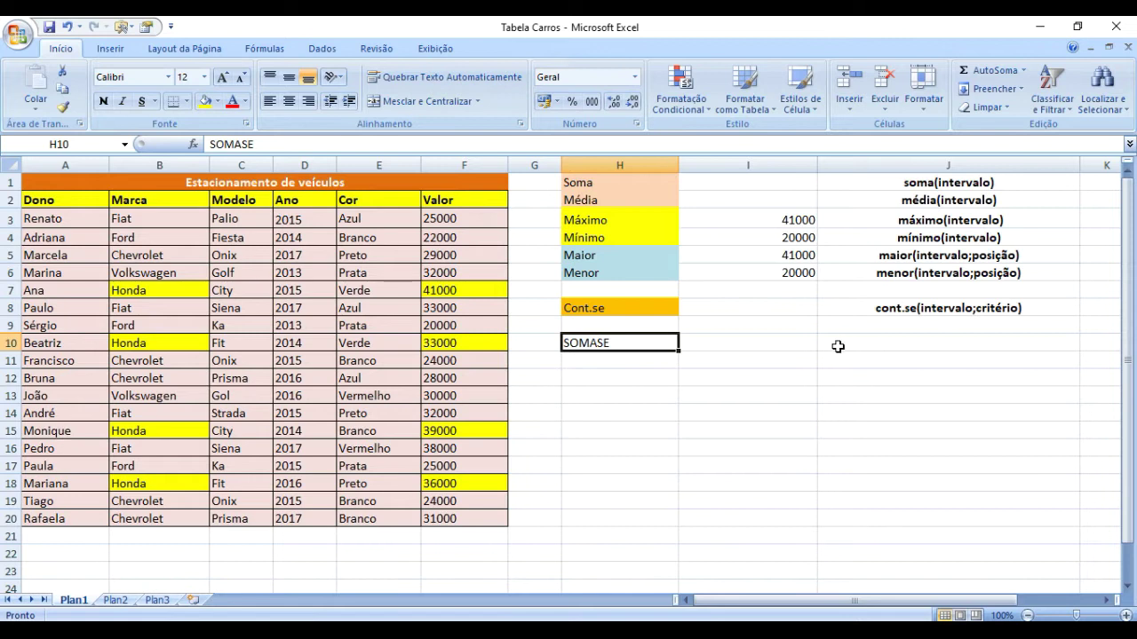
{"action": "left_click", "coordinate": [217, 101]}
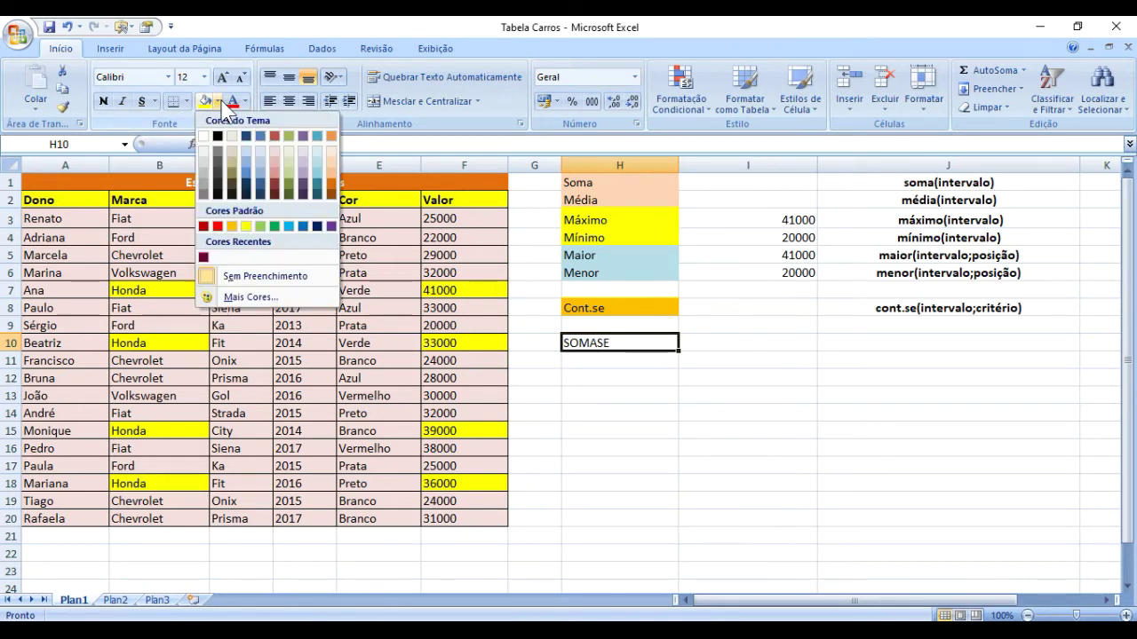
{"action": "left_click", "coordinate": [289, 137]}
{"action": "left_click", "coordinate": [760, 453]}
{"action": "left_click", "coordinate": [590, 379]}
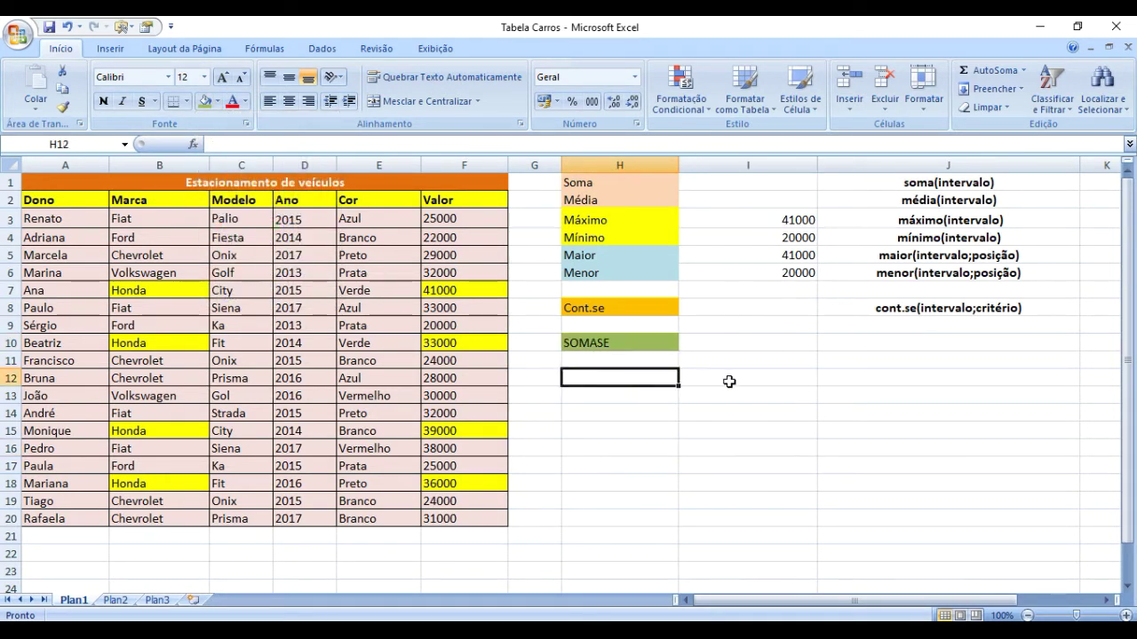
Start a SOMASE formula in cell I10 with the Marca range B3:B20 as its first argument.
{"action": "left_click", "coordinate": [728, 344]}
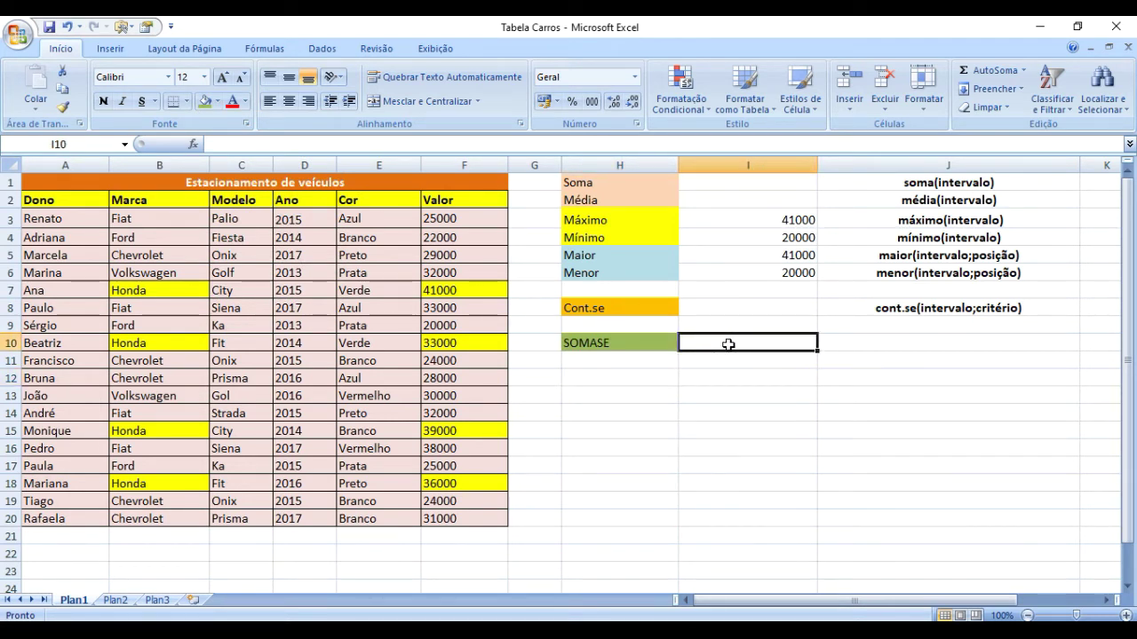
{"action": "type", "text": "="}
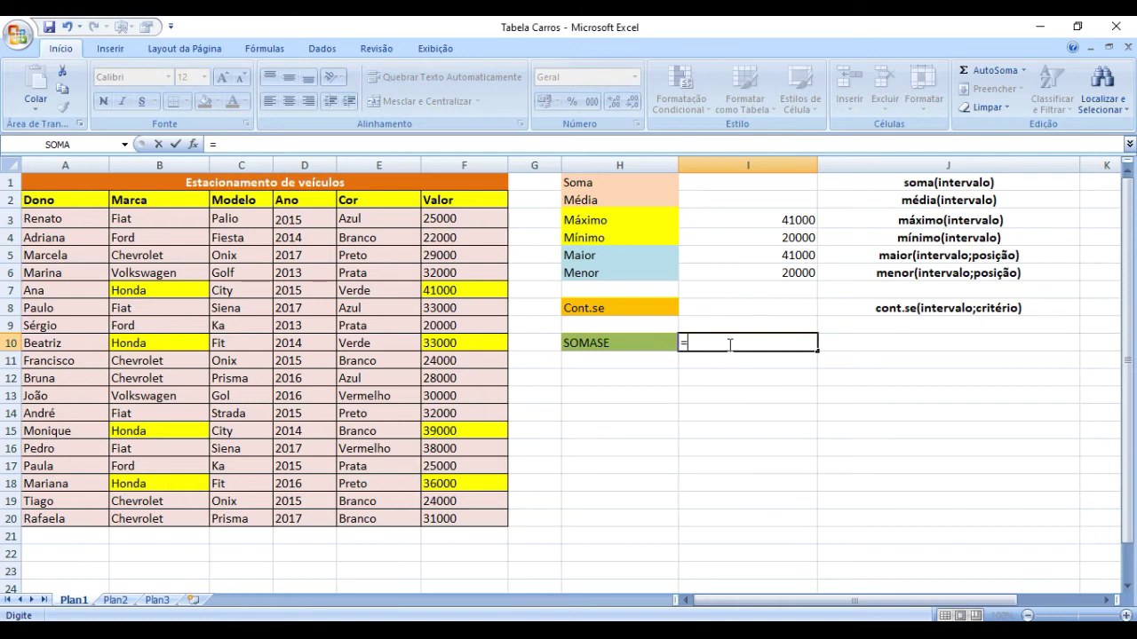
{"action": "type", "text": "somas"}
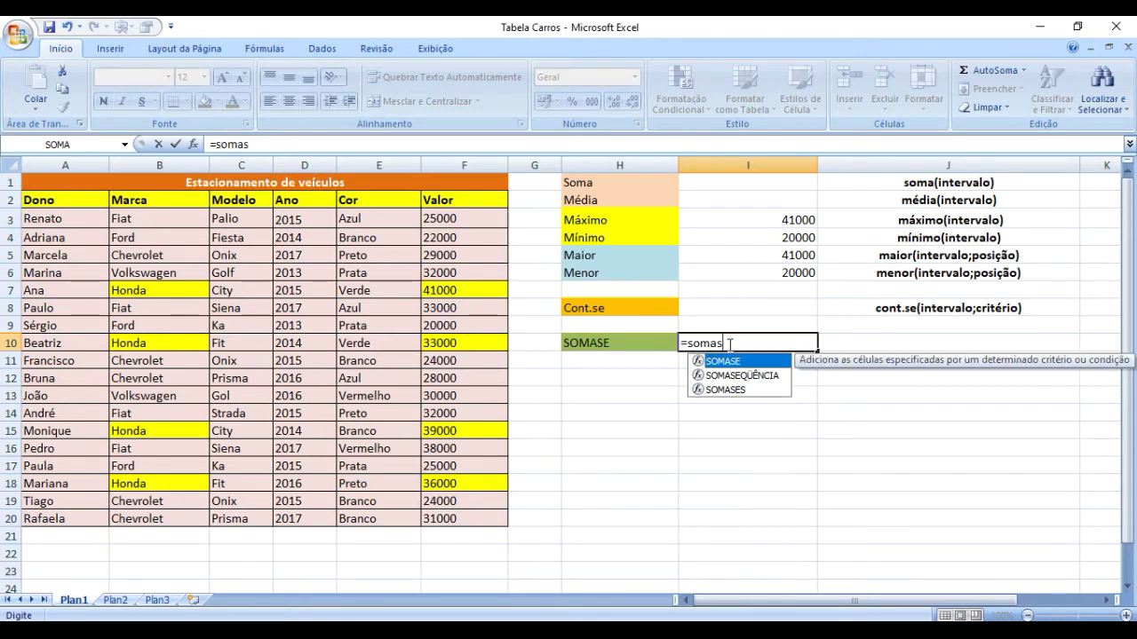
{"action": "type", "text": "e"}
{"action": "double_click", "coordinate": [736, 363]}
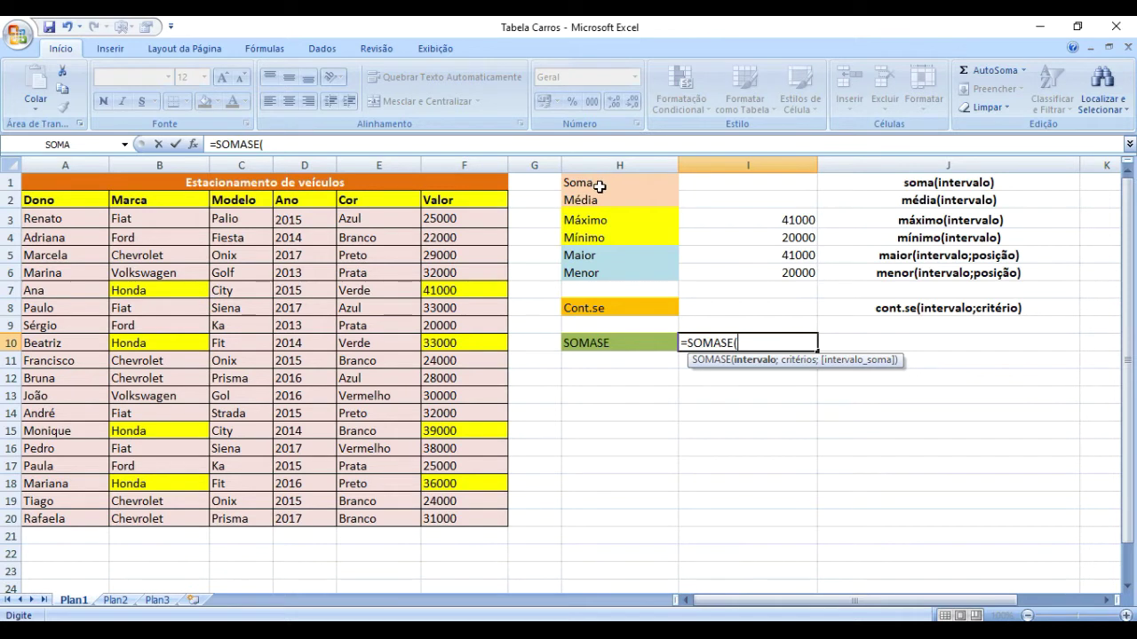
{"action": "left_click", "coordinate": [748, 342]}
{"action": "left_click_drag", "start_coordinate": [157, 218], "coordinate": [176, 515]}
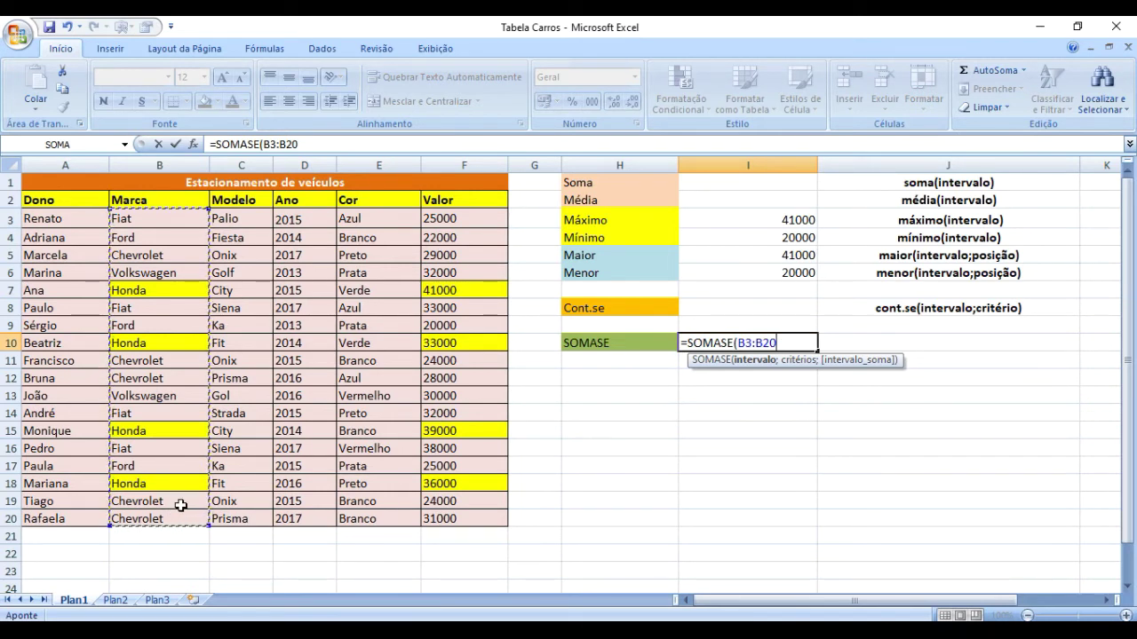
Add "Honda" as the criterion of the SOMASE formula in I10, reviewing the range and criterion arguments.
{"action": "type", "text": ";"}
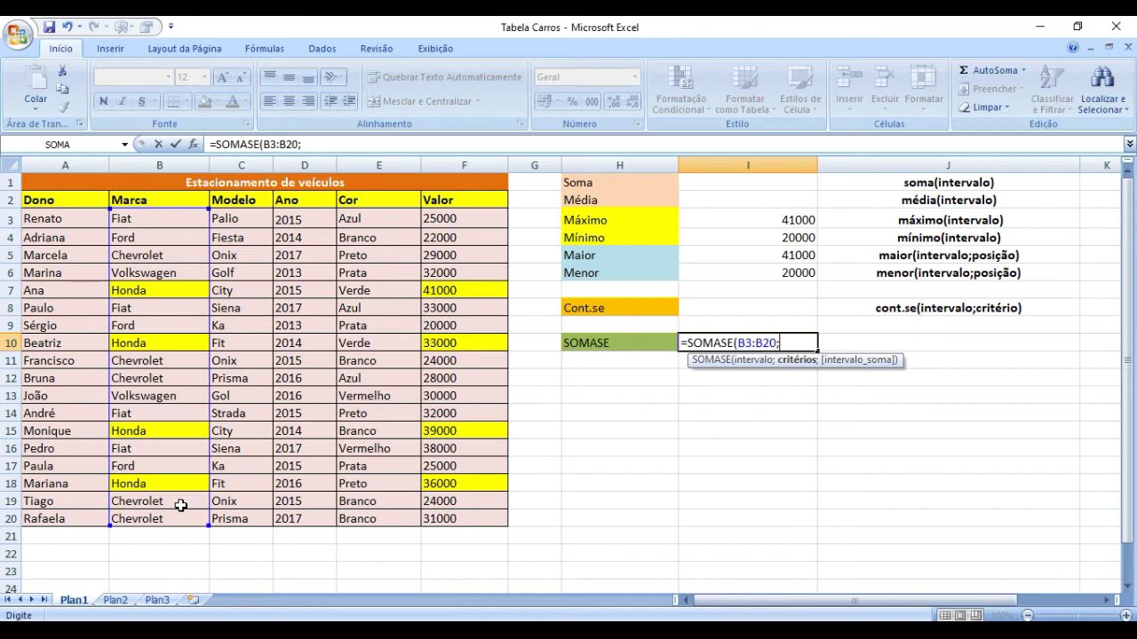
{"action": "type", "text": "\"Honda"}
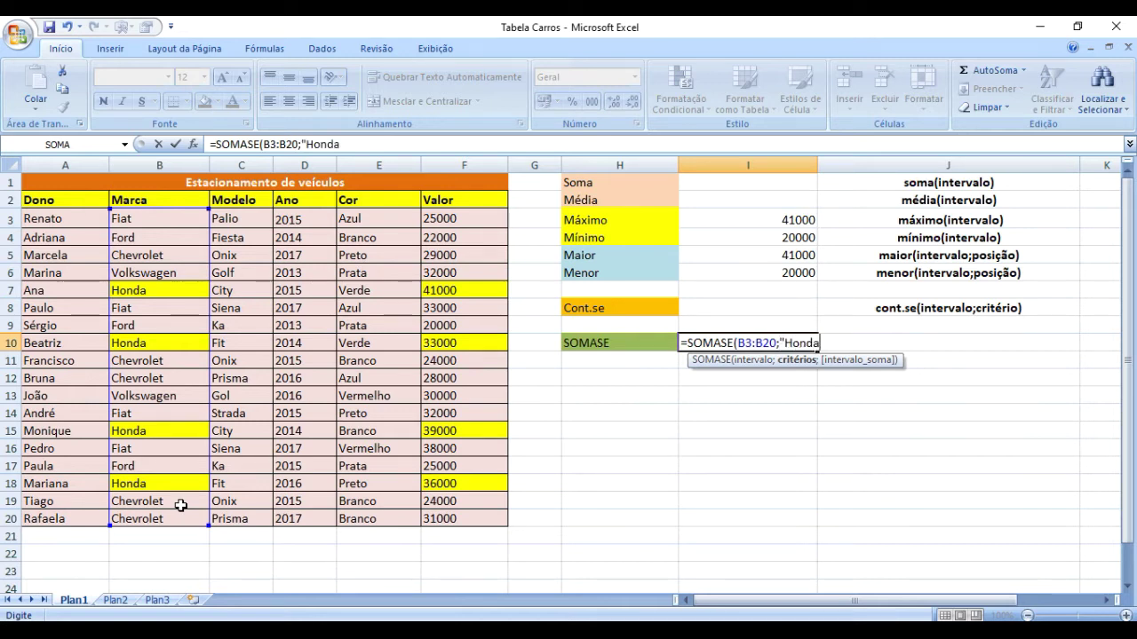
{"action": "type", "text": "\""}
{"action": "type", "text": ";"}
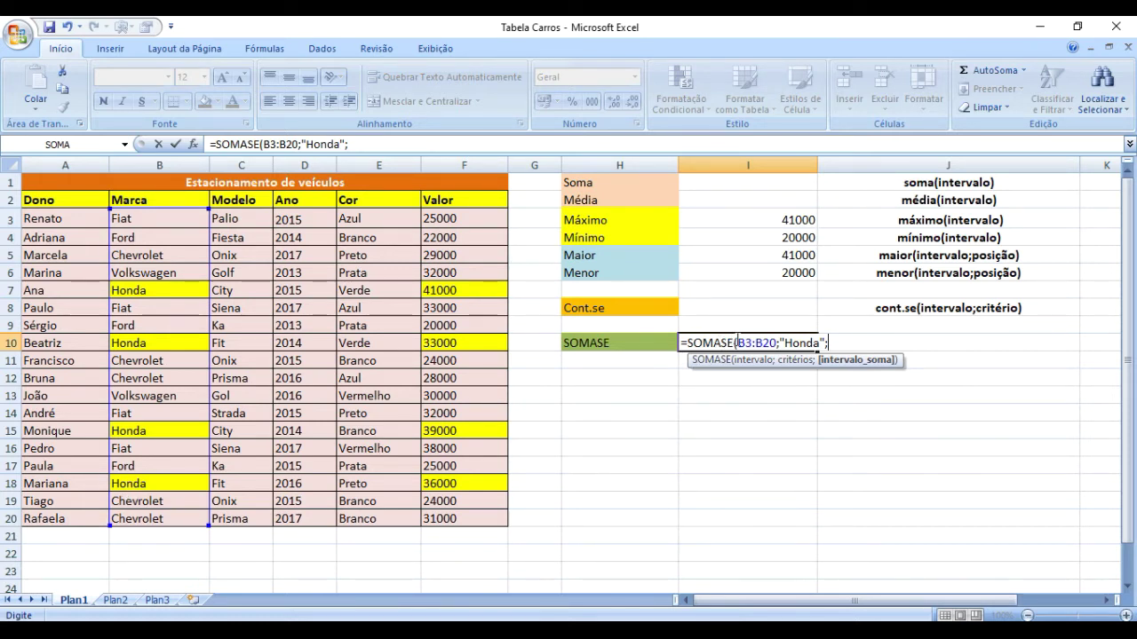
{"action": "left_click_drag", "start_coordinate": [736, 343], "coordinate": [775, 341]}
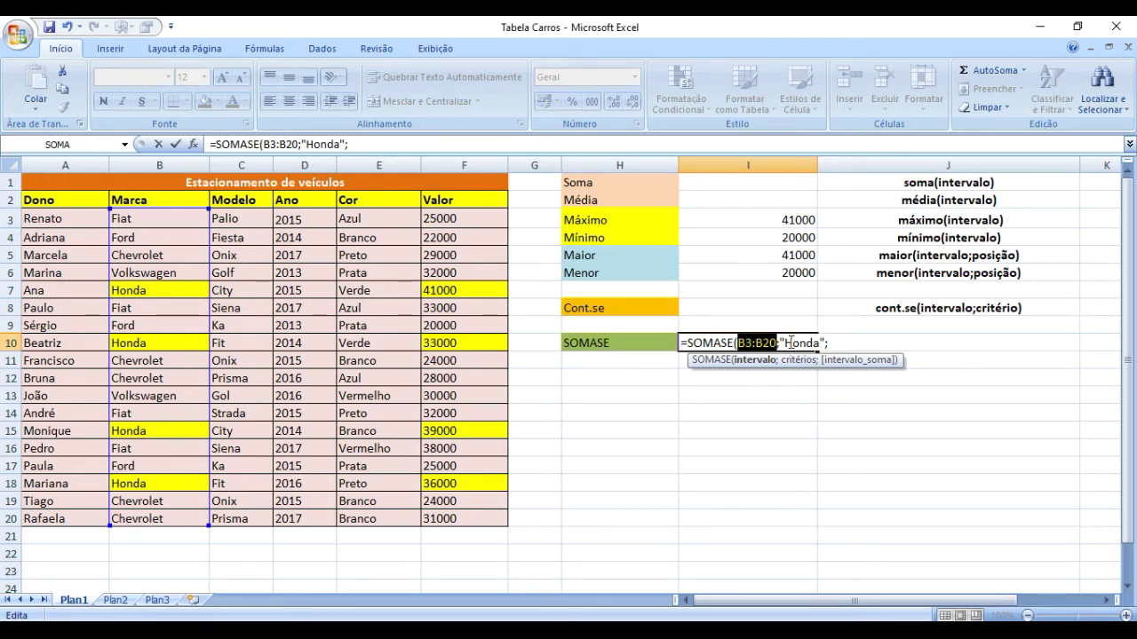
{"action": "left_click_drag", "start_coordinate": [784, 344], "coordinate": [818, 344]}
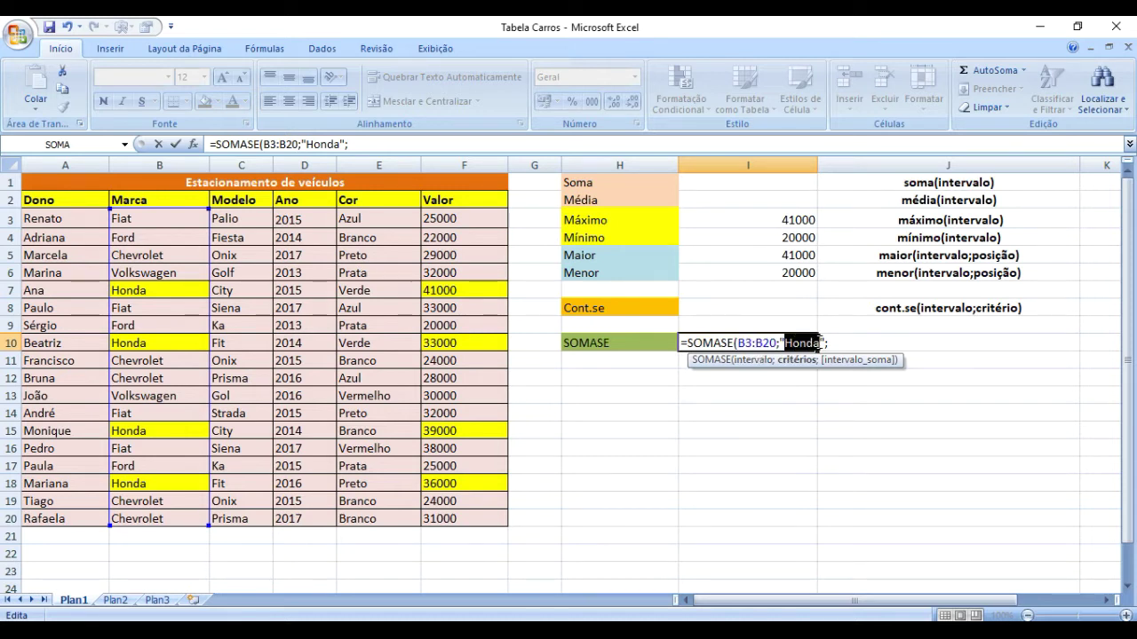
{"action": "left_click", "coordinate": [835, 344]}
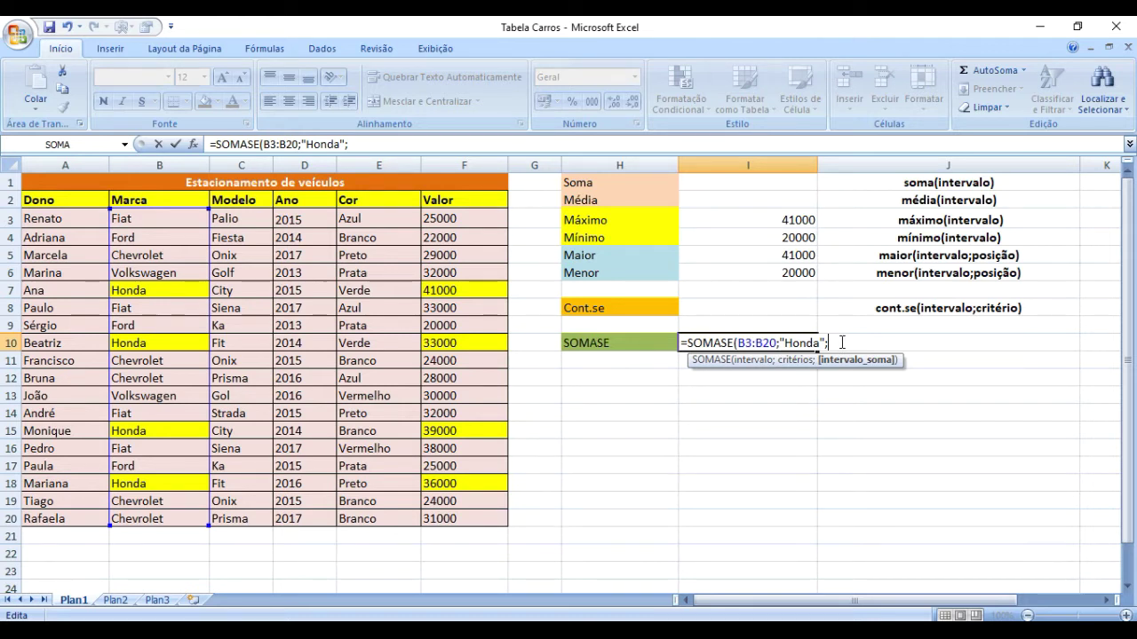
Complete the I10 formula with the sum range F3:F20, giving =SOMASE(B3:B20;"Honda";F3:F20), and enter it.
{"action": "left_click", "coordinate": [451, 216]}
{"action": "left_click_drag", "start_coordinate": [451, 215], "coordinate": [446, 515]}
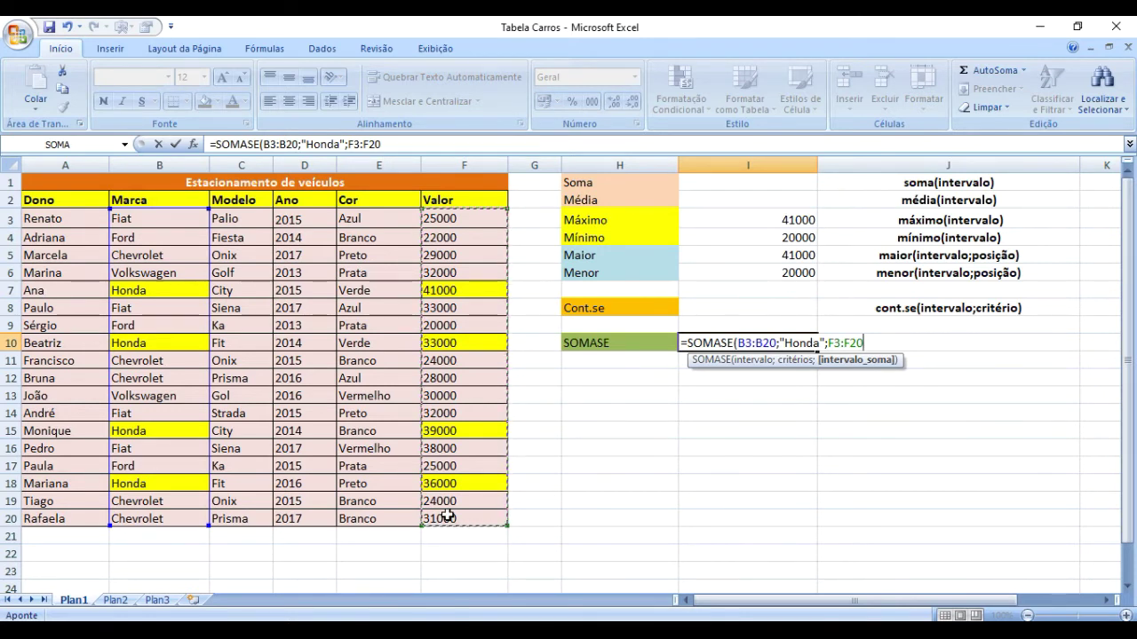
{"action": "type", "text": ")"}
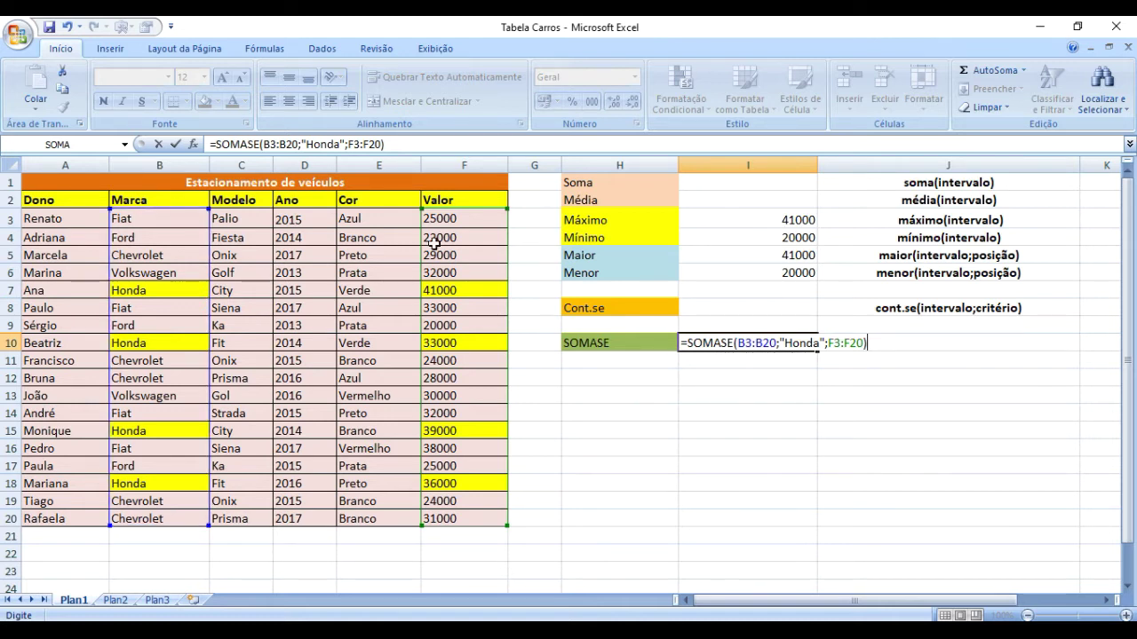
{"action": "left_click_drag", "start_coordinate": [739, 342], "coordinate": [769, 343]}
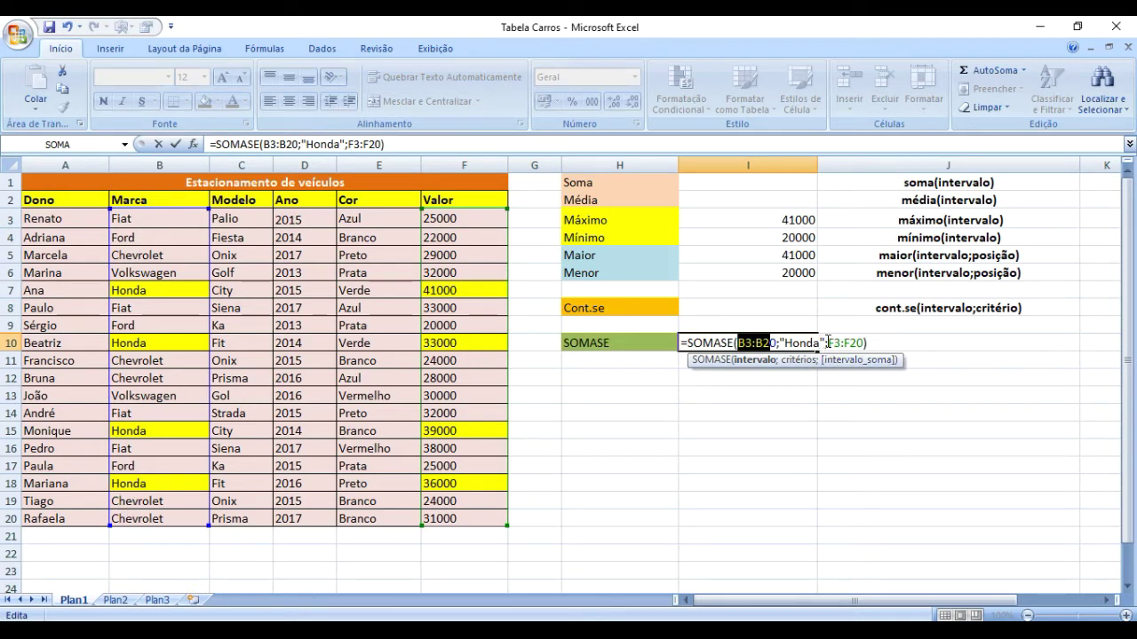
{"action": "left_click_drag", "start_coordinate": [825, 343], "coordinate": [863, 341]}
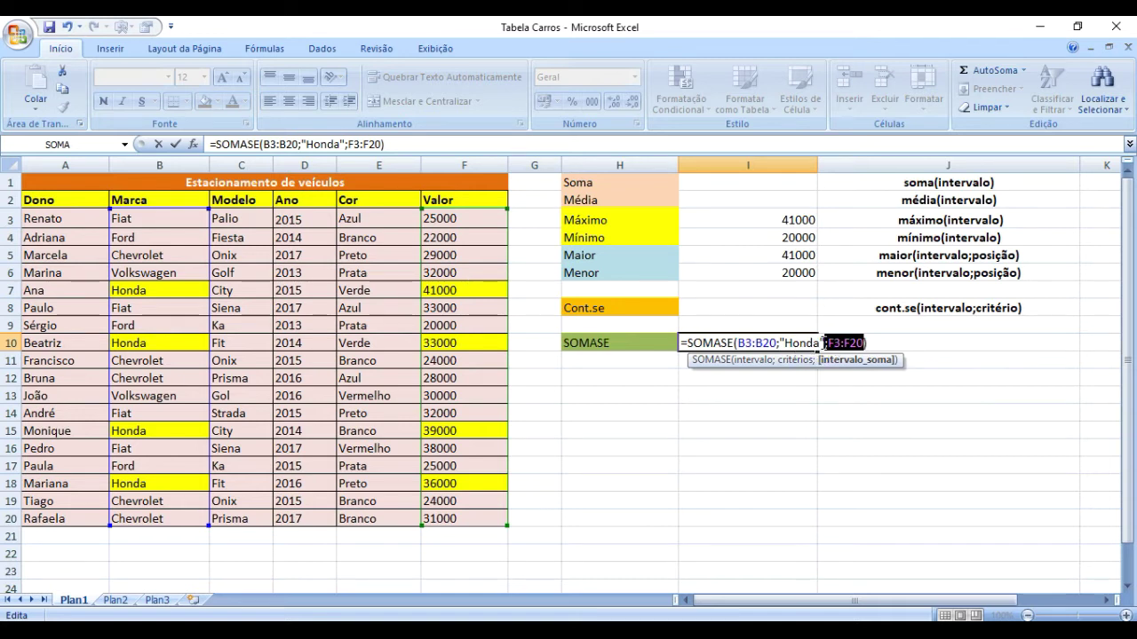
{"action": "left_click_drag", "start_coordinate": [821, 343], "coordinate": [737, 340]}
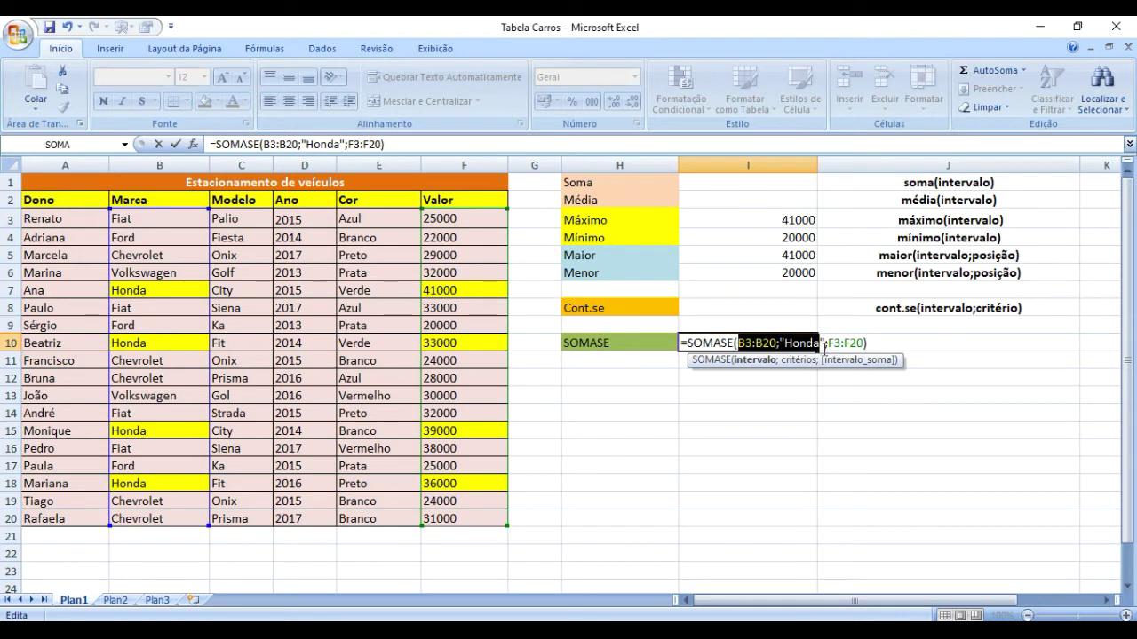
{"action": "left_click_drag", "start_coordinate": [827, 343], "coordinate": [857, 343]}
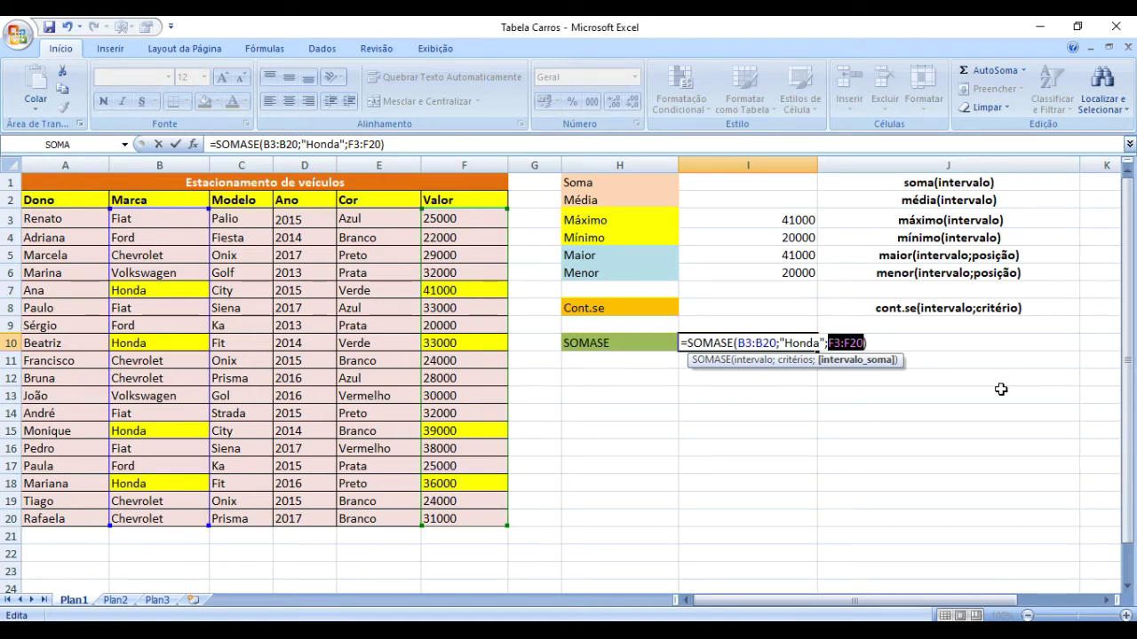
{"action": "key", "text": "Return"}
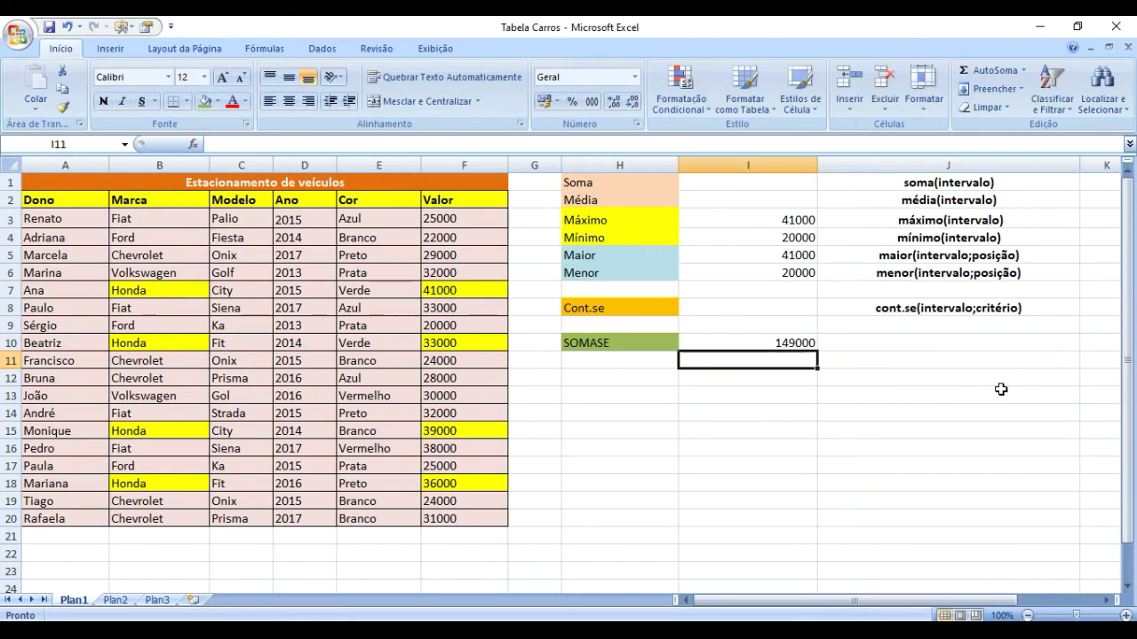
{"action": "left_click", "coordinate": [795, 340]}
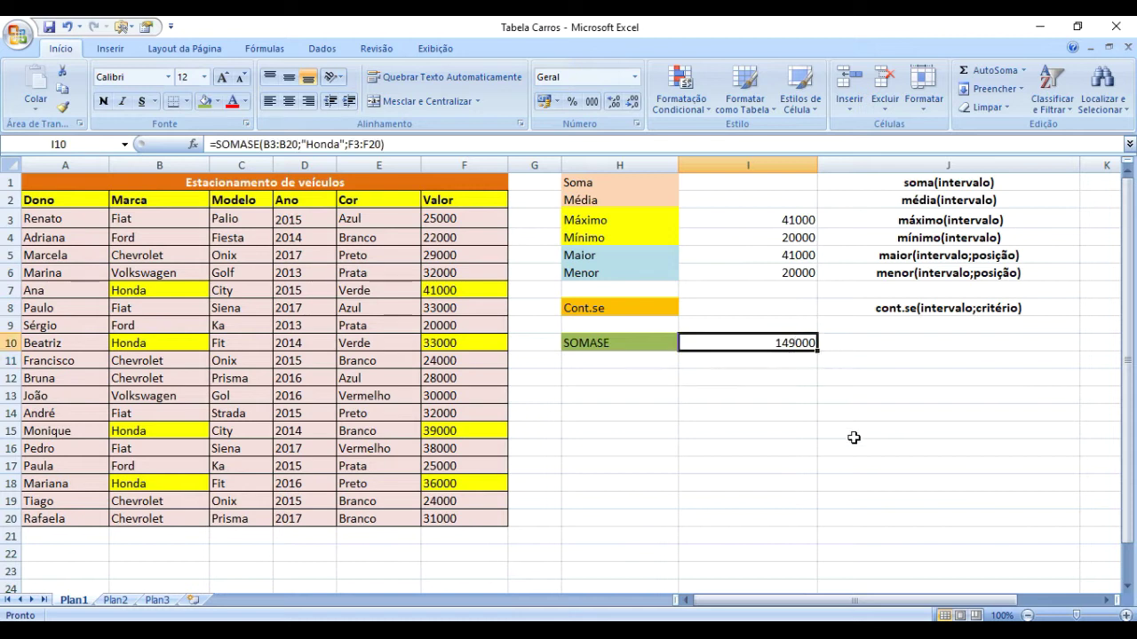
Start a check formula in cell I12 that adds the first two Honda values, F7 and F10.
{"action": "left_click", "coordinate": [751, 376]}
{"action": "type", "text": "="}
{"action": "key", "text": "Left"}
{"action": "key", "text": "Left"}
{"action": "key", "text": "Left"}
{"action": "key", "text": "Left"}
{"action": "key", "text": "Up"}
{"action": "key", "text": "Up"}
{"action": "key", "text": "Up"}
{"action": "key", "text": "Up"}
{"action": "key", "text": "Right"}
{"action": "key", "text": "Up"}
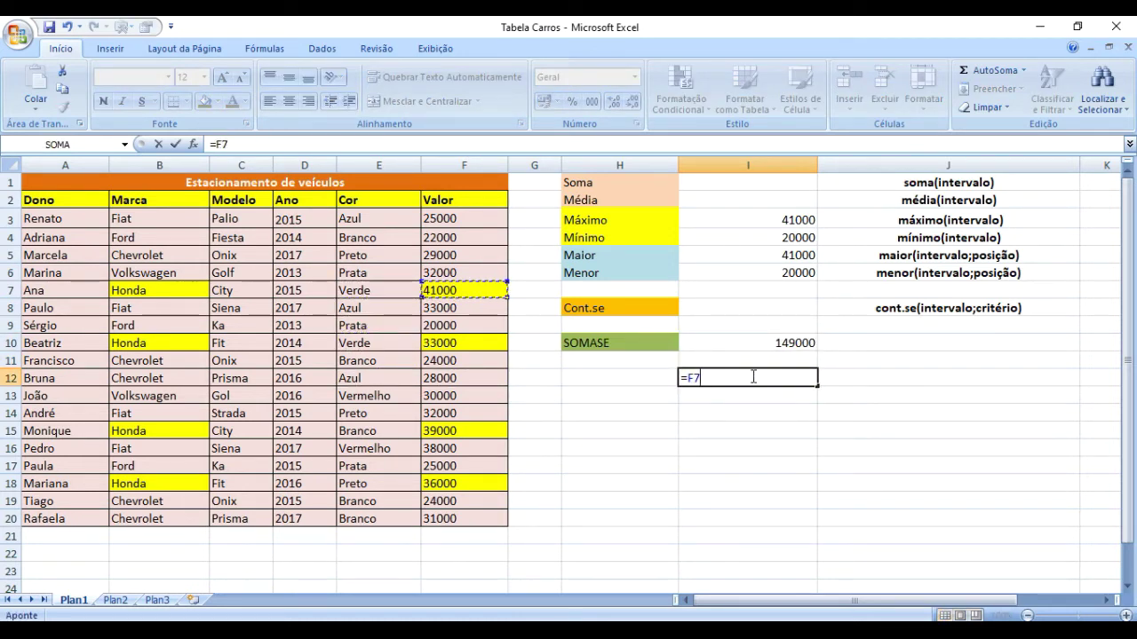
{"action": "type", "text": "+"}
{"action": "key", "text": "Left"}
{"action": "key", "text": "Left"}
{"action": "key", "text": "Left"}
{"action": "key", "text": "Left"}
{"action": "key", "text": "Left"}
{"action": "key", "text": "Up"}
{"action": "key", "text": "Up"}
{"action": "key", "text": "Right"}
{"action": "key", "text": "Right"}
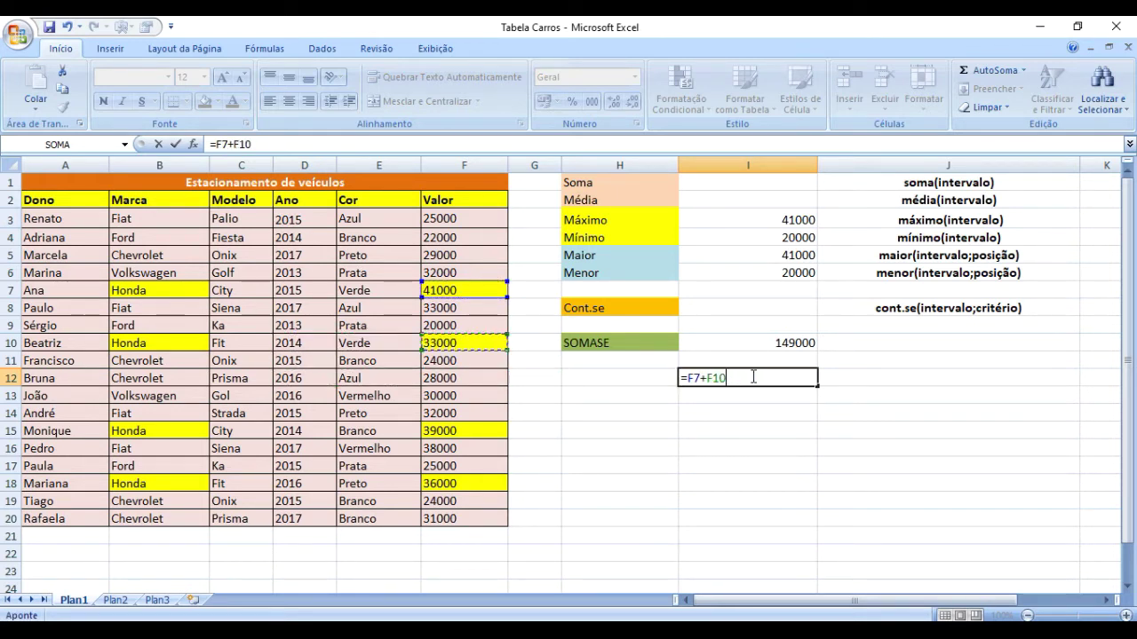
Extend the check formula in I12 with F15 and F18 and enter =F7+F10+F15+F18.
{"action": "type", "text": "+"}
{"action": "key", "text": "Left"}
{"action": "key", "text": "Left"}
{"action": "key", "text": "Left"}
{"action": "key", "text": "Down"}
{"action": "key", "text": "Down"}
{"action": "key", "text": "Down"}
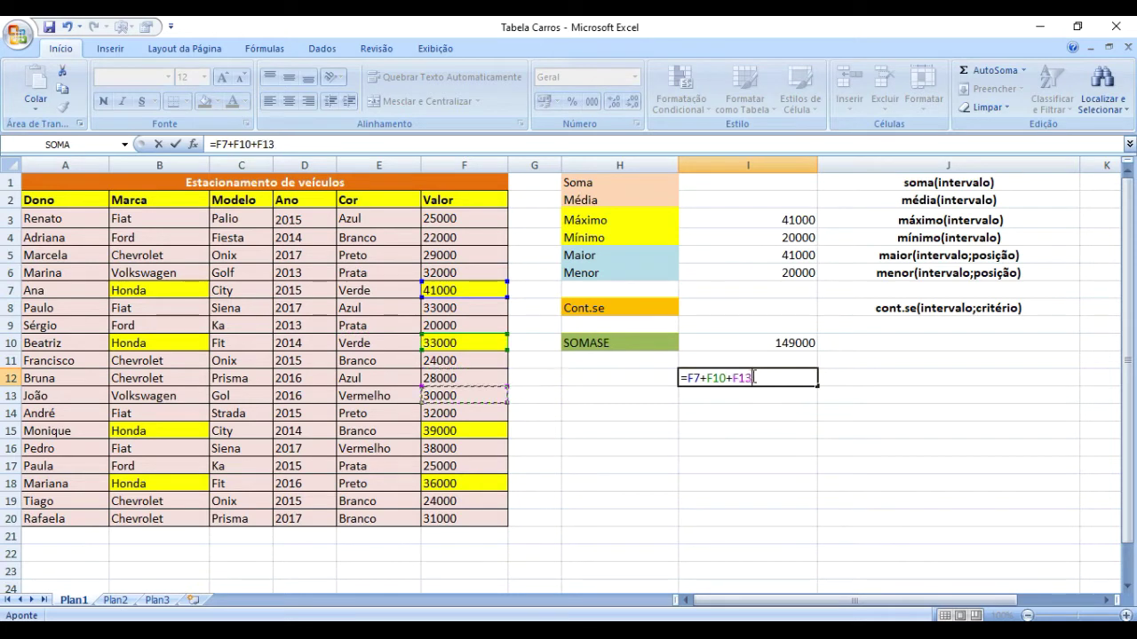
{"action": "type", "text": "+"}
{"action": "key", "text": "Left"}
{"action": "key", "text": "Left"}
{"action": "key", "text": "Left"}
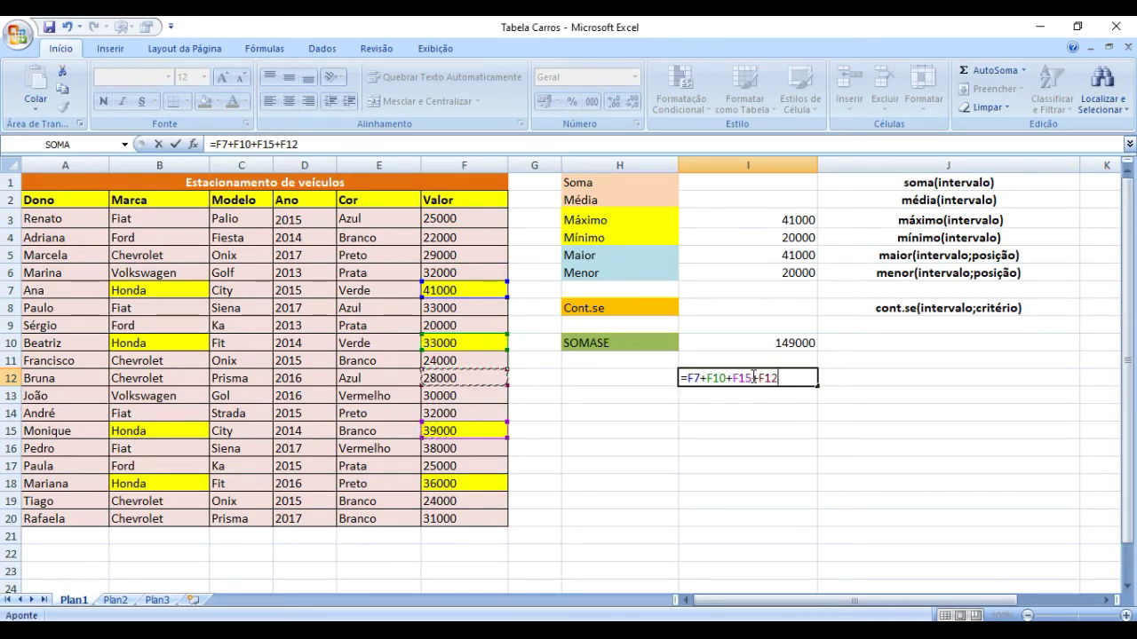
{"action": "key", "text": "Down"}
{"action": "key", "text": "Down"}
{"action": "key", "text": "Down"}
{"action": "key", "text": "Down"}
{"action": "key", "text": "Down"}
{"action": "key", "text": "Down"}
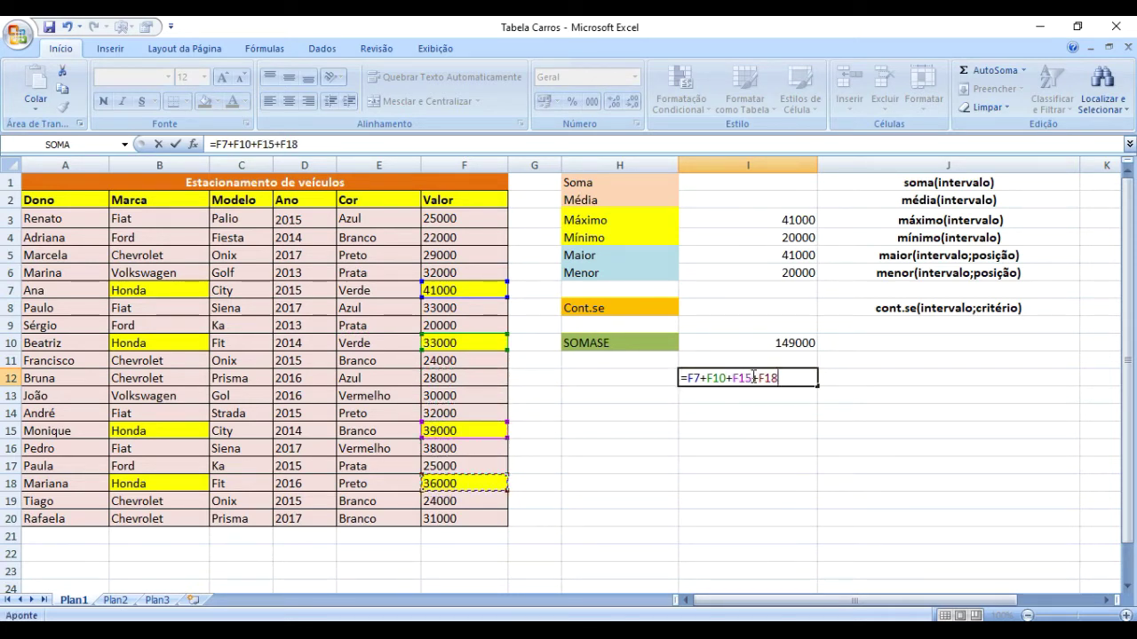
{"action": "key", "text": "Return"}
Delete the check addition from cell I12.
{"action": "left_click", "coordinate": [751, 378]}
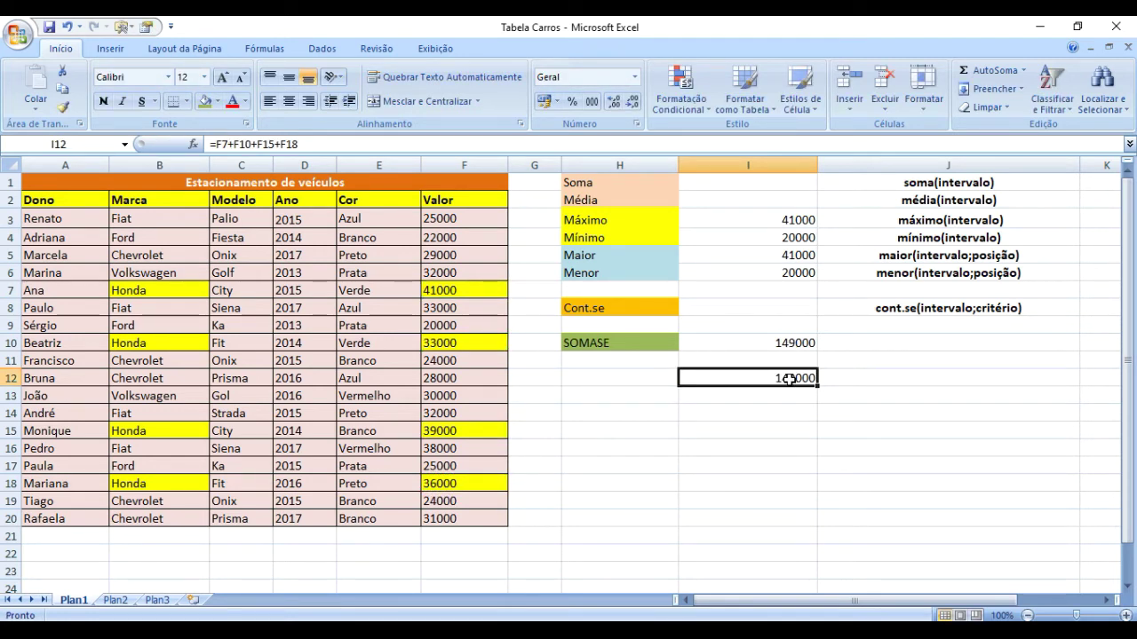
{"action": "key", "text": "Delete"}
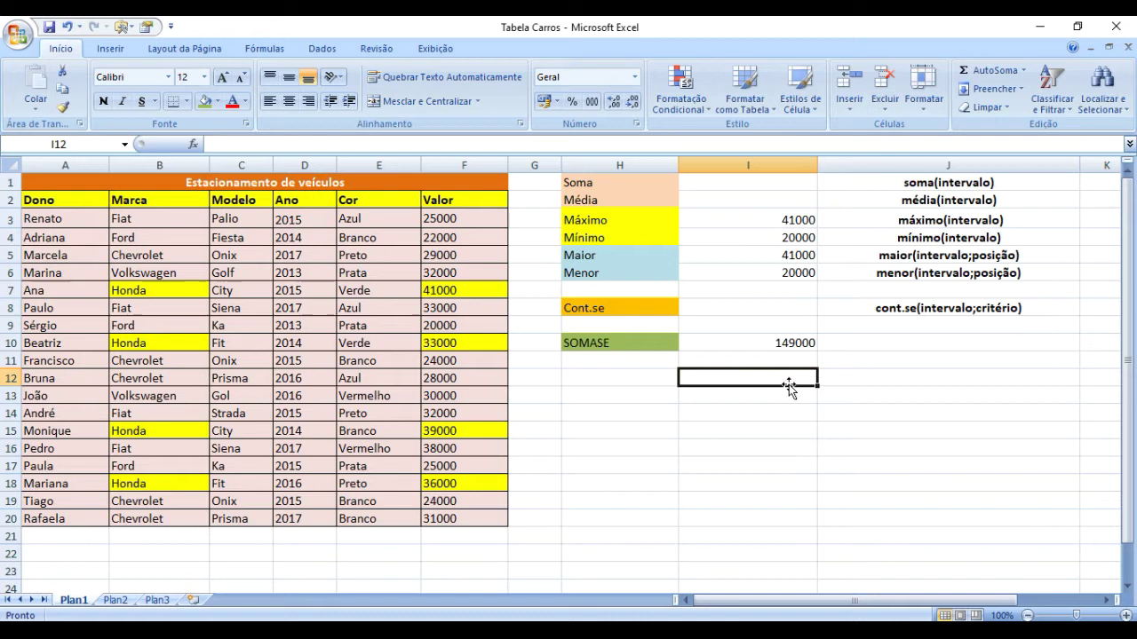
{"action": "left_click", "coordinate": [701, 483]}
Fill the Honda records in rows 7, 10, 15 and 18 with yellow from column B to column F.
{"action": "left_click_drag", "start_coordinate": [188, 291], "coordinate": [450, 290]}
{"action": "left_click", "coordinate": [217, 101]}
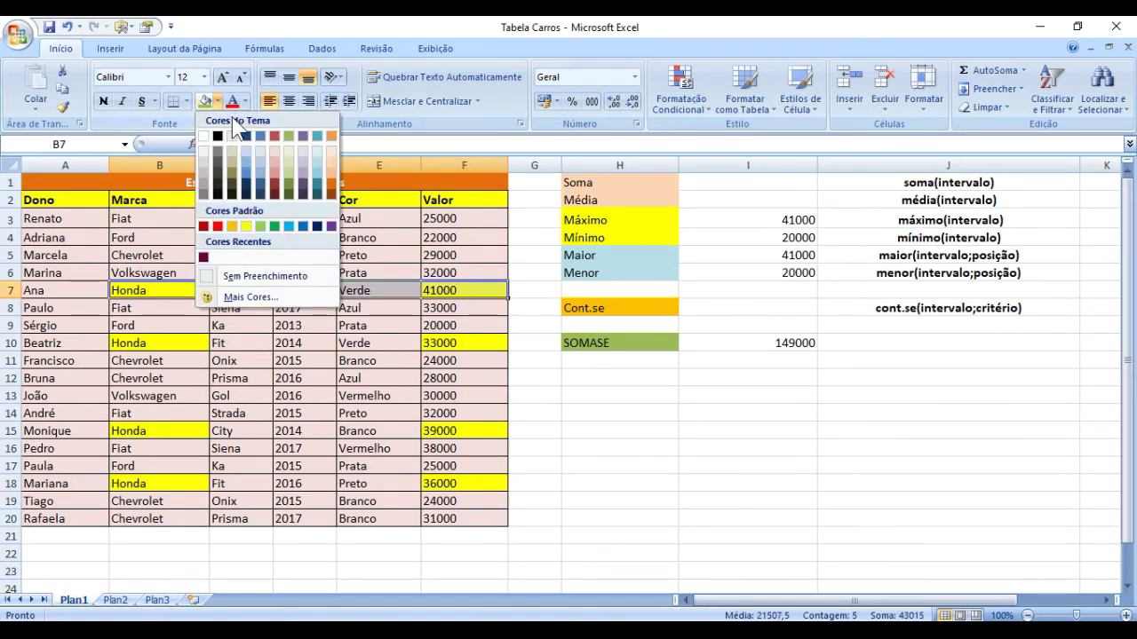
{"action": "left_click", "coordinate": [246, 226]}
{"action": "left_click_drag", "start_coordinate": [195, 343], "coordinate": [448, 343]}
{"action": "left_click", "coordinate": [205, 101]}
{"action": "left_click_drag", "start_coordinate": [178, 431], "coordinate": [453, 430]}
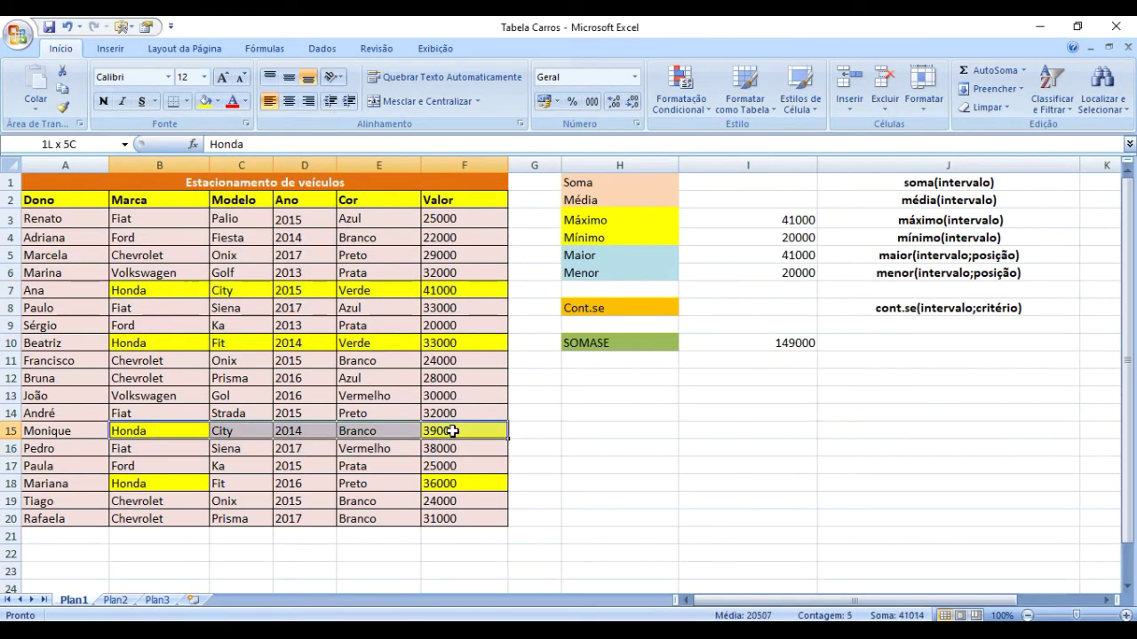
{"action": "left_click", "coordinate": [205, 100]}
{"action": "left_click_drag", "start_coordinate": [160, 484], "coordinate": [472, 482]}
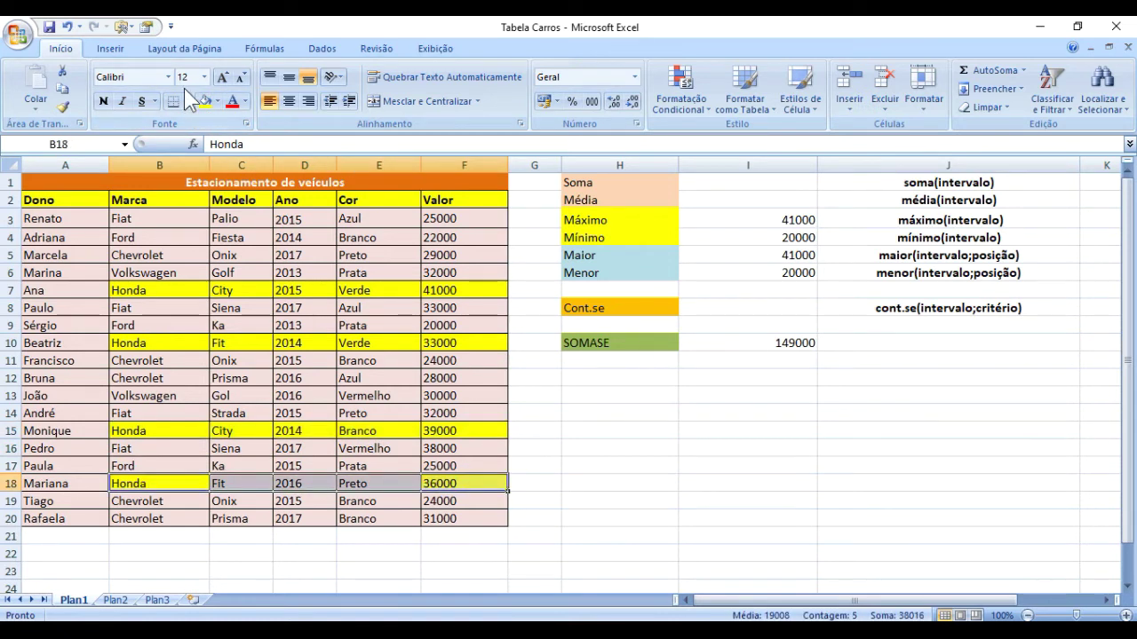
{"action": "left_click", "coordinate": [626, 480]}
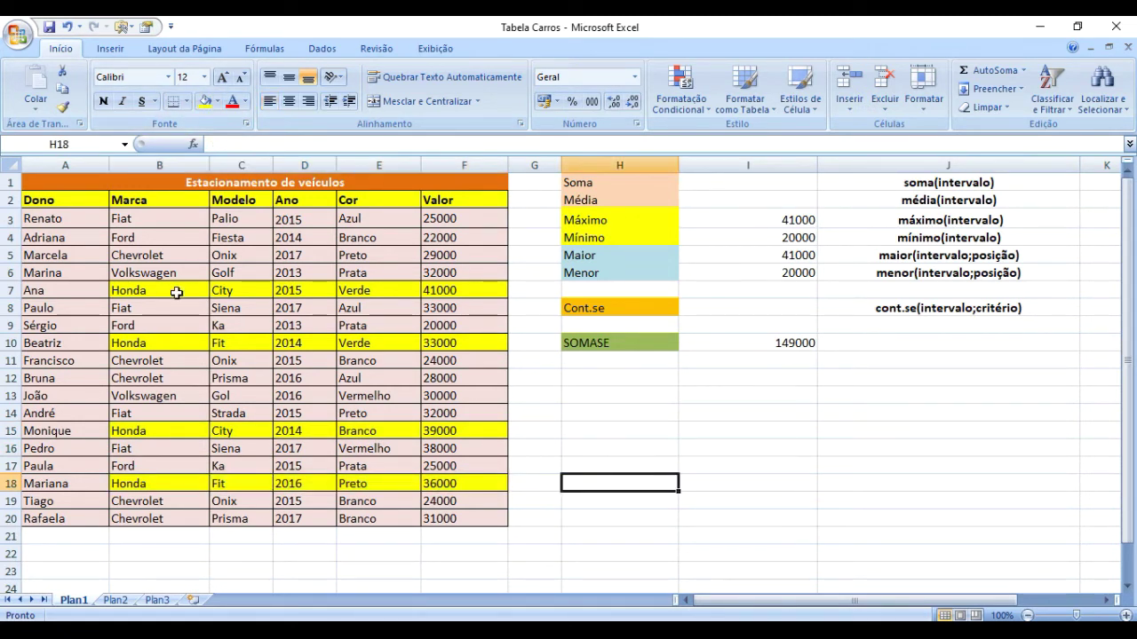
Review the highlighted Honda records across A7:F7 and A10:F10, from owner through value.
{"action": "left_click", "coordinate": [12, 290]}
{"action": "left_click_drag", "start_coordinate": [51, 289], "coordinate": [462, 299]}
{"action": "left_click_drag", "start_coordinate": [56, 293], "coordinate": [464, 292]}
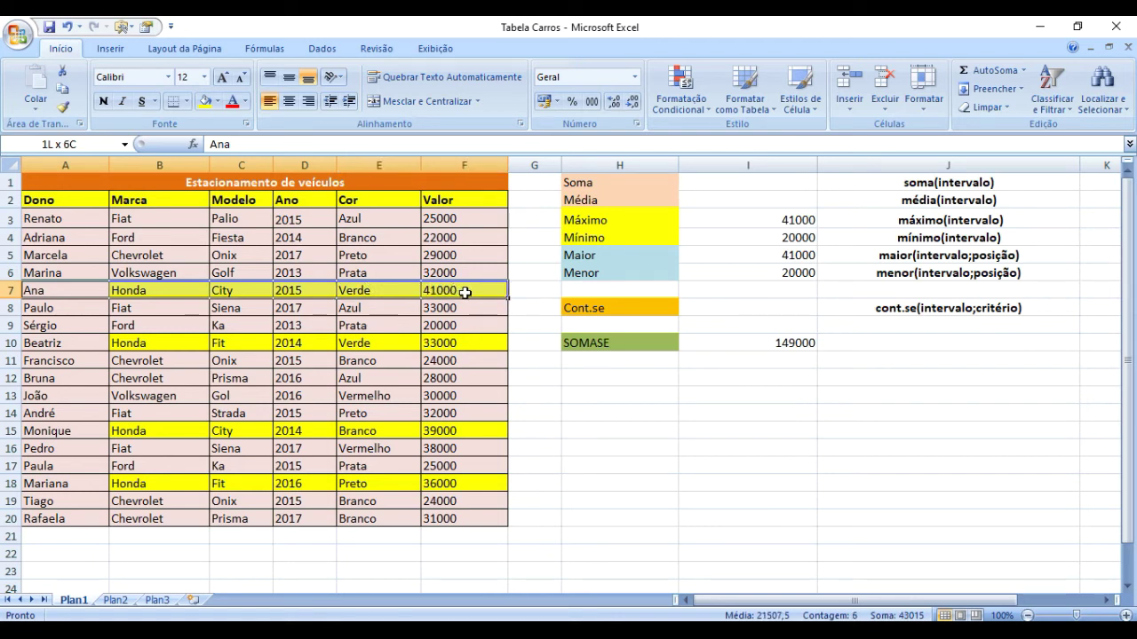
{"action": "left_click_drag", "start_coordinate": [46, 340], "coordinate": [507, 353]}
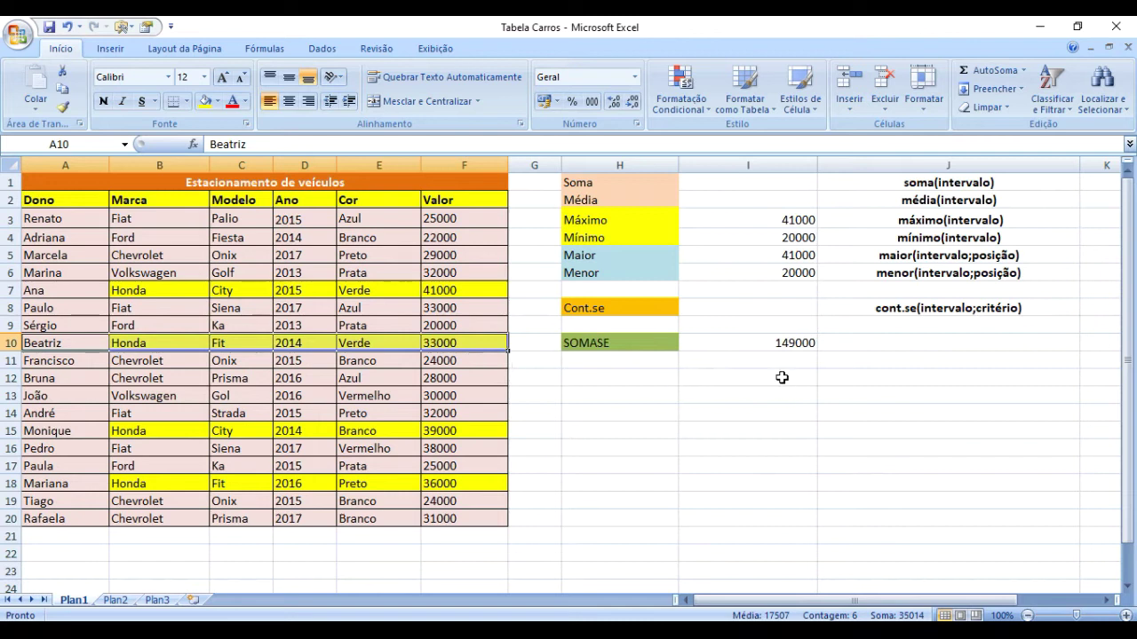
Change the criterion of the SOMASE formula in I10 to Ford, giving =SOMASE(B3:B20;"Ford";F3:F20).
{"action": "left_click", "coordinate": [771, 343]}
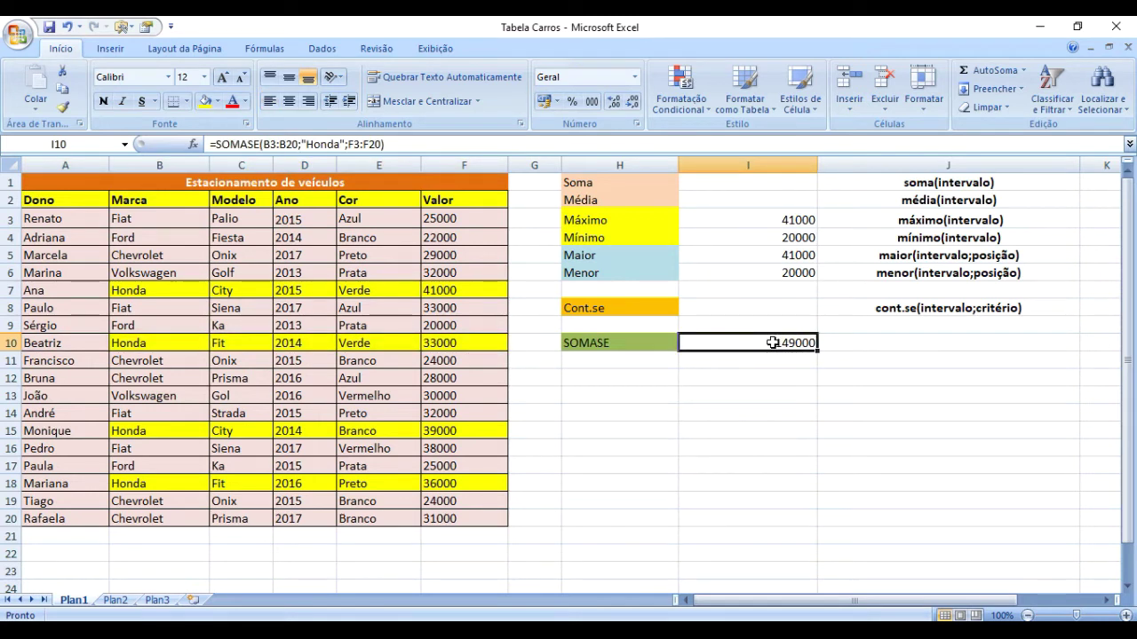
{"action": "double_click", "coordinate": [771, 343]}
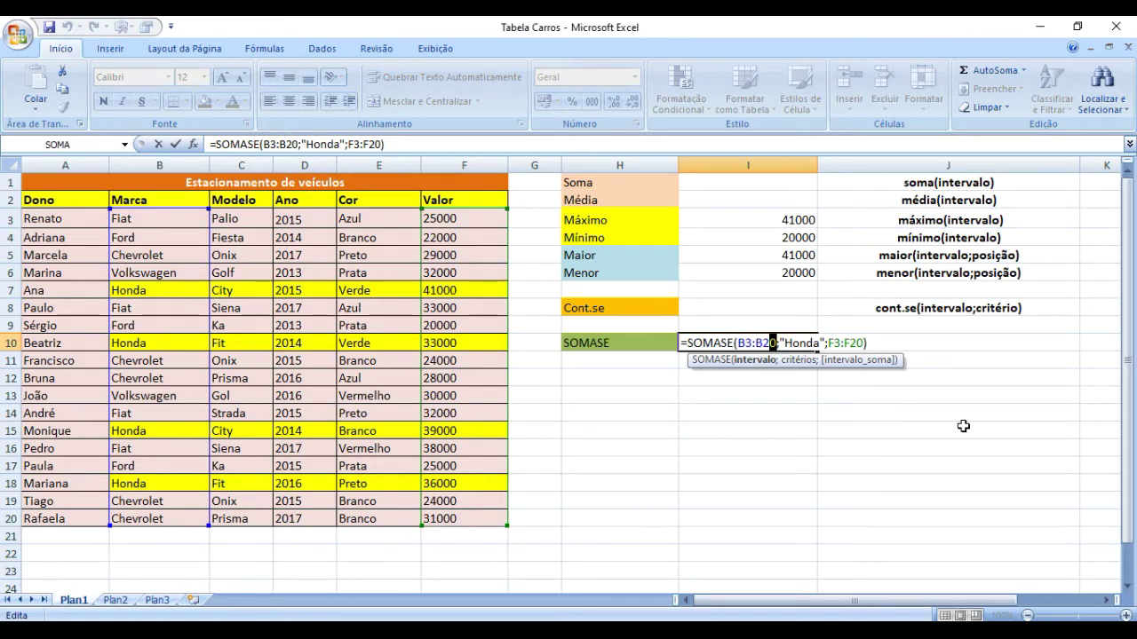
{"action": "left_click", "coordinate": [826, 343]}
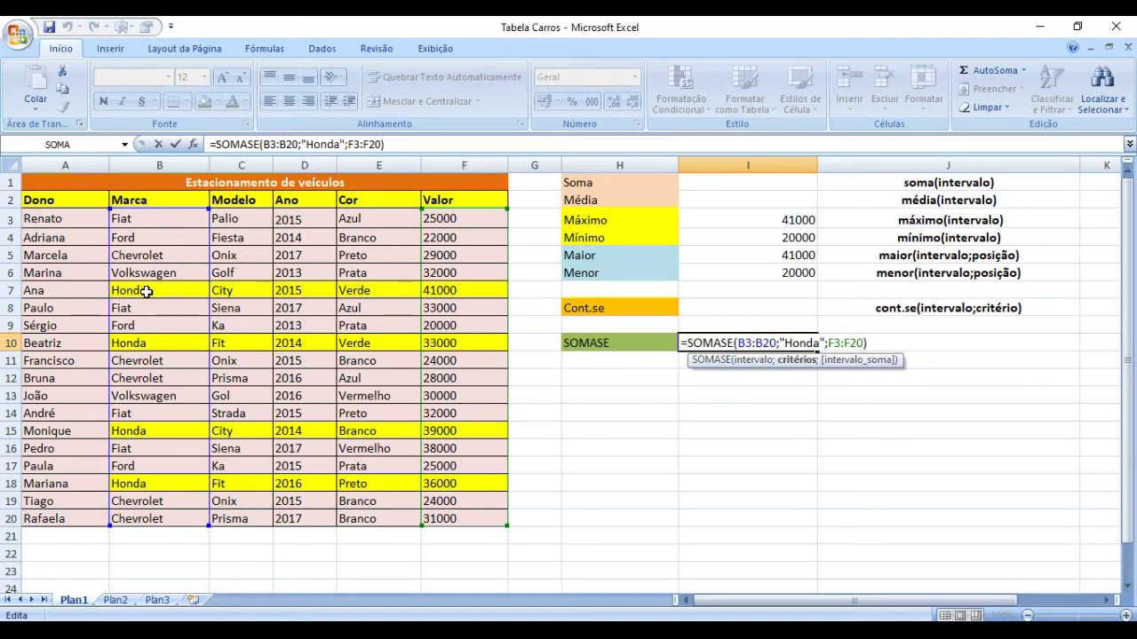
{"action": "left_click_drag", "start_coordinate": [829, 342], "coordinate": [862, 343]}
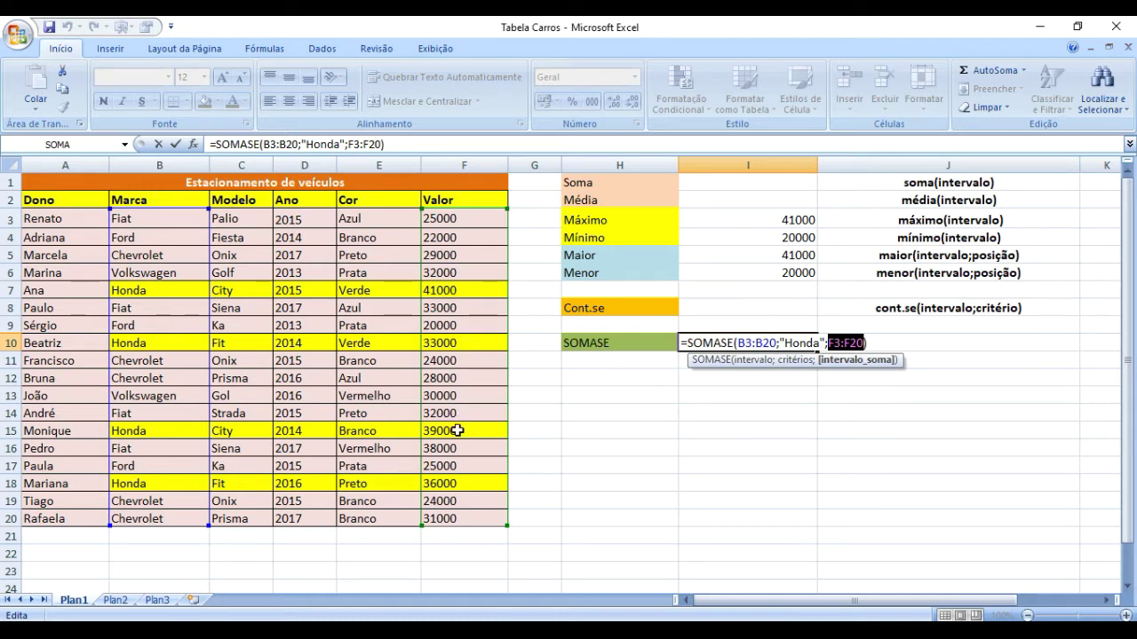
{"action": "left_click_drag", "start_coordinate": [449, 519], "coordinate": [450, 519]}
{"action": "left_click", "coordinate": [785, 342]}
{"action": "left_click_drag", "start_coordinate": [785, 342], "coordinate": [818, 344]}
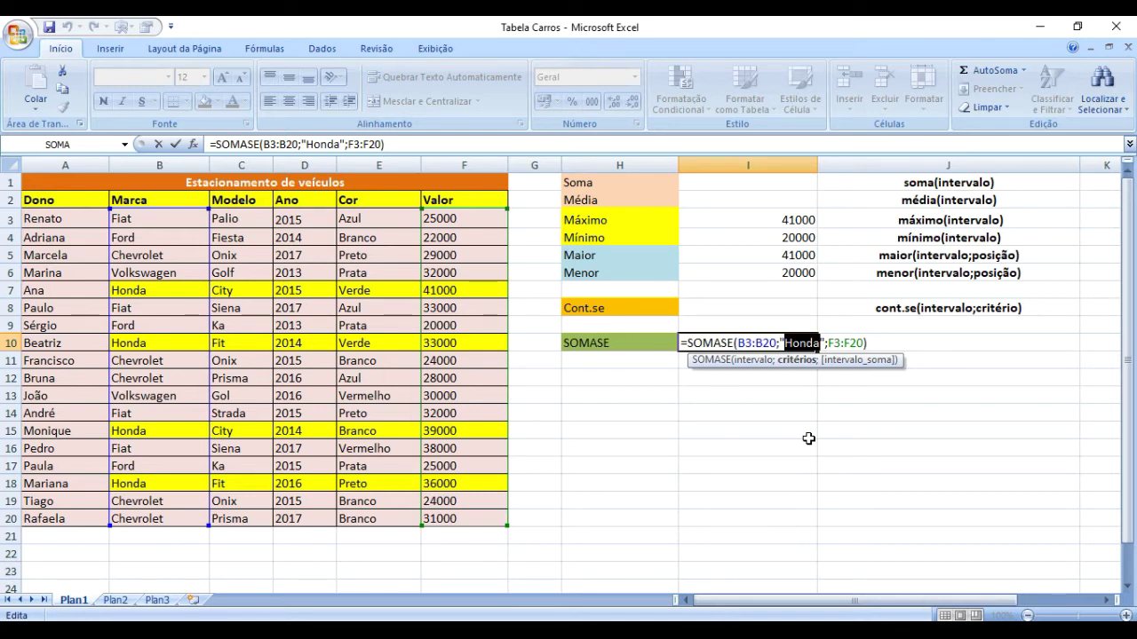
{"action": "type", "text": "Ford"}
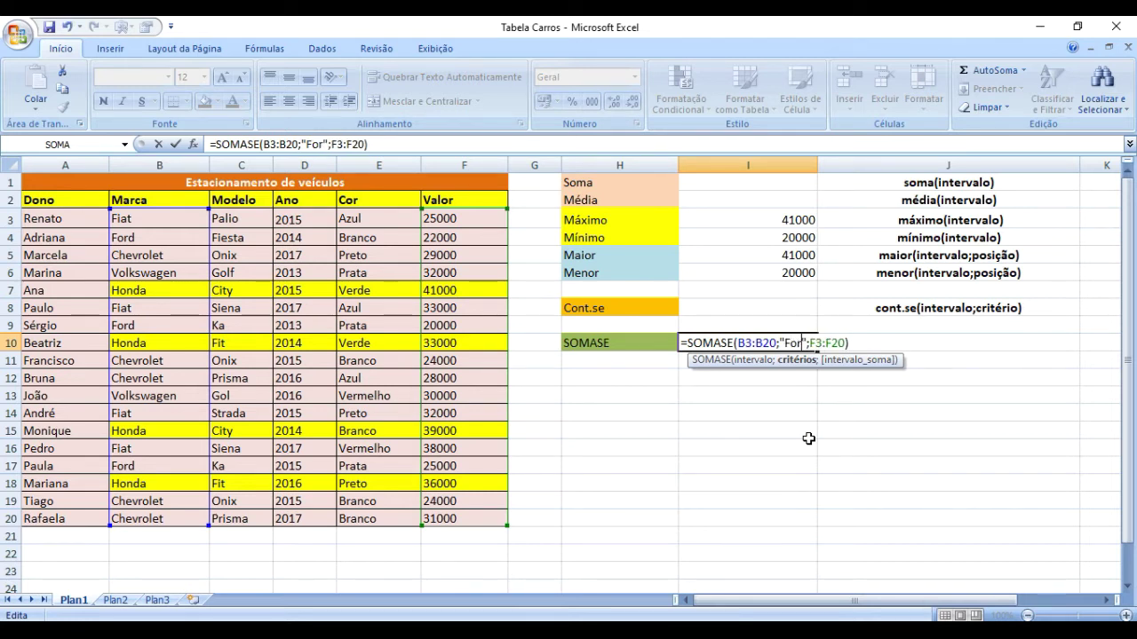
{"action": "key", "text": "Return"}
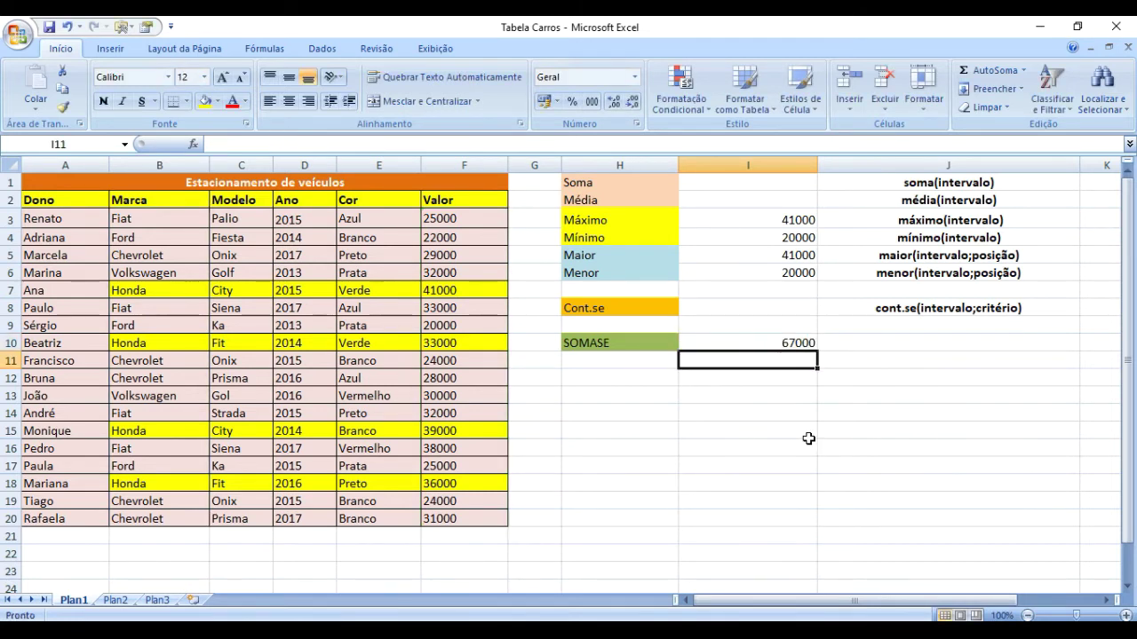
{"action": "left_click", "coordinate": [785, 343]}
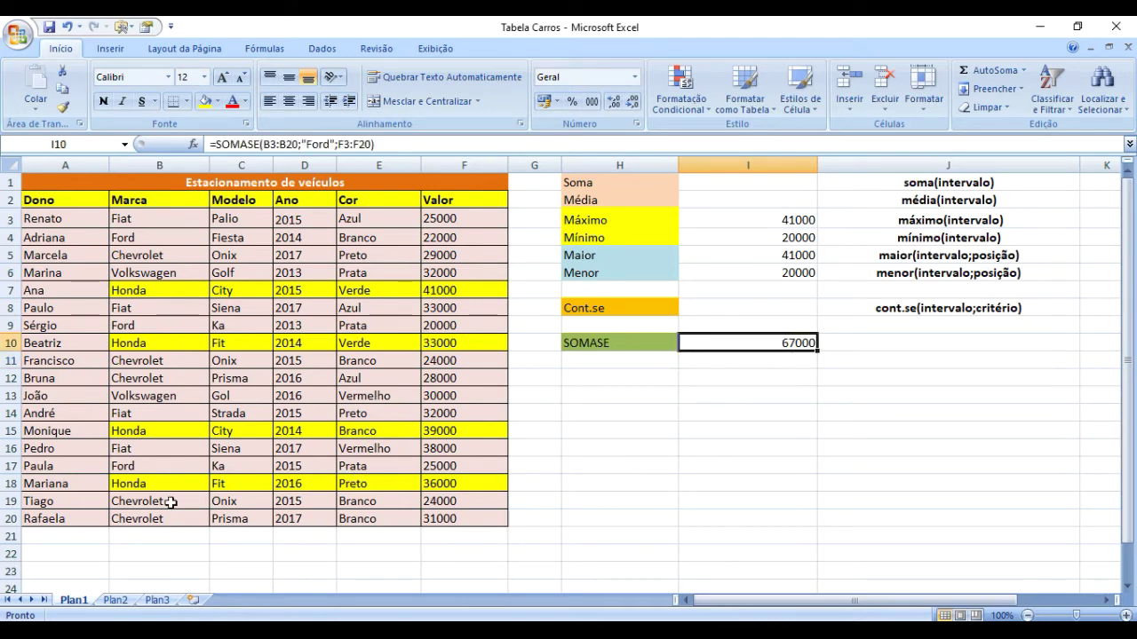
Fill B3:F20 with the lightest orange theme color to clear the yellow Honda highlights.
{"action": "left_click", "coordinate": [451, 499]}
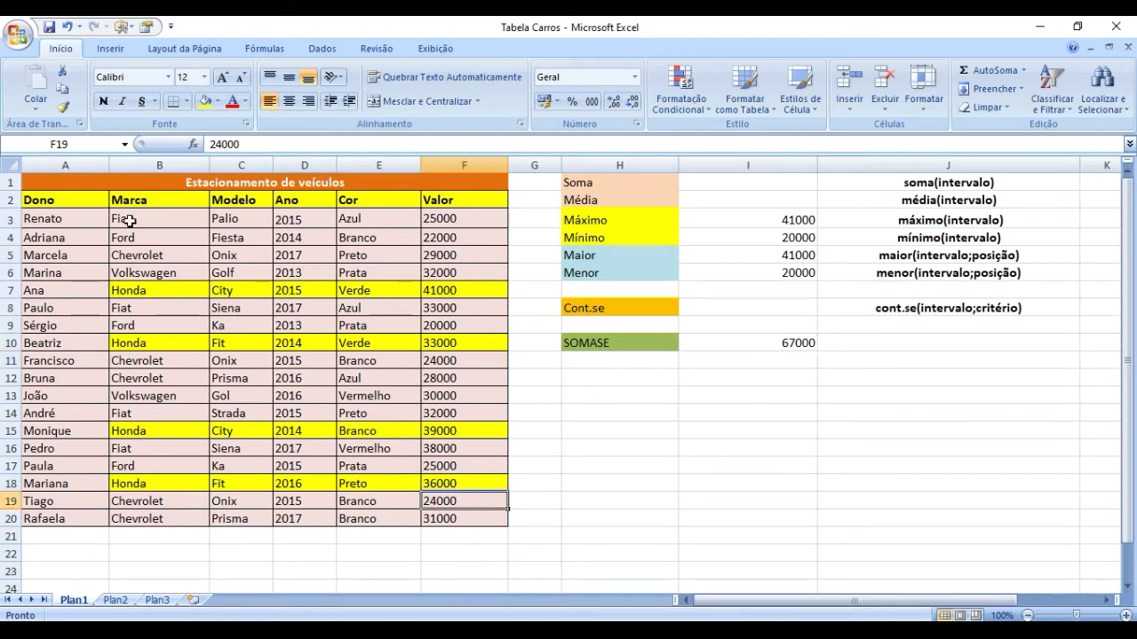
{"action": "left_click_drag", "start_coordinate": [487, 522], "coordinate": [149, 220]}
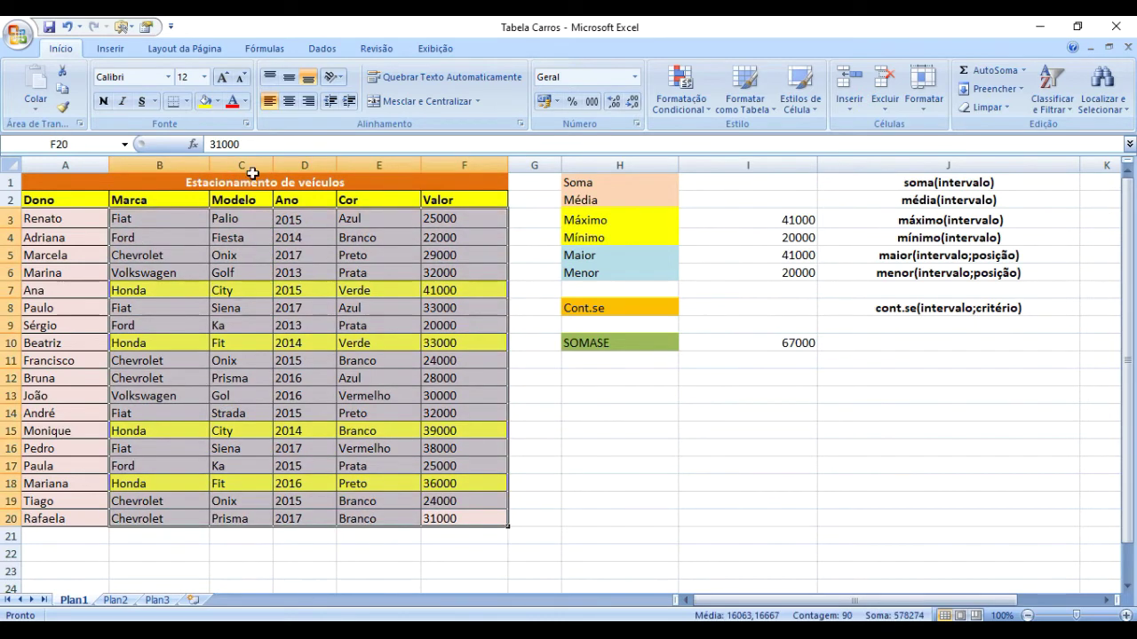
{"action": "left_click", "coordinate": [217, 101]}
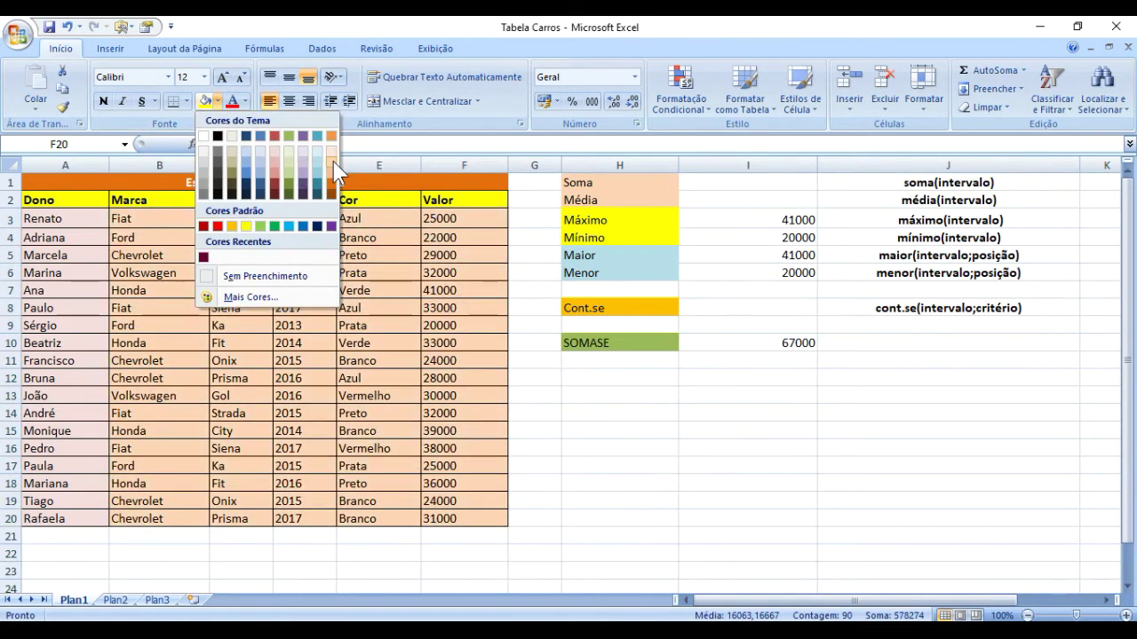
{"action": "left_click", "coordinate": [333, 153]}
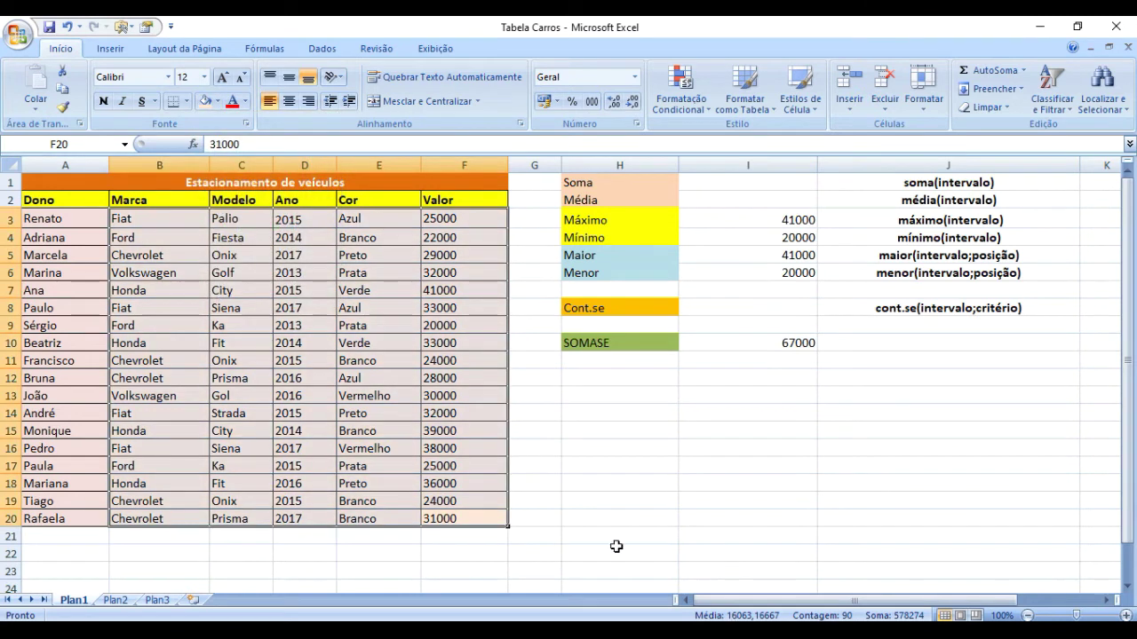
Fill the Ford records in rows 4, 9 and 17 with yellow from column B to column F.
{"action": "left_click_drag", "start_coordinate": [150, 237], "coordinate": [433, 238]}
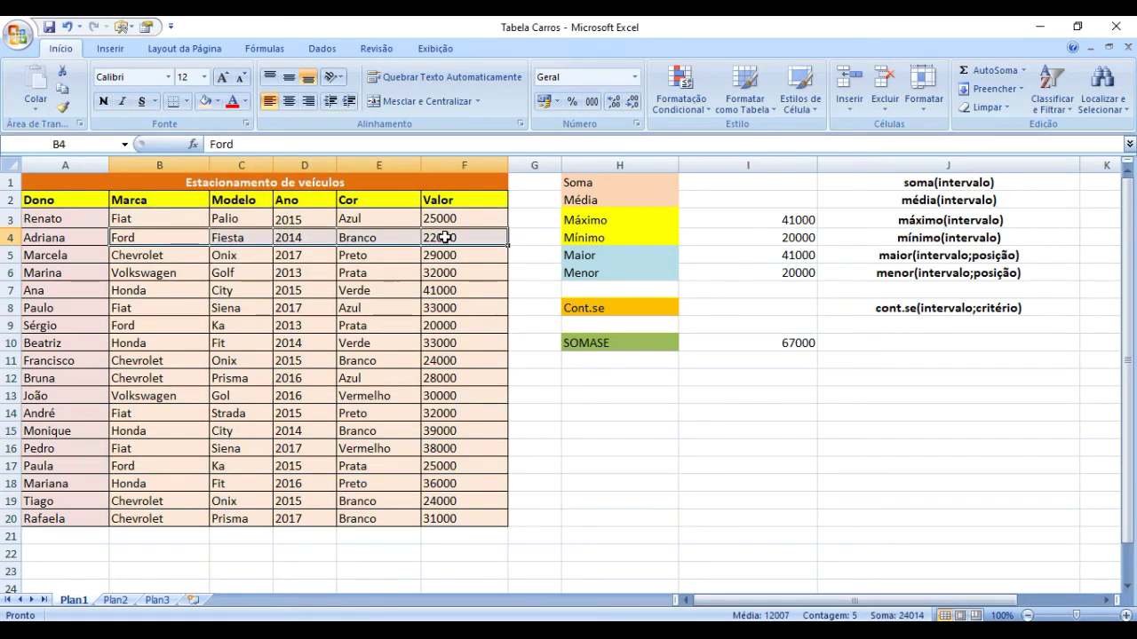
{"action": "left_click", "coordinate": [217, 102]}
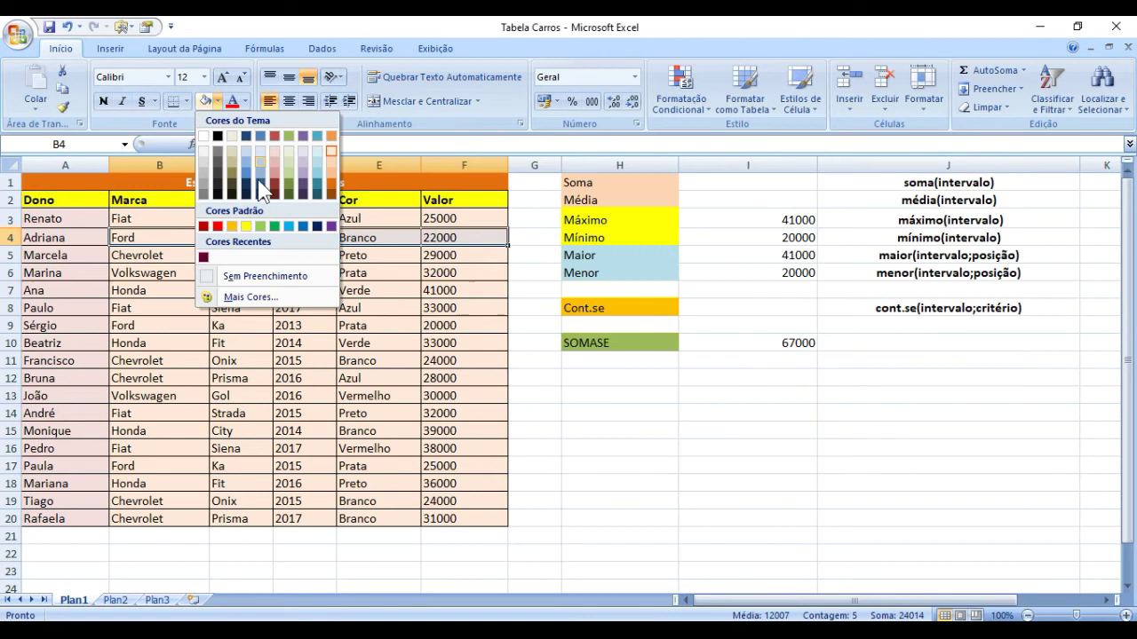
{"action": "left_click", "coordinate": [246, 226]}
{"action": "left_click_drag", "start_coordinate": [126, 325], "coordinate": [451, 324]}
{"action": "left_click", "coordinate": [203, 102]}
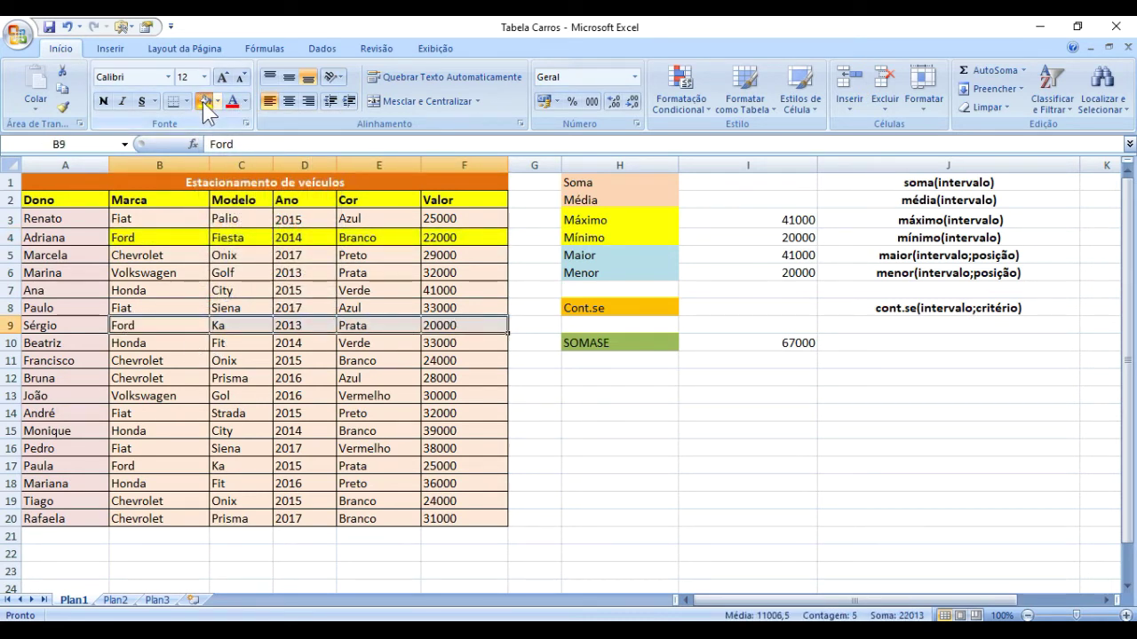
{"action": "left_click_drag", "start_coordinate": [122, 467], "coordinate": [474, 467]}
{"action": "left_click", "coordinate": [205, 102]}
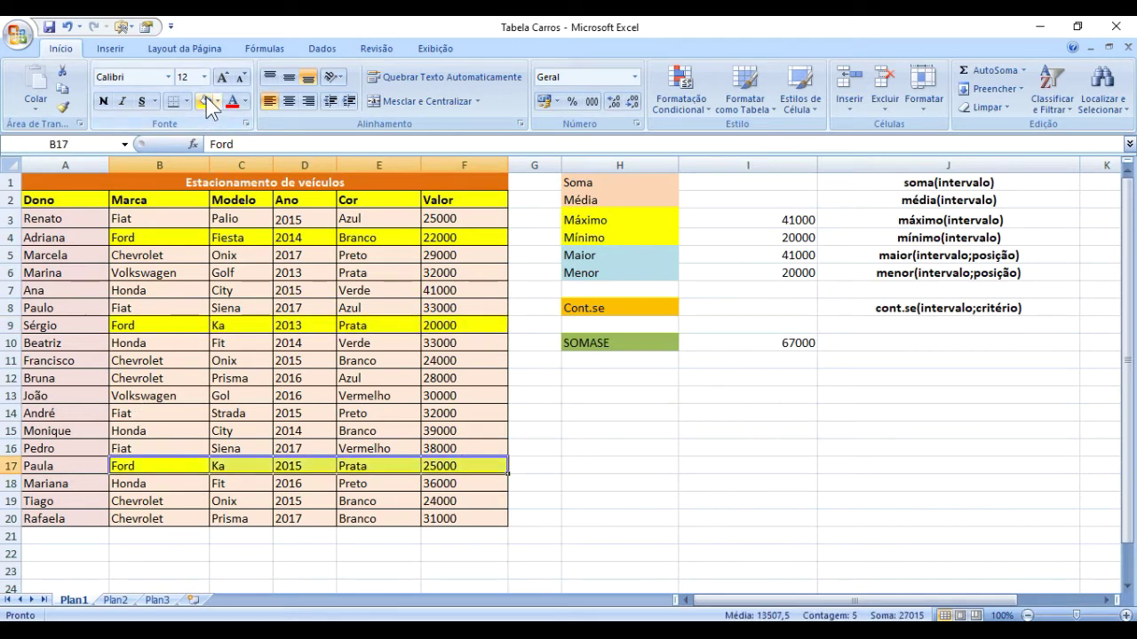
{"action": "left_click", "coordinate": [751, 553]}
{"action": "left_click", "coordinate": [582, 466]}
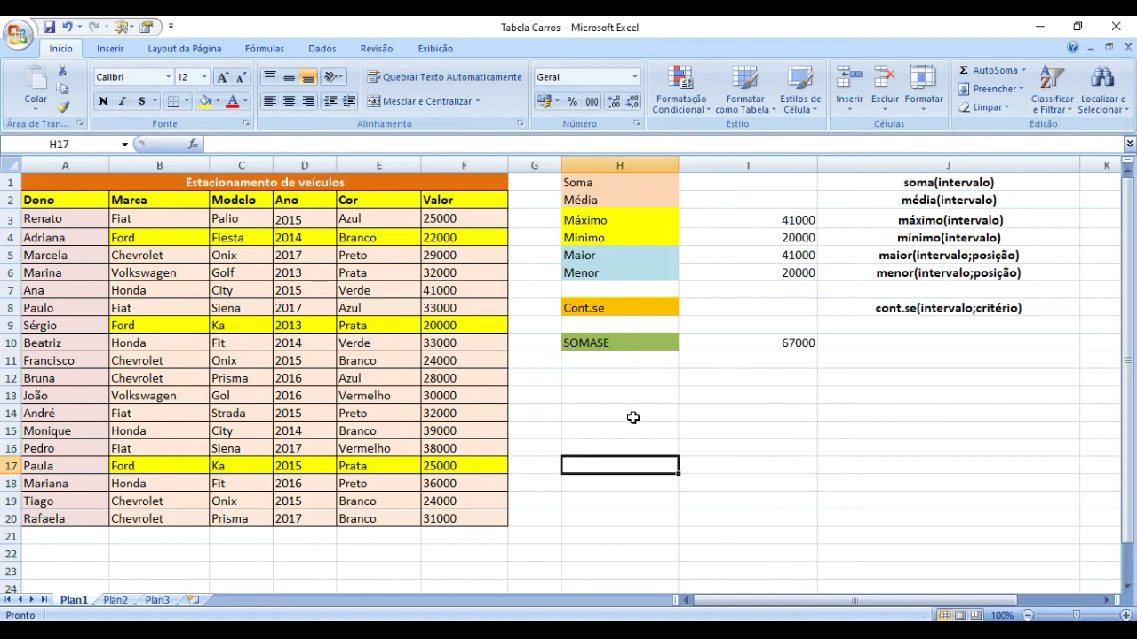
Enter the check addition =F4+F9+F17 for the Ford values in cell I11.
{"action": "left_click", "coordinate": [761, 357]}
{"action": "type", "text": "="}
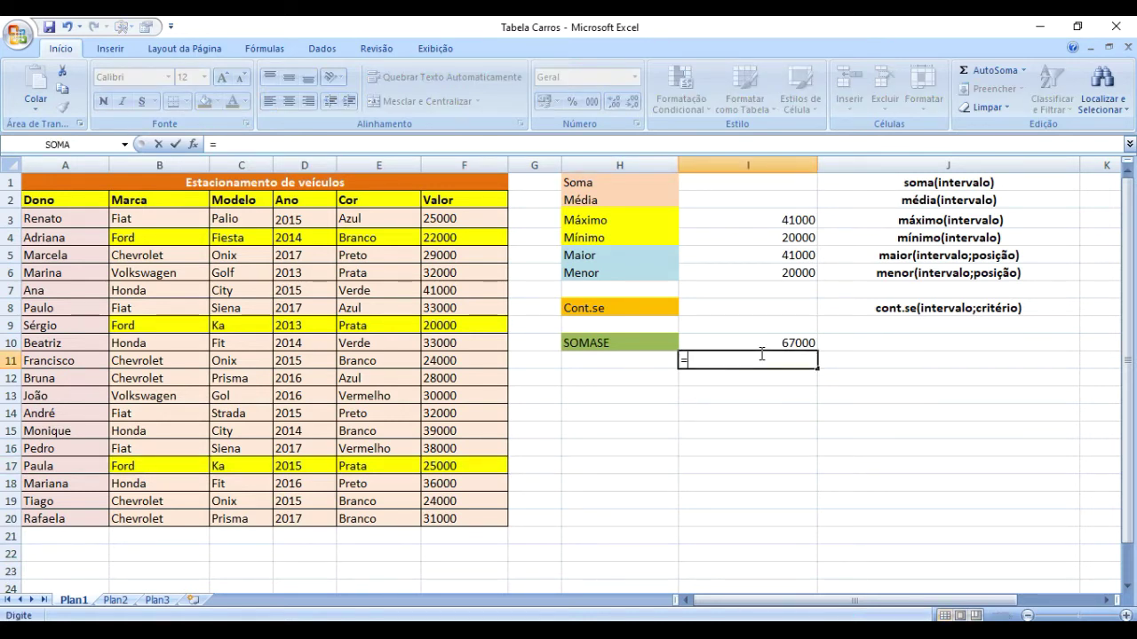
{"action": "left_click", "coordinate": [476, 239]}
{"action": "type", "text": "+"}
{"action": "left_click", "coordinate": [432, 327]}
{"action": "type", "text": "+"}
{"action": "left_click", "coordinate": [451, 469]}
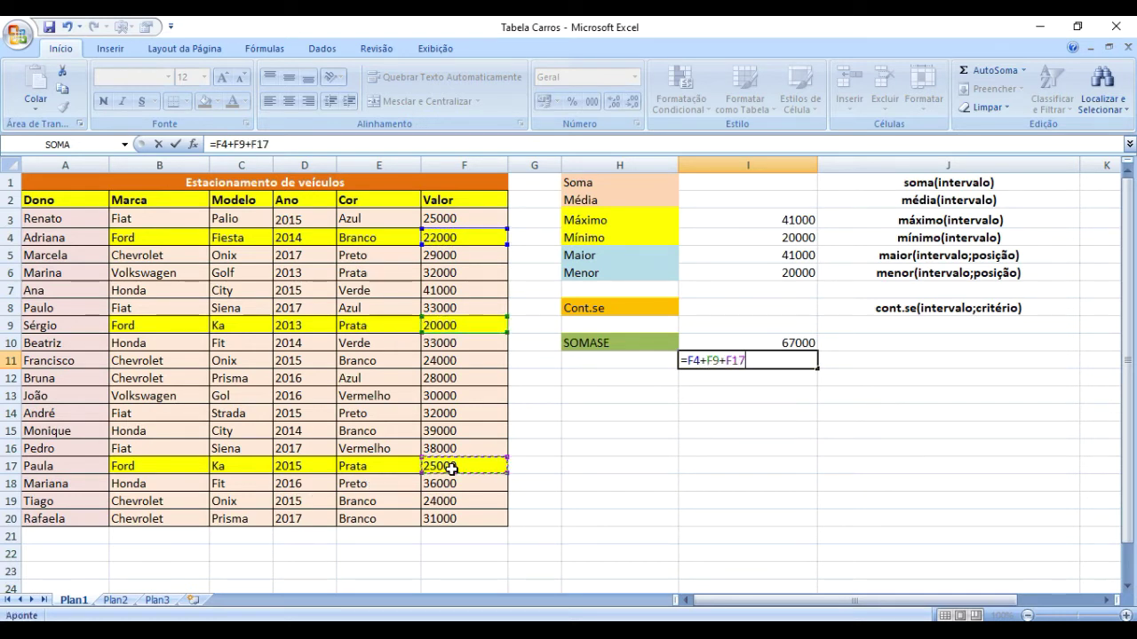
{"action": "key", "text": "Return"}
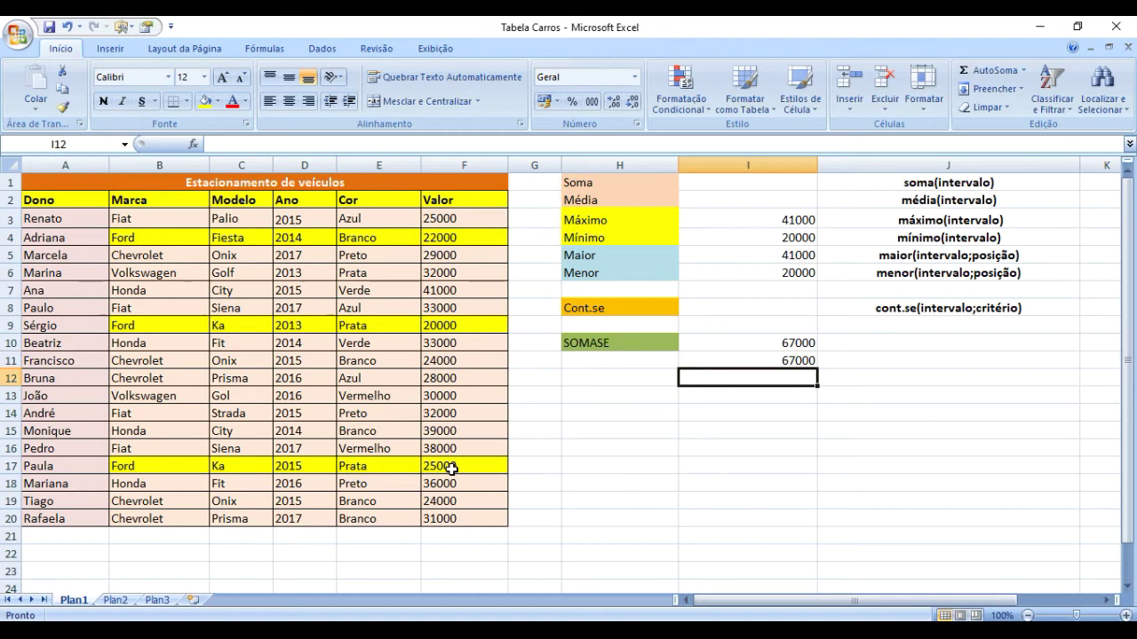
Delete the Ford check addition from cell I11 and return to the SOMASE cell.
{"action": "key", "text": "Up"}
{"action": "key", "text": "Delete"}
{"action": "key", "text": "Up"}
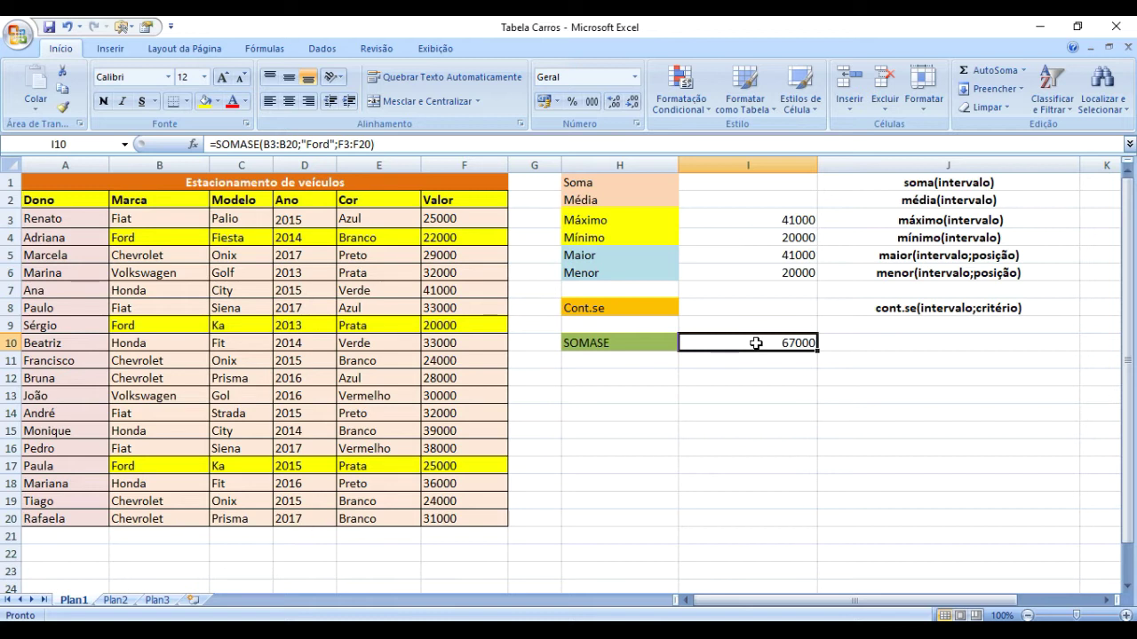
Count the Ford vehicles in cell I8 with =CONT.SE(B3:B20;"Ford").
{"action": "key", "text": "Up"}
{"action": "key", "text": "Up"}
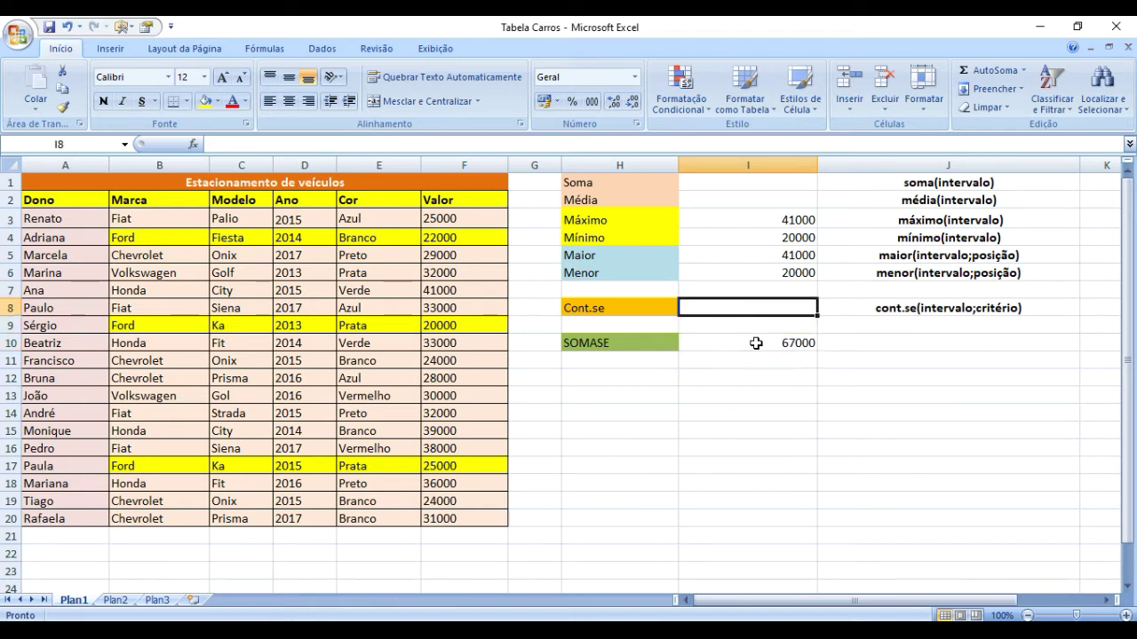
{"action": "type", "text": "="}
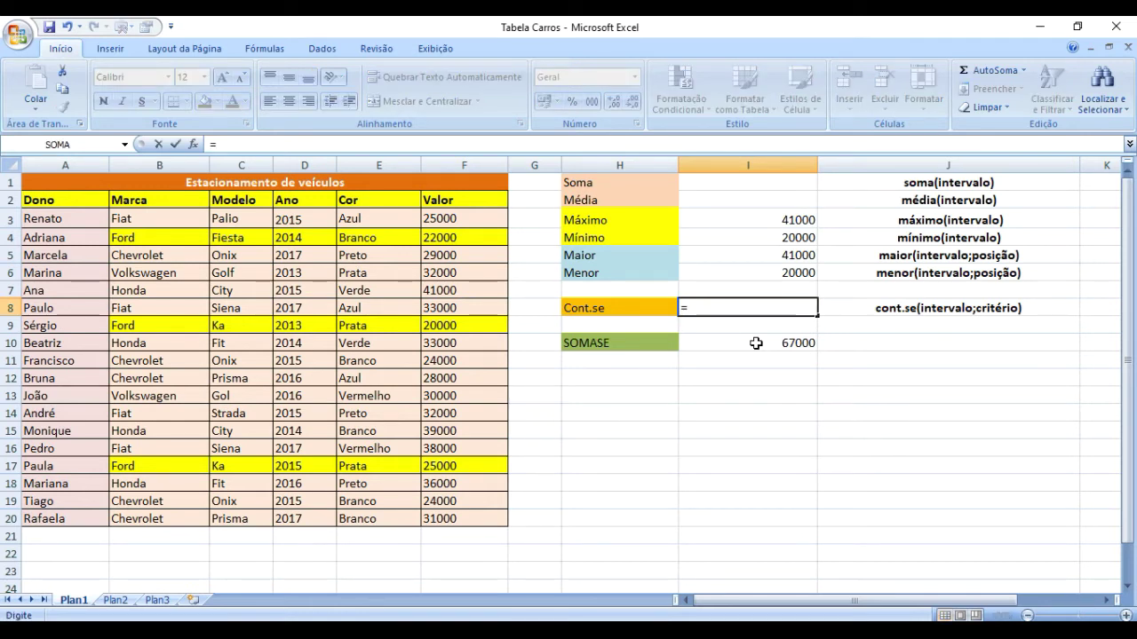
{"action": "type", "text": "cont.se("}
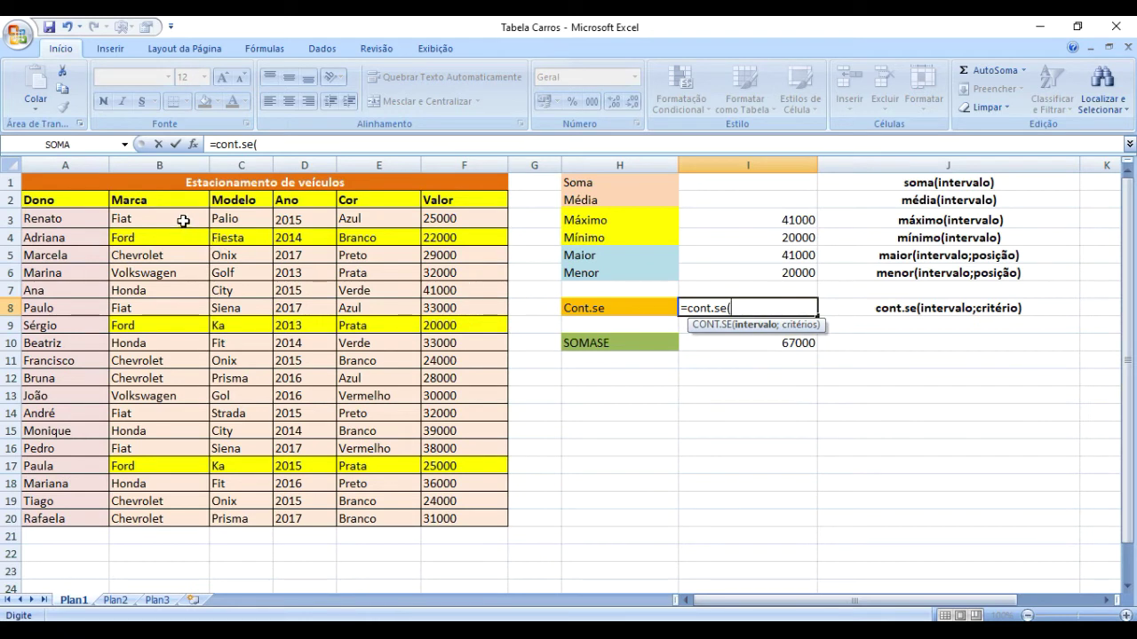
{"action": "left_click_drag", "start_coordinate": [182, 220], "coordinate": [178, 523]}
{"action": "type", "text": ";"}
{"action": "type", "text": "\""}
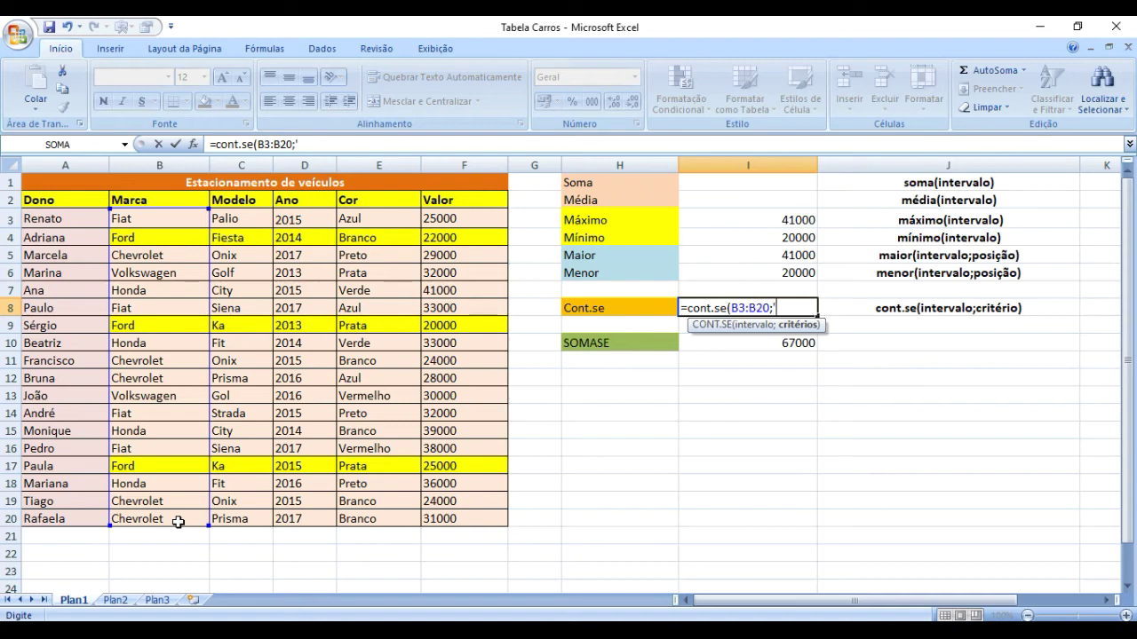
{"action": "type", "text": "Ford\""}
{"action": "key", "text": "Return"}
Compare the CONT.SE formula in I8 with the SOMASE formula in I10.
{"action": "key", "text": "Up"}
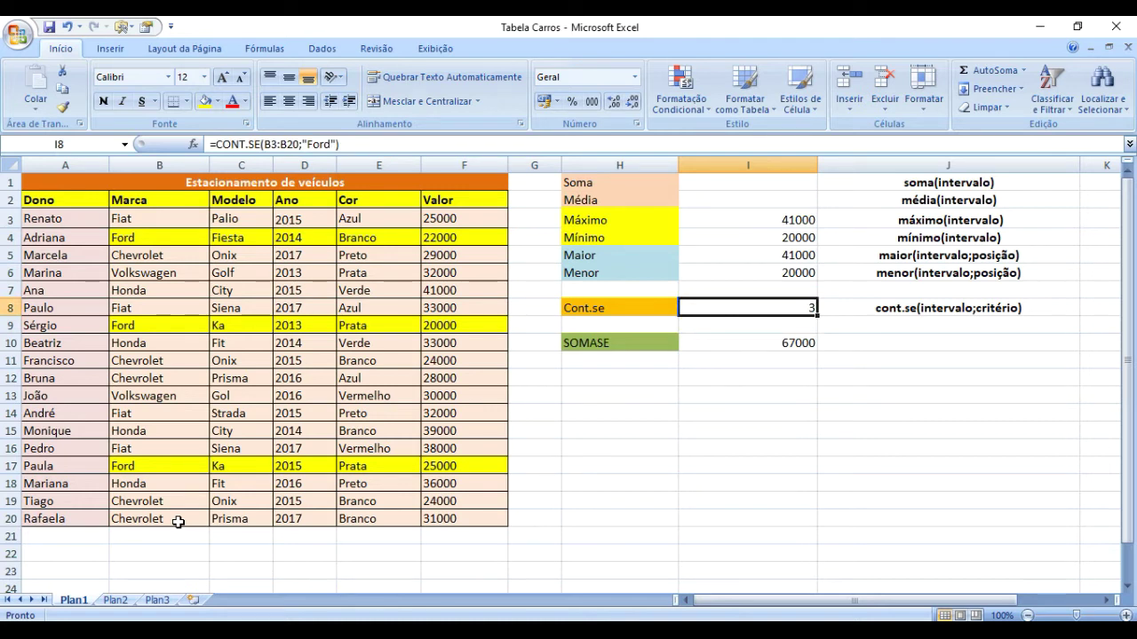
{"action": "key", "text": "Down"}
{"action": "key", "text": "Down"}
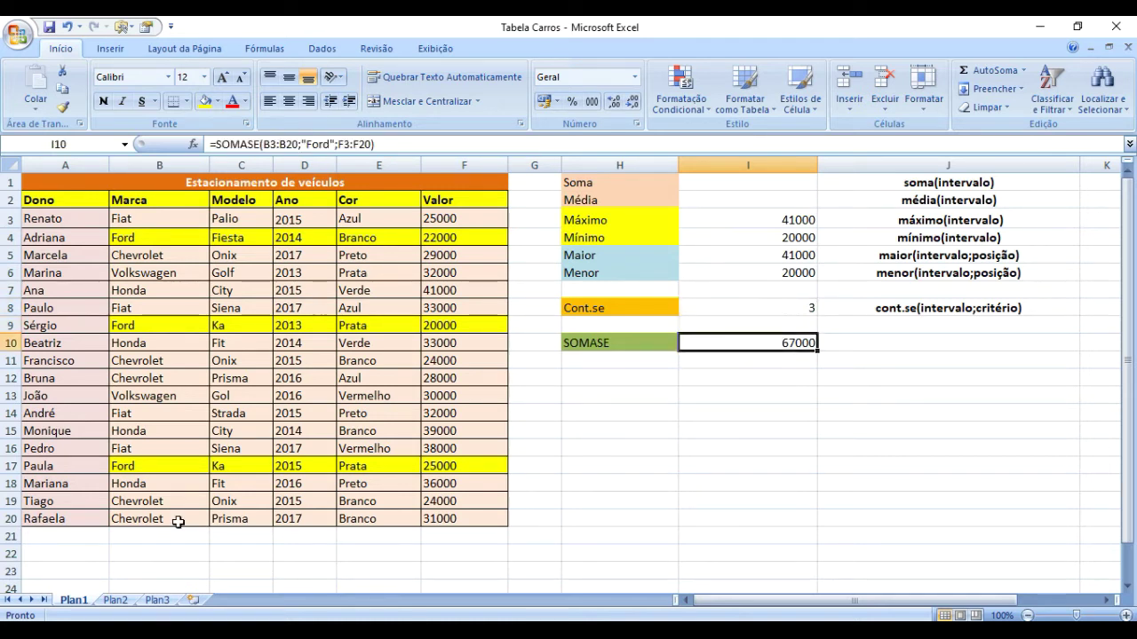
{"action": "key", "text": "Up"}
{"action": "key", "text": "Up"}
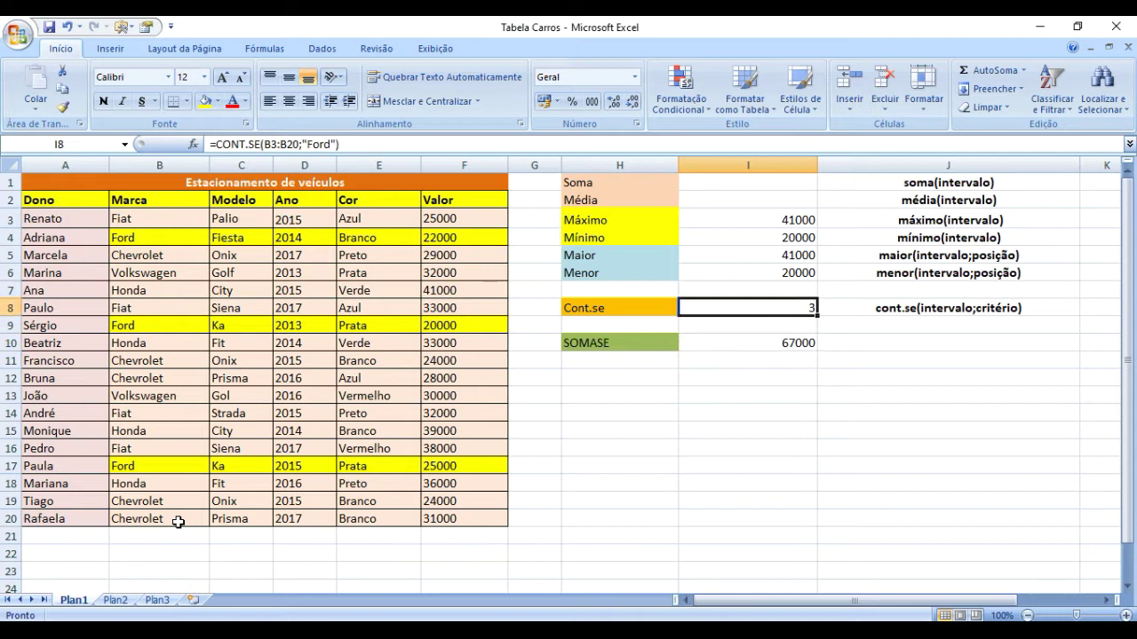
{"action": "key", "text": "Down"}
{"action": "key", "text": "Down"}
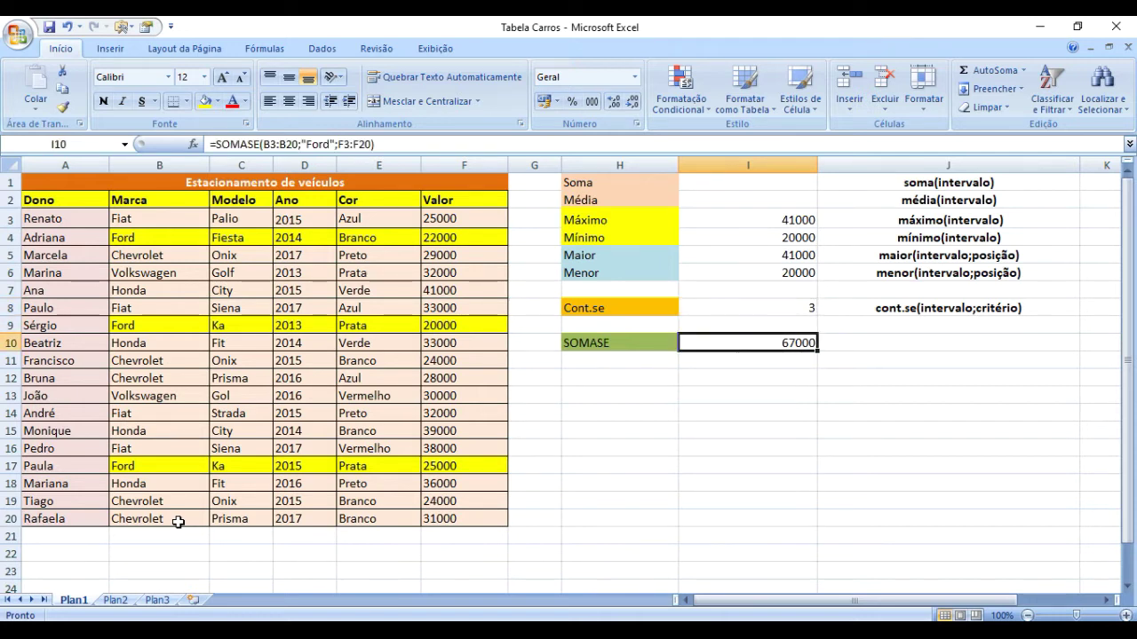
Examine the "Ford" criterion and the sum range F3:F20 in the SOMASE formula in I10.
{"action": "left_click", "coordinate": [132, 235]}
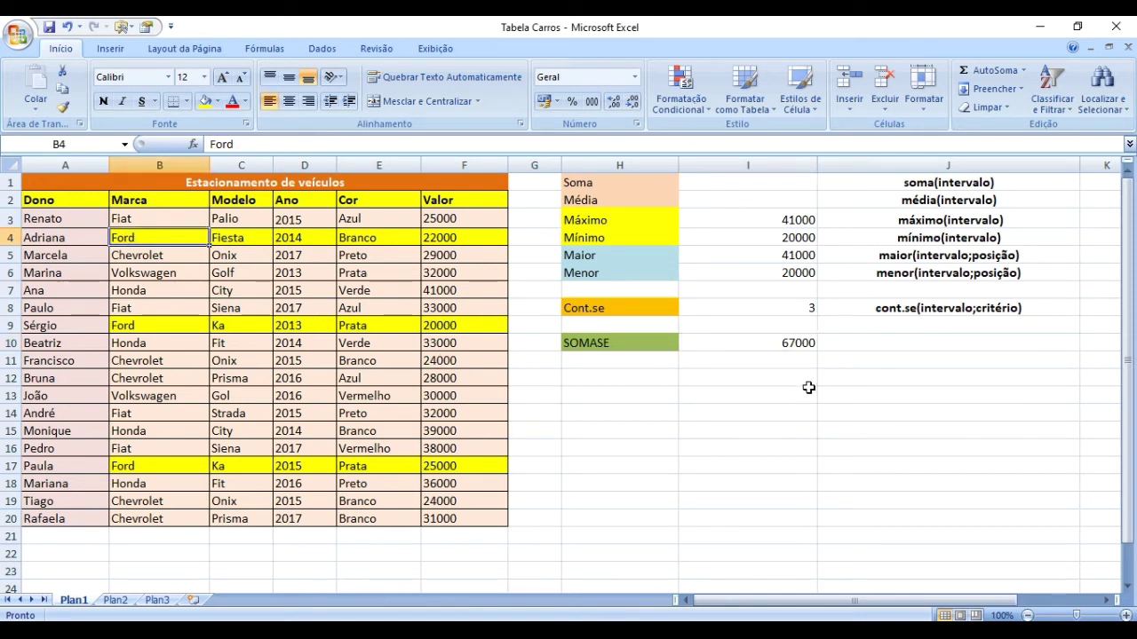
{"action": "left_click", "coordinate": [785, 350]}
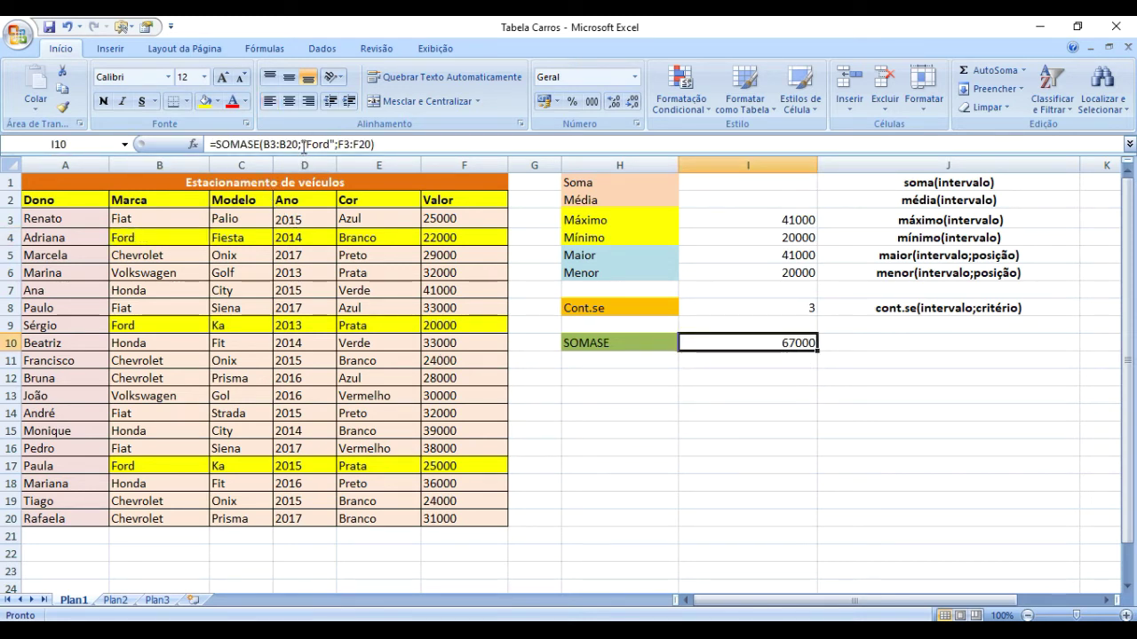
{"action": "left_click_drag", "start_coordinate": [305, 144], "coordinate": [330, 144]}
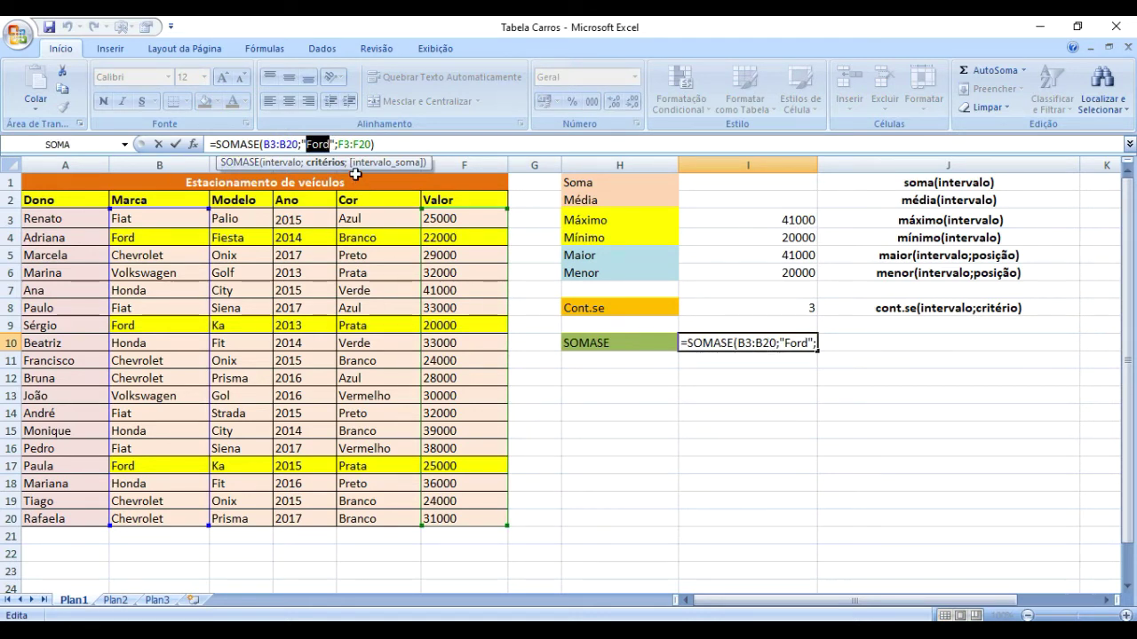
{"action": "left_click_drag", "start_coordinate": [339, 140], "coordinate": [362, 140]}
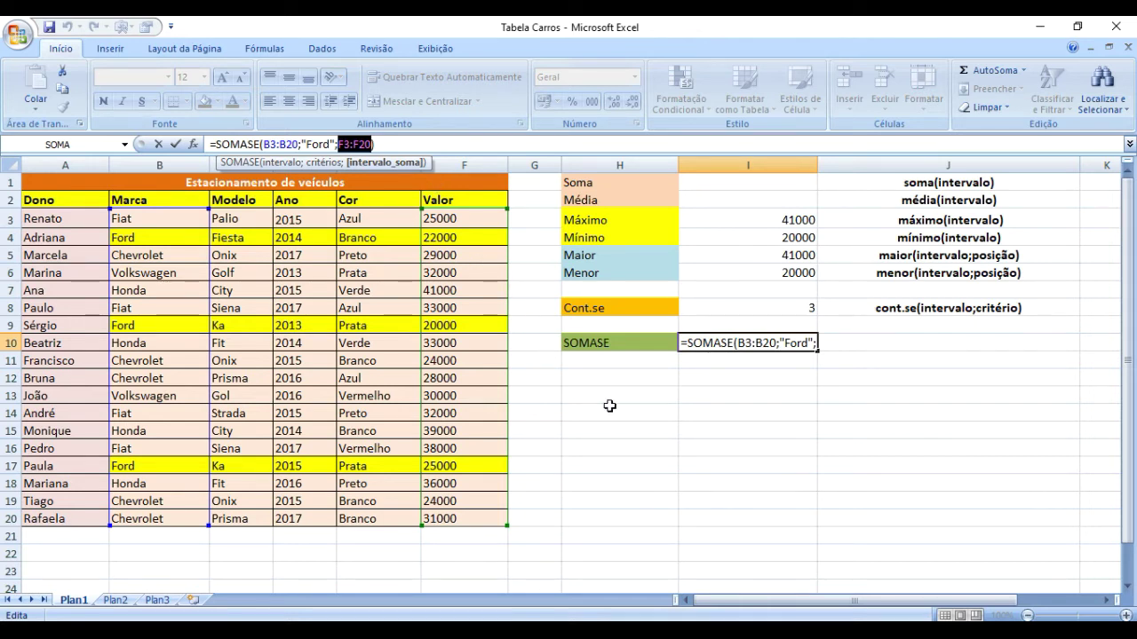
{"action": "key", "text": "Return"}
{"action": "left_click", "coordinate": [726, 492]}
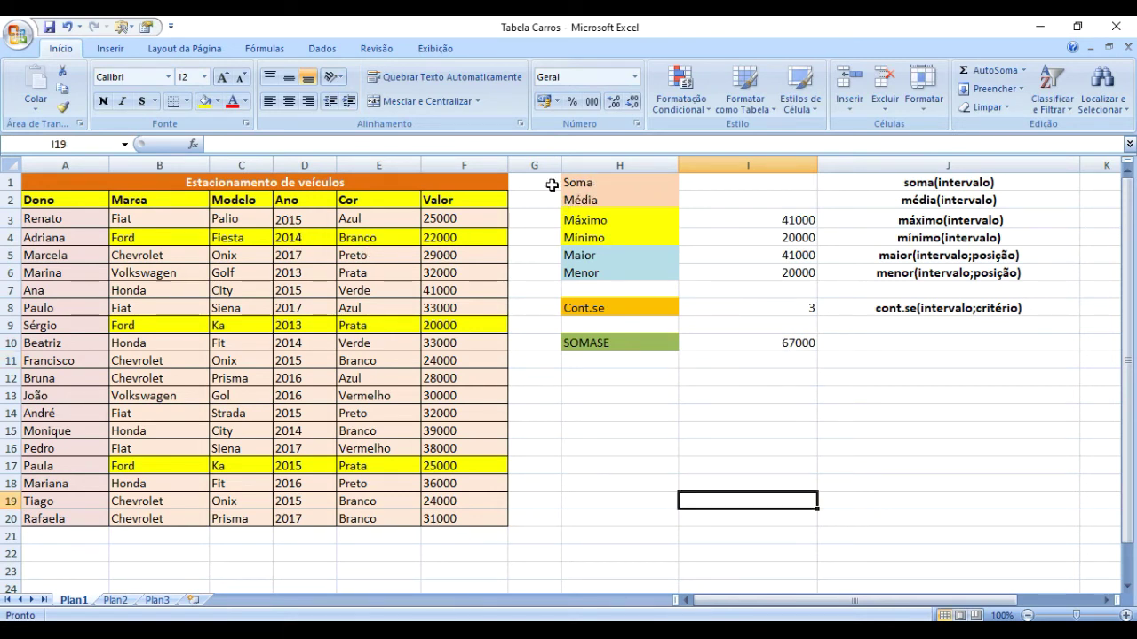
Narrow columns A and B of the vehicle table slightly.
{"action": "left_click", "coordinate": [103, 179]}
{"action": "left_click_drag", "start_coordinate": [109, 165], "coordinate": [96, 165]}
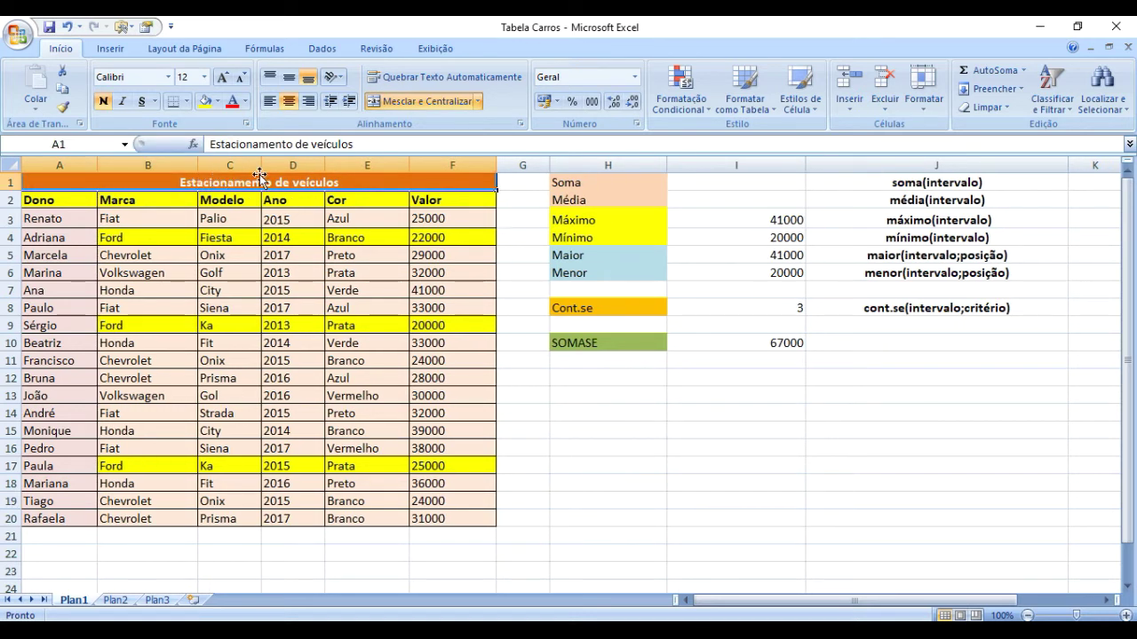
{"action": "left_click_drag", "start_coordinate": [197, 165], "coordinate": [186, 165]}
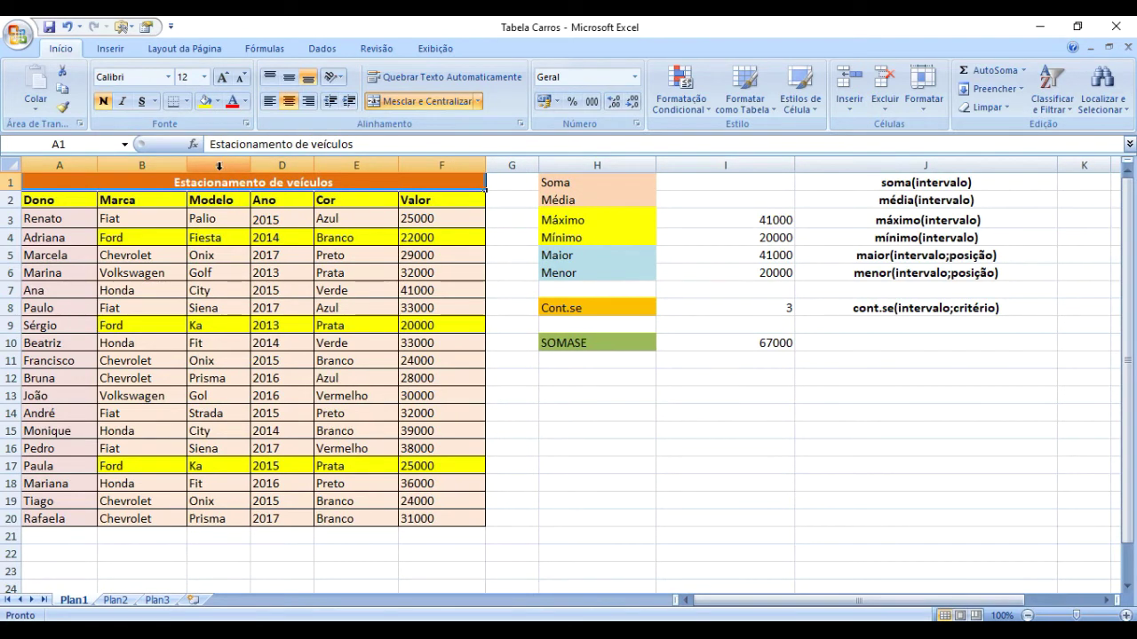
Insert a blank column before the Cor column and select its header cell E2.
{"action": "left_click", "coordinate": [333, 166]}
{"action": "right_click", "coordinate": [335, 166]}
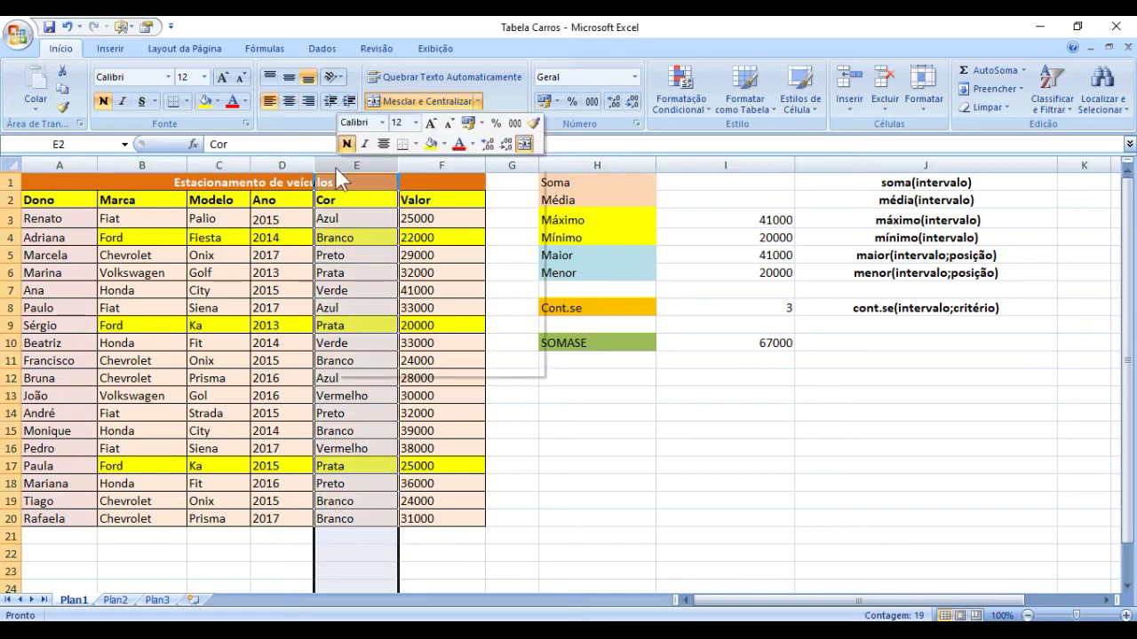
{"action": "left_click", "coordinate": [404, 253]}
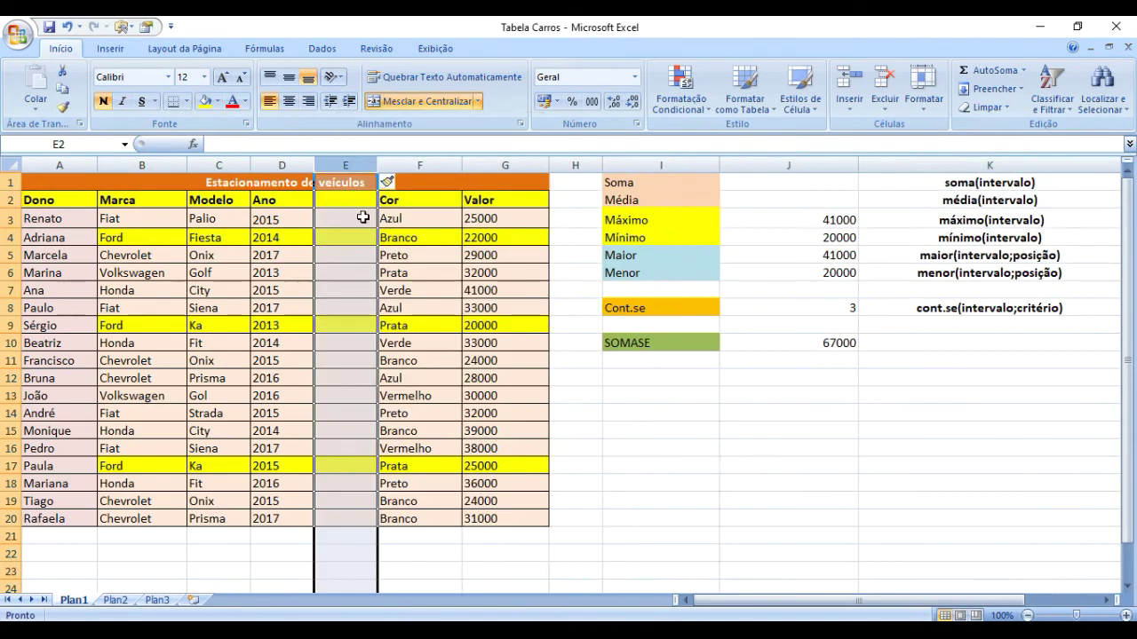
{"action": "left_click", "coordinate": [336, 218]}
{"action": "left_click", "coordinate": [333, 204]}
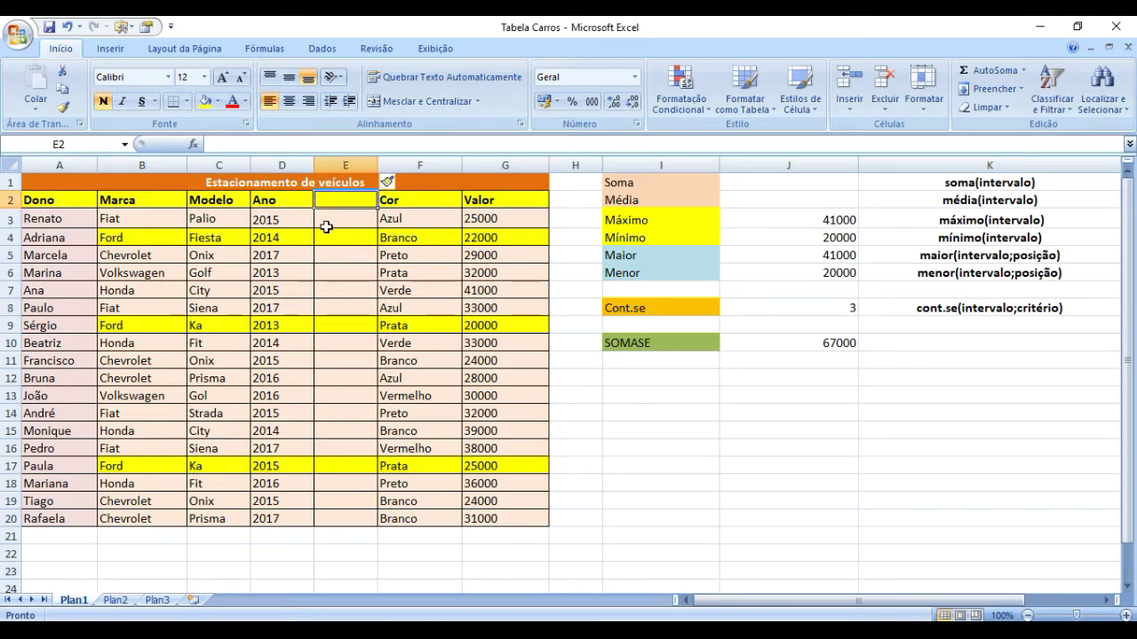
Check which sum range the SOMASE formula in J10 uses with the new column in place.
{"action": "left_click", "coordinate": [830, 342]}
{"action": "double_click", "coordinate": [831, 343]}
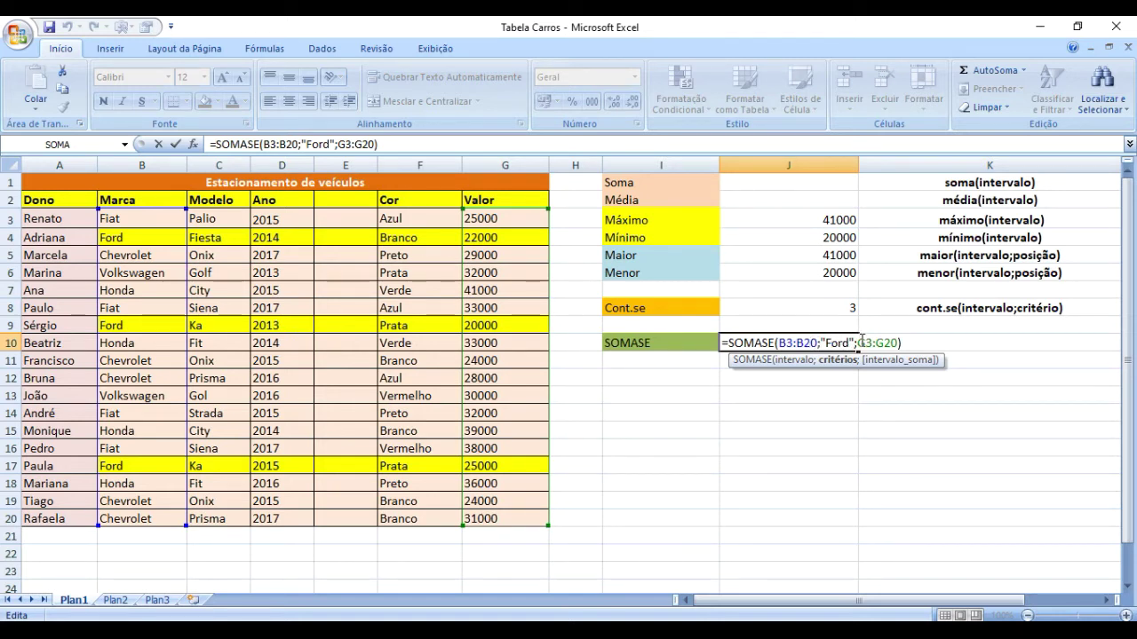
{"action": "left_click", "coordinate": [859, 342]}
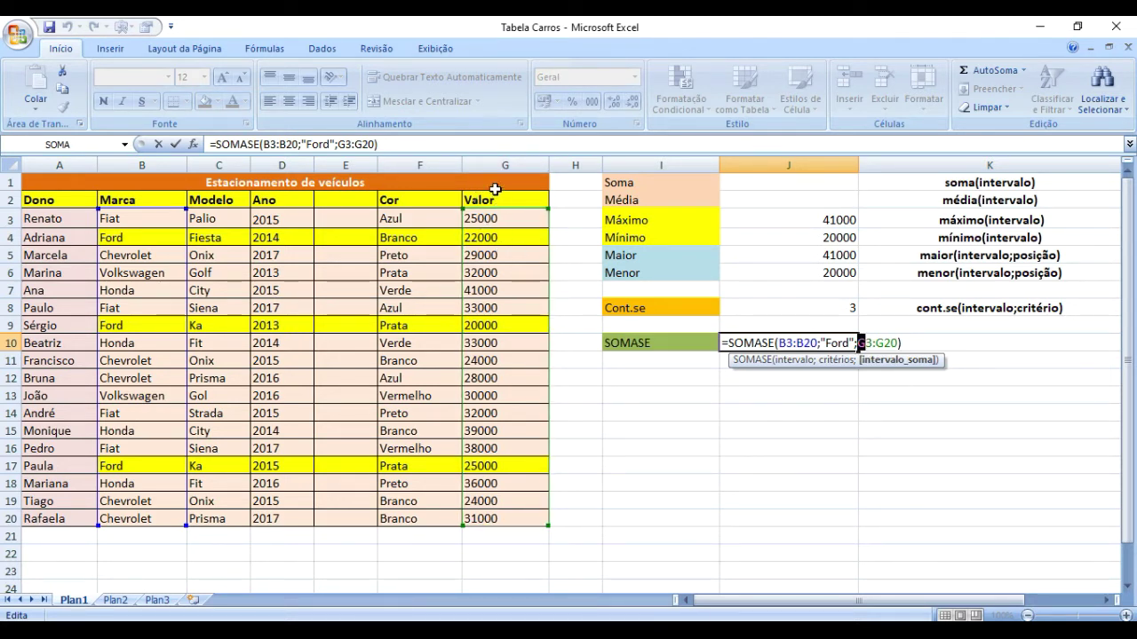
{"action": "key", "text": "Return"}
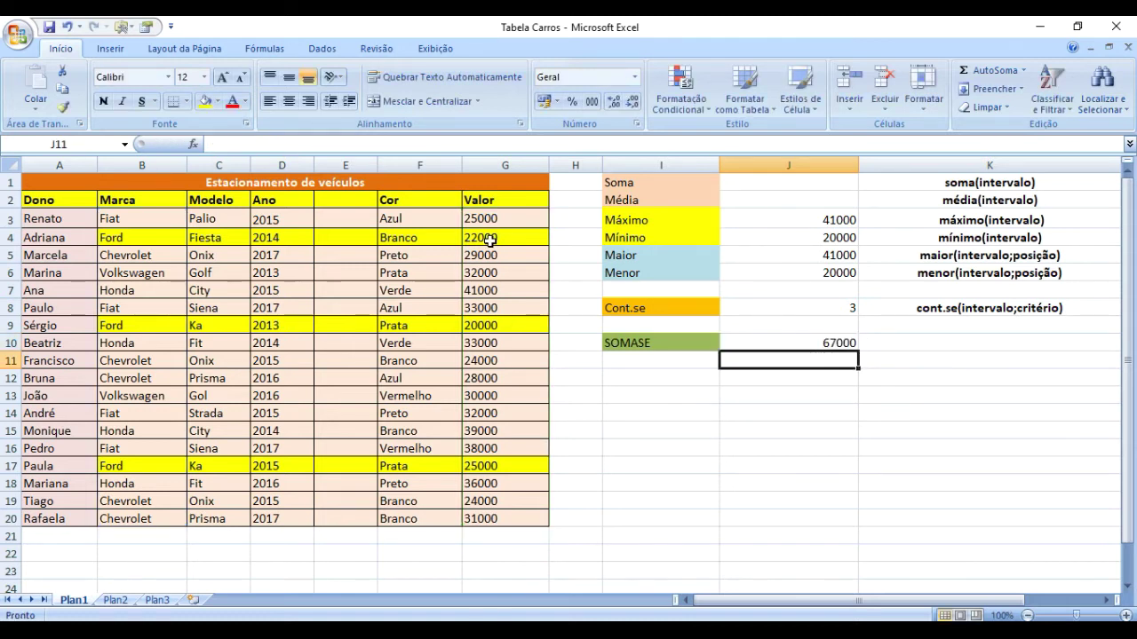
Title the new column KM in cell E2.
{"action": "left_click", "coordinate": [328, 202]}
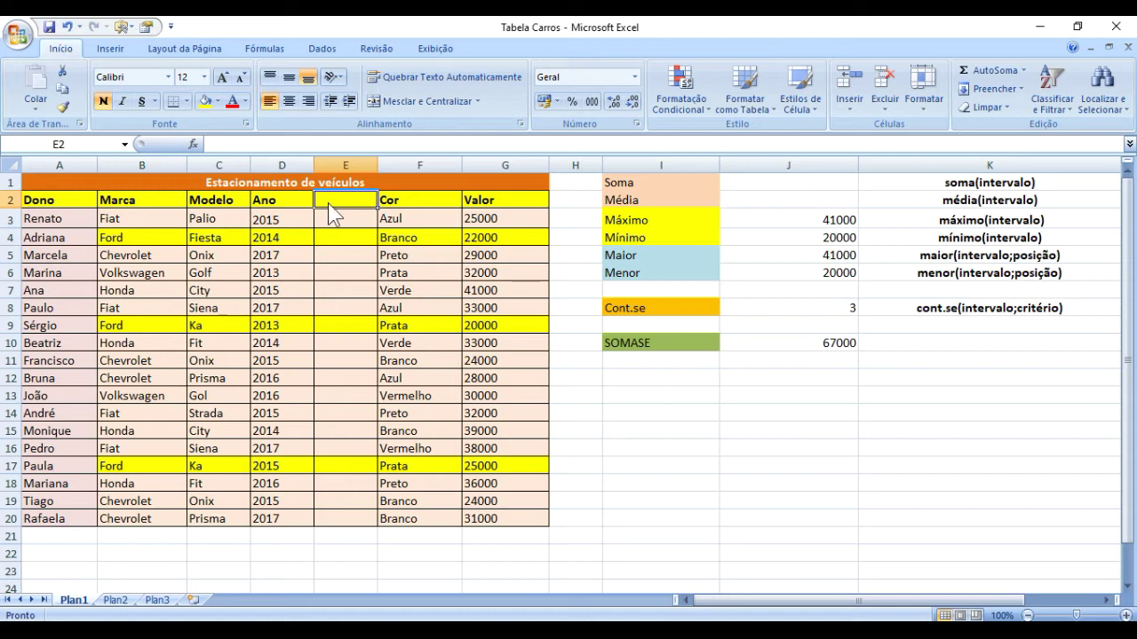
{"action": "type", "text": "KM"}
{"action": "key", "text": "Return"}
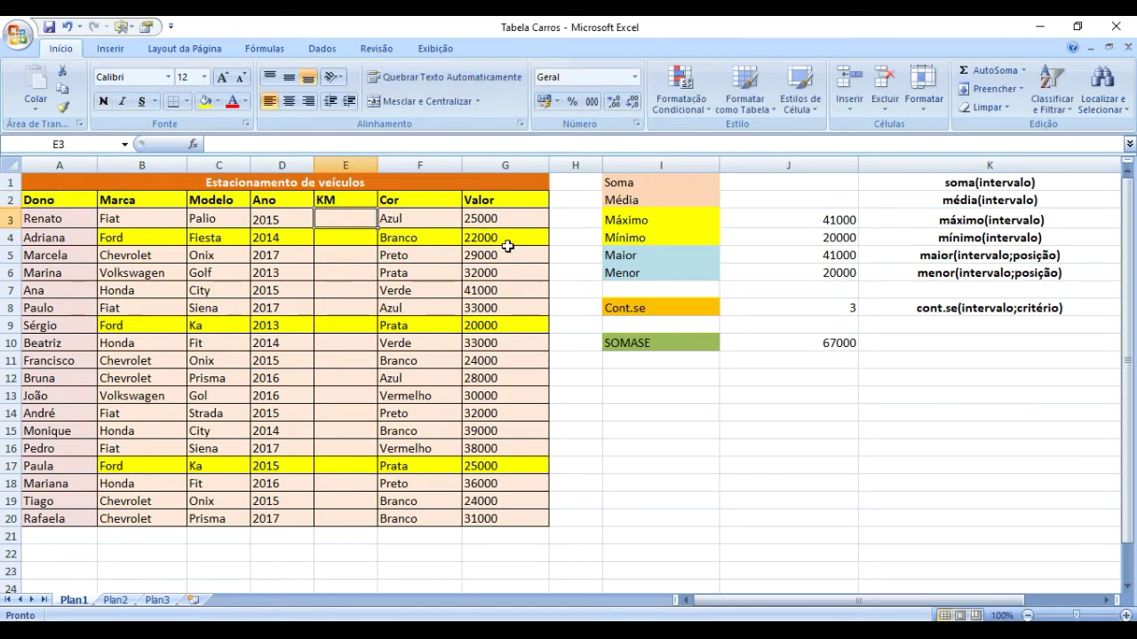
Enter the KM values 10000, 13000, 4000 and 22000 in cells E3 to E6.
{"action": "type", "text": "10000"}
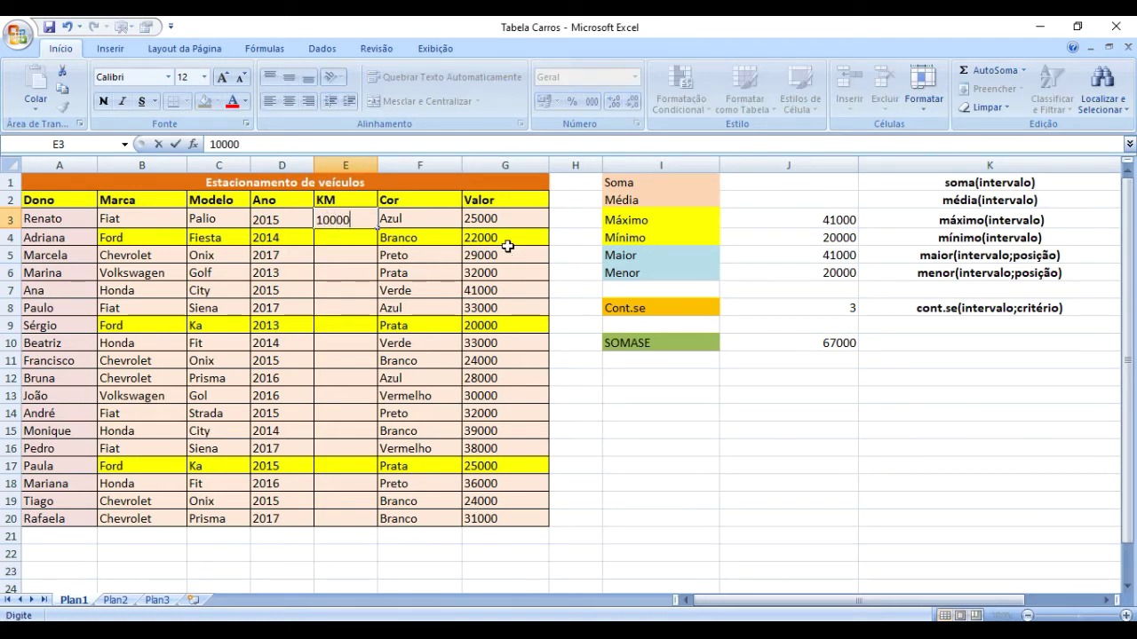
{"action": "key", "text": "Return"}
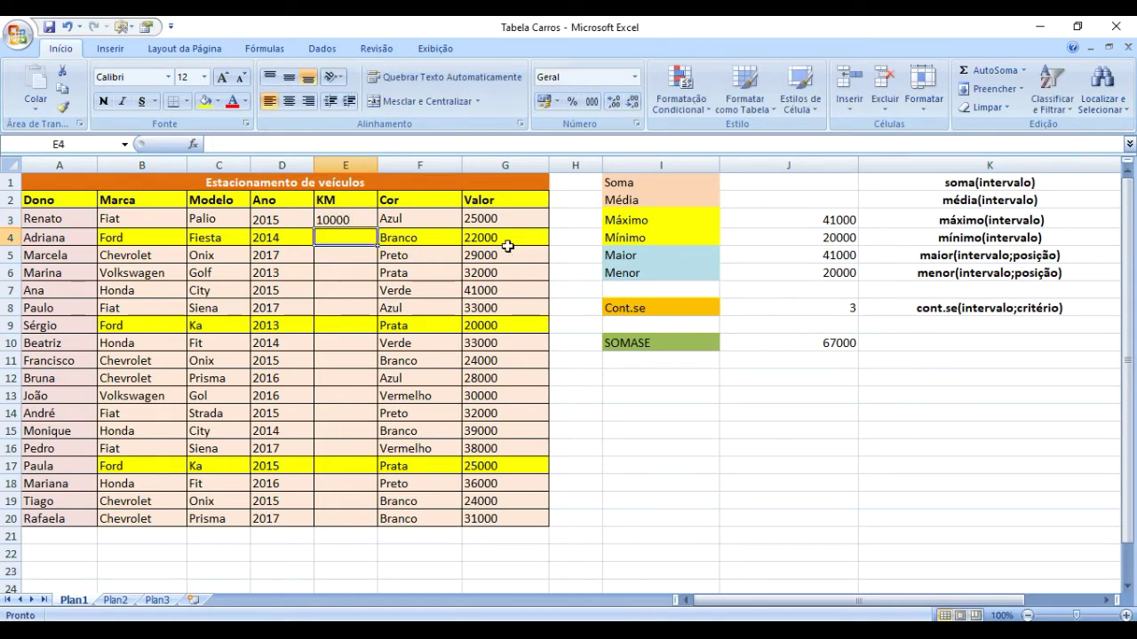
{"action": "type", "text": "13000"}
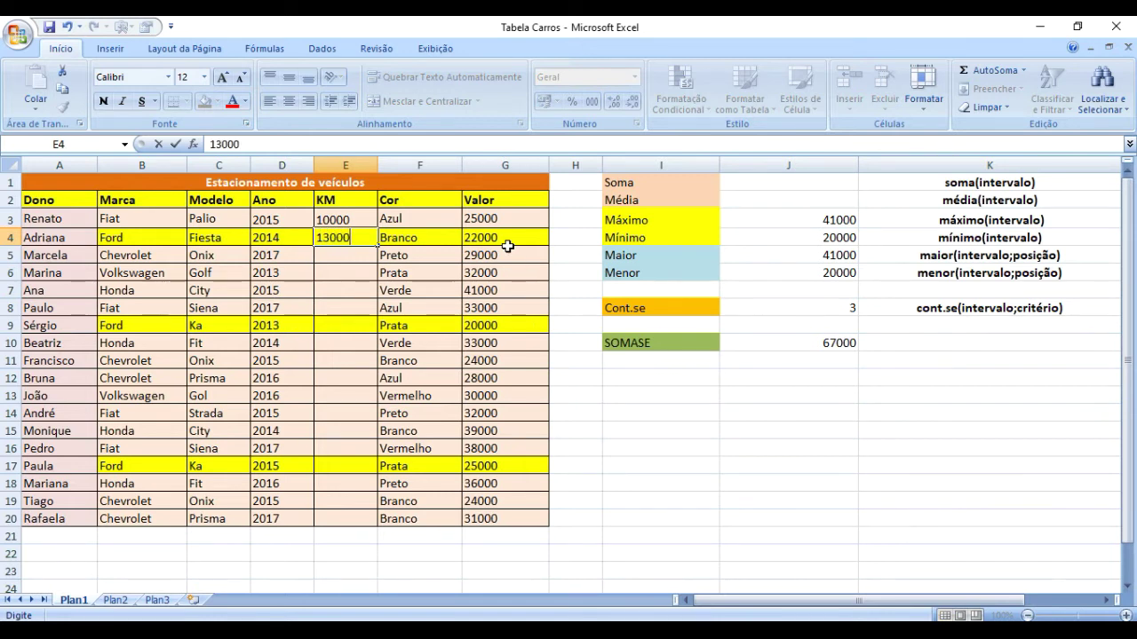
{"action": "key", "text": "Return"}
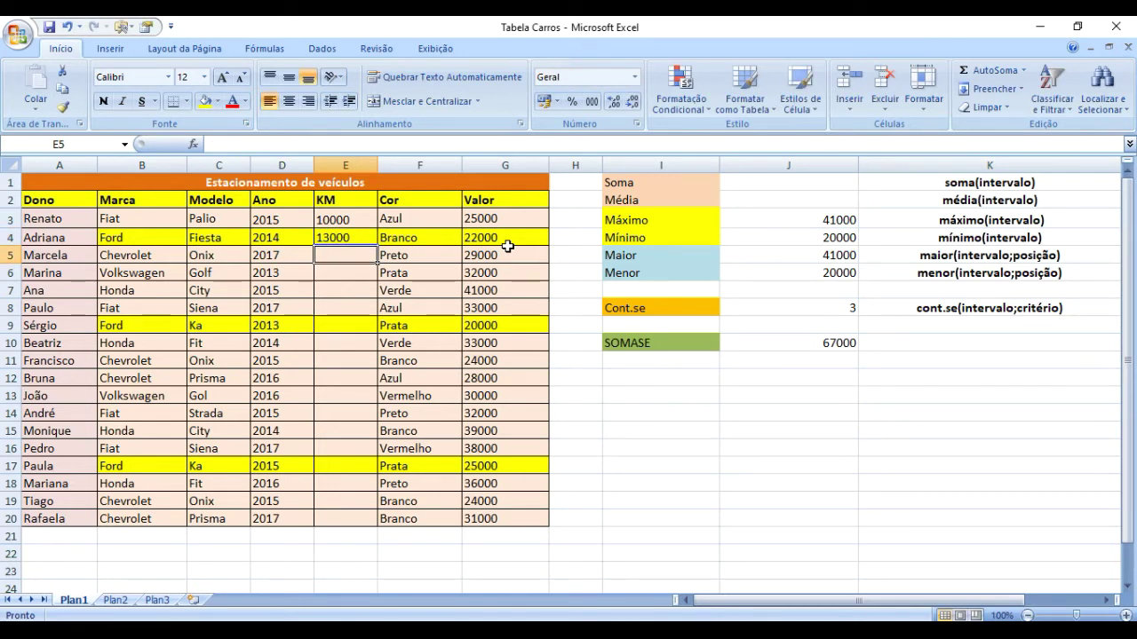
{"action": "type", "text": "4000"}
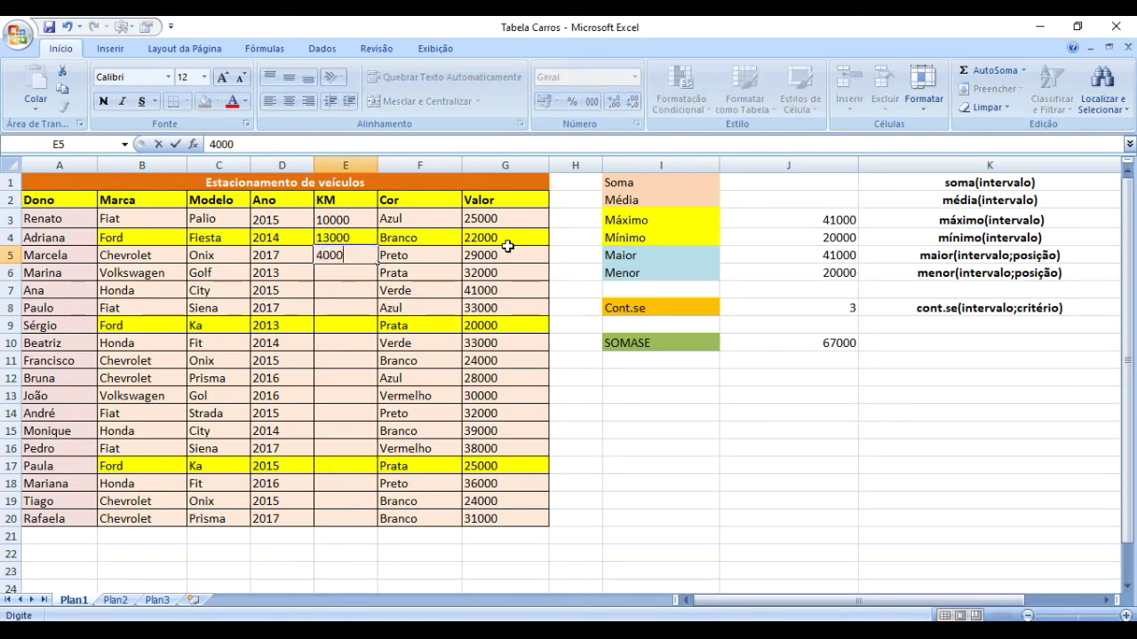
{"action": "key", "text": "Return"}
{"action": "type", "text": "22000"}
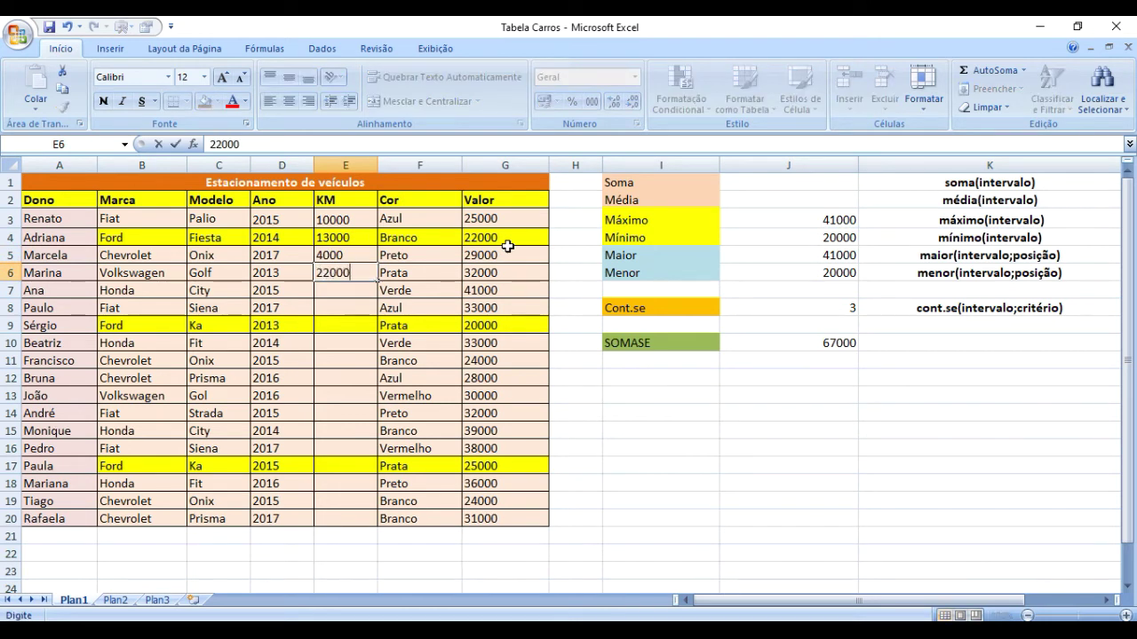
{"action": "key", "text": "Return"}
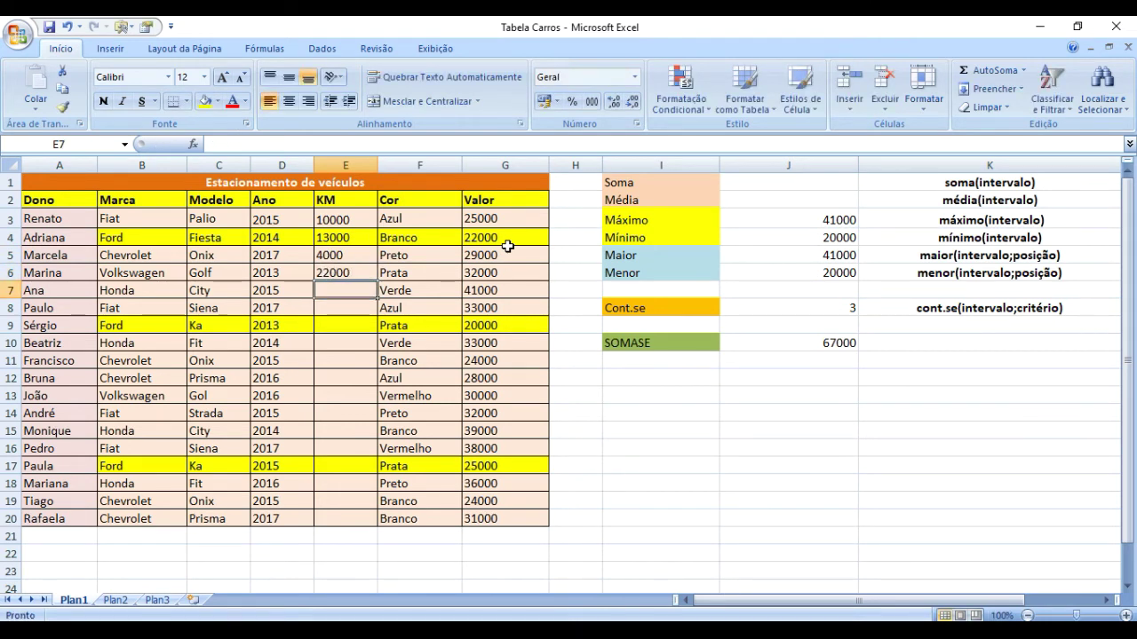
Enter the KM values 15000, 18000, 10000, 8000 and 9000 in cells E7 to E11.
{"action": "type", "text": "15000"}
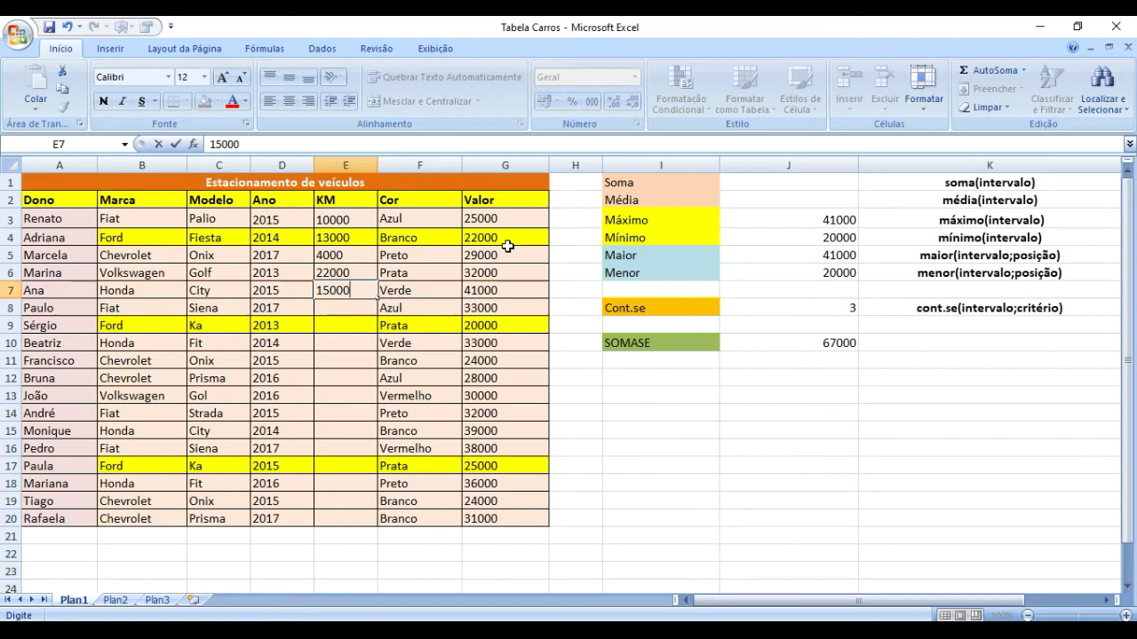
{"action": "key", "text": "Return"}
{"action": "type", "text": "1"}
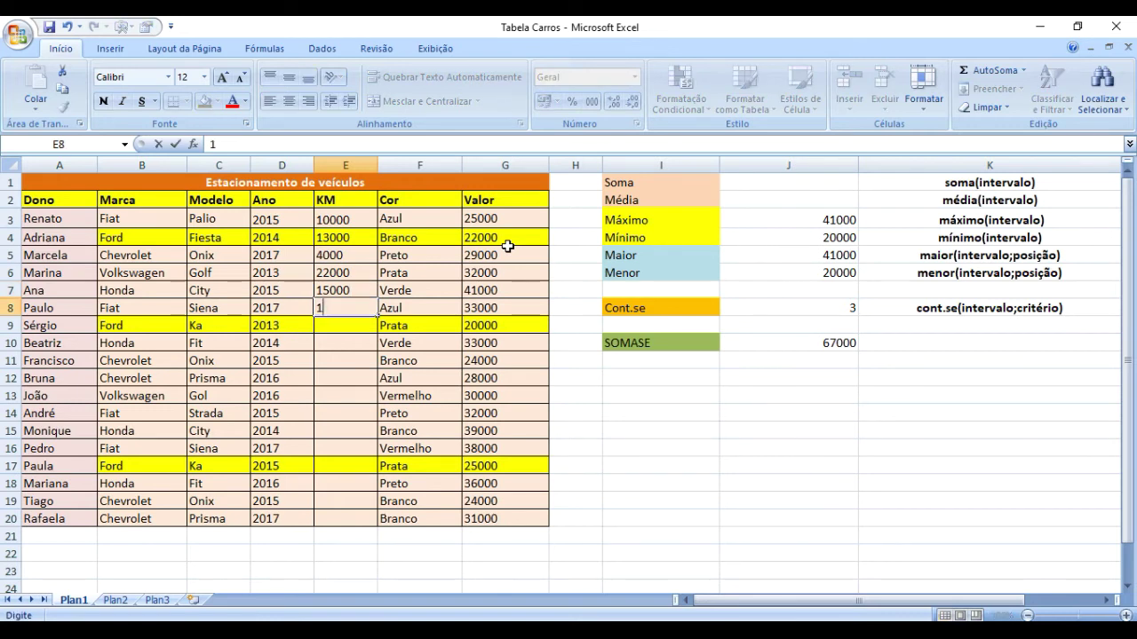
{"action": "type", "text": "8000"}
{"action": "key", "text": "Return"}
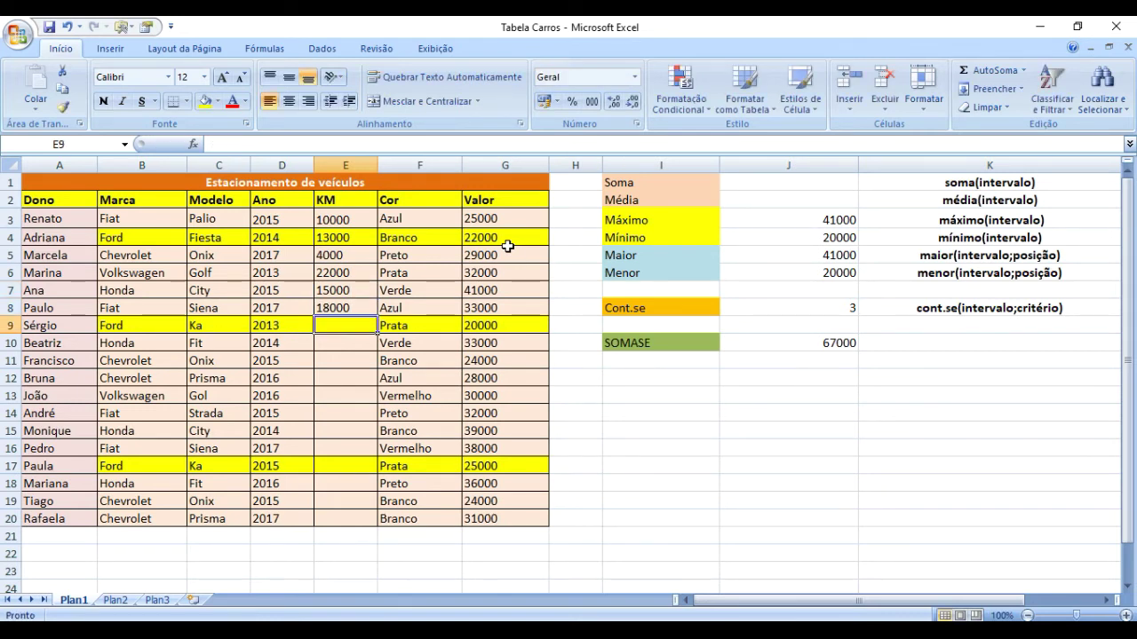
{"action": "type", "text": "1"}
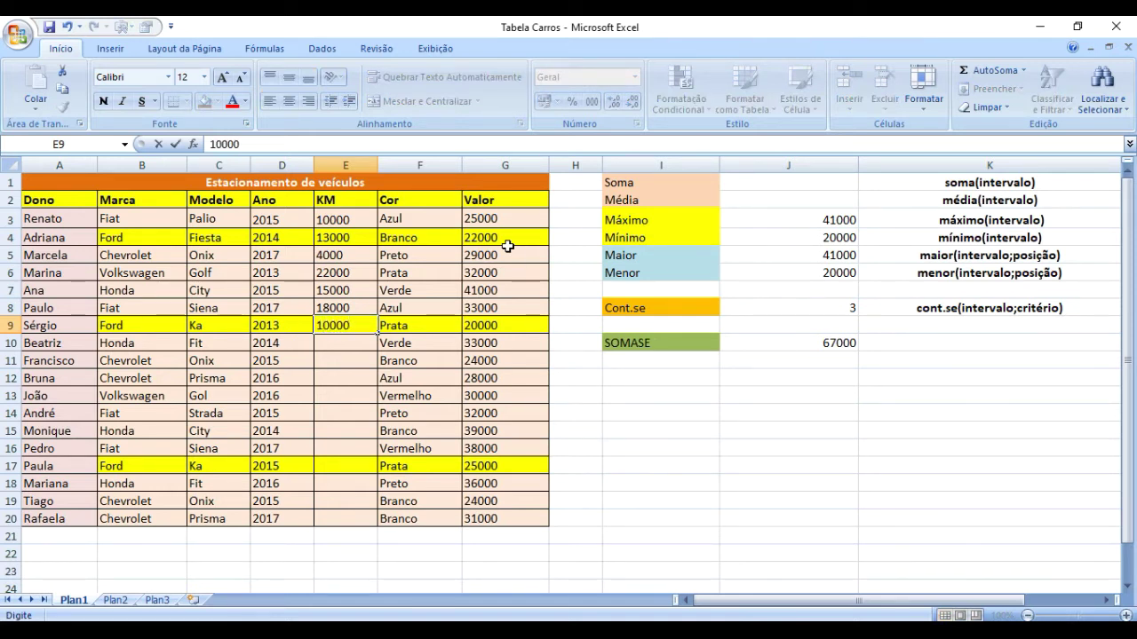
{"action": "type", "text": "0000"}
{"action": "key", "text": "Return"}
{"action": "type", "text": "8000"}
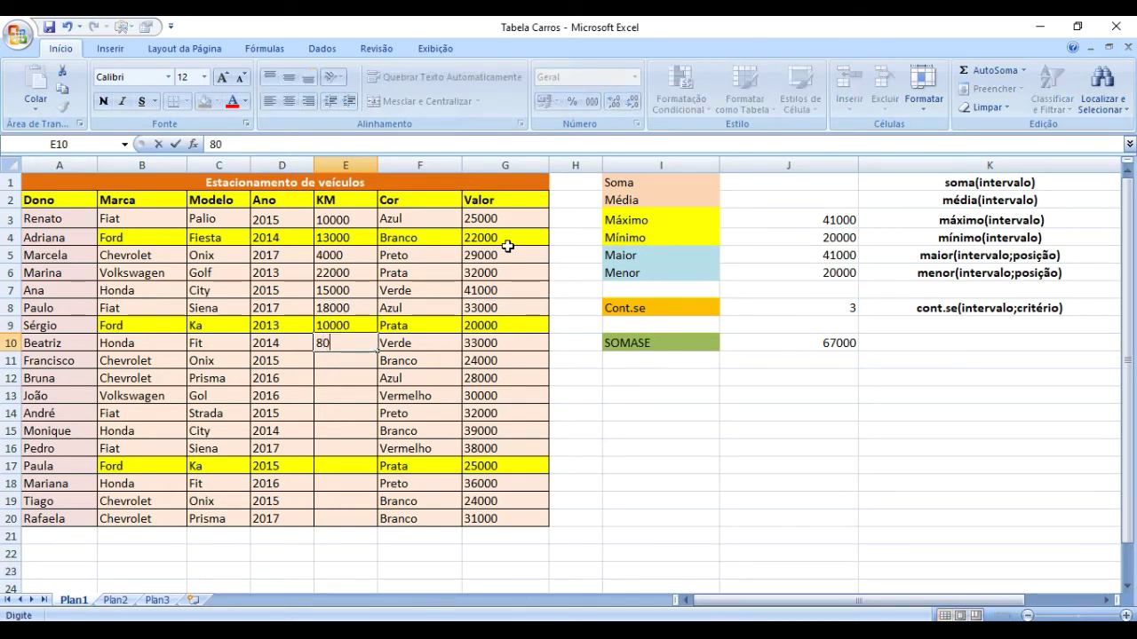
{"action": "key", "text": "Return"}
{"action": "type", "text": "9000"}
{"action": "key", "text": "Return"}
Copy the KM values in E5:E8 into cells E12:E15.
{"action": "left_click_drag", "start_coordinate": [328, 255], "coordinate": [339, 307]}
{"action": "key", "text": "ctrl+c"}
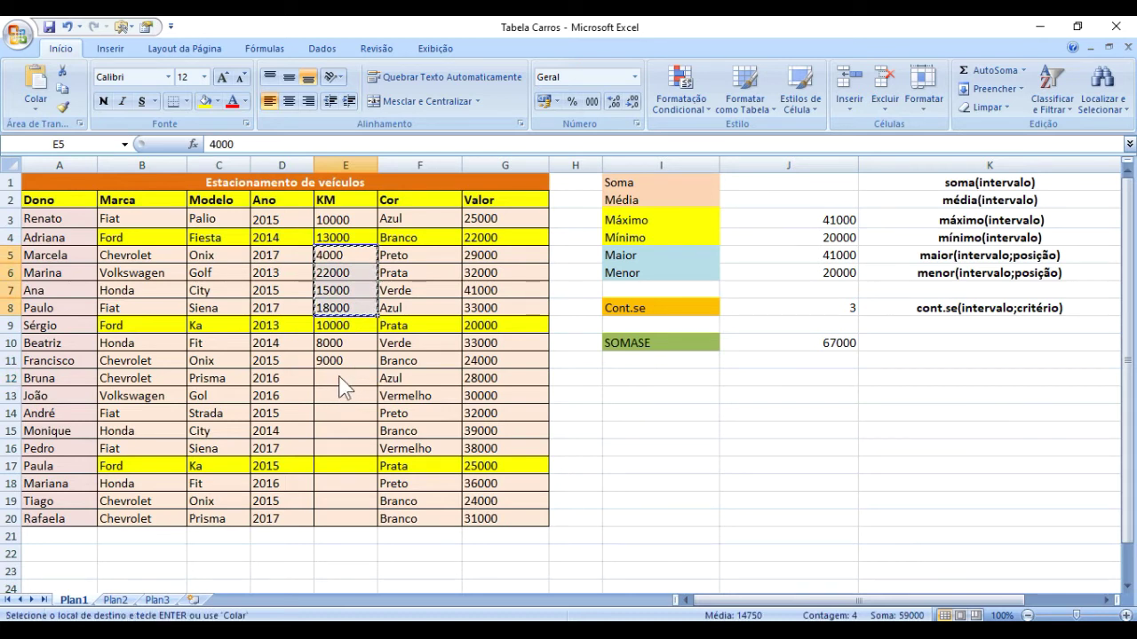
{"action": "left_click", "coordinate": [344, 387]}
{"action": "key", "text": "ctrl+v"}
{"action": "left_click", "coordinate": [330, 484]}
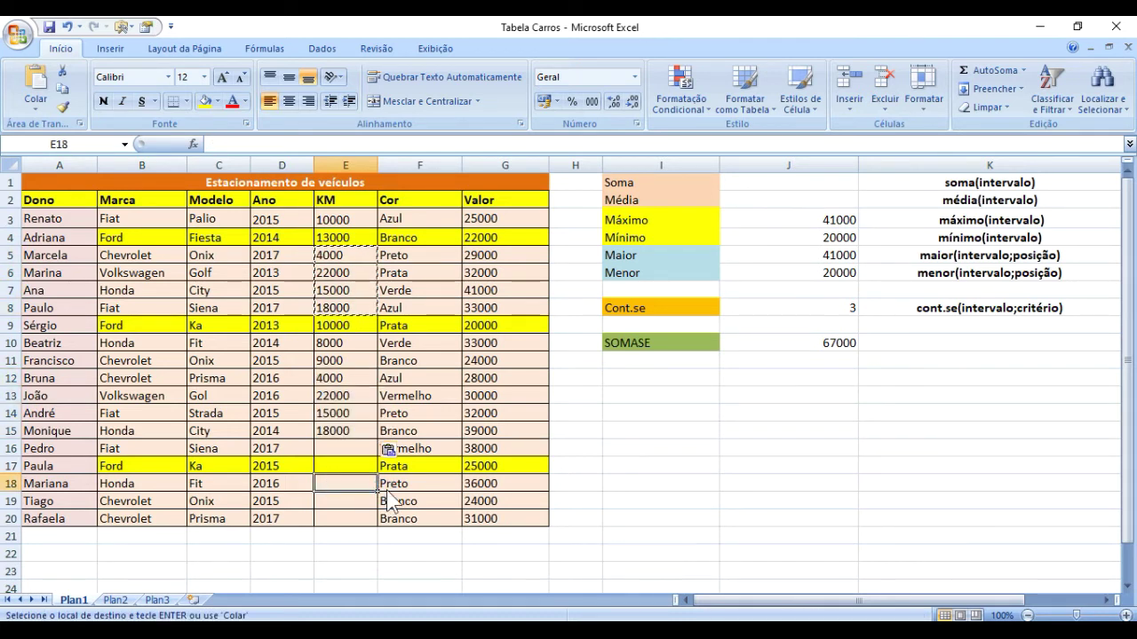
{"action": "key", "text": "ctrl+v"}
{"action": "left_click", "coordinate": [330, 536]}
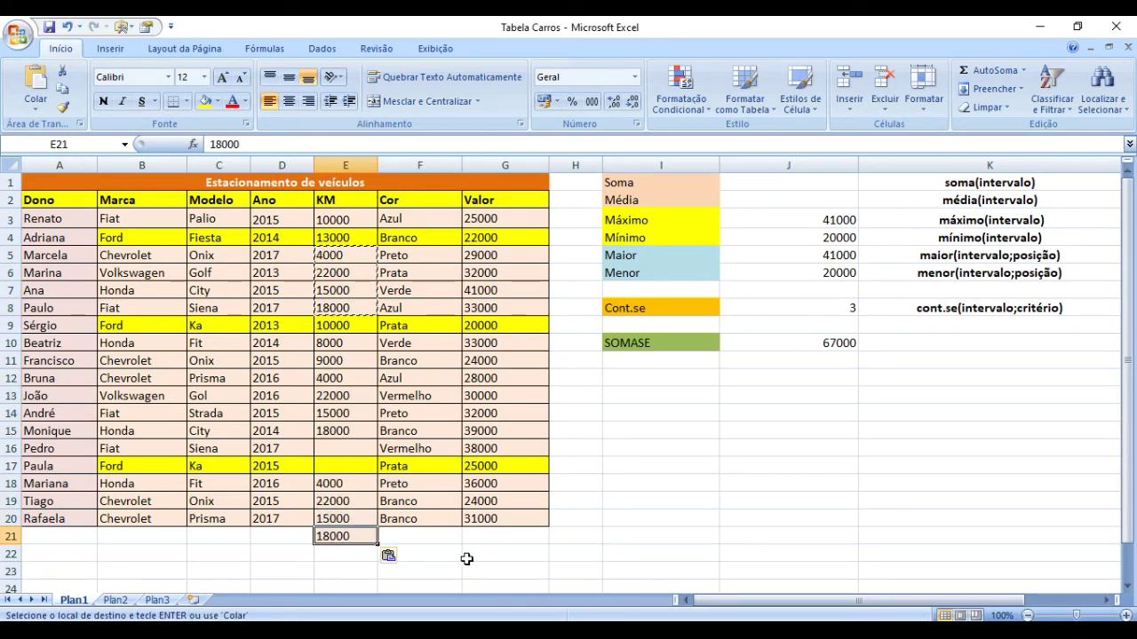
{"action": "key", "text": "ctrl+z"}
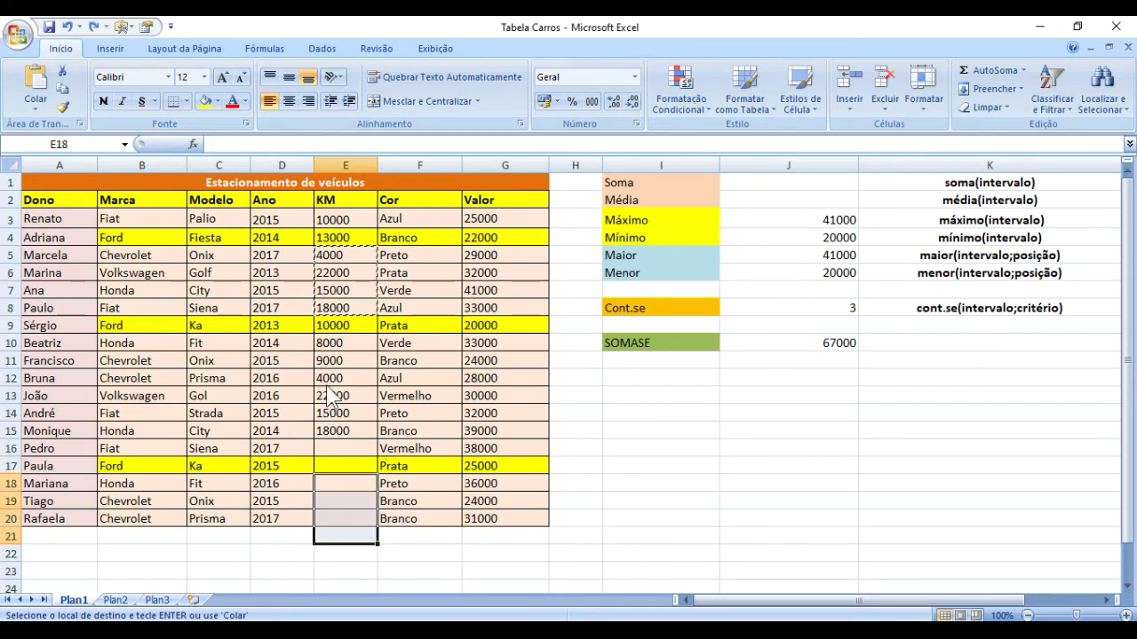
Copy the KM values in E11:E13 into E18:E20, and the value in E15 into E16.
{"action": "left_click_drag", "start_coordinate": [328, 365], "coordinate": [327, 396]}
{"action": "key", "text": "ctrl+c"}
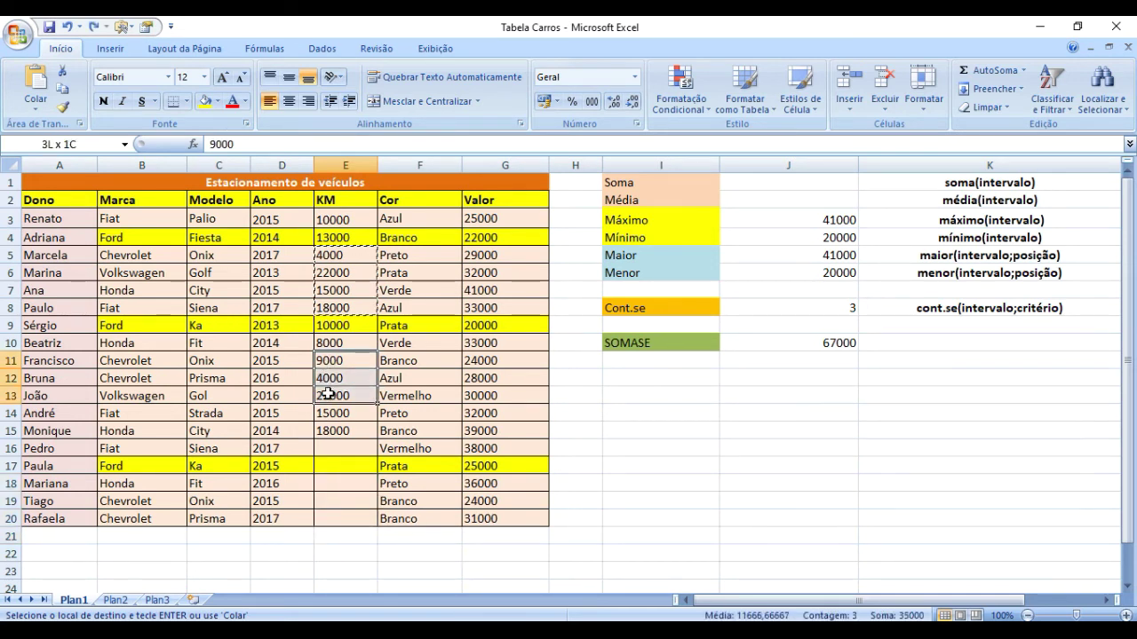
{"action": "left_click", "coordinate": [340, 483]}
{"action": "key", "text": "ctrl+v"}
{"action": "left_click", "coordinate": [335, 431]}
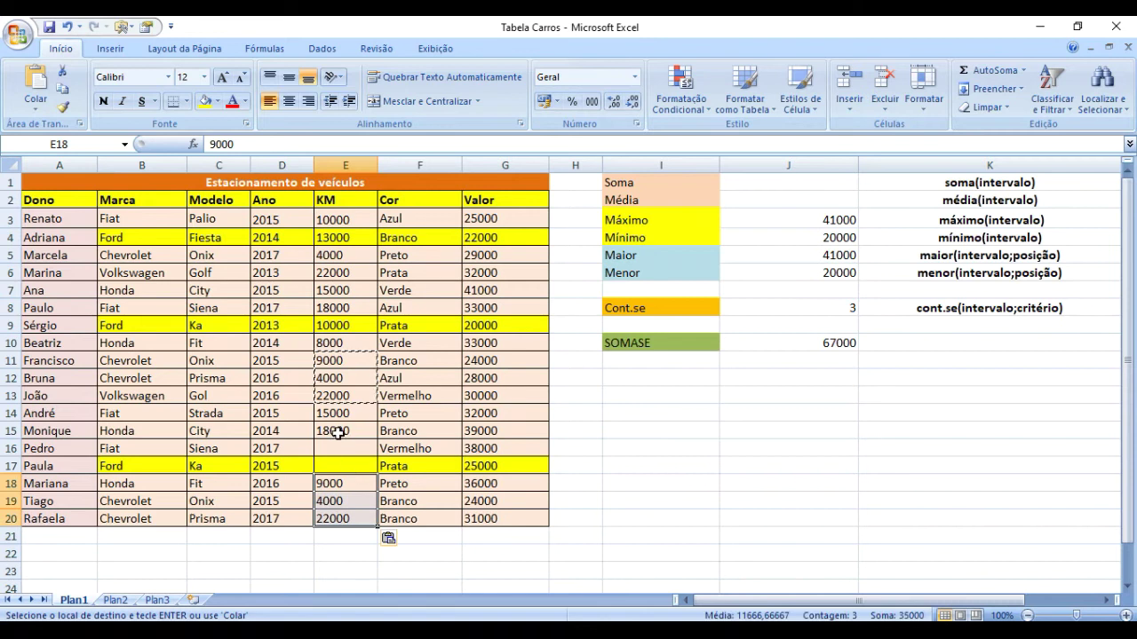
{"action": "key", "text": "ctrl+c"}
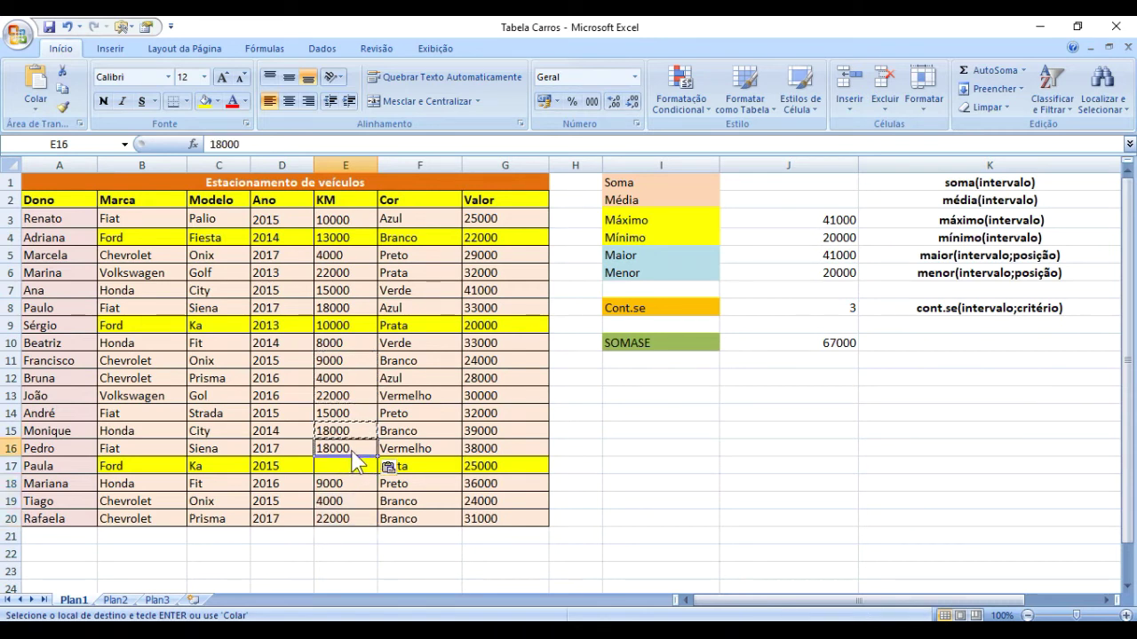
{"action": "left_click", "coordinate": [738, 467]}
{"action": "left_click", "coordinate": [626, 430]}
{"action": "double_click", "coordinate": [626, 430]}
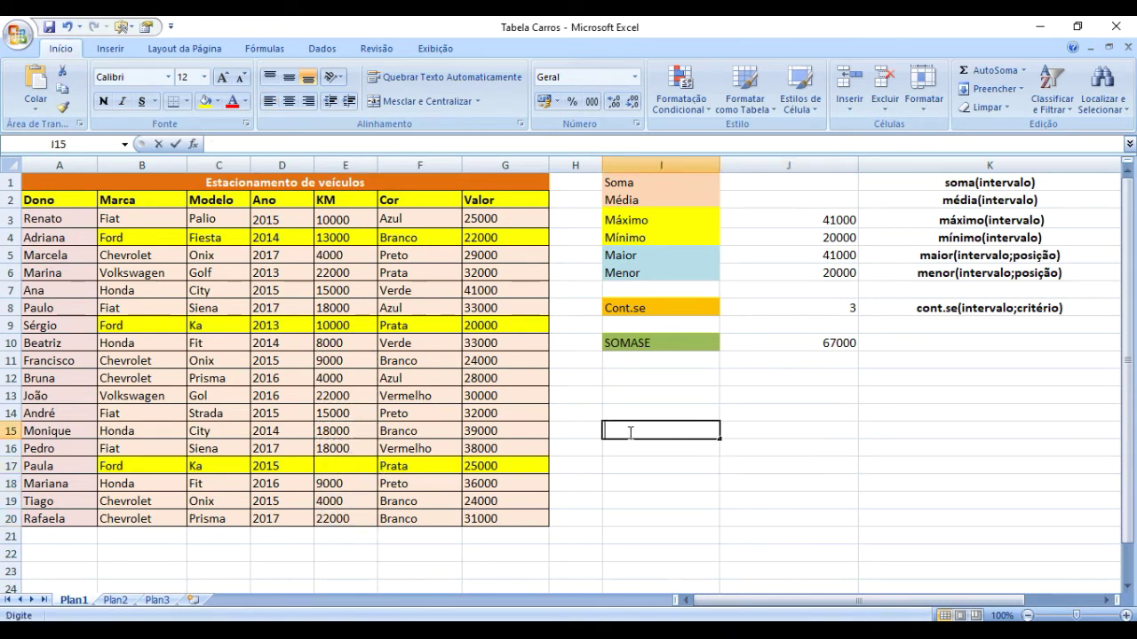
{"action": "left_click", "coordinate": [748, 464]}
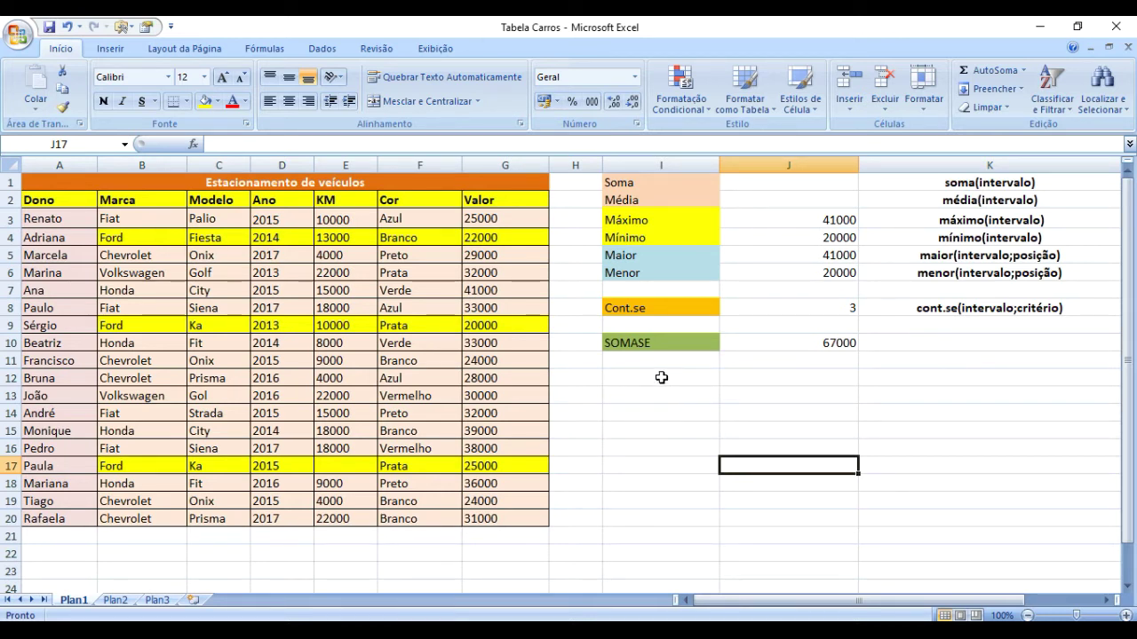
Replace the SOMASE formula in J10 with =somase(C3:C20;"Onix";E3:E20) to sum the KM of the Onix vehicles.
{"action": "left_click", "coordinate": [775, 344]}
{"action": "key", "text": "Delete"}
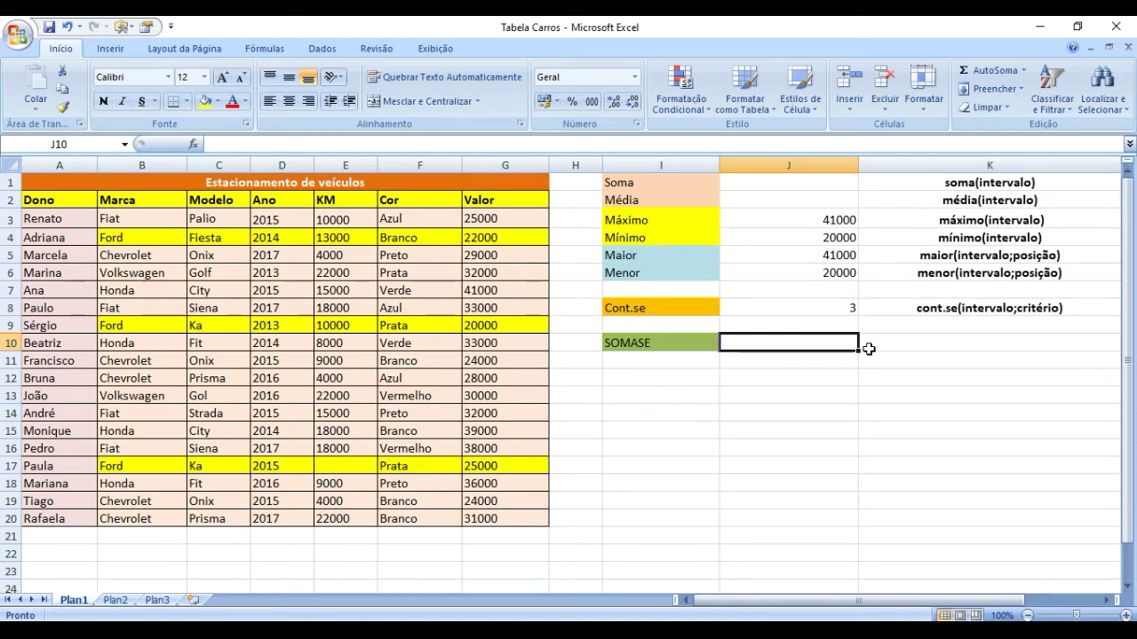
{"action": "type", "text": "=s"}
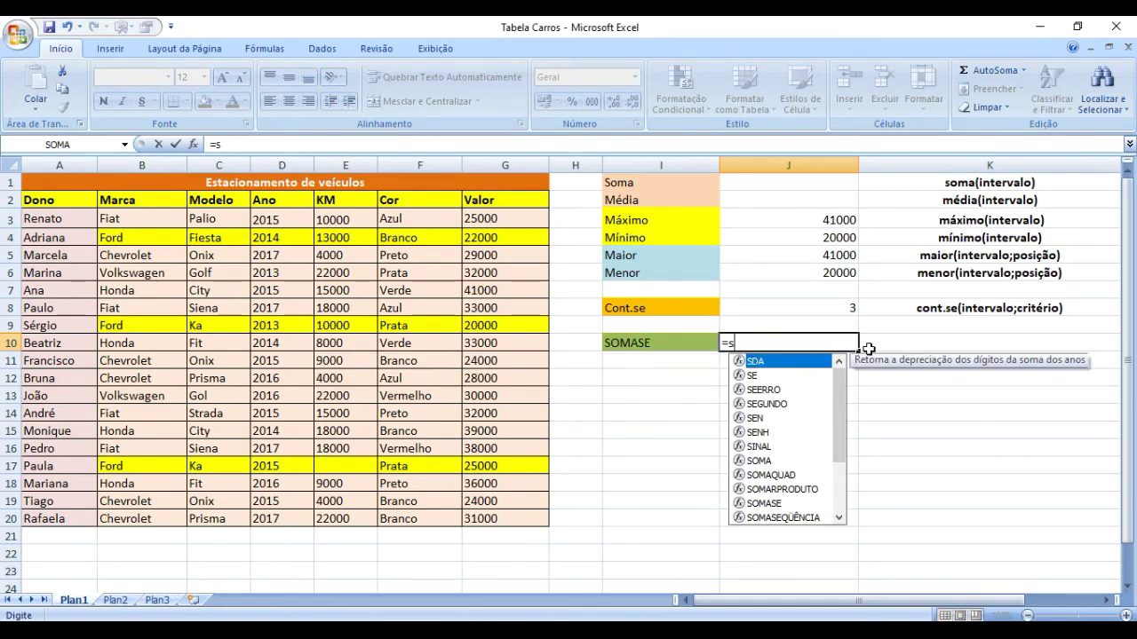
{"action": "type", "text": "omase"}
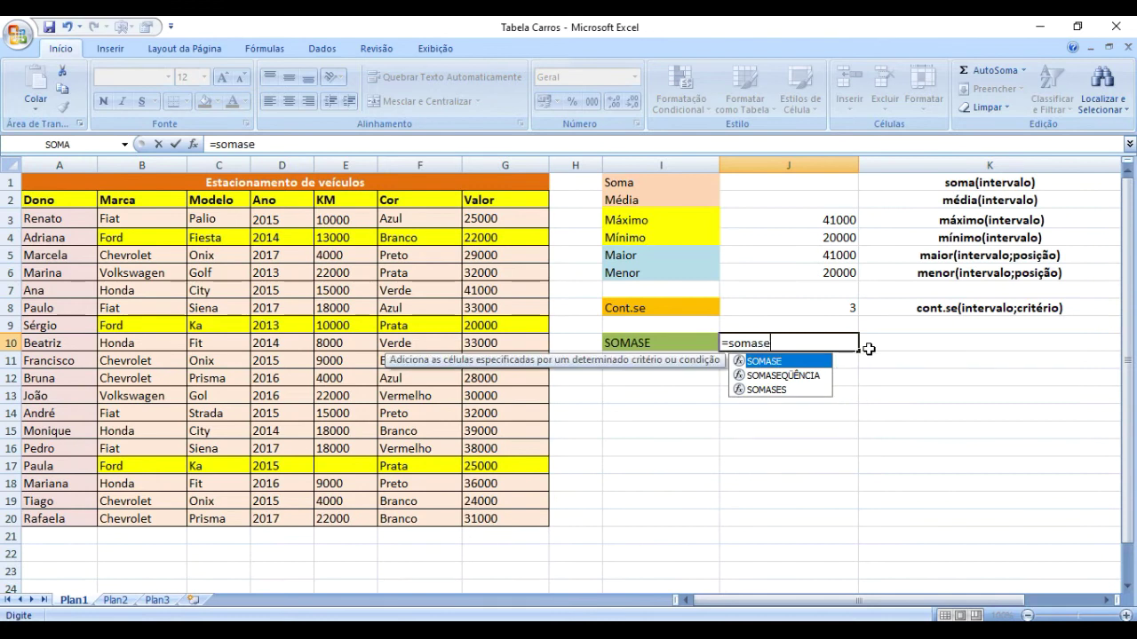
{"action": "type", "text": "("}
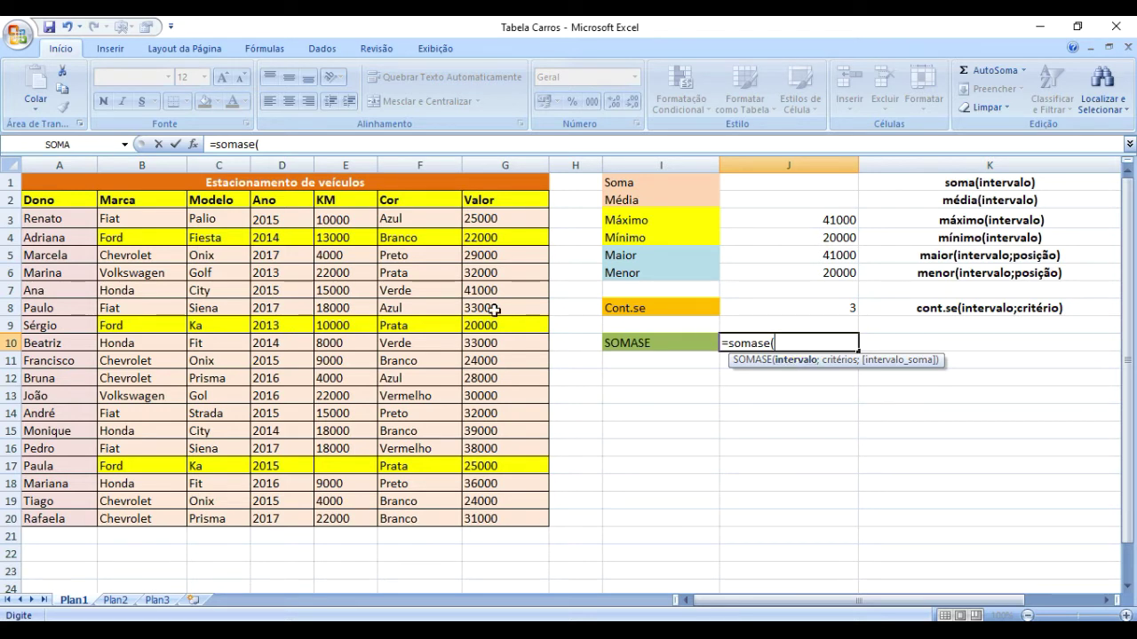
{"action": "left_click_drag", "start_coordinate": [194, 219], "coordinate": [221, 521]}
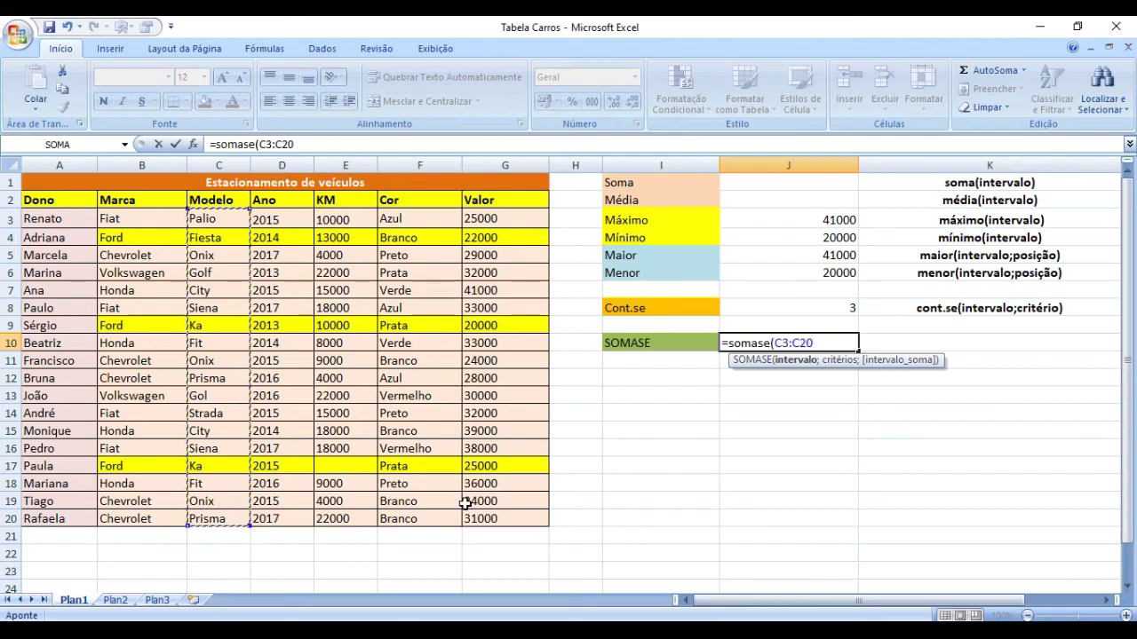
{"action": "type", "text": ";"}
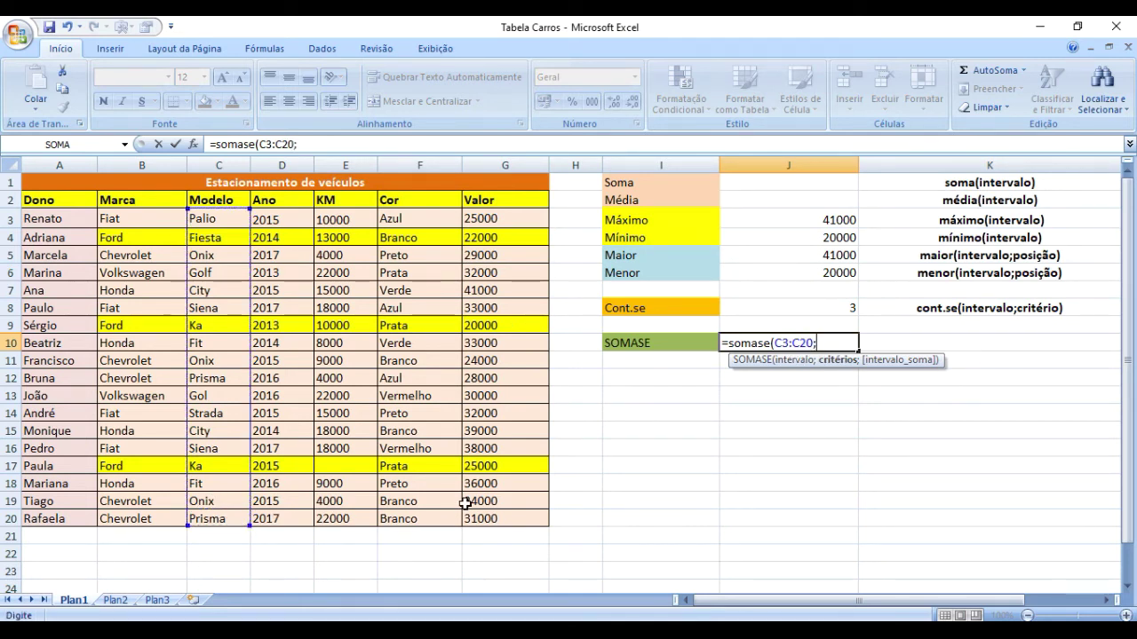
{"action": "type", "text": "\"Onix\";"}
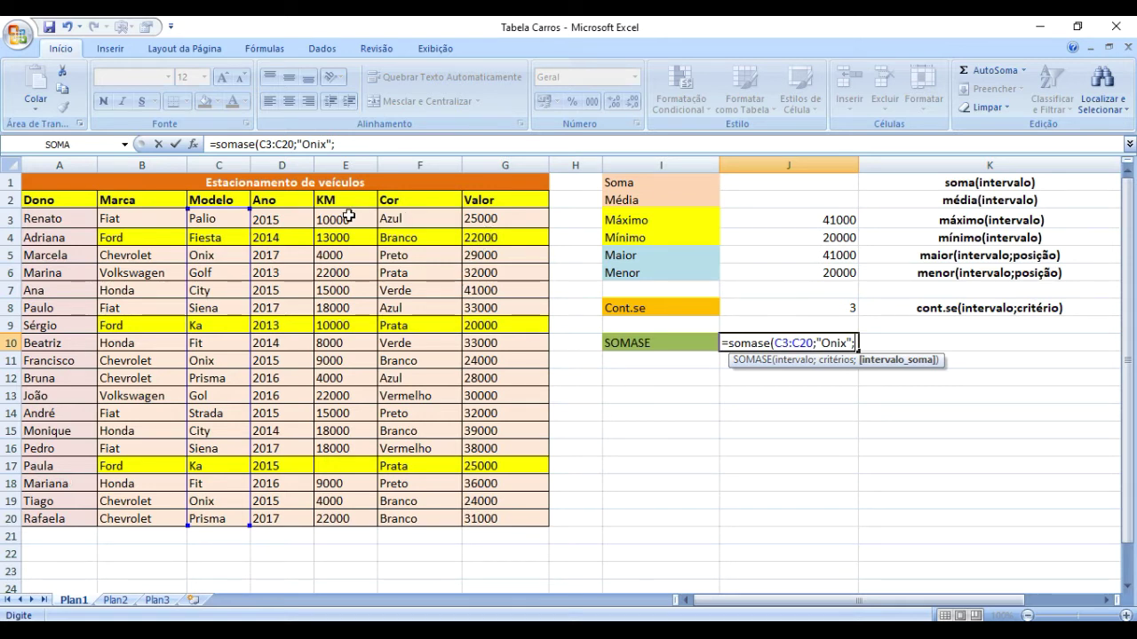
{"action": "left_click_drag", "start_coordinate": [348, 216], "coordinate": [340, 518]}
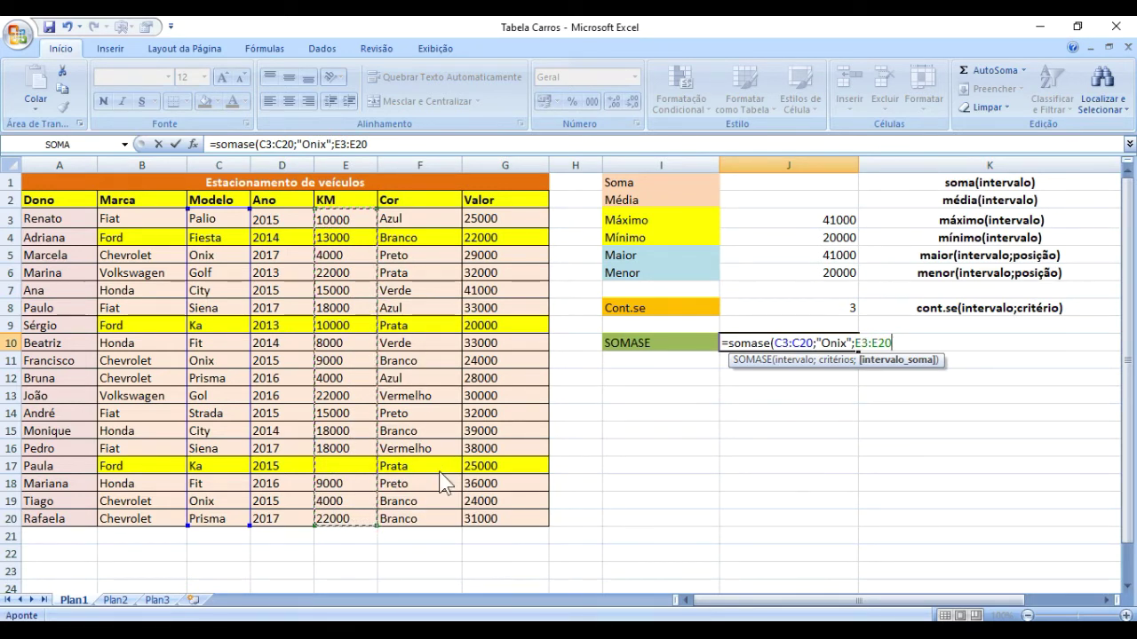
{"action": "type", "text": ")"}
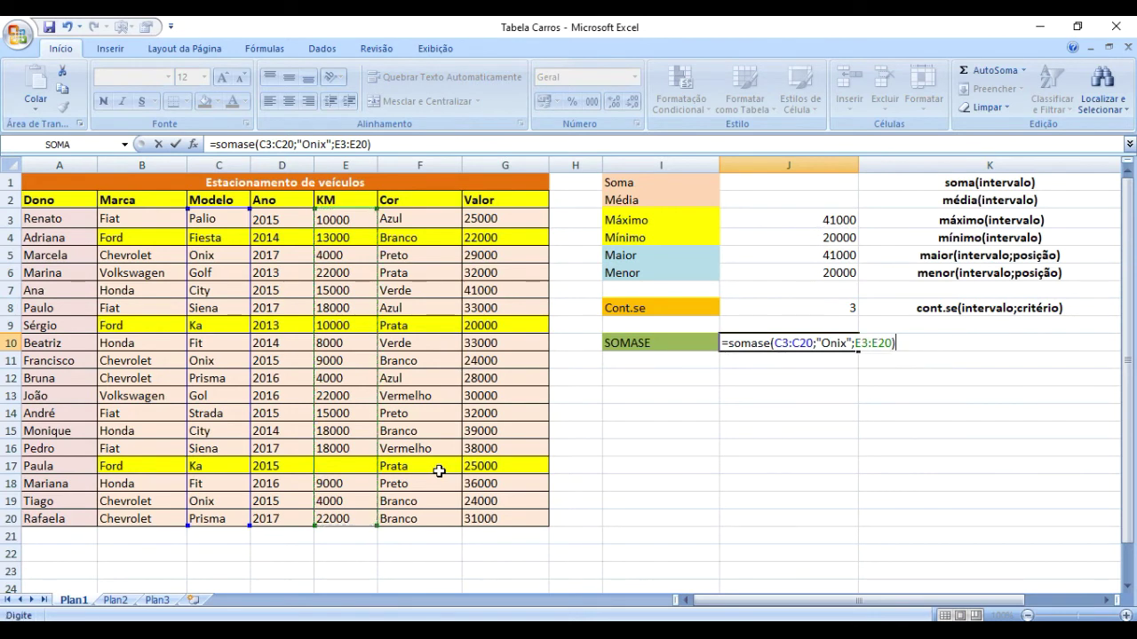
{"action": "key", "text": "Return"}
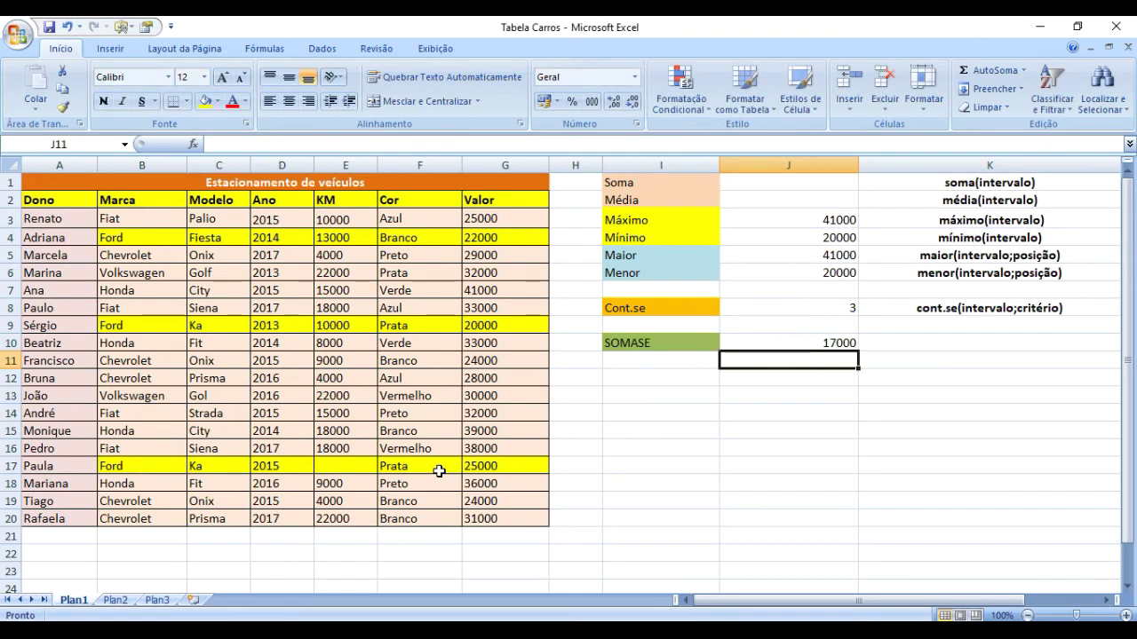
{"action": "left_click", "coordinate": [808, 413]}
{"action": "left_click", "coordinate": [802, 342]}
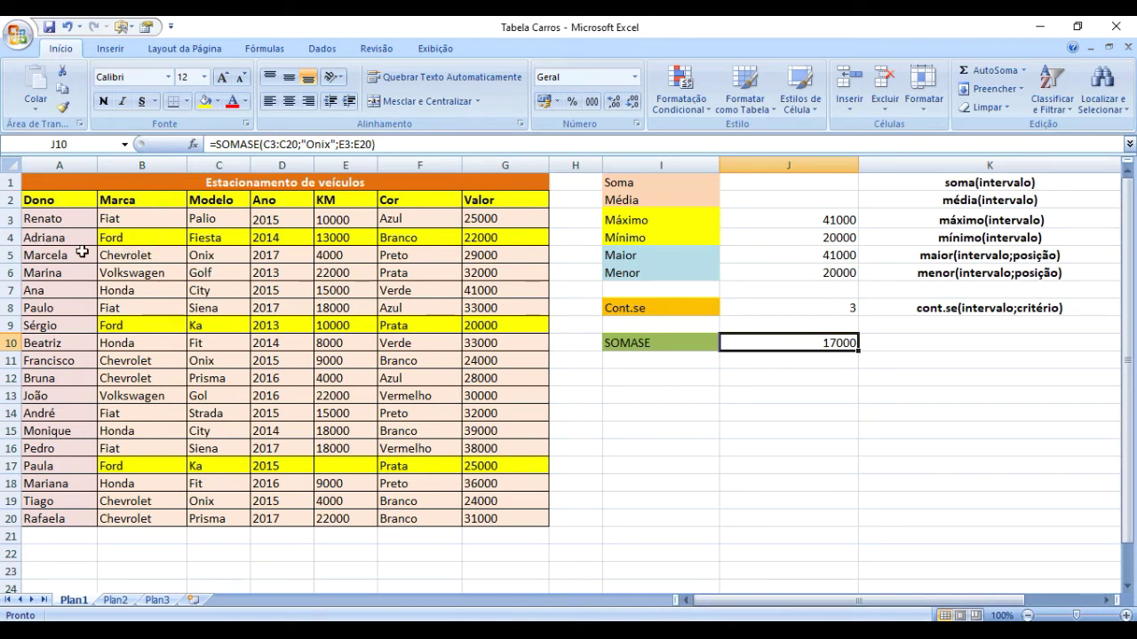
Fill the Onix rows B5:G5, B11:G11 and B19:G19 with light blue.
{"action": "left_click", "coordinate": [173, 262]}
{"action": "left_click_drag", "start_coordinate": [174, 265], "coordinate": [489, 257]}
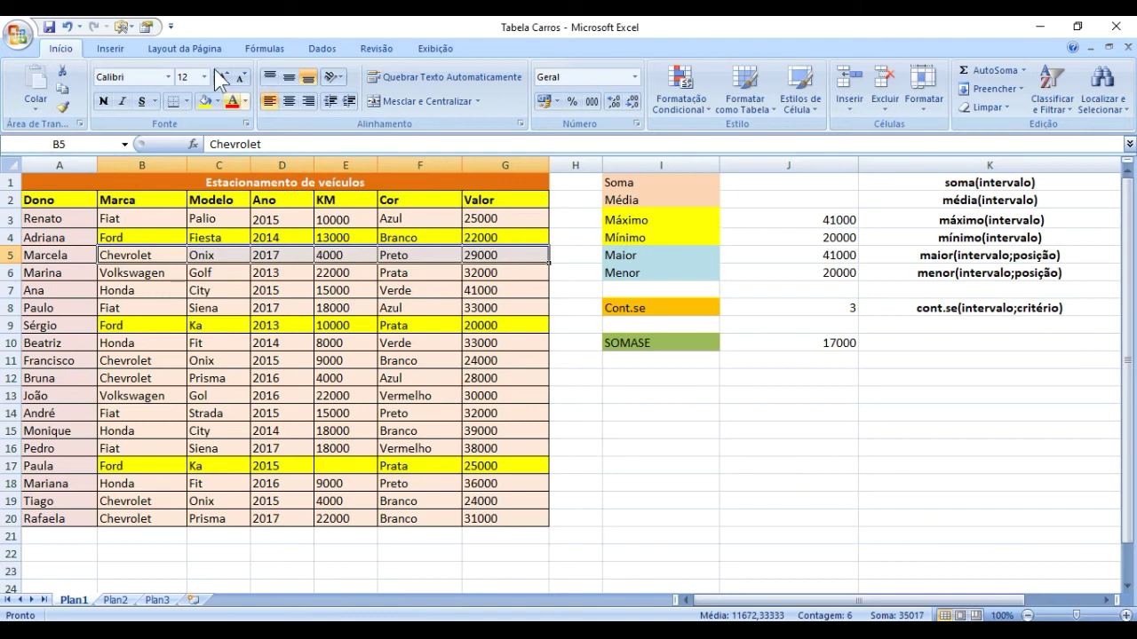
{"action": "left_click", "coordinate": [220, 101]}
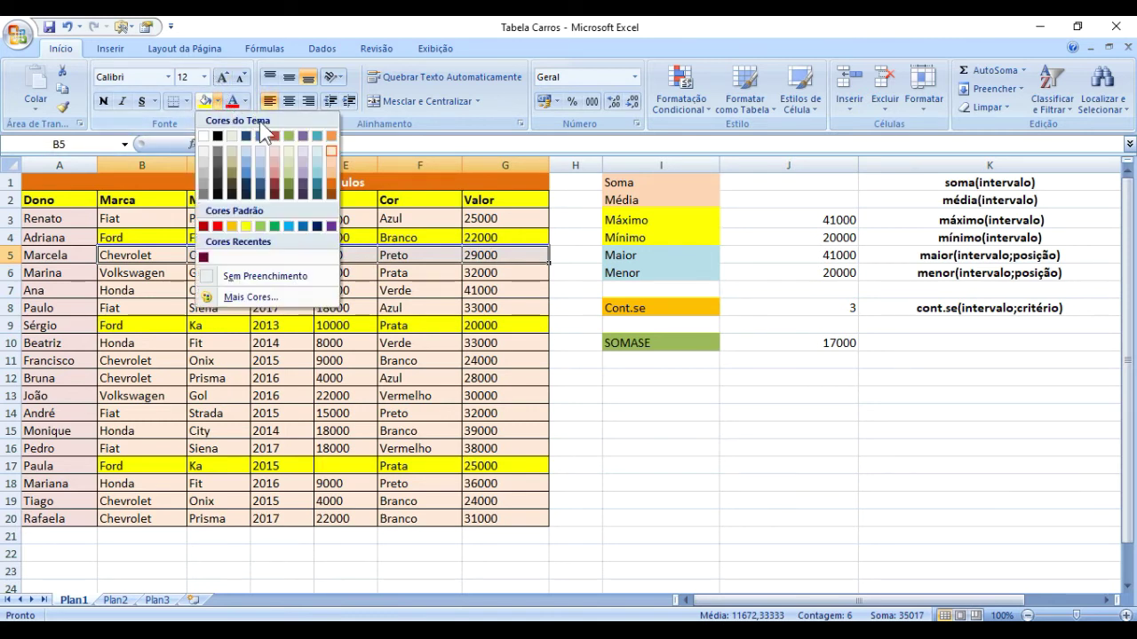
{"action": "left_click", "coordinate": [315, 165]}
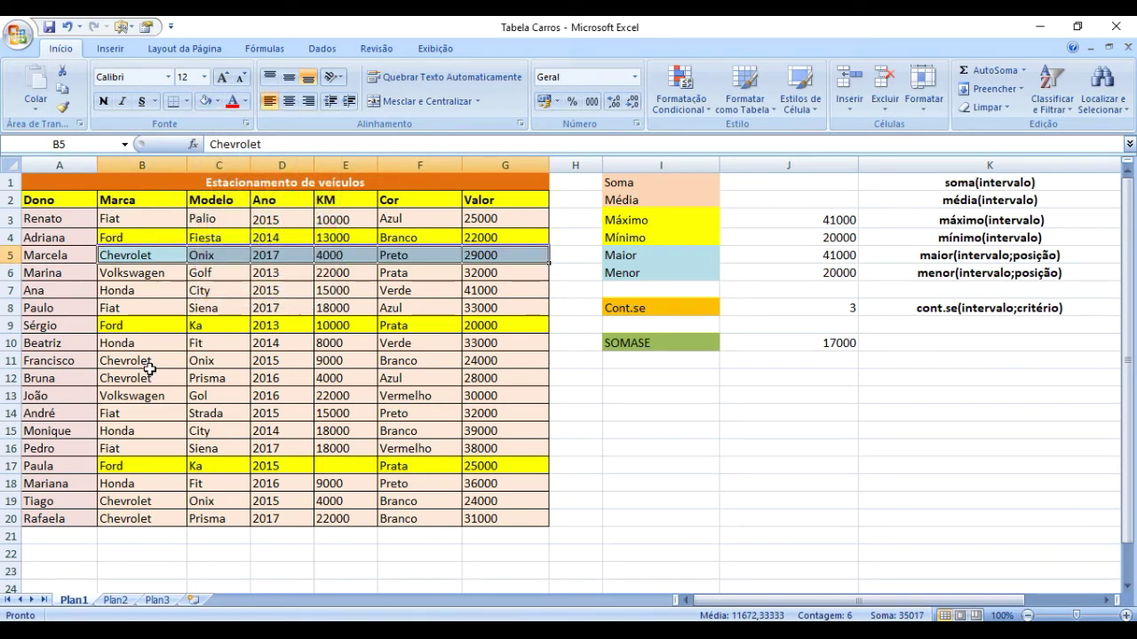
{"action": "left_click_drag", "start_coordinate": [127, 357], "coordinate": [482, 355]}
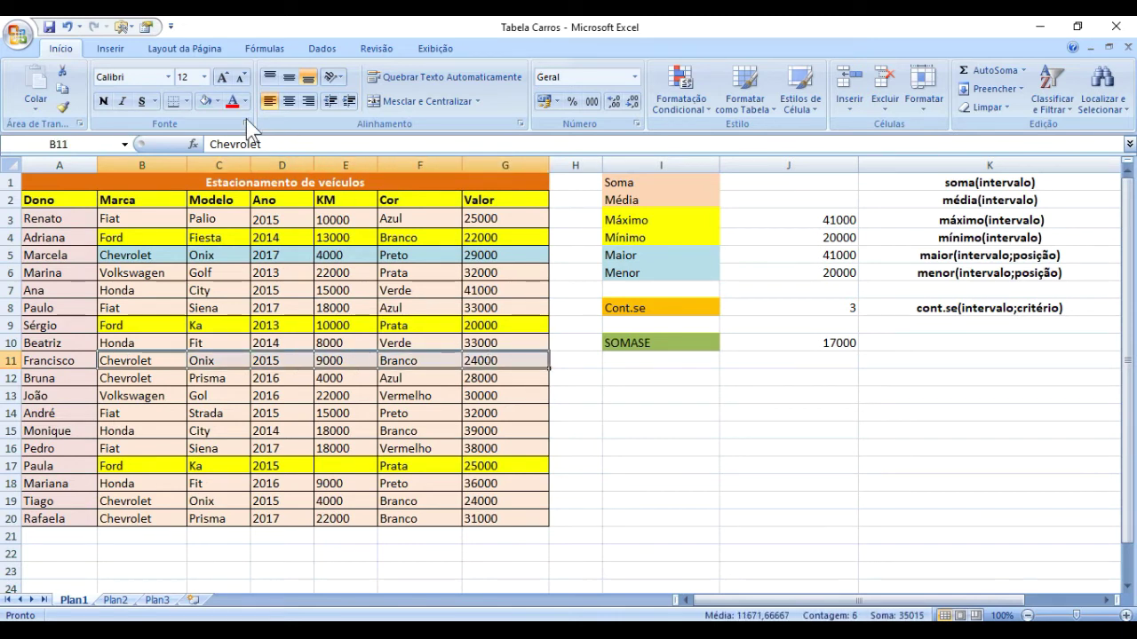
{"action": "left_click", "coordinate": [203, 100]}
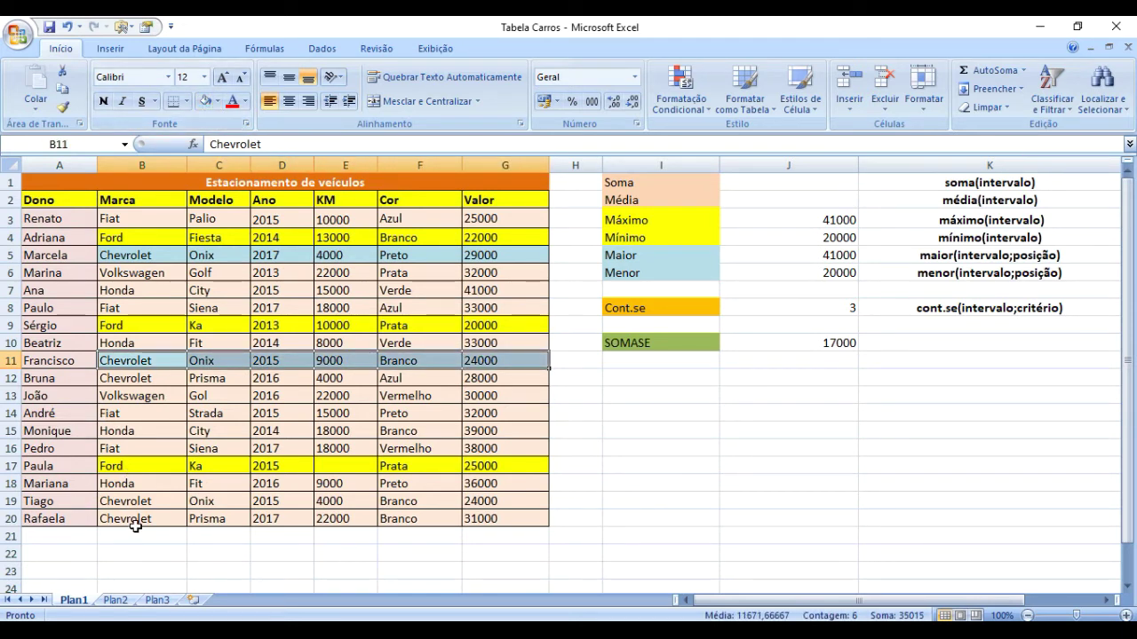
{"action": "left_click_drag", "start_coordinate": [132, 502], "coordinate": [500, 501]}
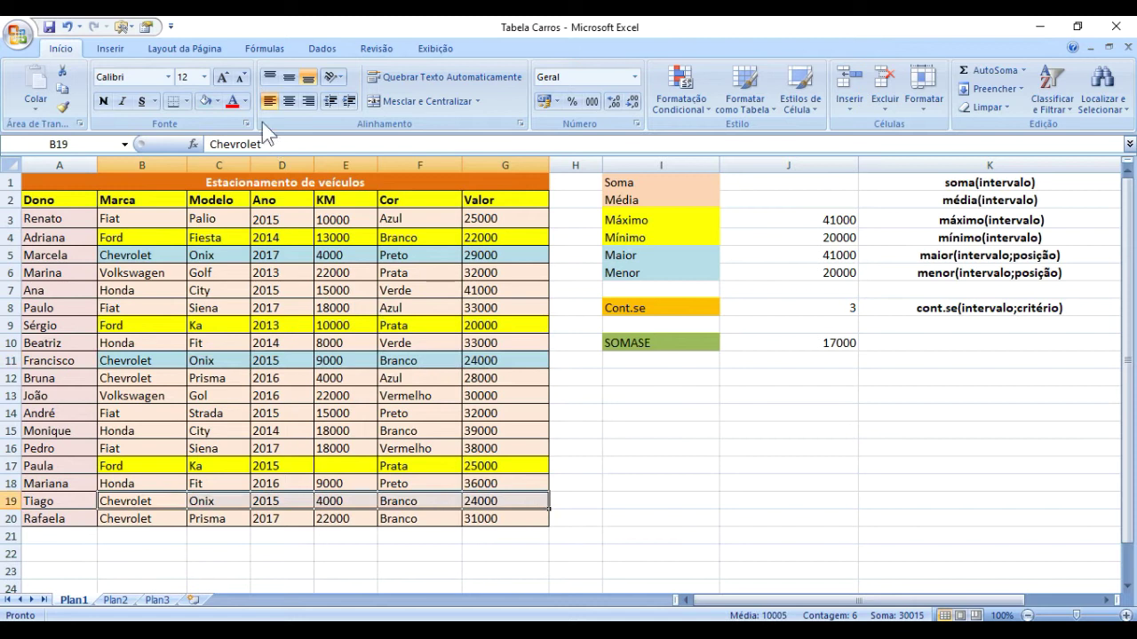
{"action": "left_click", "coordinate": [206, 101]}
{"action": "left_click", "coordinate": [832, 470]}
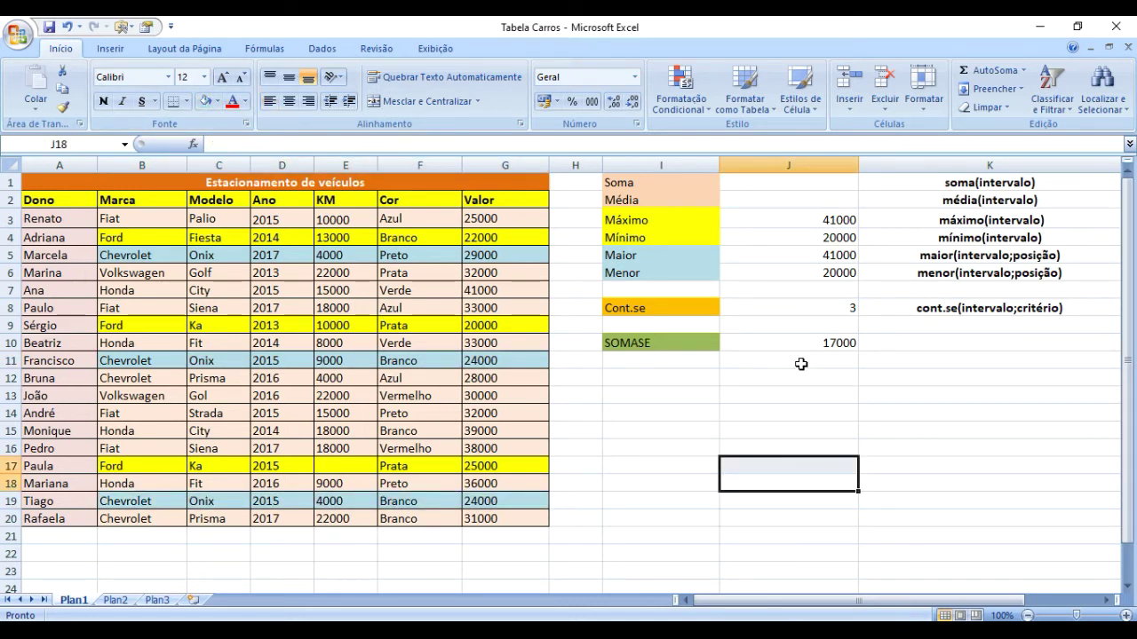
Cross-check the Onix KM sum with =E5+E11+E19 in J11, and clear that cell again.
{"action": "left_click", "coordinate": [816, 361]}
{"action": "type", "text": "="}
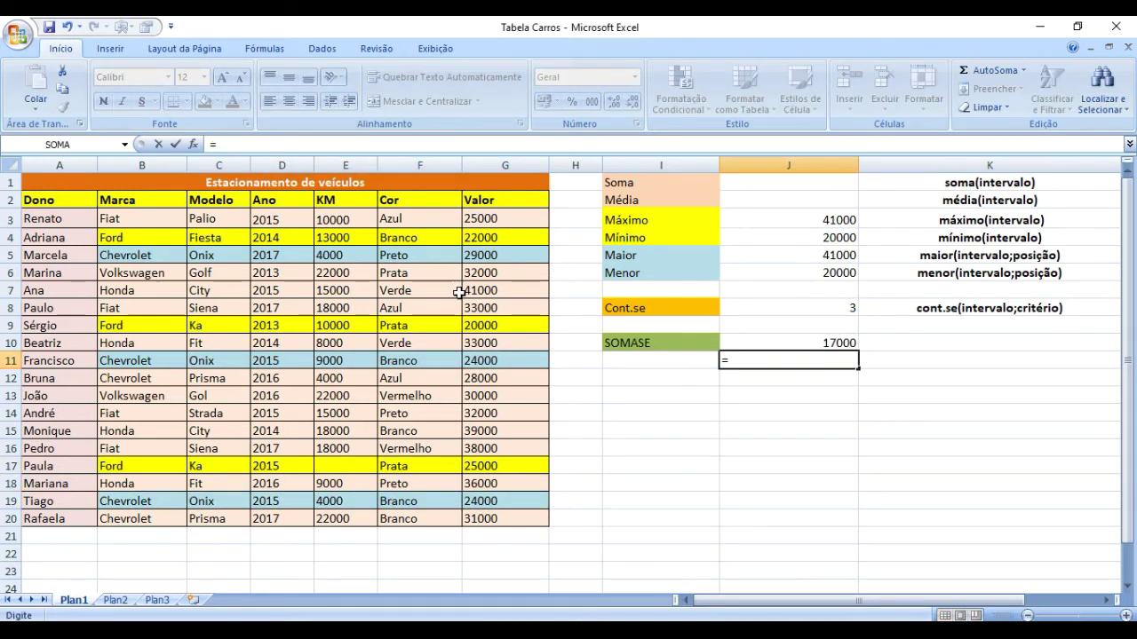
{"action": "left_click", "coordinate": [342, 256]}
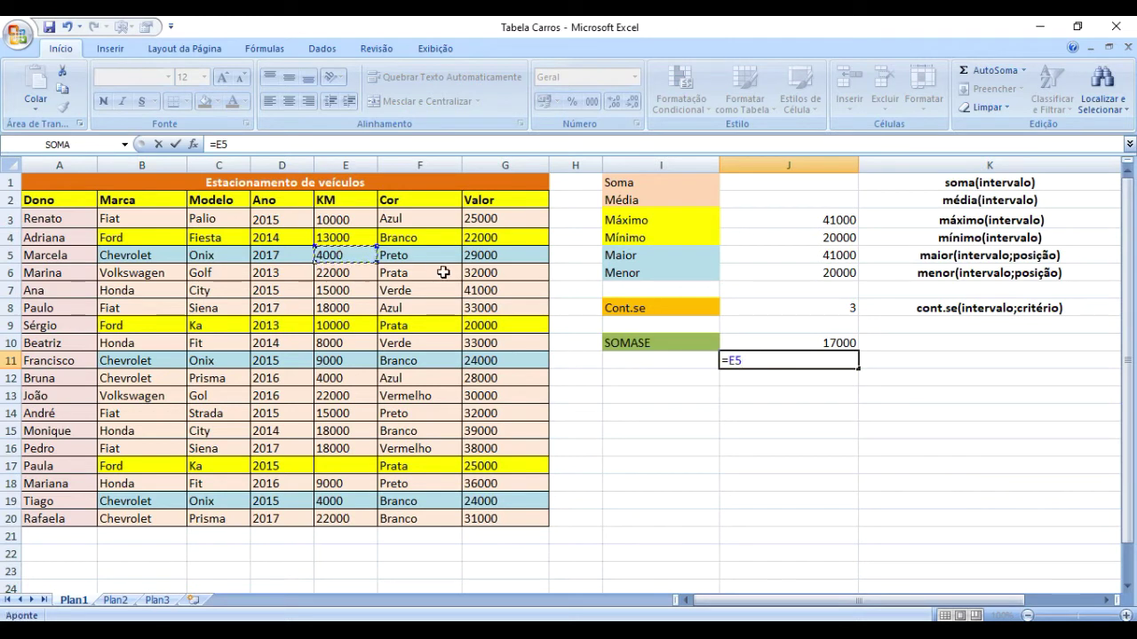
{"action": "type", "text": "+"}
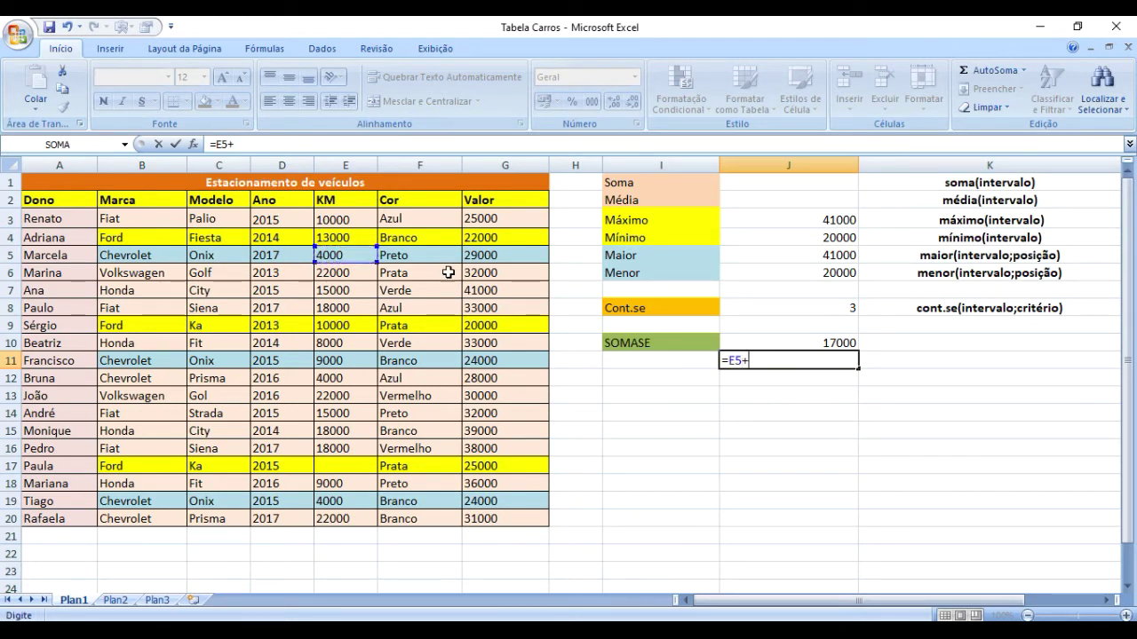
{"action": "left_click", "coordinate": [339, 360]}
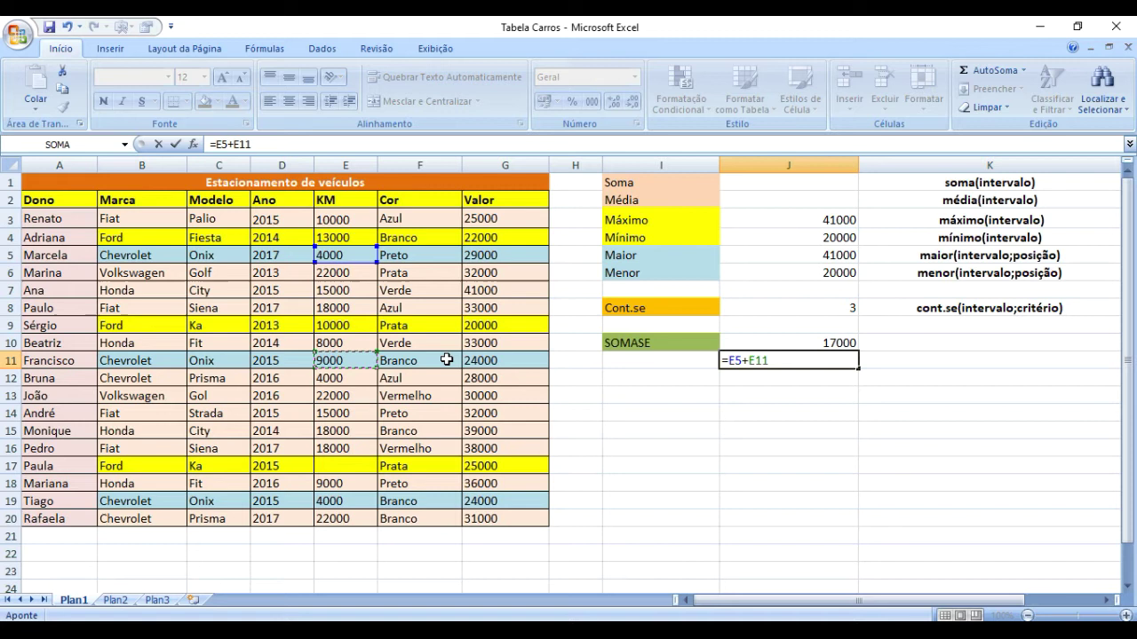
{"action": "type", "text": "+"}
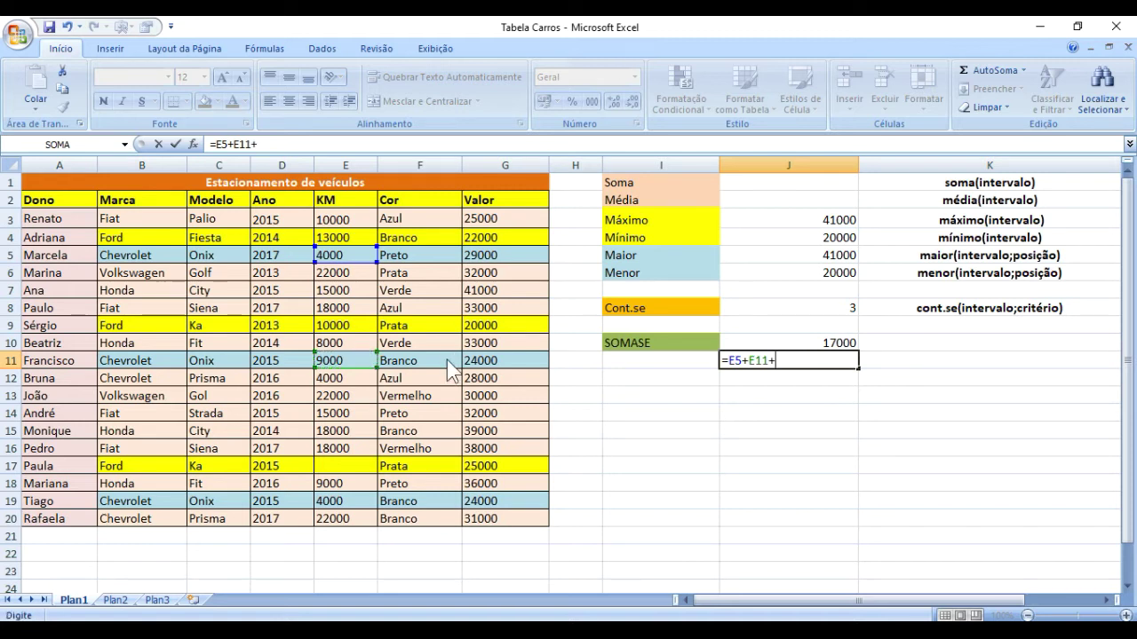
{"action": "left_click", "coordinate": [354, 503]}
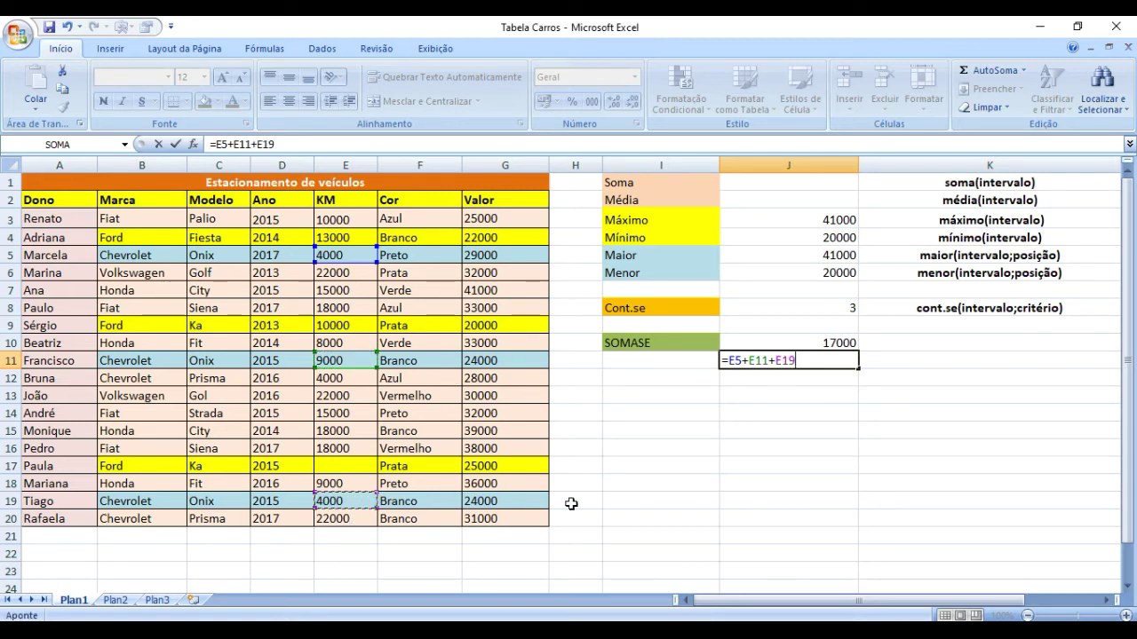
{"action": "key", "text": "Return"}
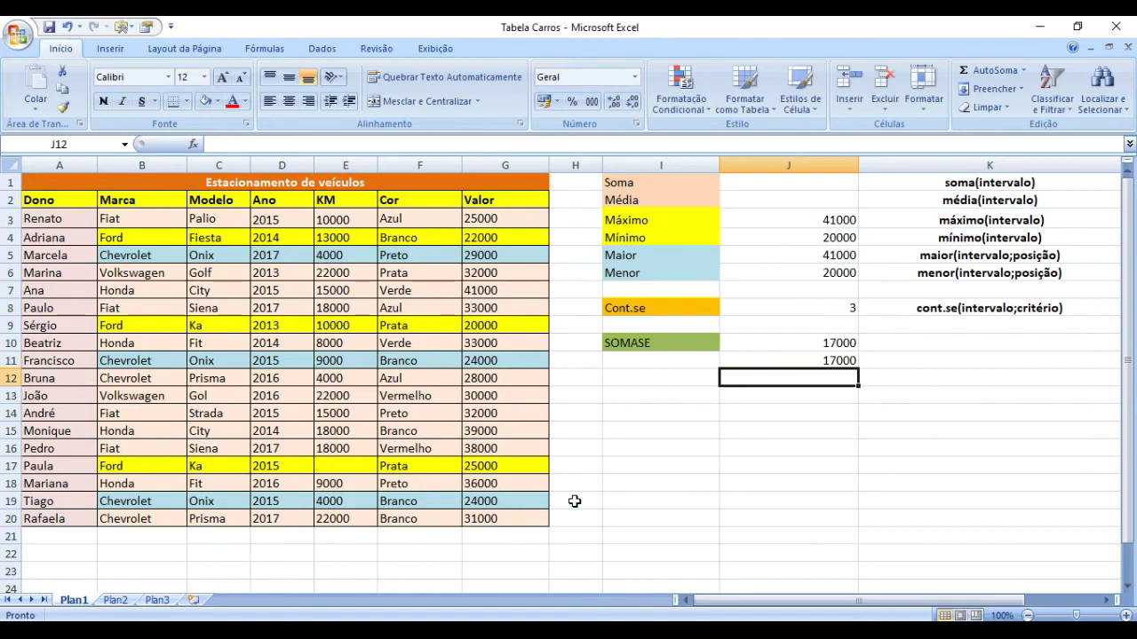
{"action": "key", "text": "Up"}
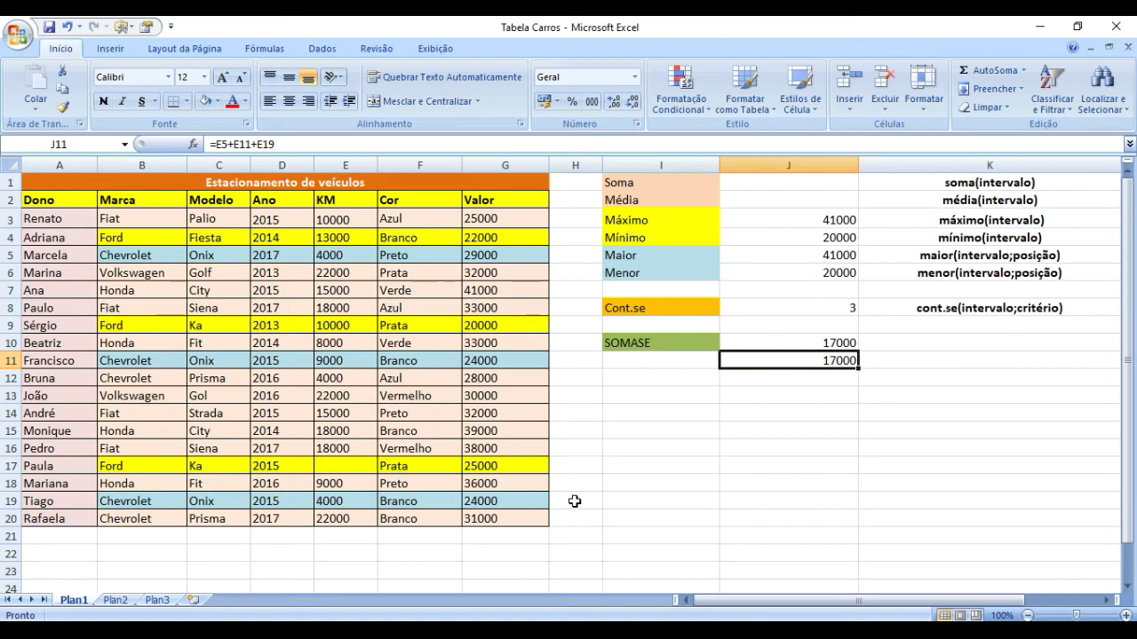
{"action": "key", "text": "Delete"}
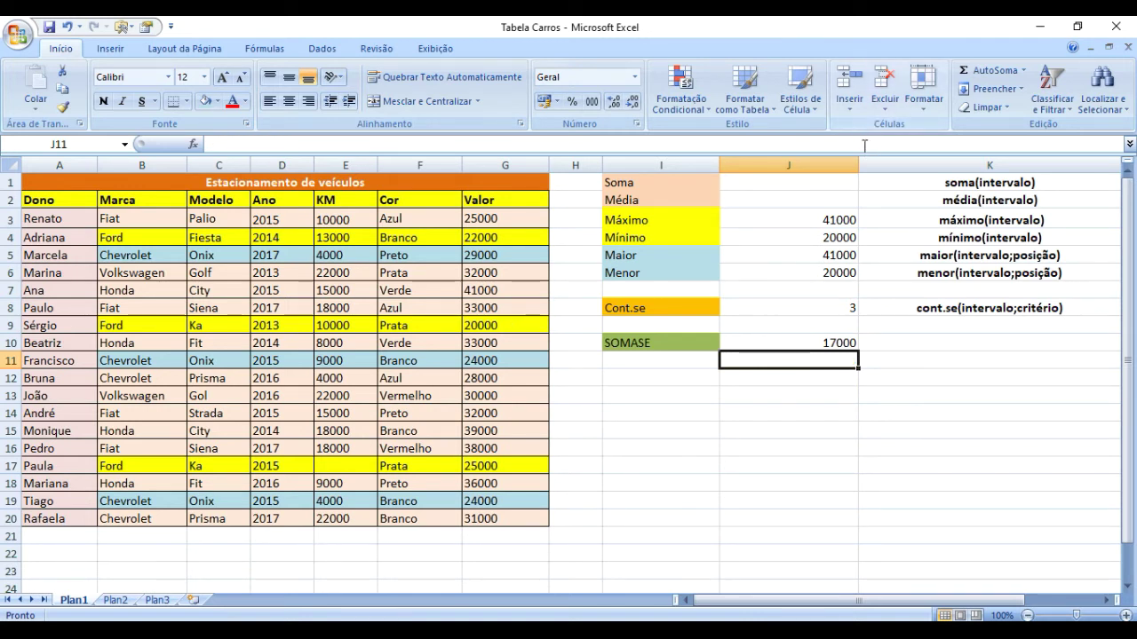
Narrow column J and enter the syntax note "somase(intervalo do critério, critério, intervalo soma)" in K10.
{"action": "left_click_drag", "start_coordinate": [858, 165], "coordinate": [804, 164]}
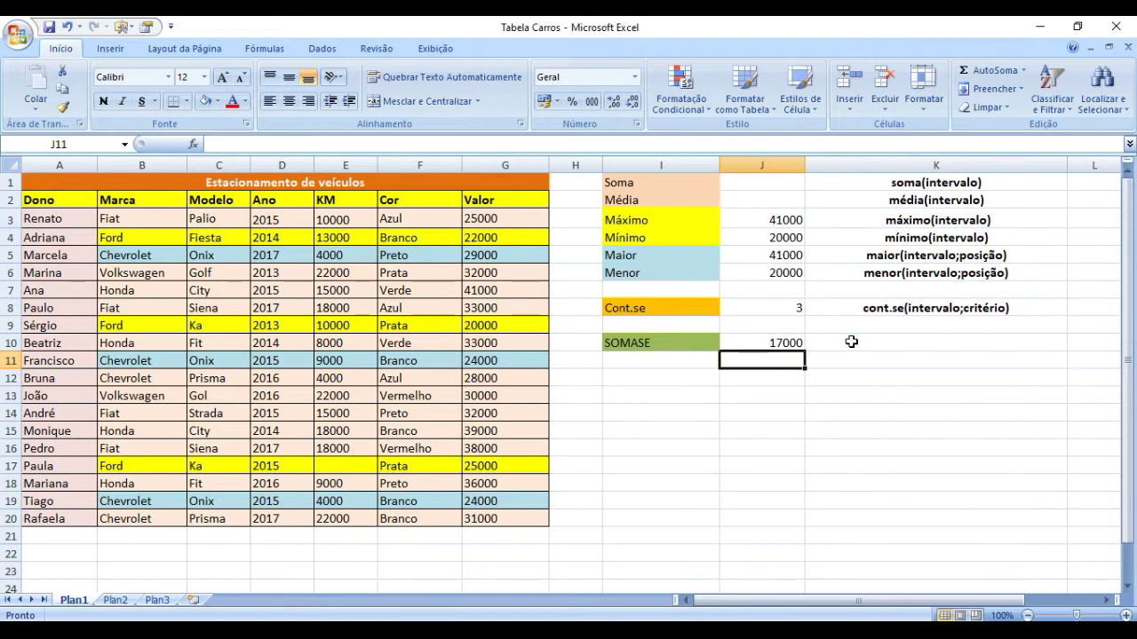
{"action": "left_click", "coordinate": [949, 344]}
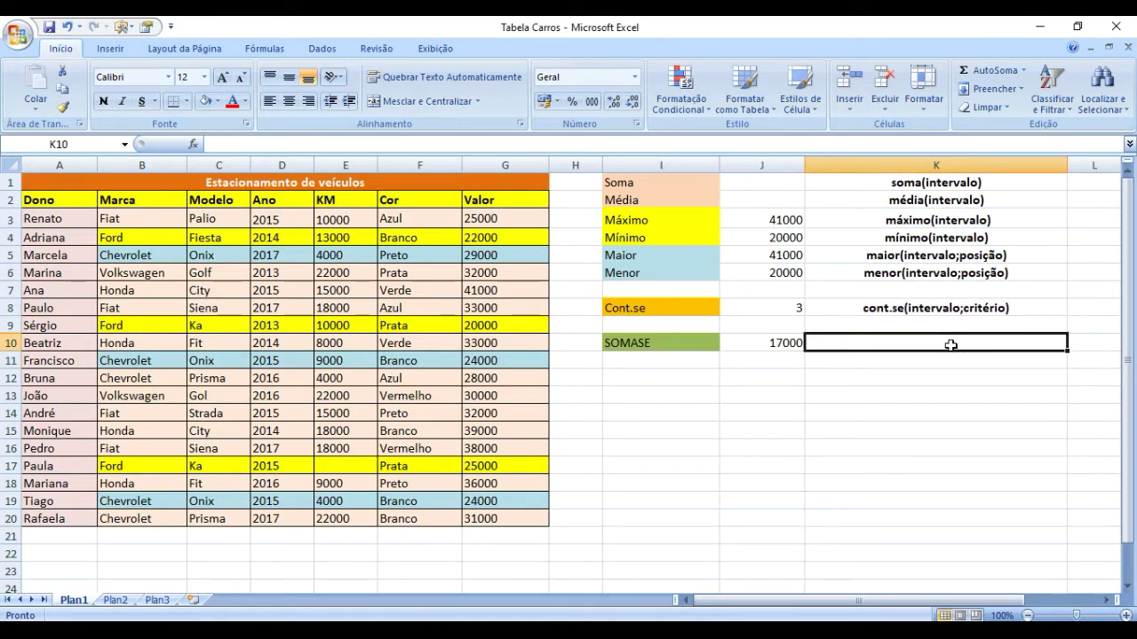
{"action": "type", "text": "somase("}
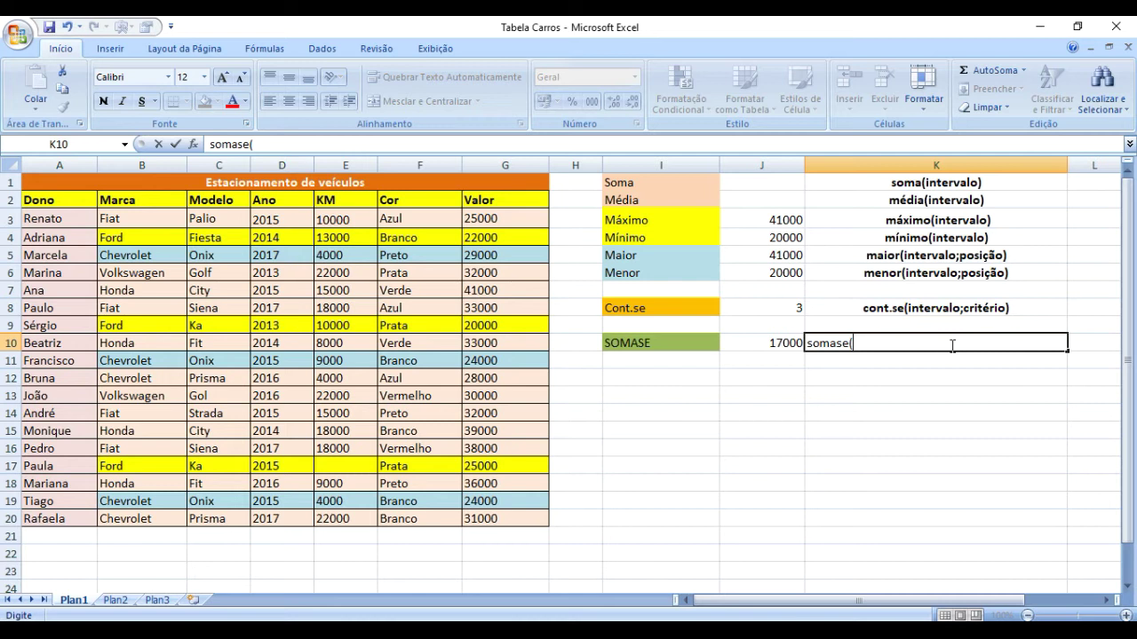
{"action": "type", "text": "intervalo"}
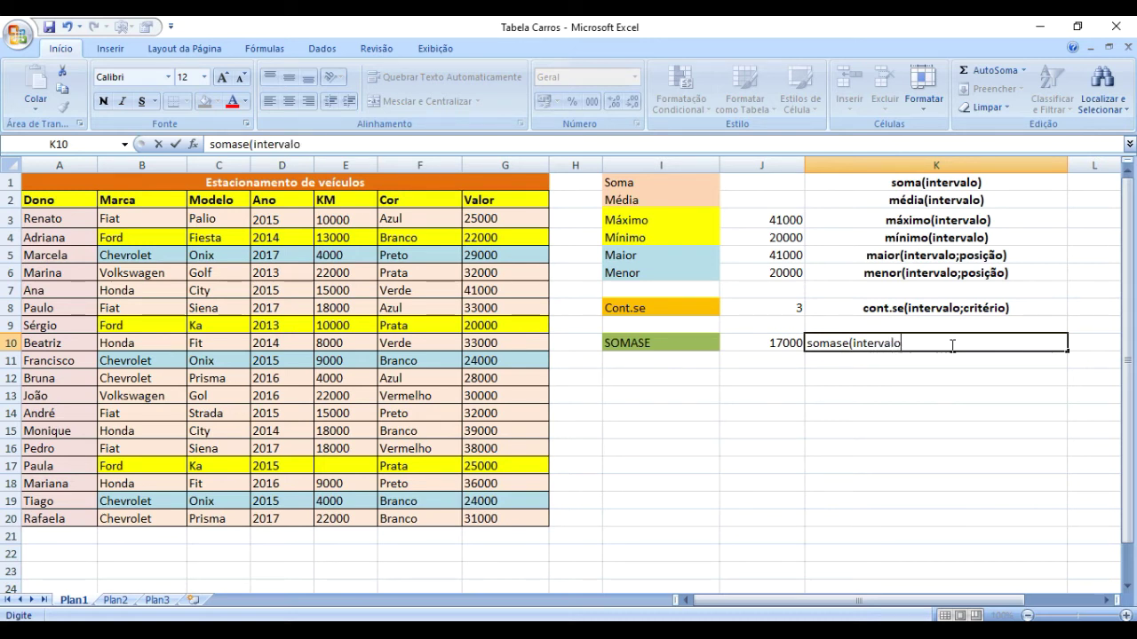
{"action": "type", "text": " de"}
{"action": "type", "text": " critério"}
{"action": "type", "text": ", int"}
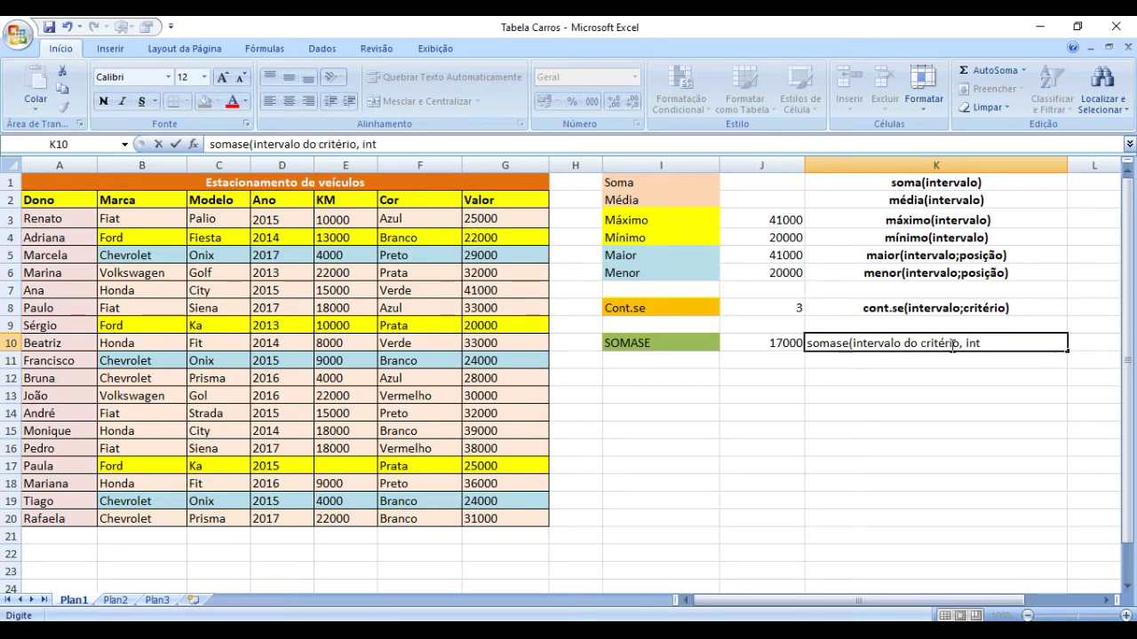
{"action": "key", "text": "BackSpace"}
{"action": "key", "text": "BackSpace"}
{"action": "type", "text": "critério, interval"}
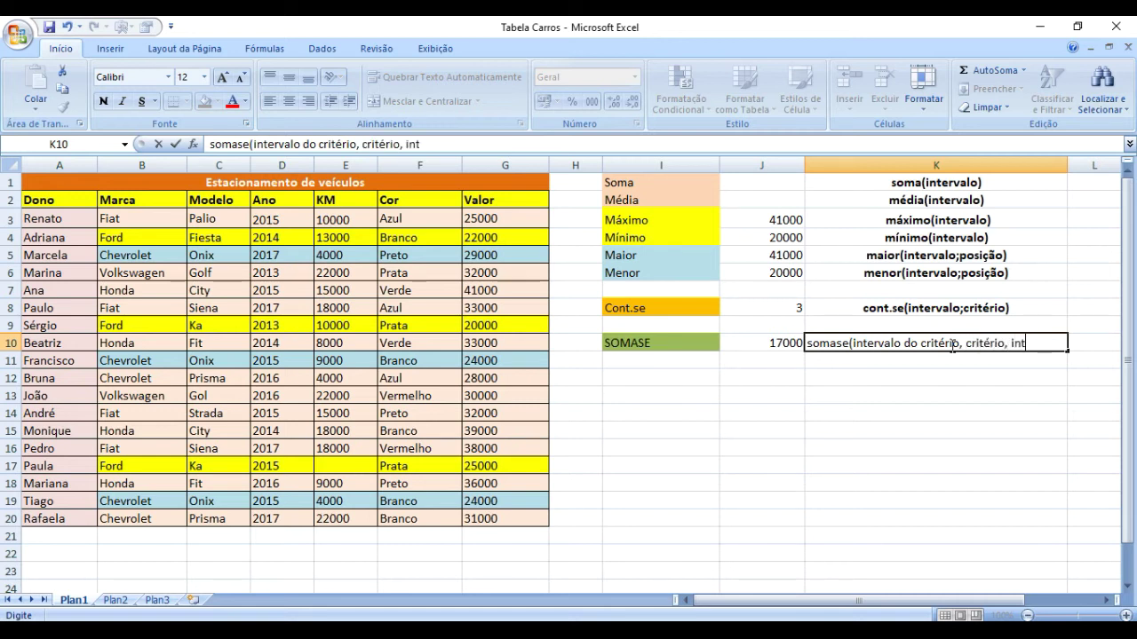
{"action": "type", "text": "o soma)"}
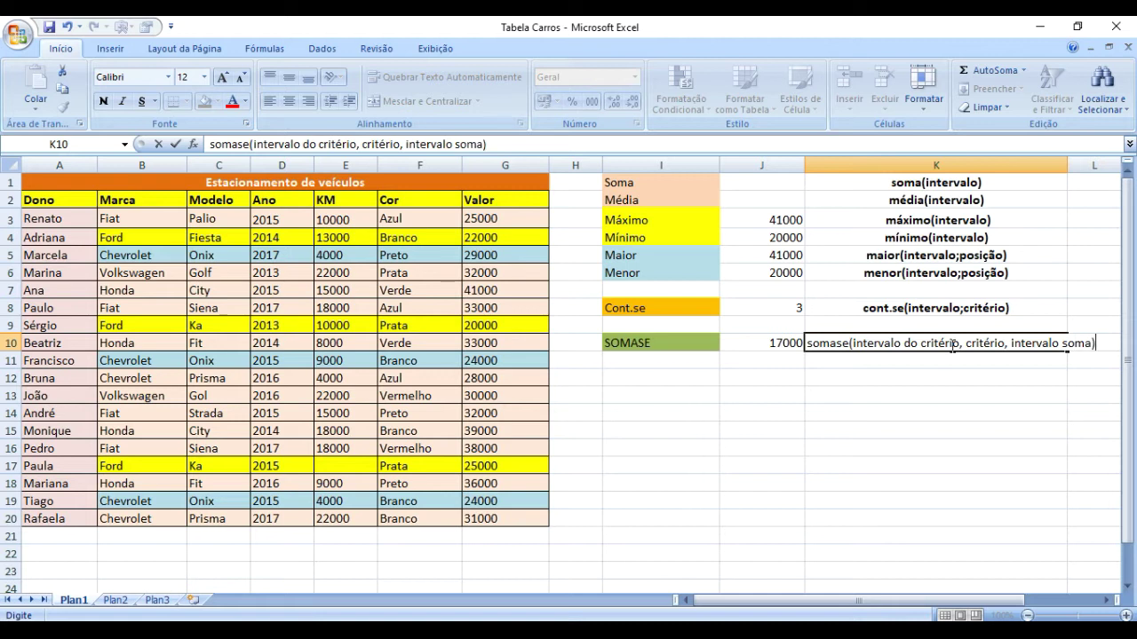
{"action": "key", "text": "Return"}
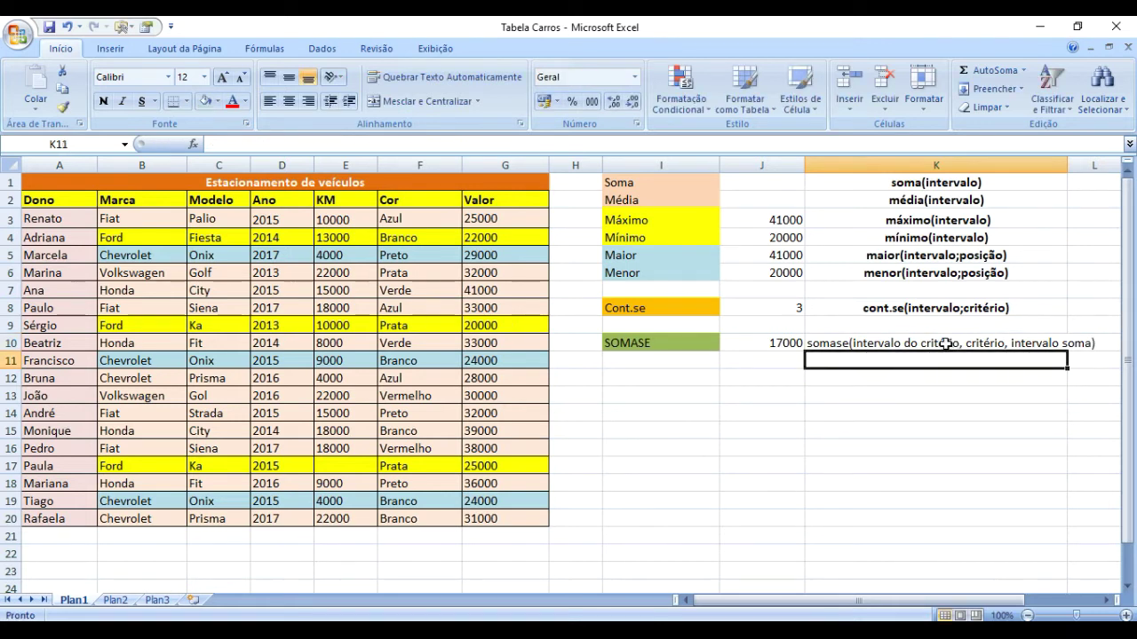
Widen column K and make the somase syntax note in K10 bold.
{"action": "double_click", "coordinate": [1067, 164]}
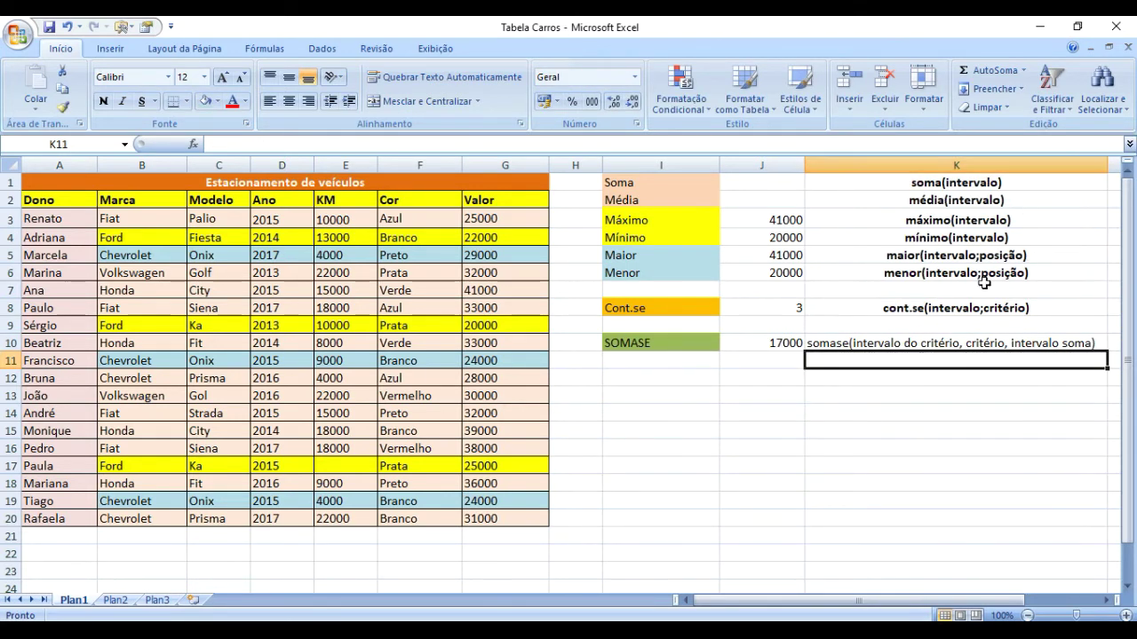
{"action": "left_click", "coordinate": [894, 442]}
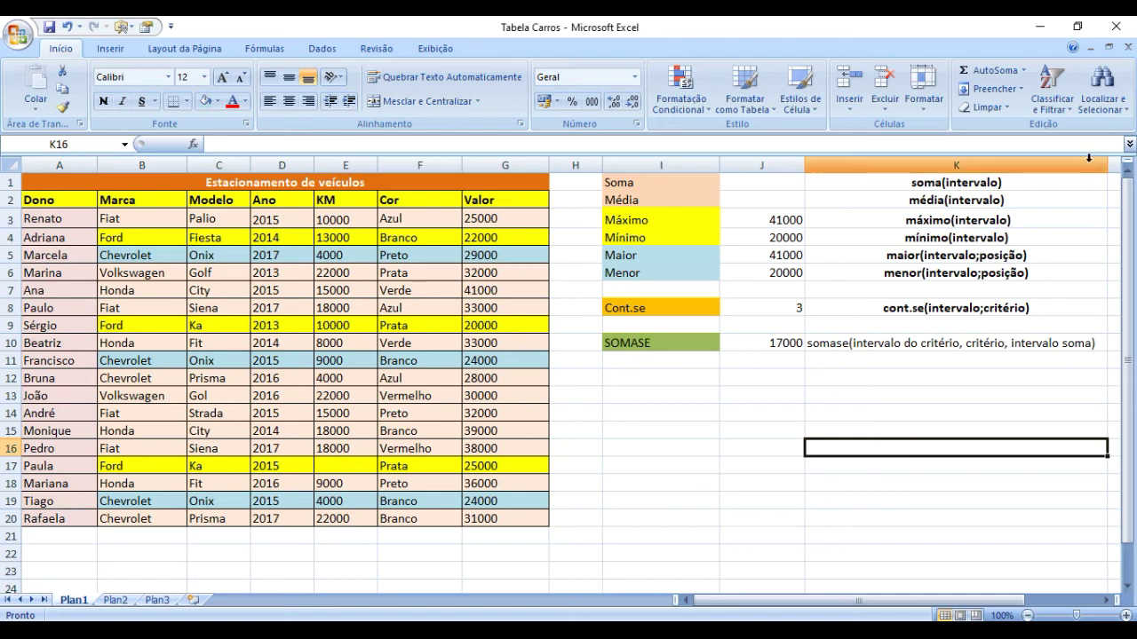
{"action": "left_click", "coordinate": [863, 344]}
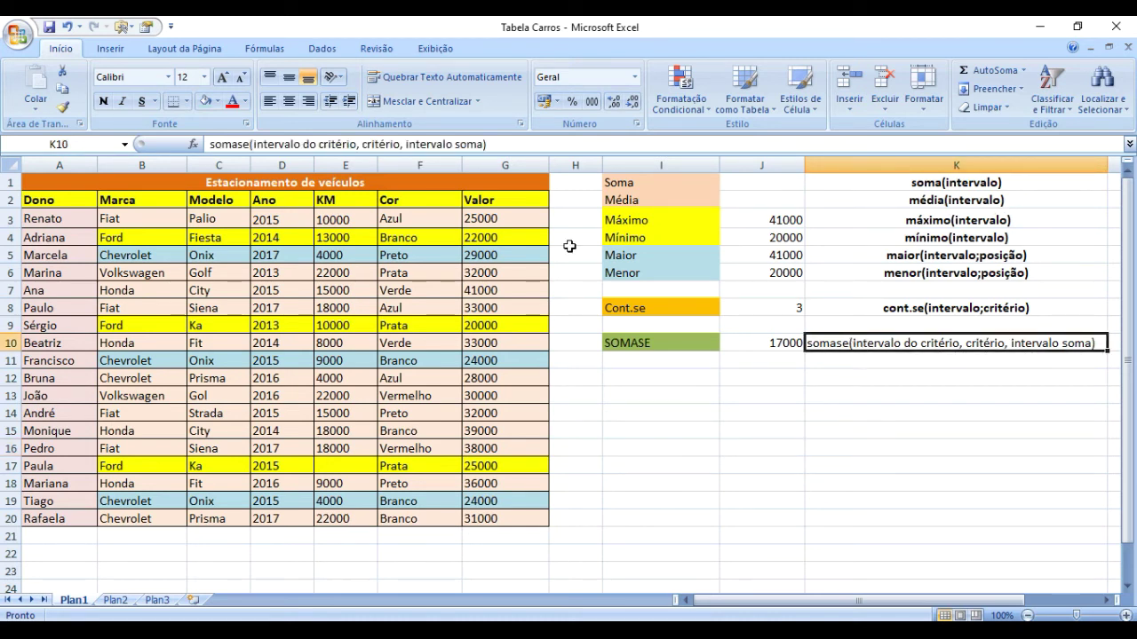
{"action": "left_click", "coordinate": [103, 101]}
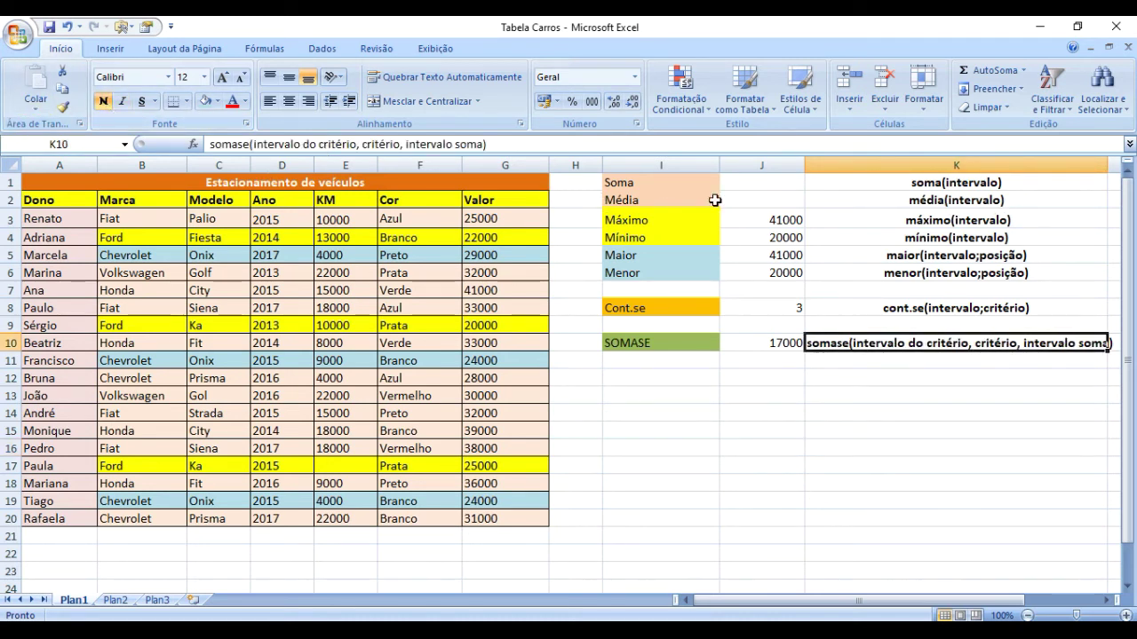
Readjust the widths of columns J and K so the bold note in K10 fits, and centre it.
{"action": "left_click_drag", "start_coordinate": [805, 166], "coordinate": [786, 171]}
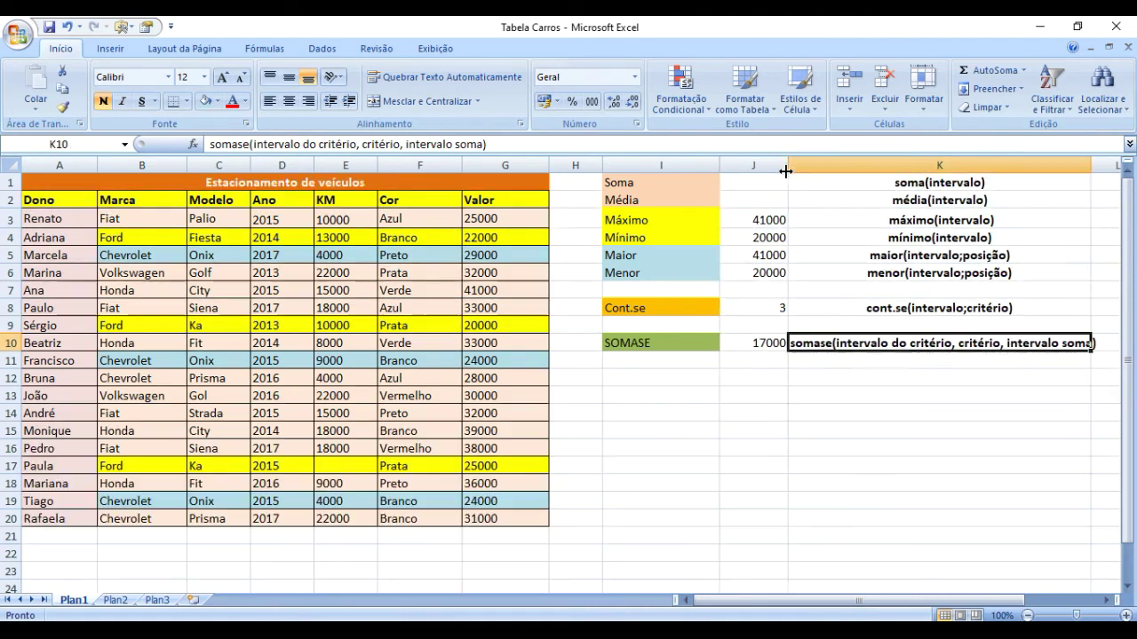
{"action": "left_click", "coordinate": [936, 429]}
{"action": "left_click_drag", "start_coordinate": [1094, 171], "coordinate": [1108, 171]}
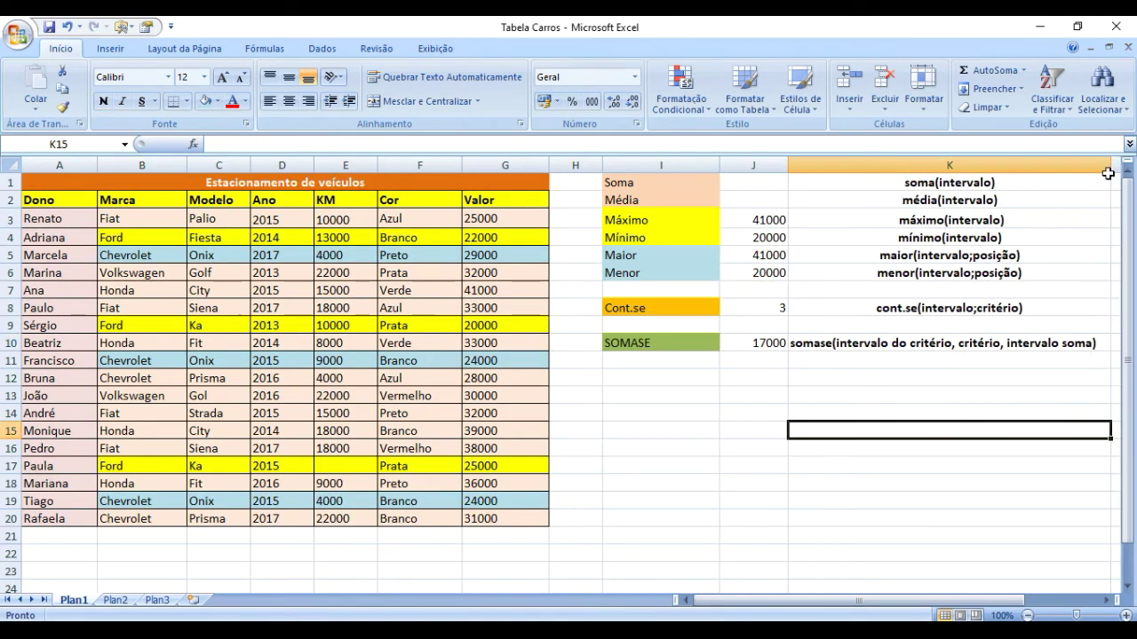
{"action": "left_click", "coordinate": [919, 396]}
{"action": "left_click", "coordinate": [859, 347]}
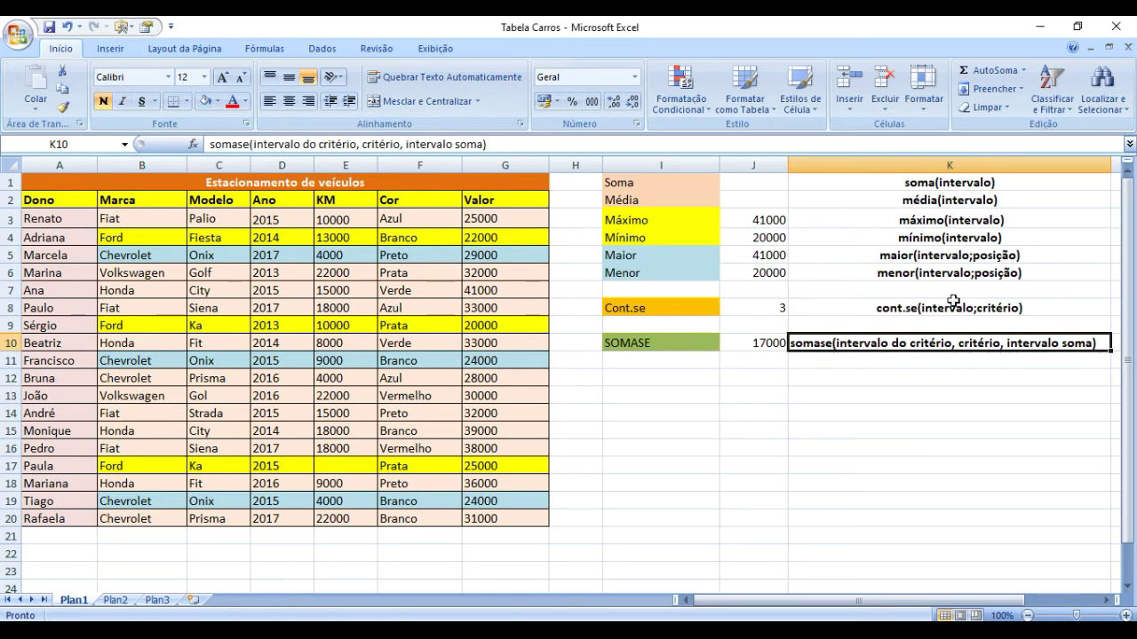
{"action": "left_click_drag", "start_coordinate": [1108, 168], "coordinate": [1122, 170]}
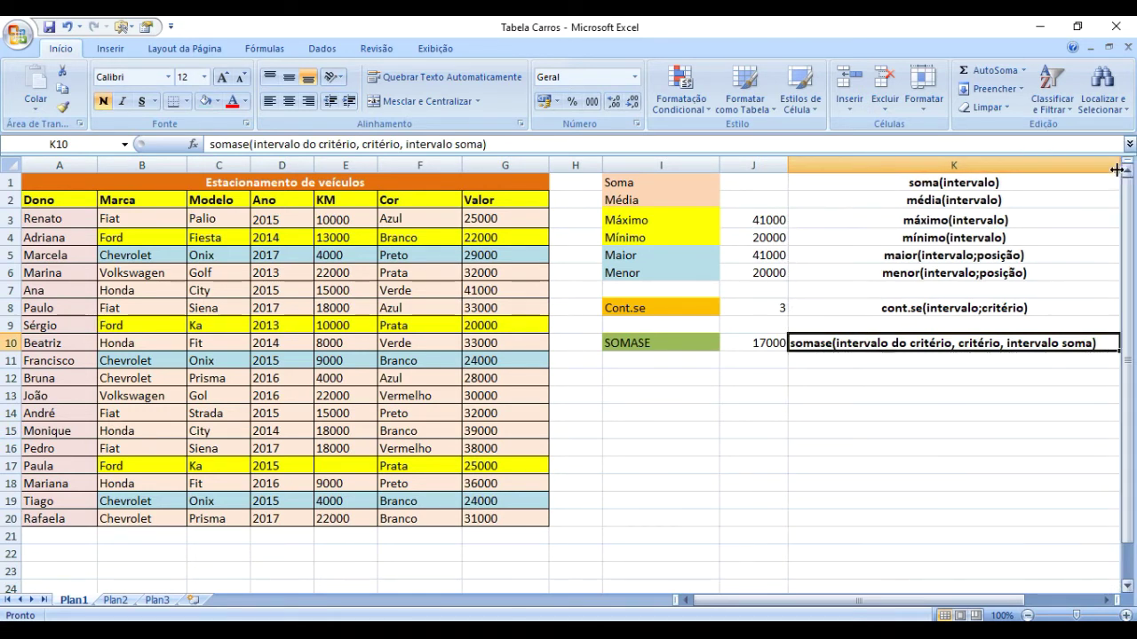
{"action": "left_click", "coordinate": [289, 102]}
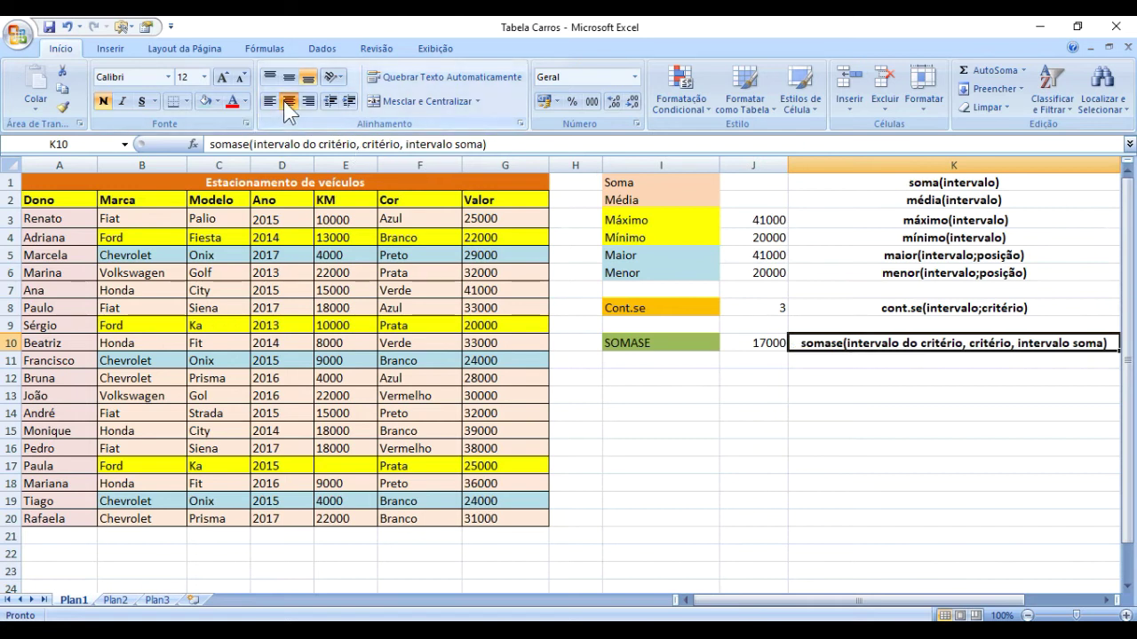
{"action": "left_click", "coordinate": [984, 517]}
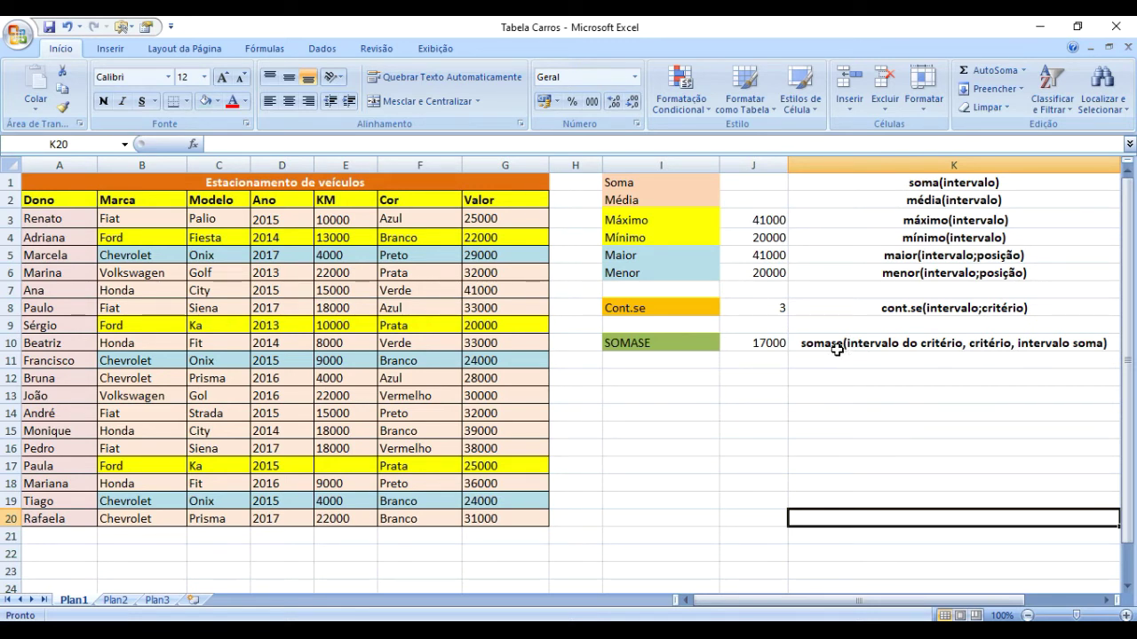
Fill the vehicle data range B3:G20 with light orange, replacing the yellow and blue row highlights.
{"action": "left_click", "coordinate": [775, 343]}
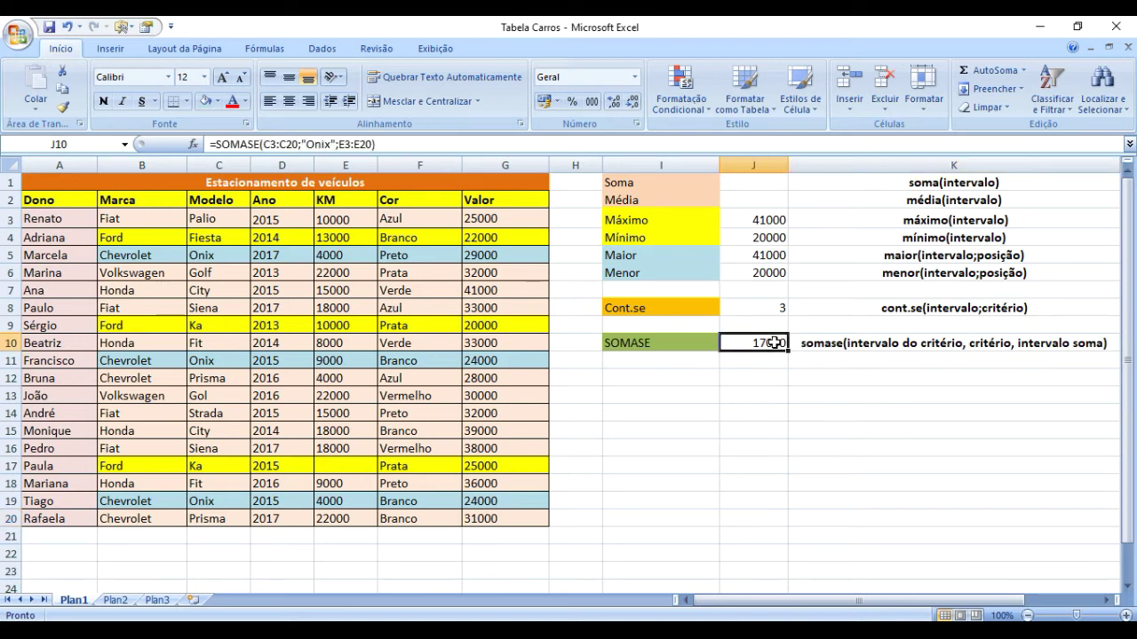
{"action": "left_click_drag", "start_coordinate": [504, 520], "coordinate": [127, 221]}
{"action": "left_click", "coordinate": [216, 102]}
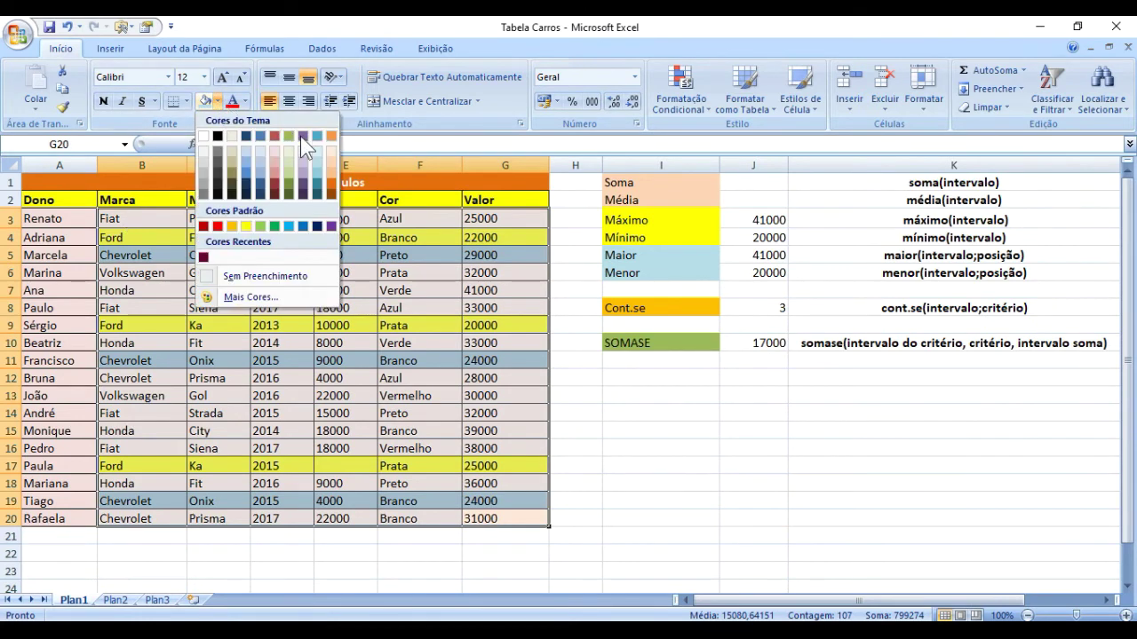
{"action": "left_click", "coordinate": [335, 153]}
{"action": "left_click", "coordinate": [680, 468]}
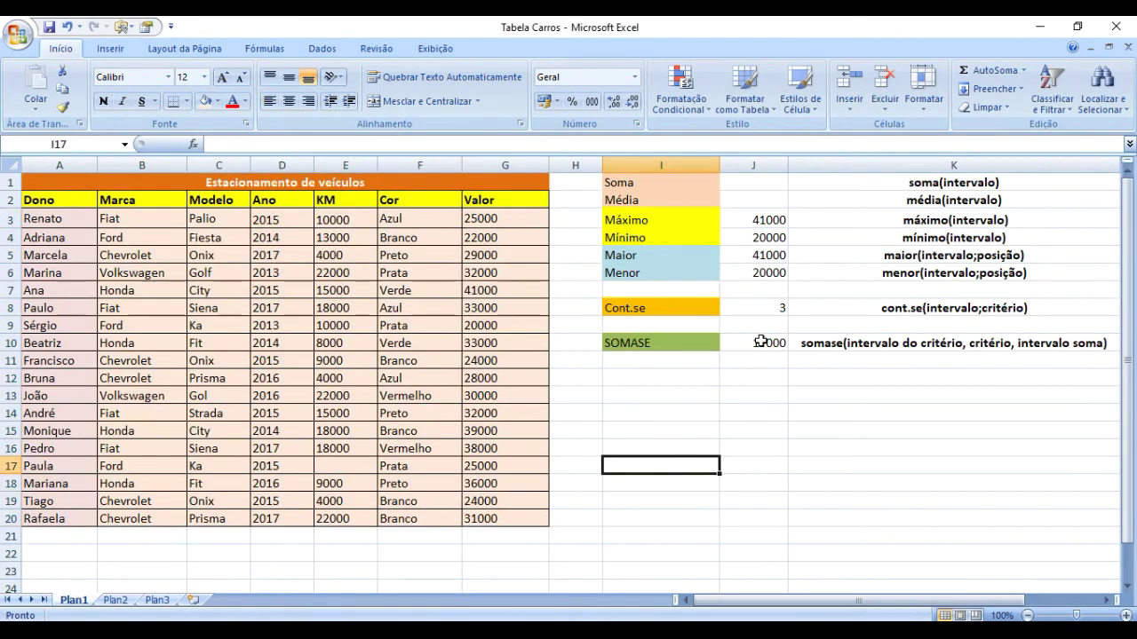
{"action": "left_click", "coordinate": [761, 343]}
{"action": "type", "text": "="}
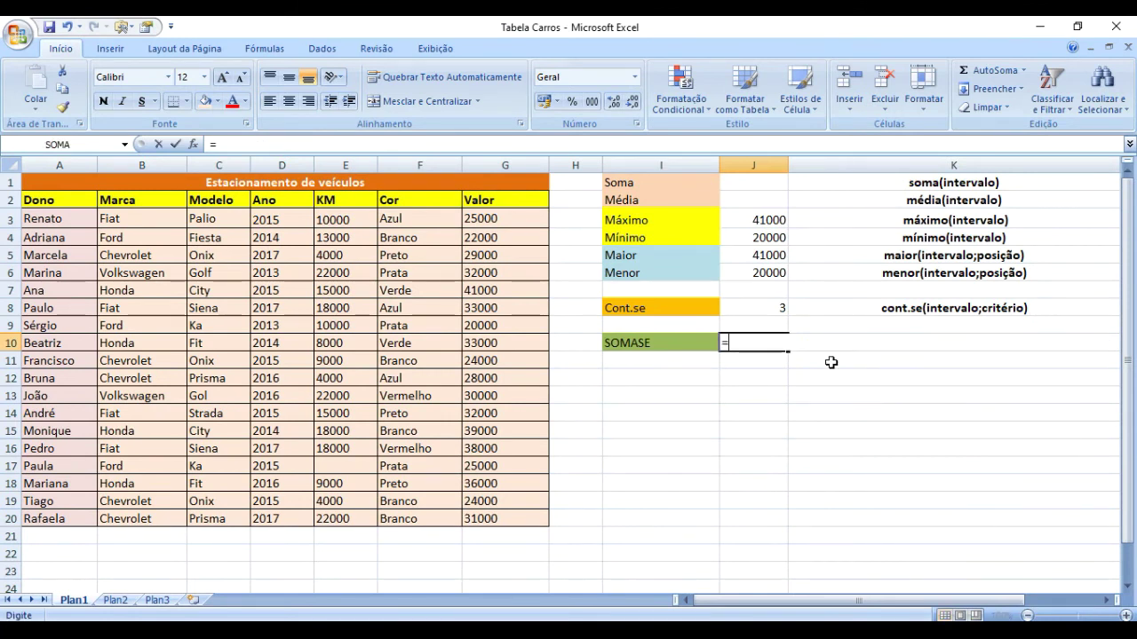
{"action": "type", "text": "somase"}
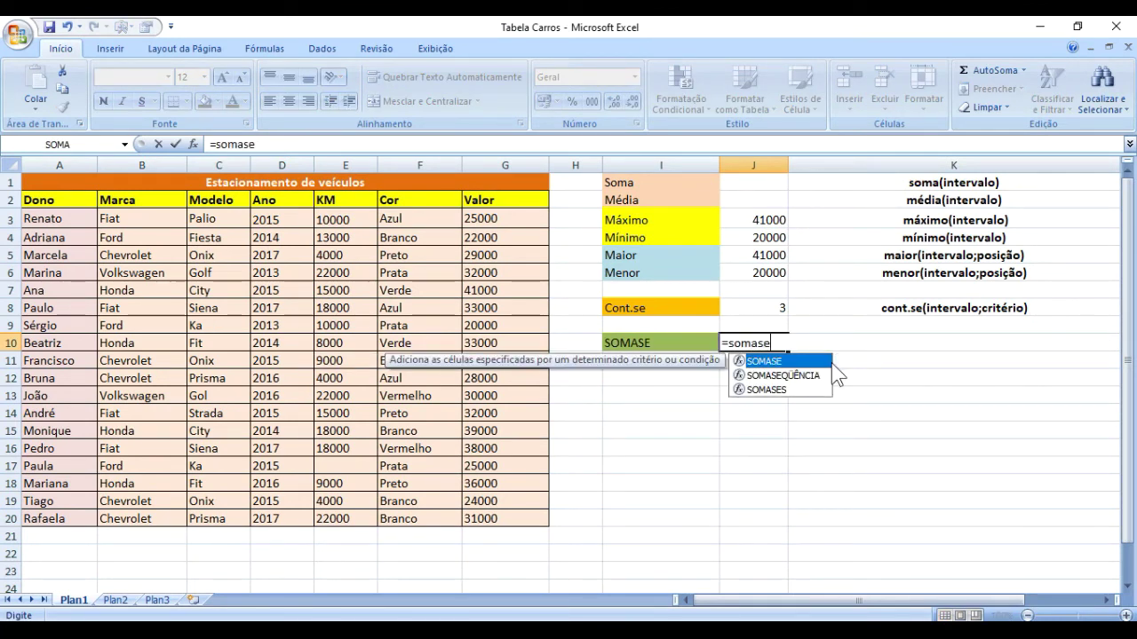
{"action": "key", "text": "Escape"}
{"action": "key", "text": "Escape"}
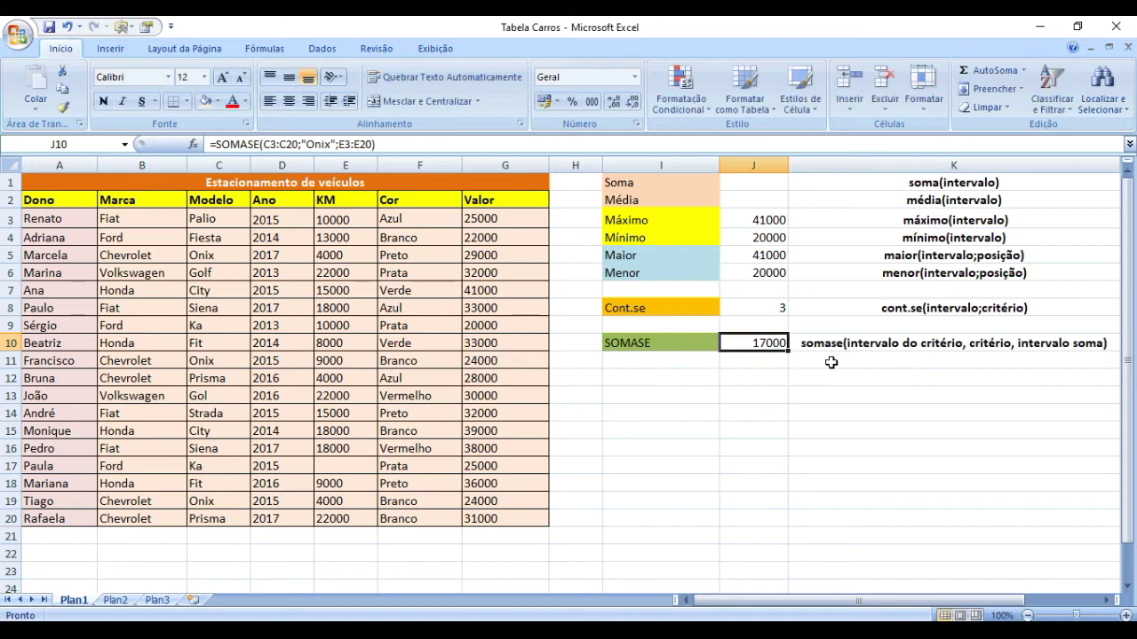
Replace the SOMASE formula in J10 with =somase(F3:F20;"Azul";G3:G20) to sum the Valor of the blue vehicles.
{"action": "type", "text": "=so"}
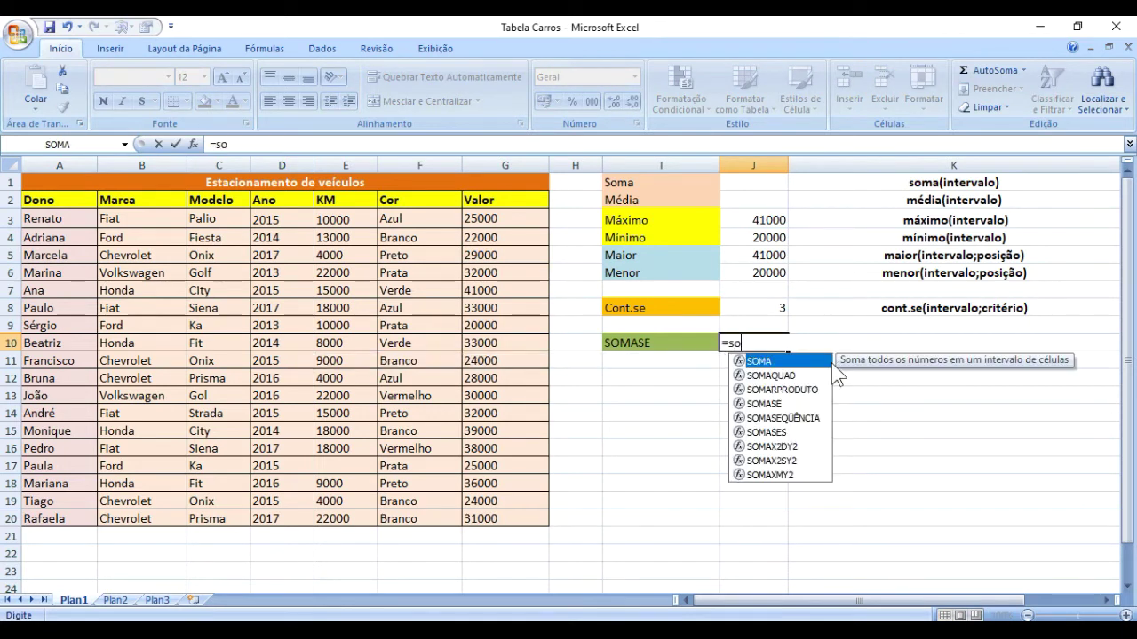
{"action": "type", "text": "mase("}
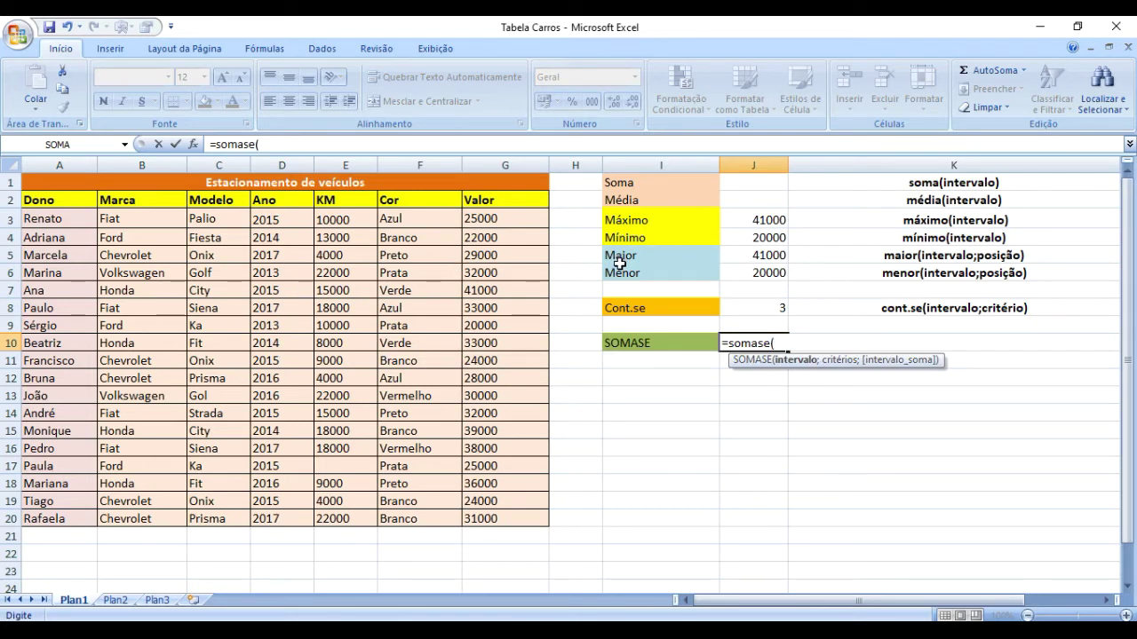
{"action": "left_click_drag", "start_coordinate": [398, 219], "coordinate": [425, 521]}
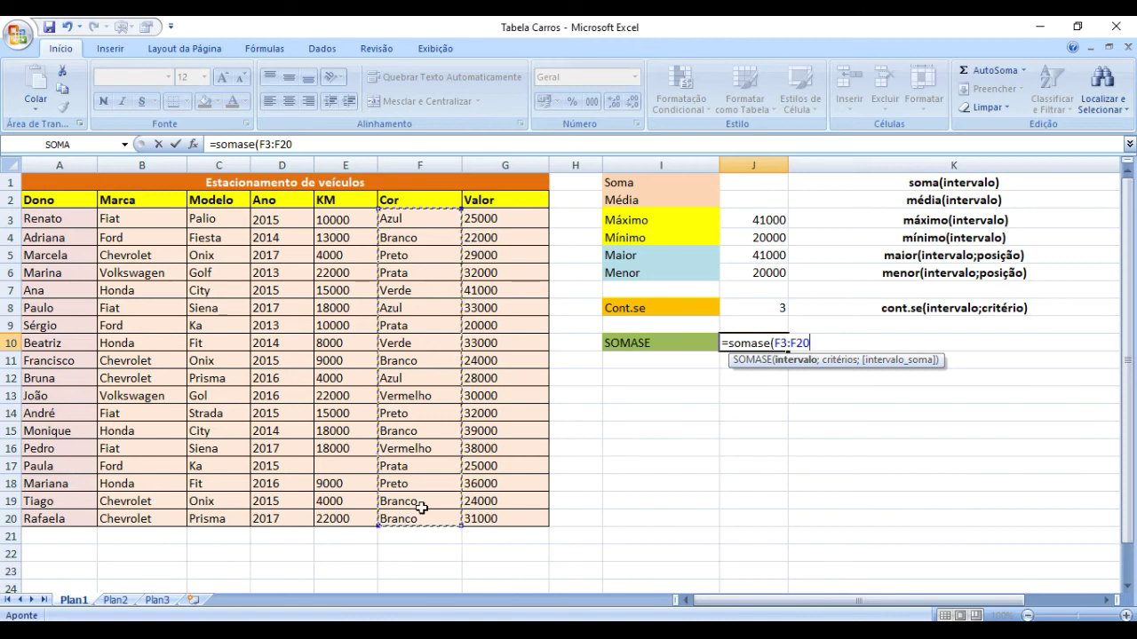
{"action": "type", "text": ";\"Azul\""}
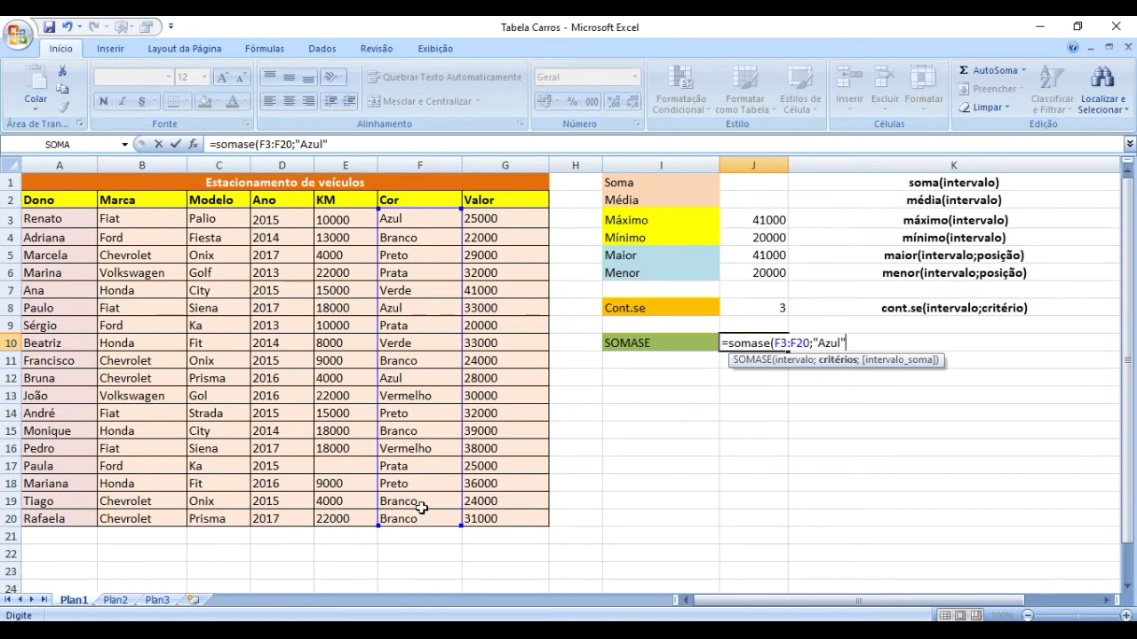
{"action": "type", "text": ";"}
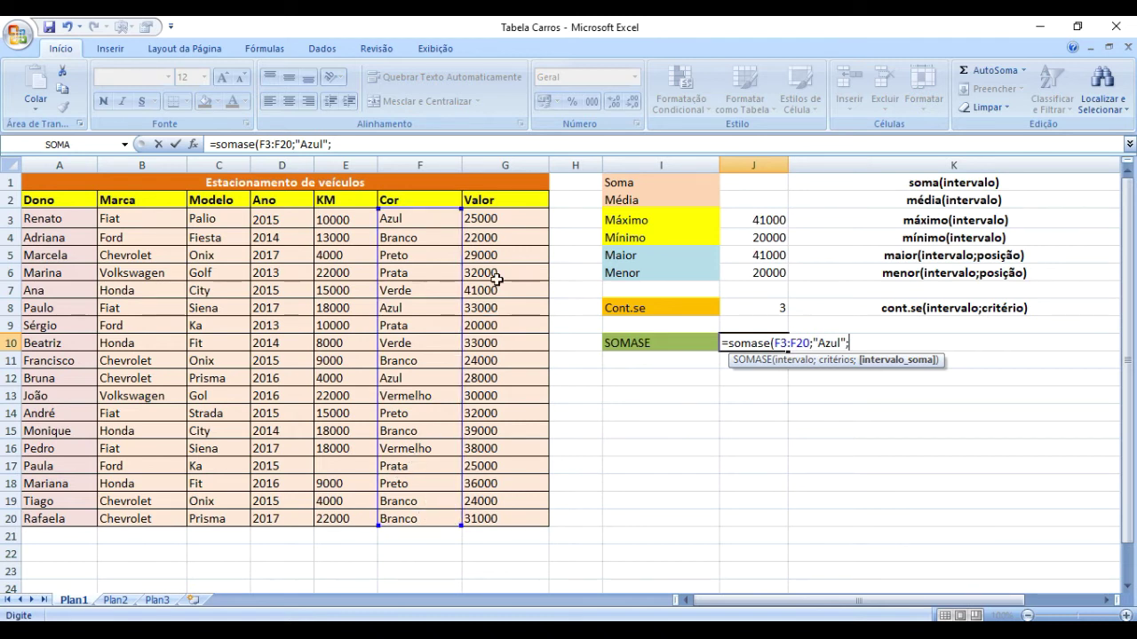
{"action": "left_click_drag", "start_coordinate": [500, 215], "coordinate": [491, 518]}
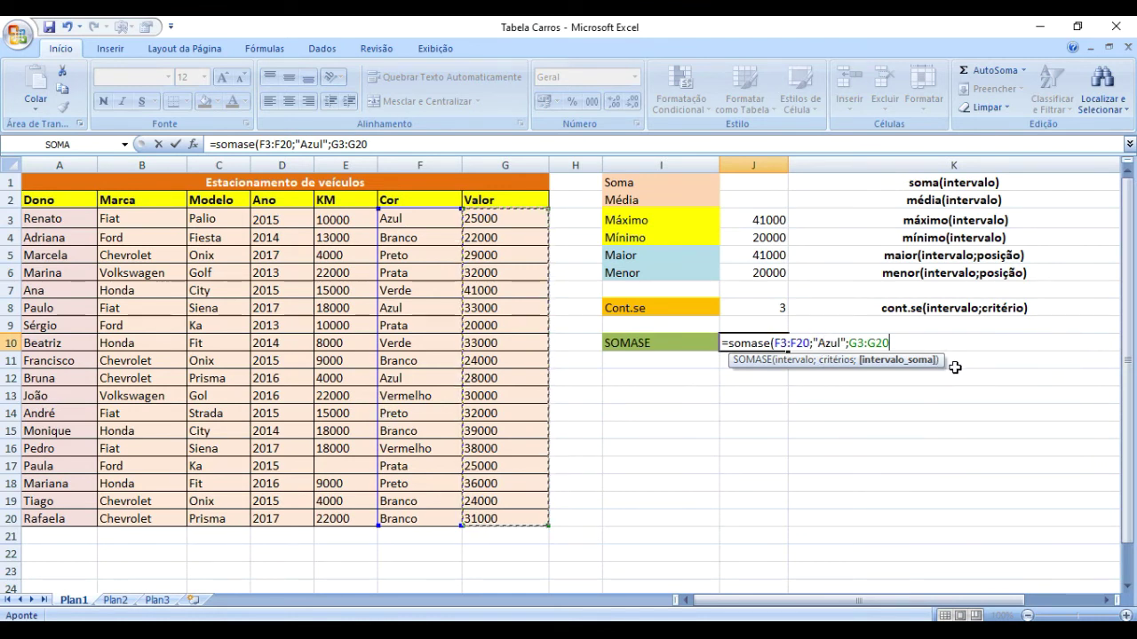
{"action": "type", "text": ")"}
{"action": "key", "text": "Return"}
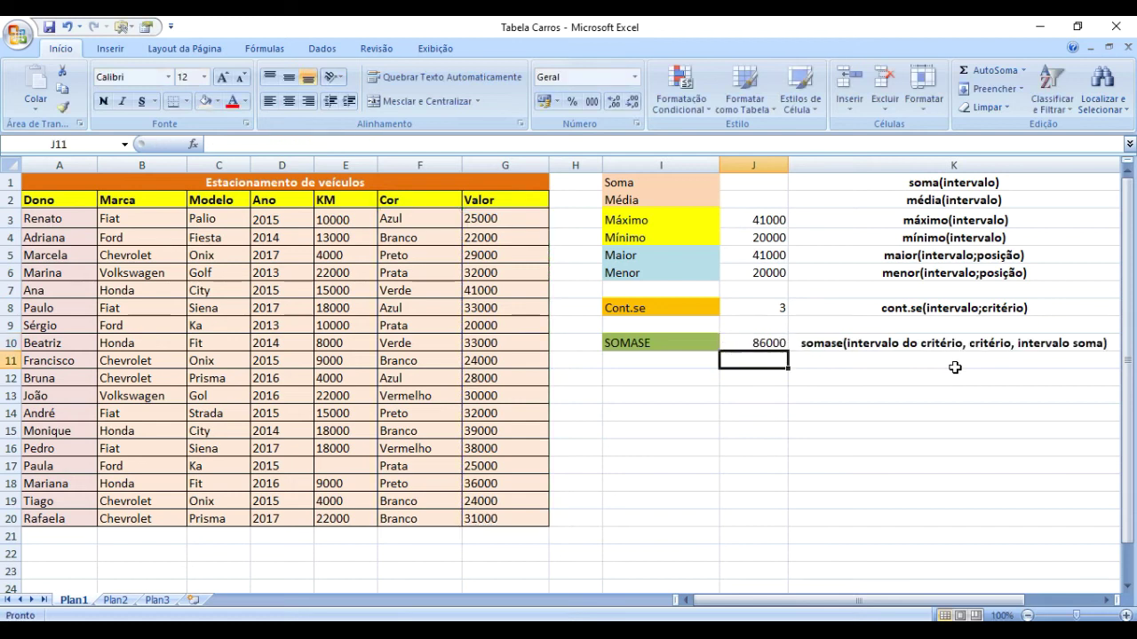
{"action": "key", "text": "Up"}
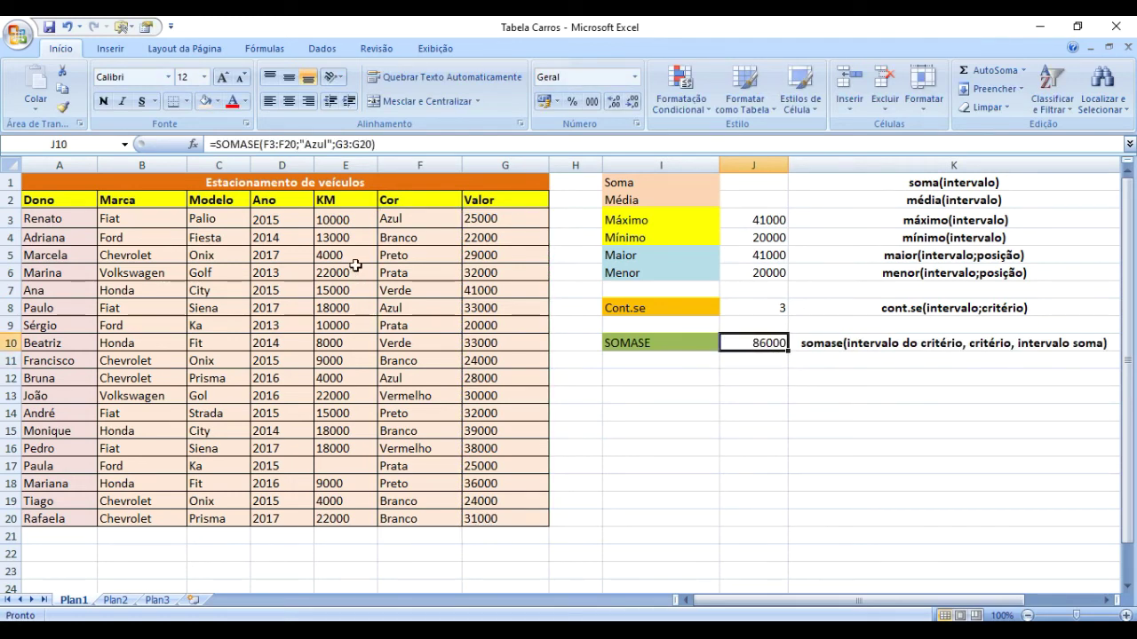
Highlight the table rows of the blue vehicles, A3:G3, A8:G8 and A12:G12, with light blue fill.
{"action": "left_click_drag", "start_coordinate": [515, 214], "coordinate": [71, 213]}
{"action": "left_click", "coordinate": [217, 101]}
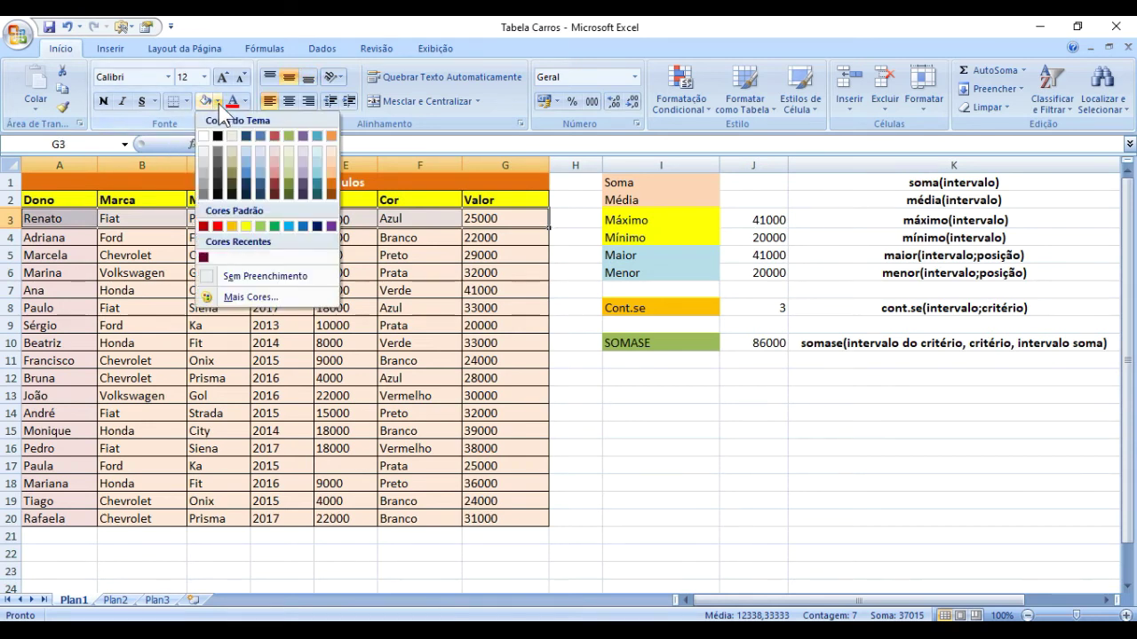
{"action": "left_click", "coordinate": [319, 165]}
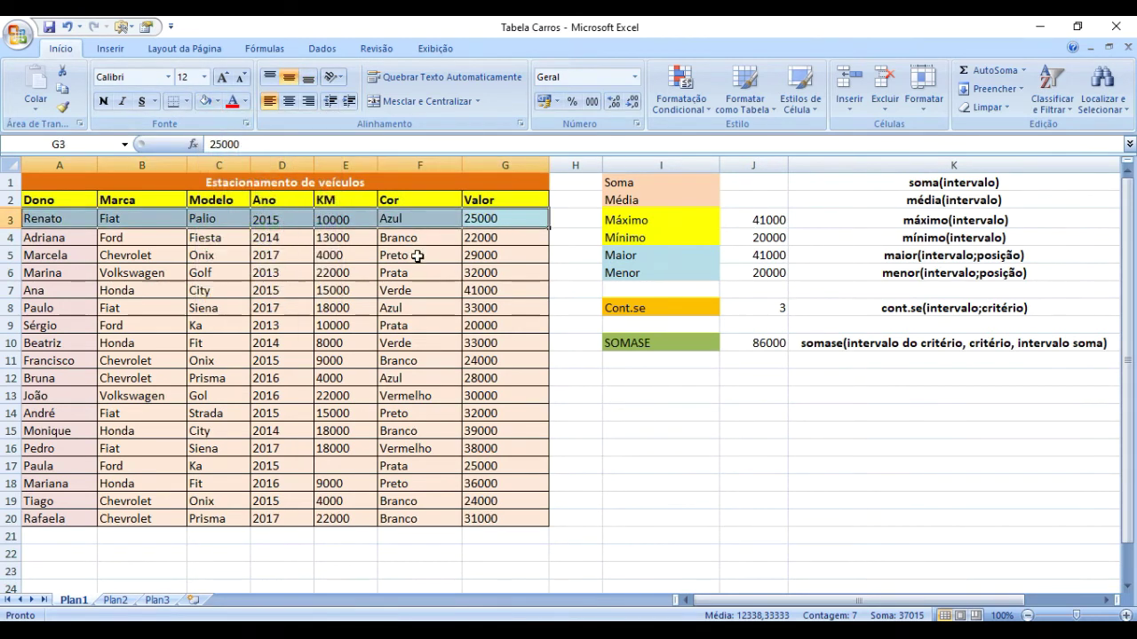
{"action": "left_click_drag", "start_coordinate": [500, 310], "coordinate": [48, 308]}
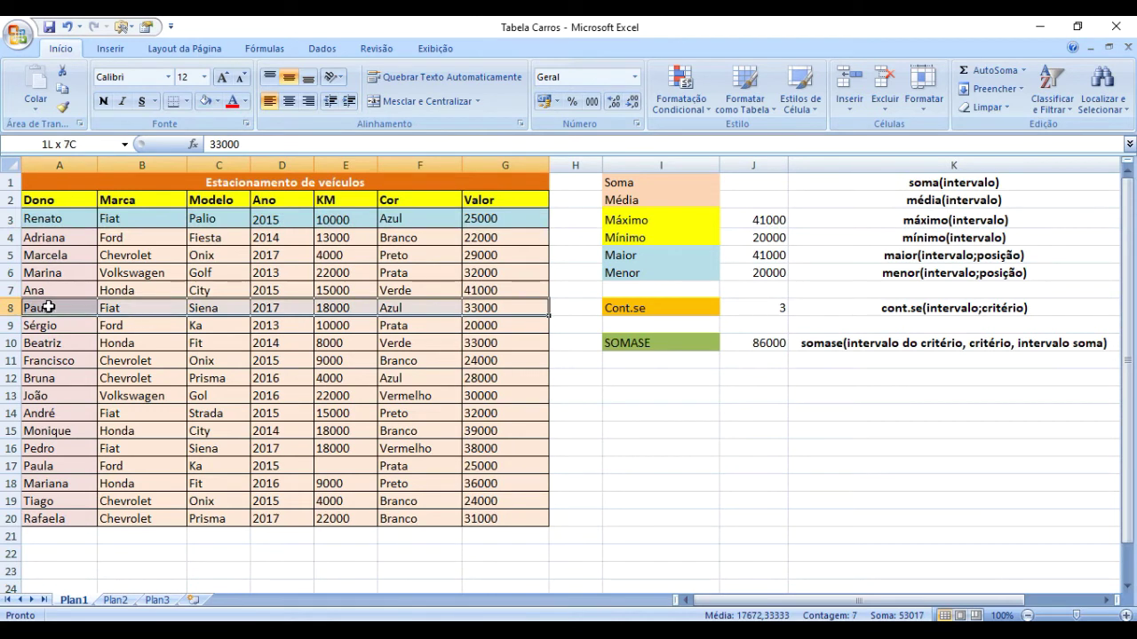
{"action": "left_click", "coordinate": [206, 101]}
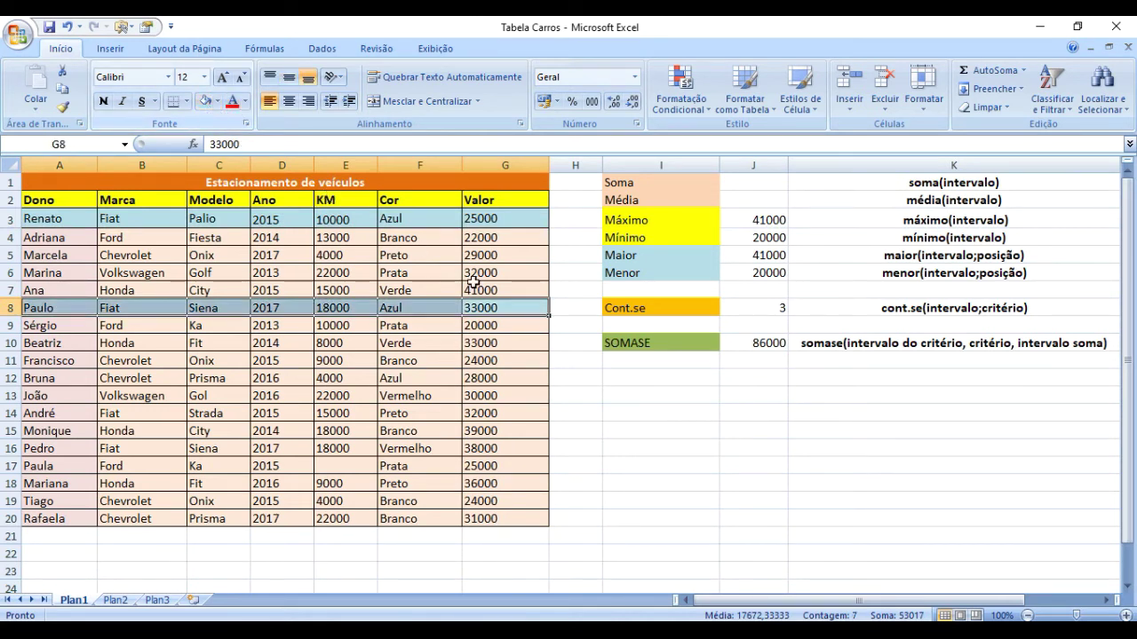
{"action": "left_click_drag", "start_coordinate": [502, 378], "coordinate": [76, 373]}
{"action": "left_click", "coordinate": [206, 100]}
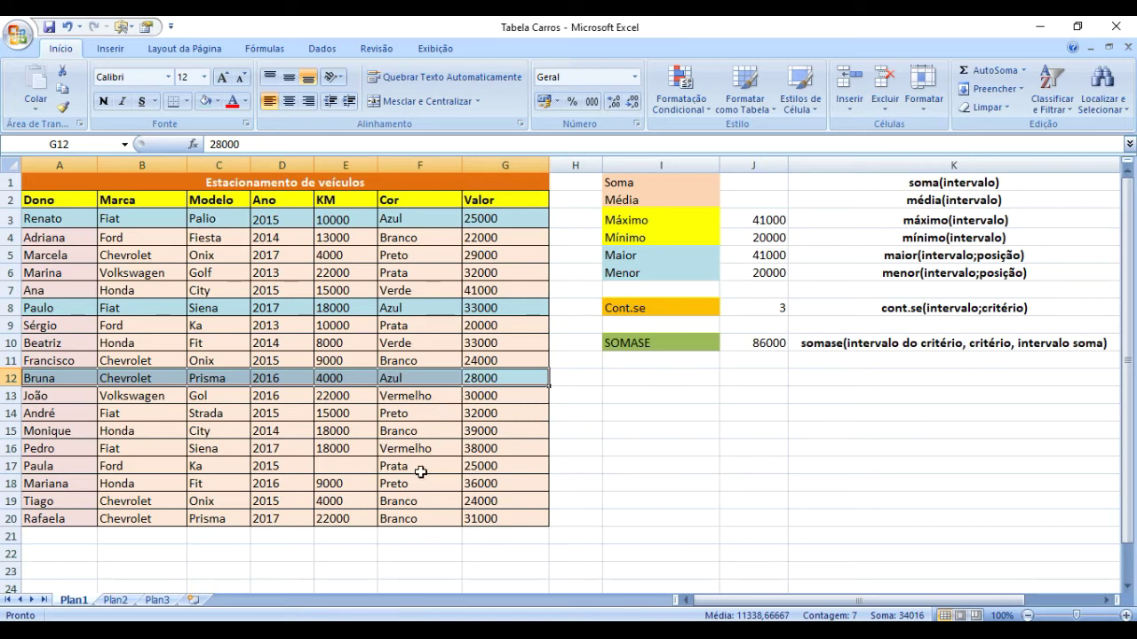
{"action": "left_click", "coordinate": [776, 452]}
Enter the manual check formula =G3+G8+G12 in J11 to add the Valor of the three highlighted blue vehicles.
{"action": "left_click", "coordinate": [753, 357]}
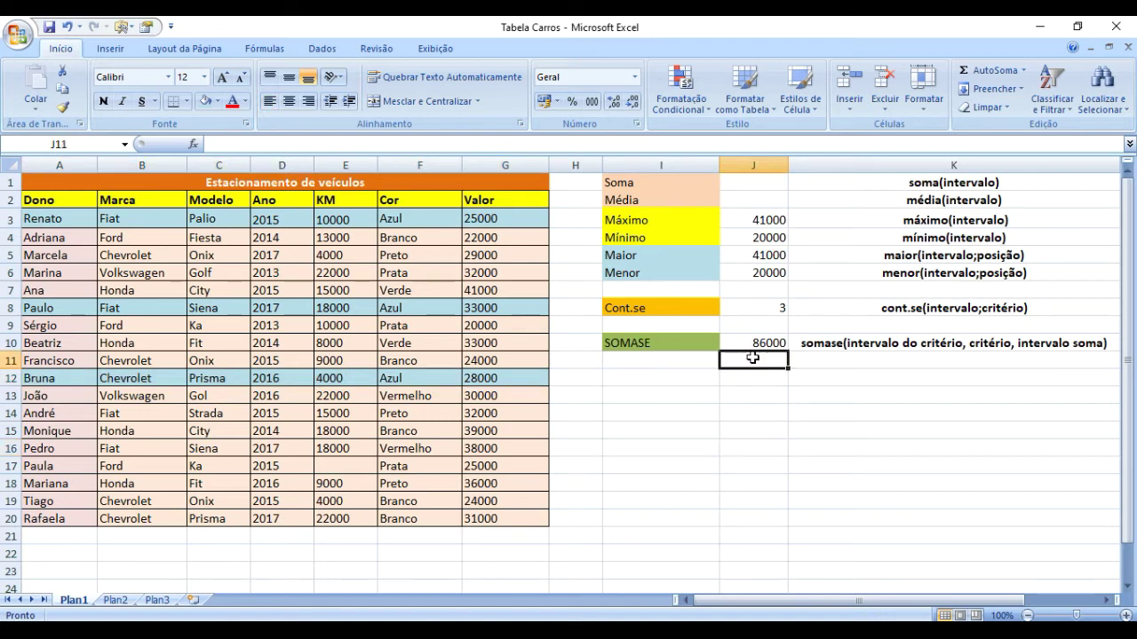
{"action": "type", "text": "="}
{"action": "key", "text": "Left"}
{"action": "key", "text": "Left"}
{"action": "key", "text": "Left"}
{"action": "key", "text": "Left"}
{"action": "key", "text": "Up"}
{"action": "key", "text": "Up"}
{"action": "key", "text": "Up"}
{"action": "key", "text": "Up"}
{"action": "key", "text": "Up"}
{"action": "key", "text": "Up"}
{"action": "key", "text": "Up"}
{"action": "key", "text": "Up"}
{"action": "key", "text": "Right"}
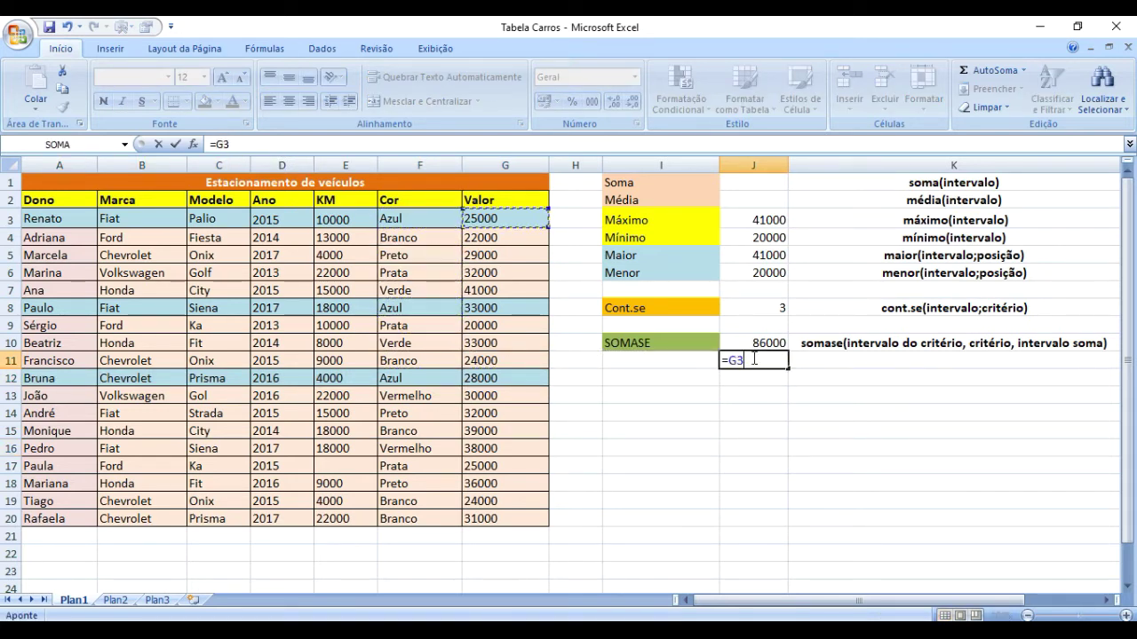
{"action": "type", "text": "+"}
{"action": "key", "text": "Left"}
{"action": "key", "text": "Left"}
{"action": "key", "text": "Left"}
{"action": "key", "text": "Left"}
{"action": "key", "text": "Up"}
{"action": "key", "text": "Up"}
{"action": "key", "text": "Up"}
{"action": "key", "text": "Right"}
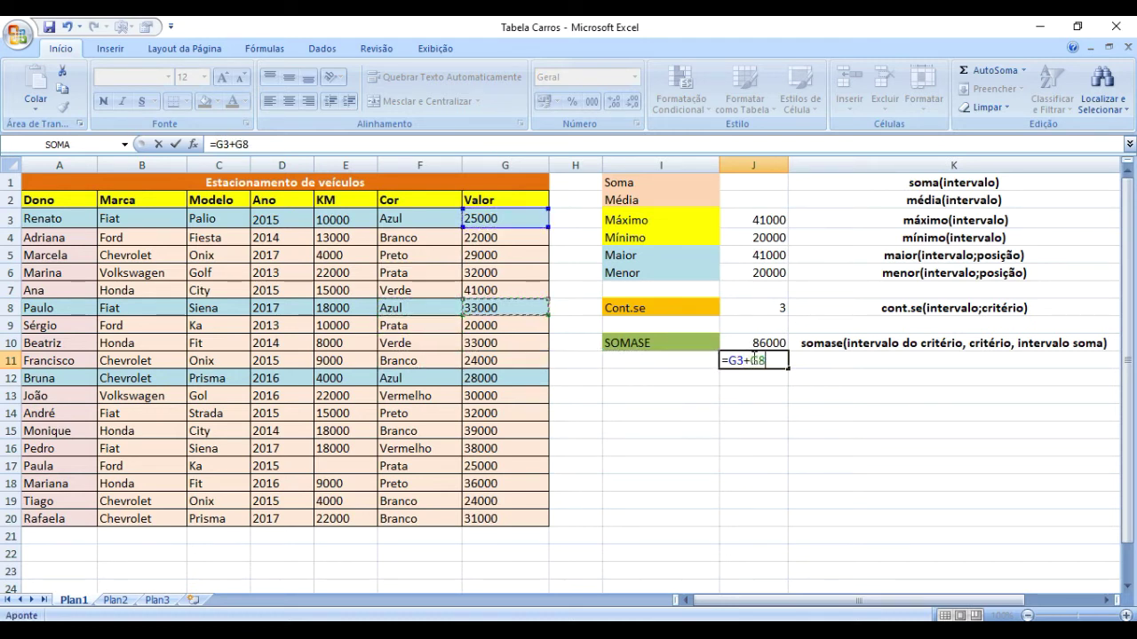
{"action": "type", "text": "+"}
{"action": "key", "text": "Left"}
{"action": "key", "text": "Left"}
{"action": "key", "text": "Left"}
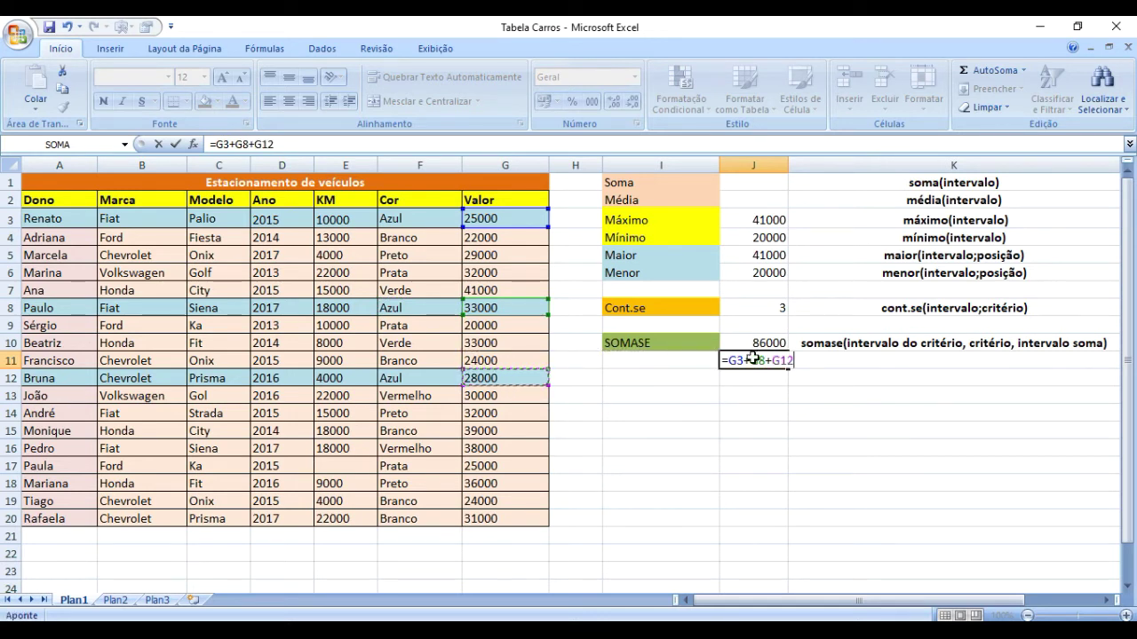
{"action": "key", "text": "Return"}
Compare the SOMASE result in J10 with the manual sum in J11, and clear J11.
{"action": "left_click", "coordinate": [751, 345]}
{"action": "left_click", "coordinate": [763, 361]}
{"action": "left_click", "coordinate": [743, 396]}
{"action": "left_click", "coordinate": [755, 360]}
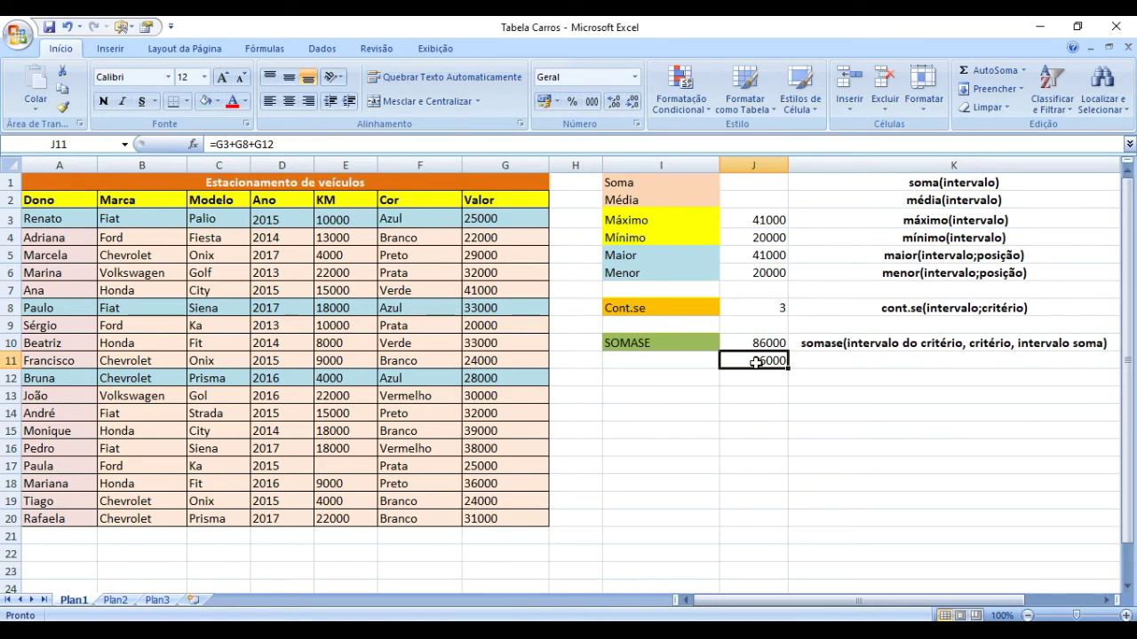
{"action": "key", "text": "Delete"}
Review the ranges and criterion of the SOMASE formula in J10, leaving the formula as it is.
{"action": "left_click", "coordinate": [766, 345]}
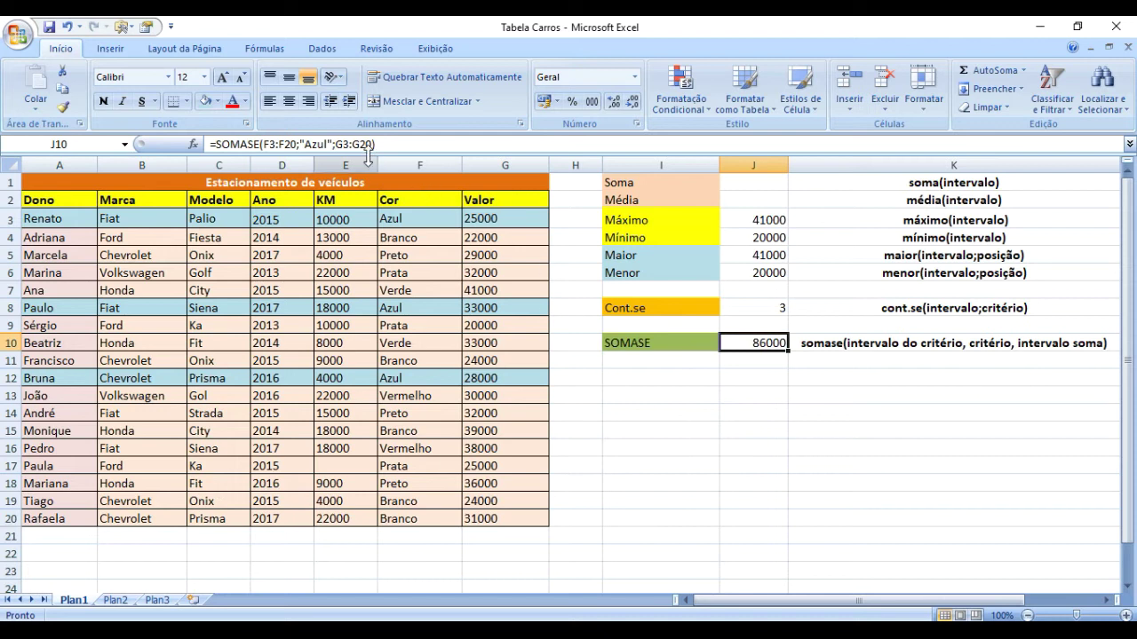
{"action": "left_click", "coordinate": [400, 144]}
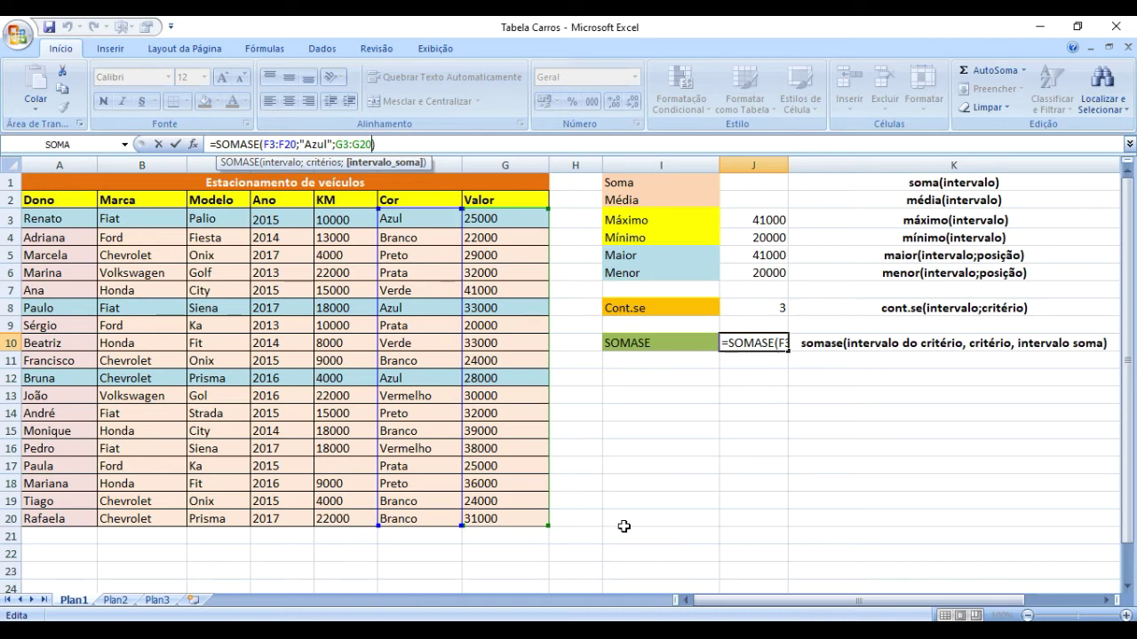
{"action": "key", "text": "Return"}
Copy the vehicle data range A3:G20 and paste it below the table at A21, A39 and A57.
{"action": "left_click", "coordinate": [495, 515]}
{"action": "left_click_drag", "start_coordinate": [393, 488], "coordinate": [25, 227]}
{"action": "key", "text": "ctrl+c"}
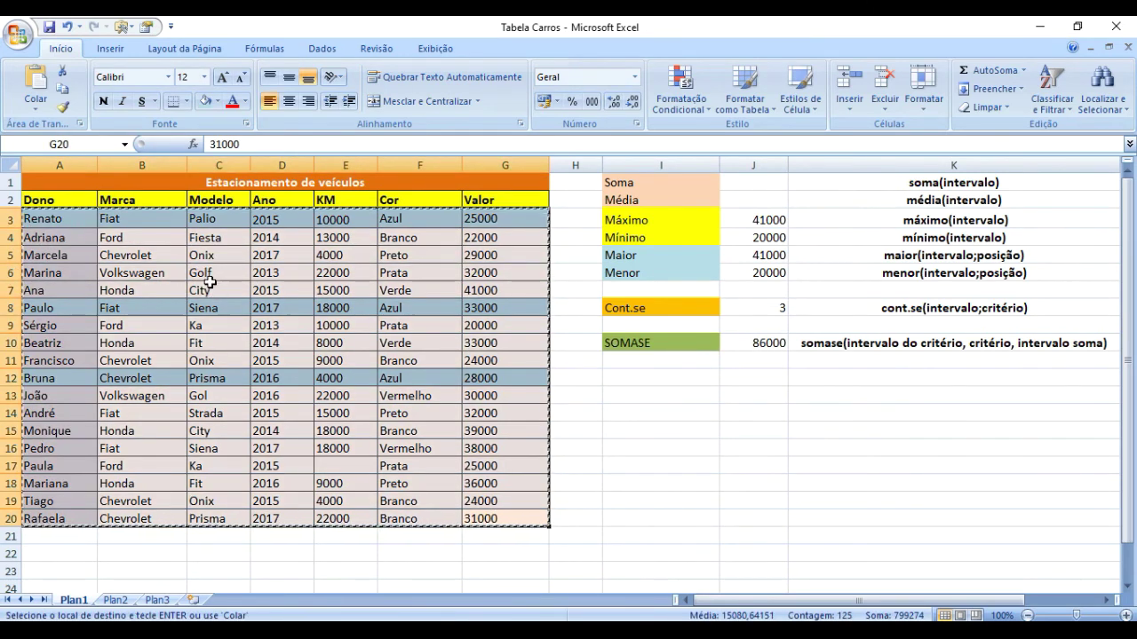
{"action": "scroll", "coordinate": [209, 282], "scroll_direction": "down", "scroll_amount": 3}
{"action": "left_click", "coordinate": [45, 375]}
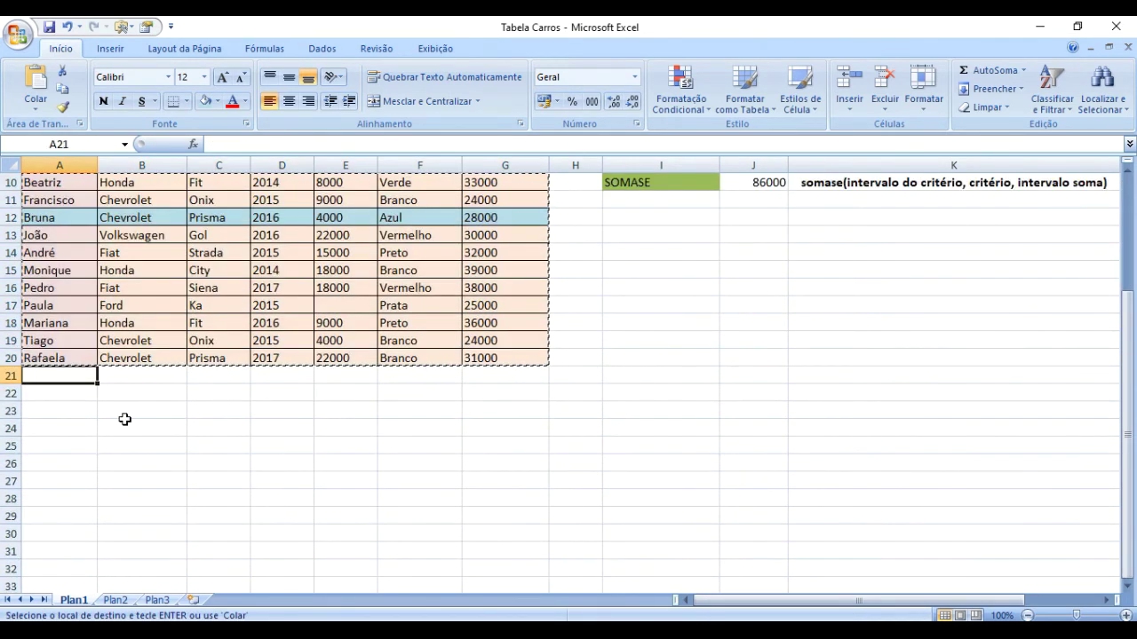
{"action": "key", "text": "ctrl+v"}
{"action": "scroll", "coordinate": [65, 443], "scroll_direction": "down", "scroll_amount": 9}
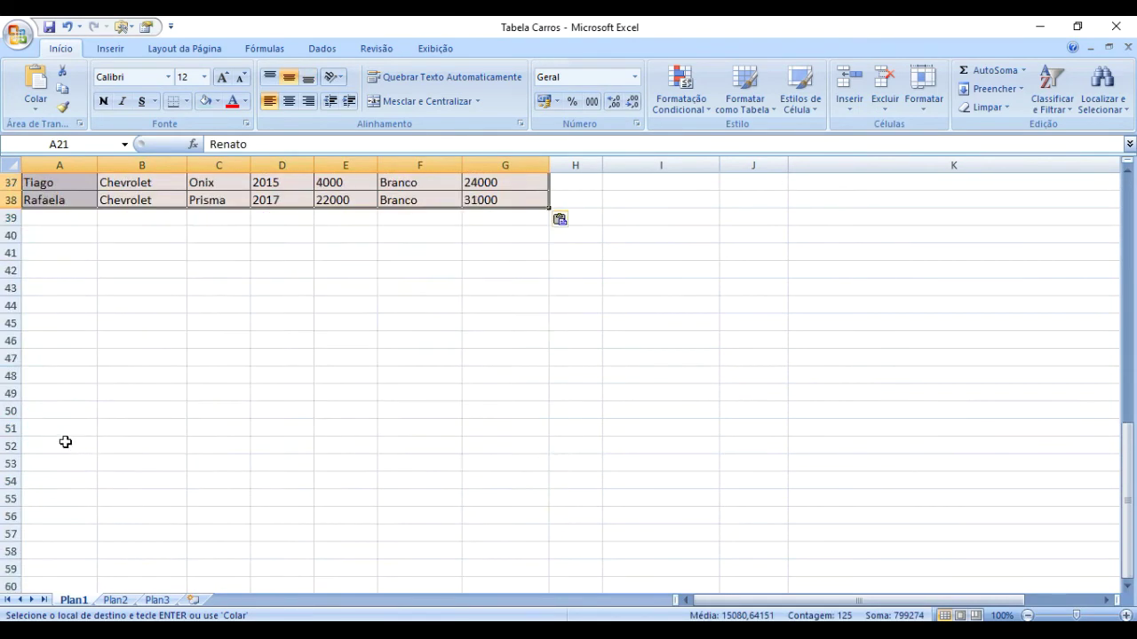
{"action": "left_click", "coordinate": [47, 219]}
{"action": "key", "text": "ctrl+v"}
{"action": "scroll", "coordinate": [52, 309], "scroll_direction": "down", "scroll_amount": 5}
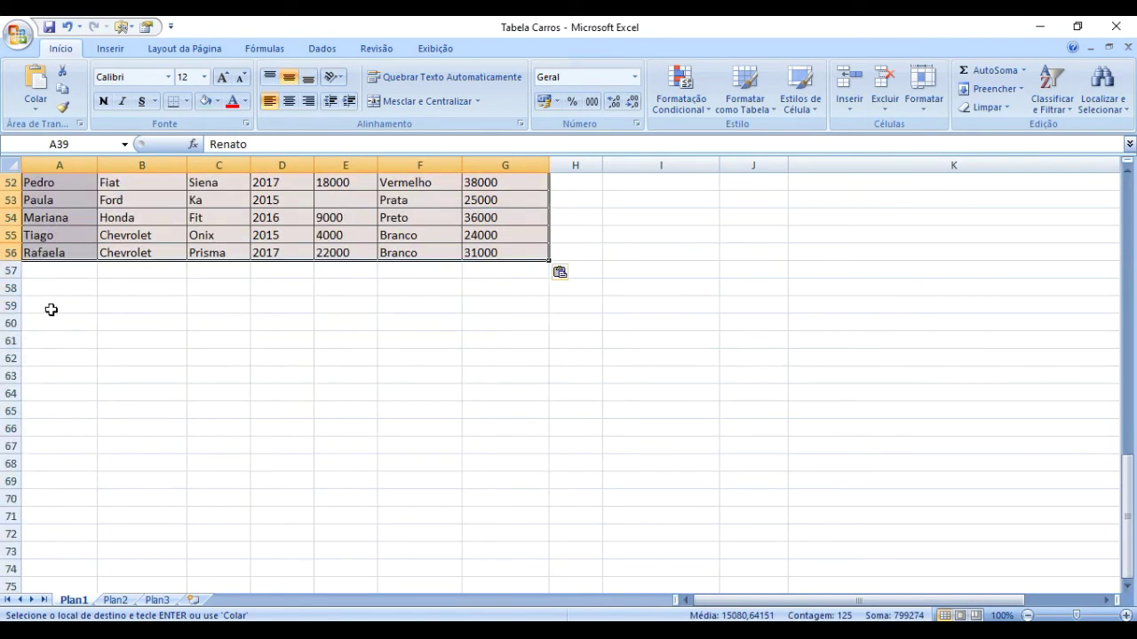
{"action": "left_click", "coordinate": [43, 268]}
{"action": "key", "text": "ctrl+v"}
Paste the copied vehicle rows four more times below the data, at A75, A93, A111 and A129.
{"action": "scroll", "coordinate": [54, 448], "scroll_direction": "down", "scroll_amount": 5}
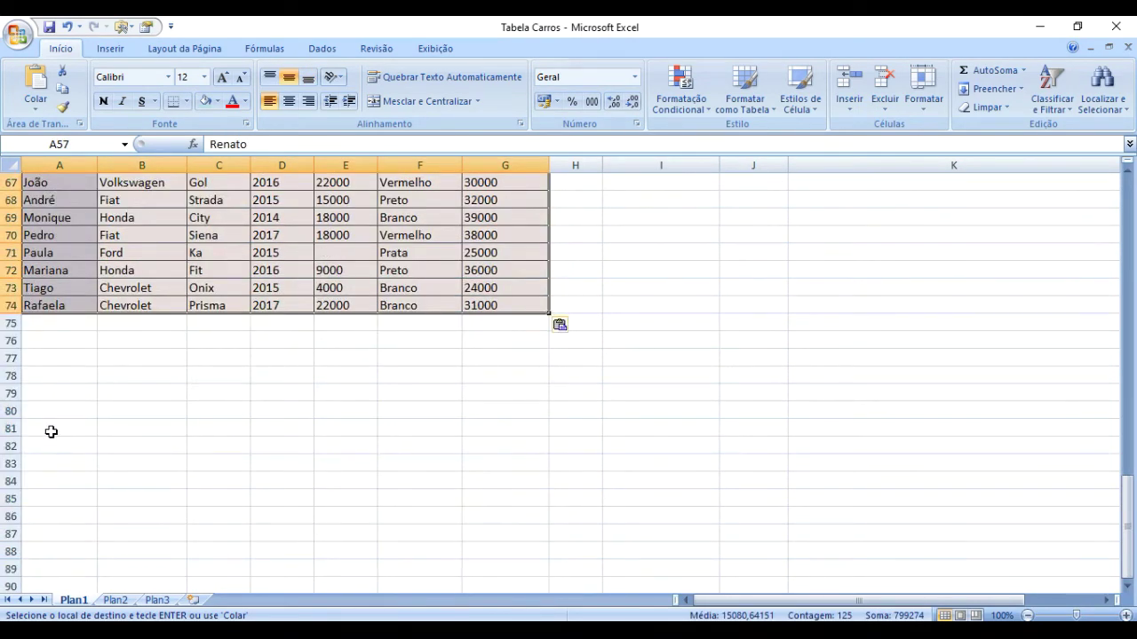
{"action": "left_click", "coordinate": [39, 322]}
{"action": "key", "text": "ctrl+v"}
{"action": "scroll", "coordinate": [56, 427], "scroll_direction": "down", "scroll_amount": 7}
{"action": "left_click", "coordinate": [49, 269]}
{"action": "key", "text": "ctrl+v"}
{"action": "scroll", "coordinate": [99, 418], "scroll_direction": "down", "scroll_amount": 12}
{"action": "scroll", "coordinate": [43, 312], "scroll_direction": "up", "scroll_amount": 8}
{"action": "left_click", "coordinate": [30, 376]}
{"action": "key", "text": "ctrl+v"}
{"action": "scroll", "coordinate": [53, 400], "scroll_direction": "down", "scroll_amount": 11}
{"action": "scroll", "coordinate": [58, 390], "scroll_direction": "up", "scroll_amount": 5}
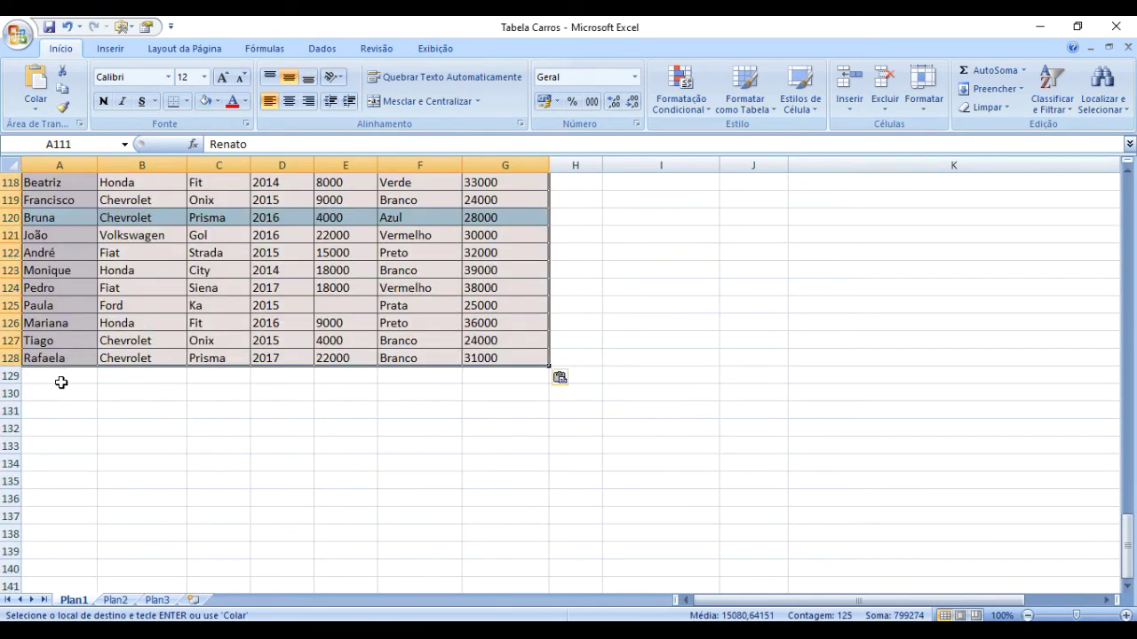
{"action": "left_click", "coordinate": [60, 374]}
{"action": "key", "text": "ctrl+v"}
{"action": "scroll", "coordinate": [410, 460], "scroll_direction": "down", "scroll_amount": 5}
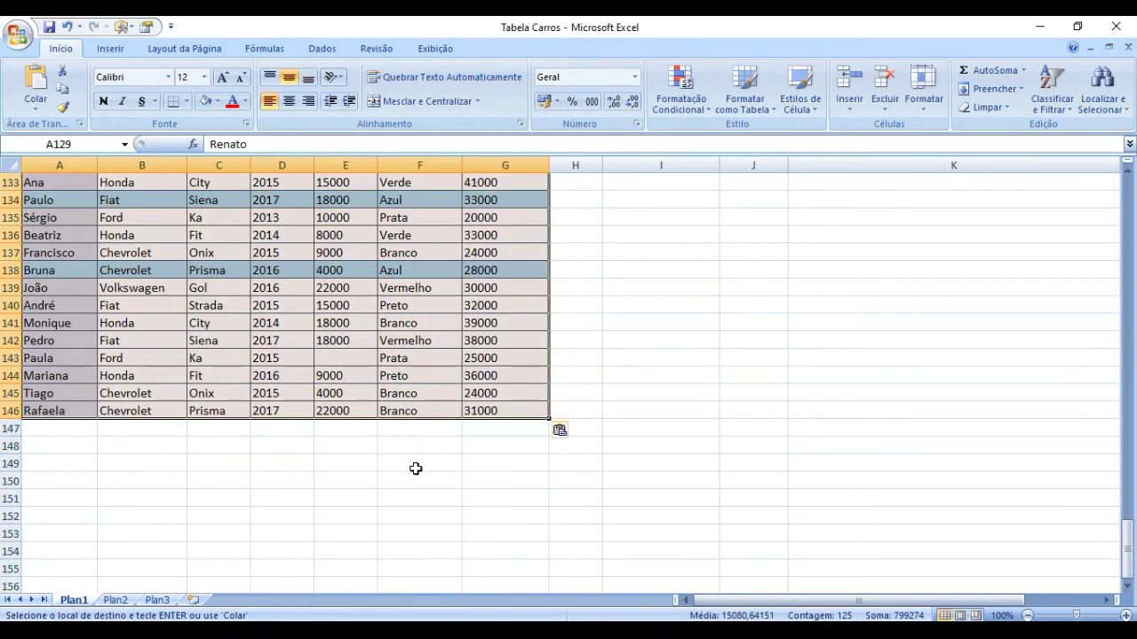
Copy the enlarged data range A3:G146 and paste it directly below at A147.
{"action": "left_click", "coordinate": [416, 468]}
{"action": "left_click_drag", "start_coordinate": [500, 412], "coordinate": [13, 219]}
{"action": "scroll", "coordinate": [329, 330], "scroll_direction": "down", "scroll_amount": 5}
{"action": "scroll", "coordinate": [328, 330], "scroll_direction": "down", "scroll_amount": 20}
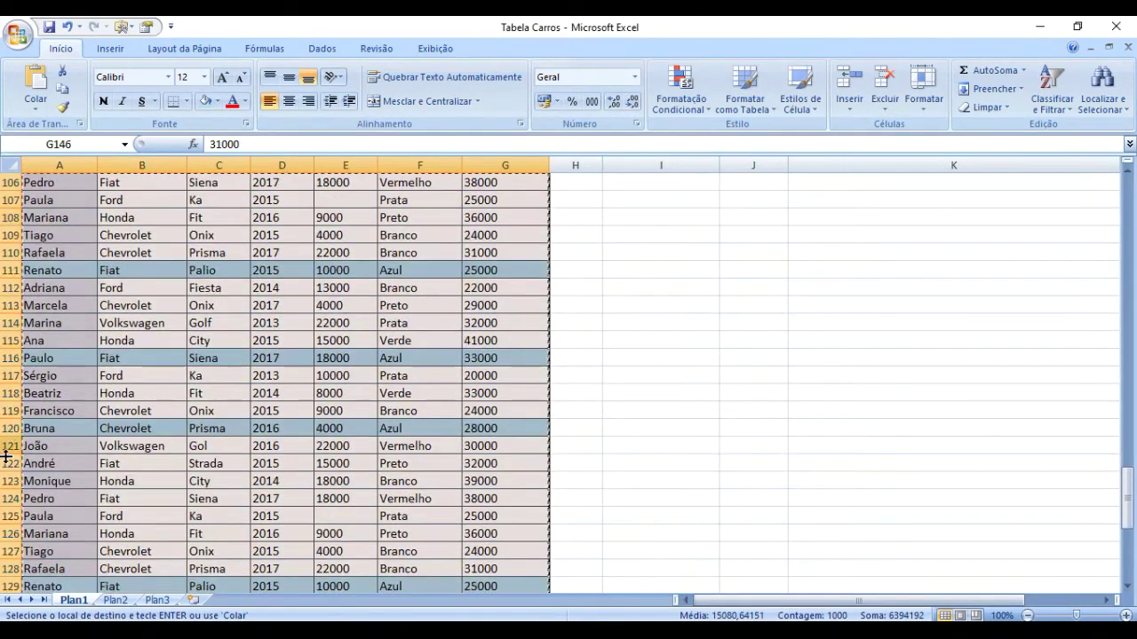
{"action": "scroll", "coordinate": [5, 457], "scroll_direction": "down", "scroll_amount": 9}
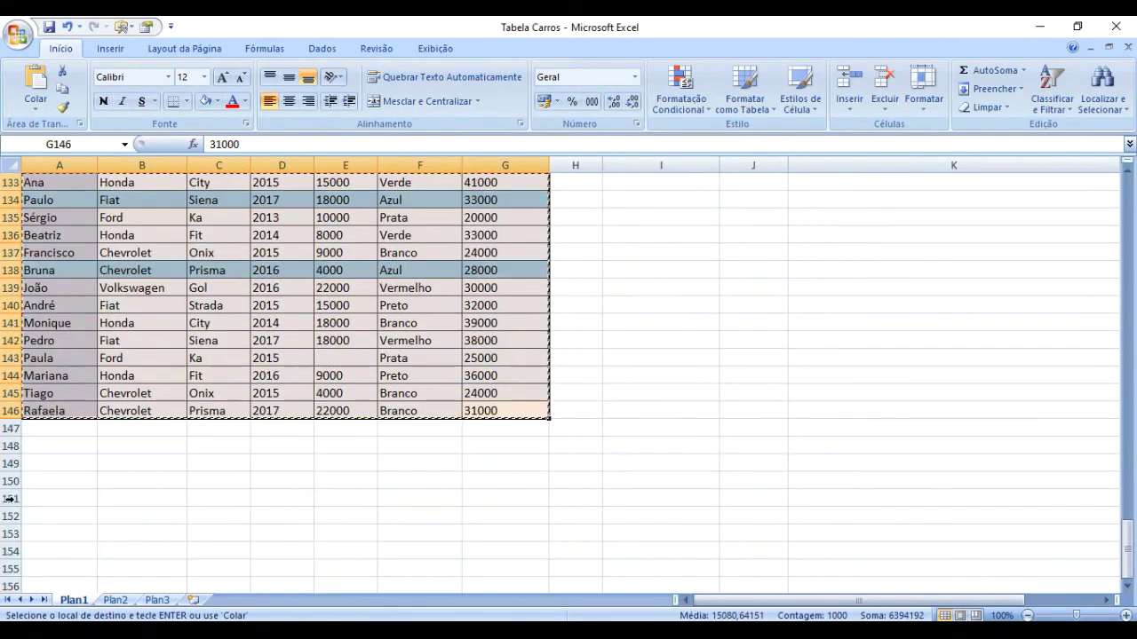
{"action": "left_click", "coordinate": [53, 427]}
{"action": "key", "text": "ctrl+v"}
Paste the copied block of vehicle rows twice more below the data, at A291 and A435.
{"action": "scroll", "coordinate": [191, 453], "scroll_direction": "down", "scroll_amount": 20}
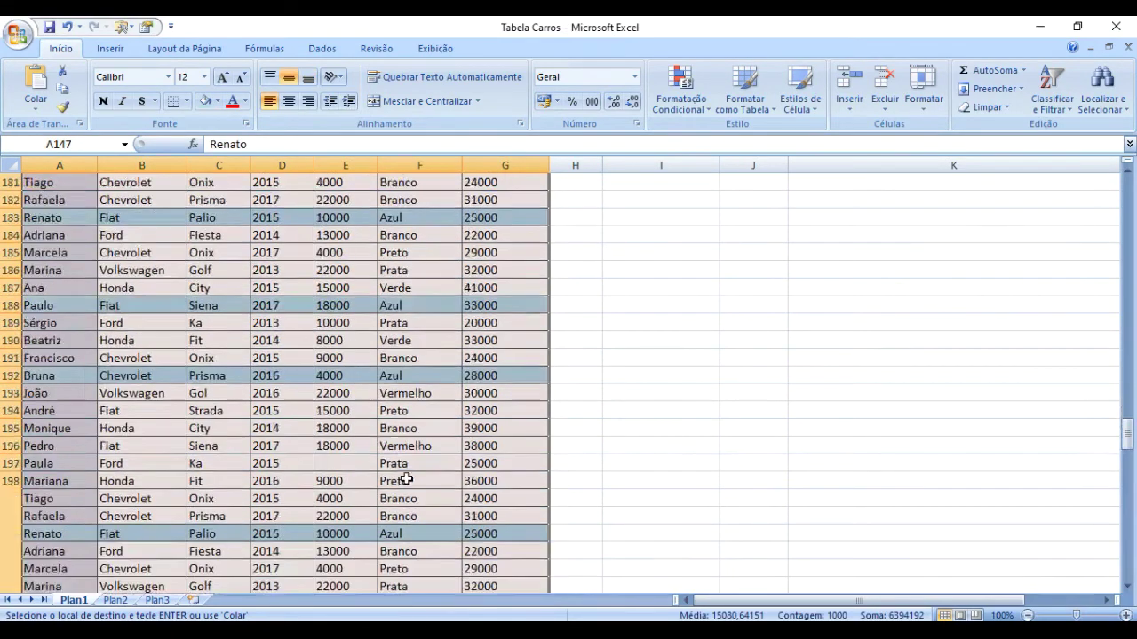
{"action": "scroll", "coordinate": [37, 485], "scroll_direction": "down", "scroll_amount": 8}
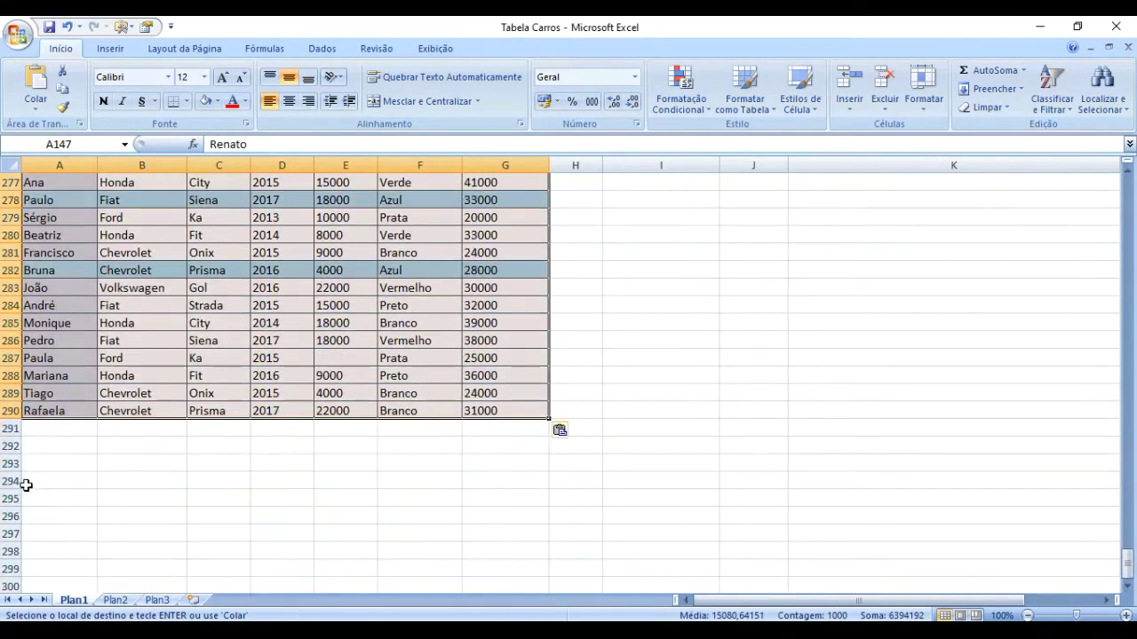
{"action": "left_click", "coordinate": [45, 436]}
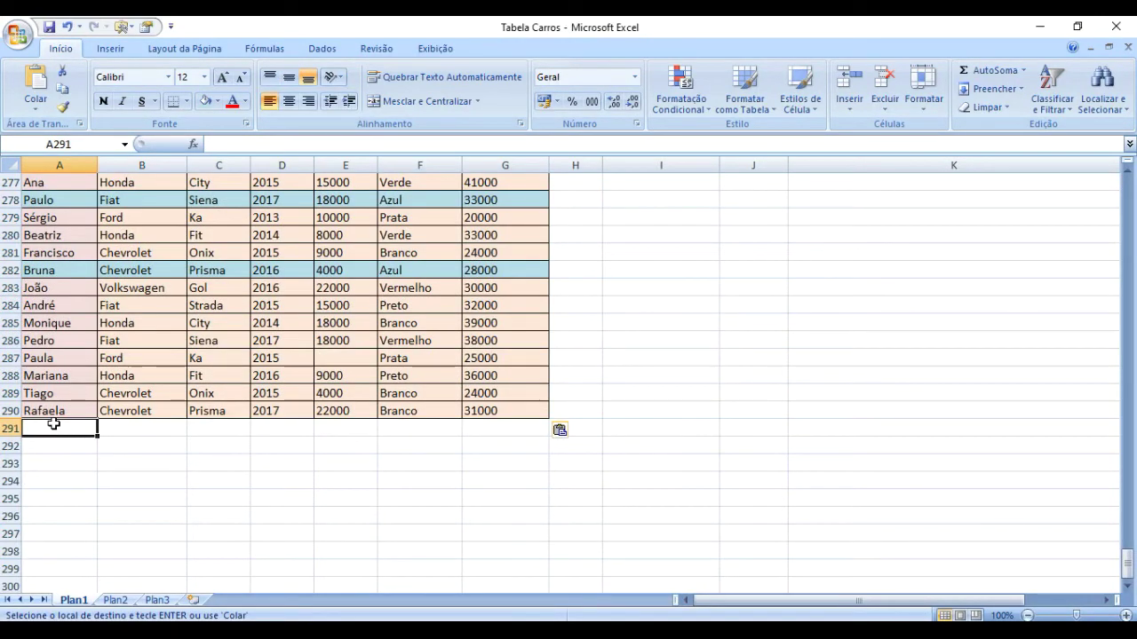
{"action": "key", "text": "ctrl+v"}
{"action": "scroll", "coordinate": [160, 426], "scroll_direction": "down", "scroll_amount": 20}
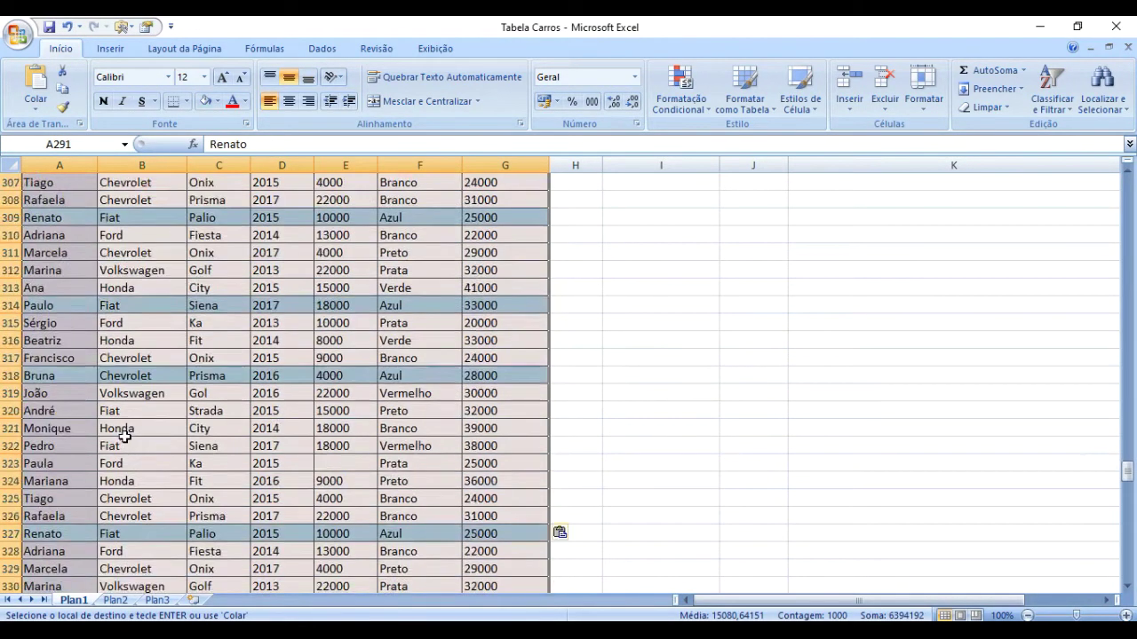
{"action": "scroll", "coordinate": [145, 426], "scroll_direction": "down", "scroll_amount": 11}
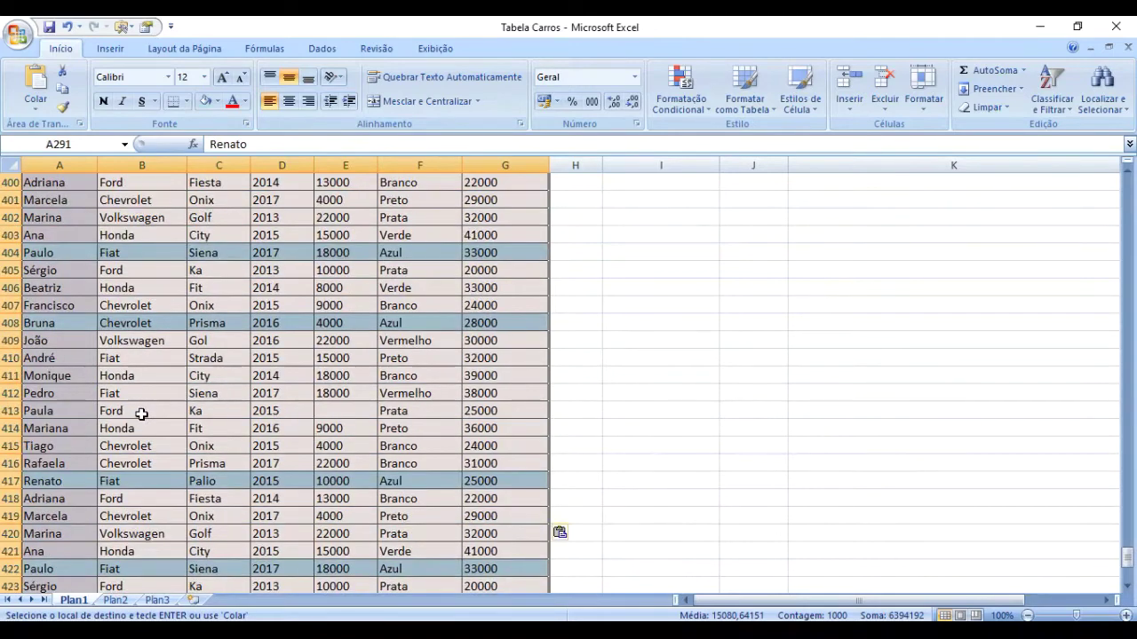
{"action": "scroll", "coordinate": [142, 417], "scroll_direction": "down", "scroll_amount": 6}
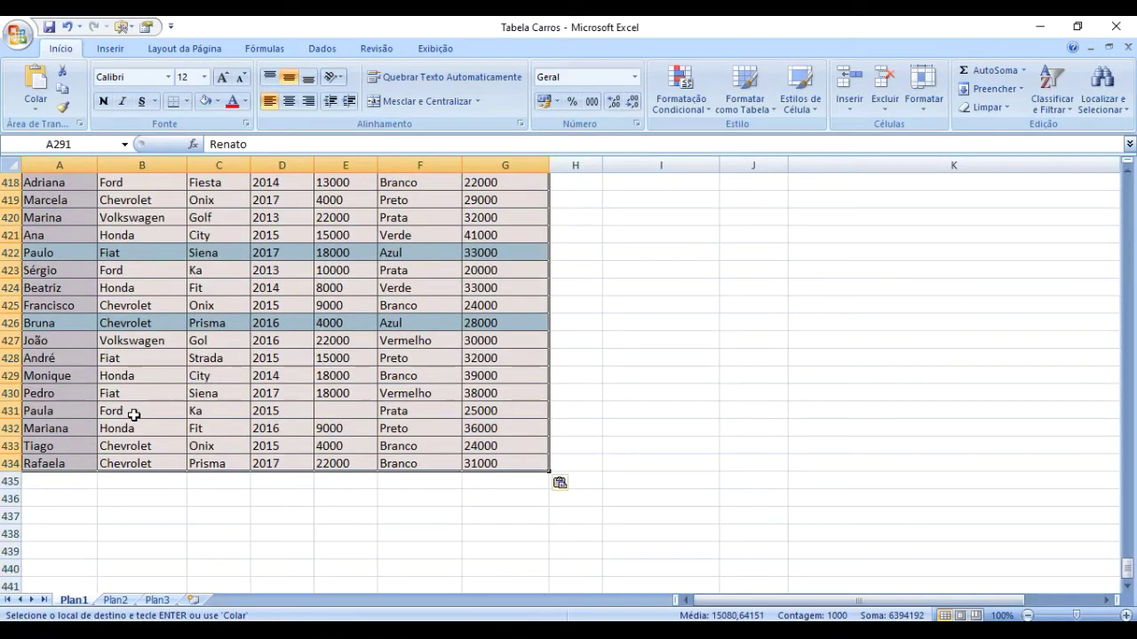
{"action": "left_click", "coordinate": [76, 481]}
{"action": "key", "text": "ctrl+v"}
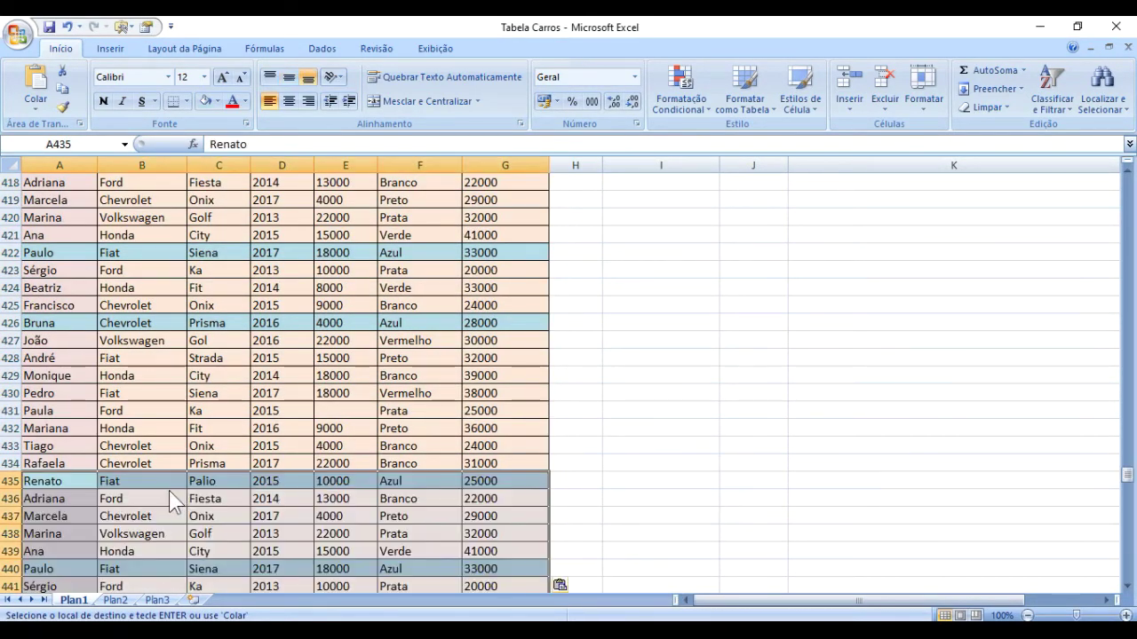
{"action": "scroll", "coordinate": [240, 480], "scroll_direction": "down", "scroll_amount": 16}
{"action": "scroll", "coordinate": [243, 496], "scroll_direction": "down", "scroll_amount": 20}
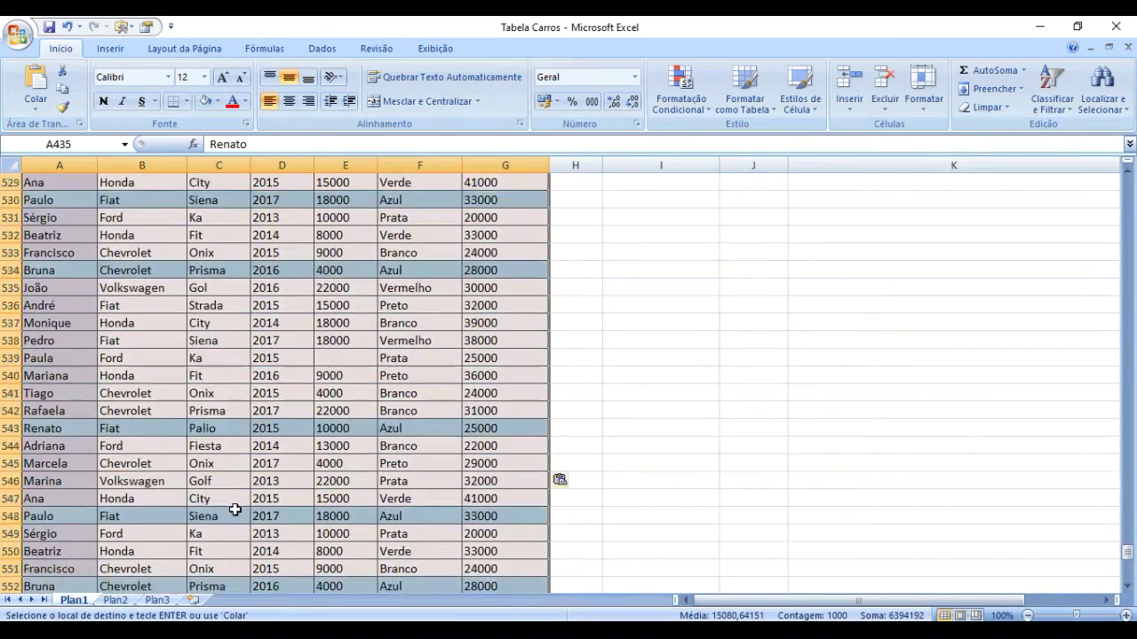
Check the last data row of the enlarged vehicle table, and browse the repeated blue vehicle rows from the top.
{"action": "left_click", "coordinate": [77, 514]}
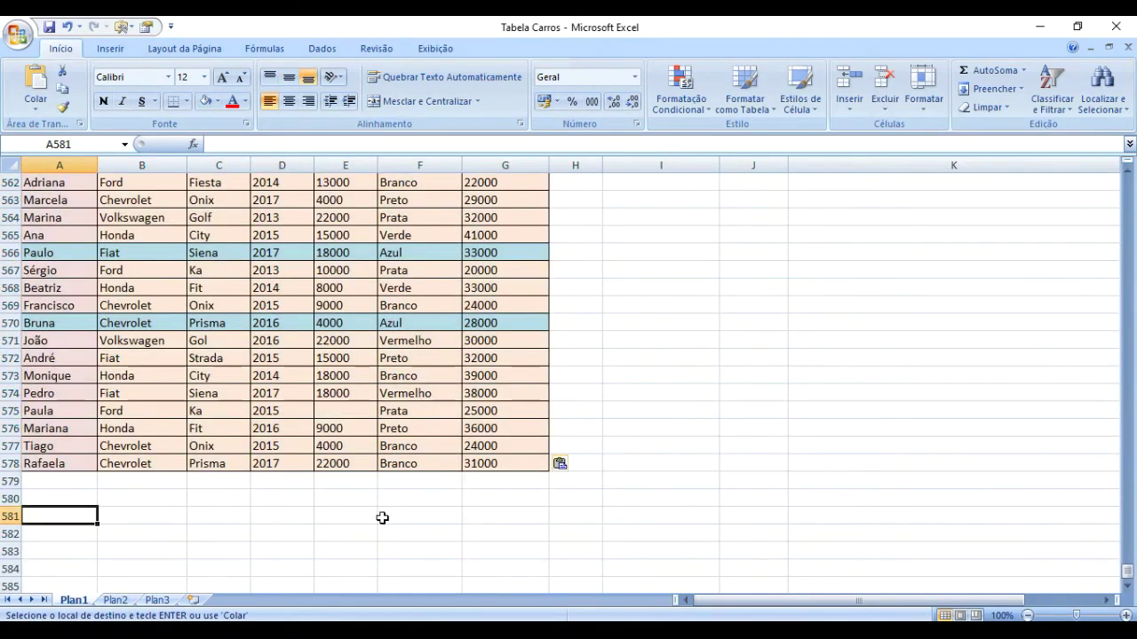
{"action": "left_click", "coordinate": [506, 463]}
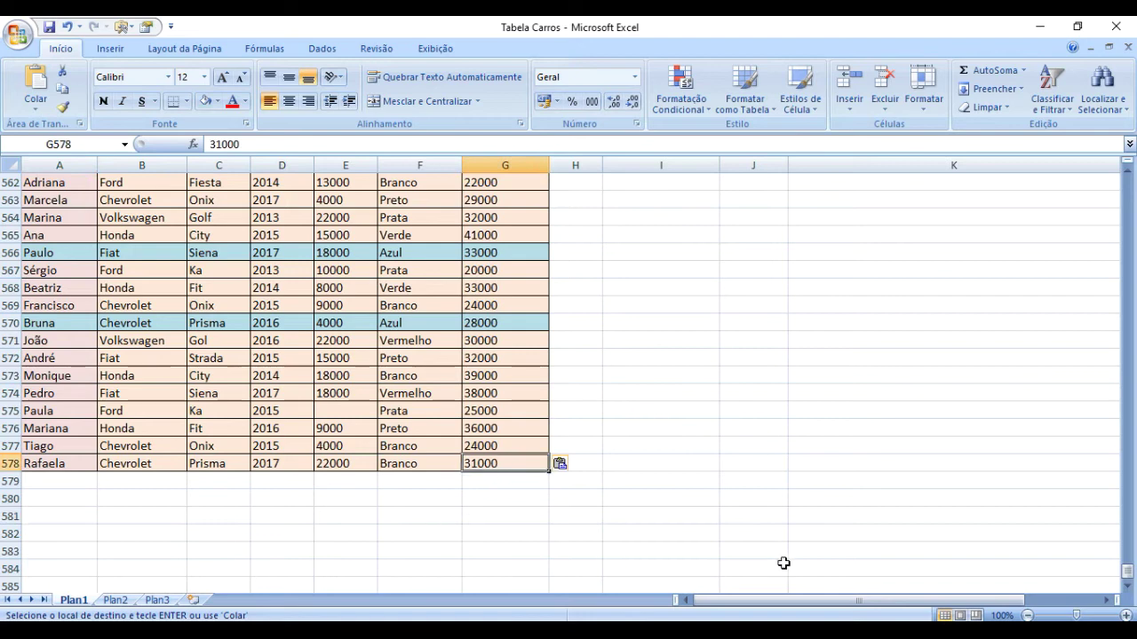
{"action": "left_click_drag", "start_coordinate": [1131, 577], "coordinate": [1121, 188]}
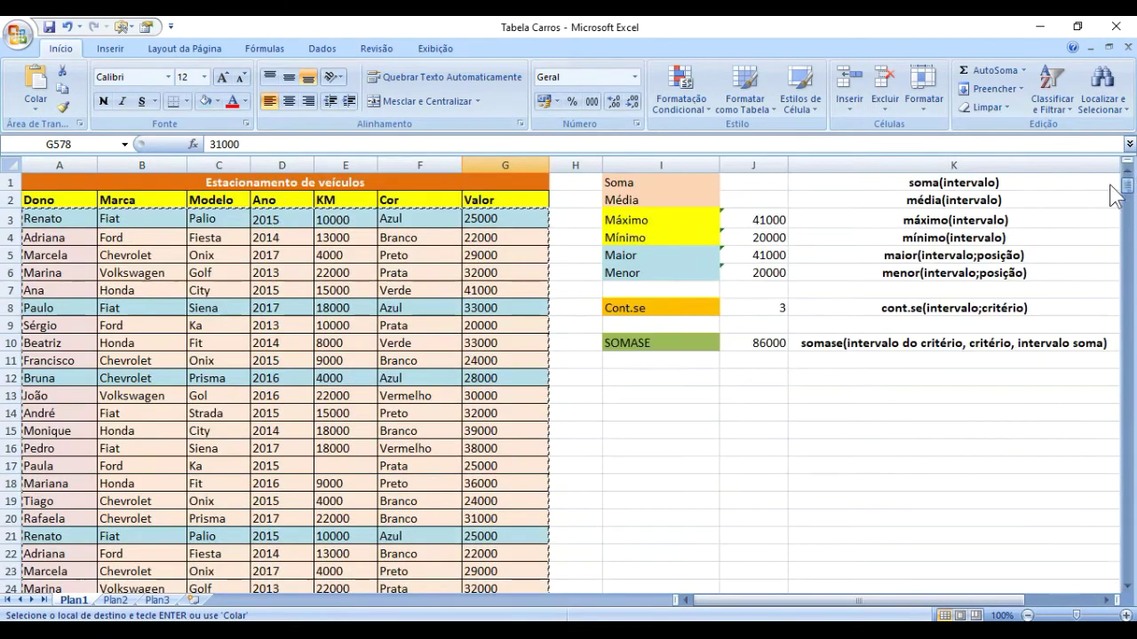
{"action": "left_click", "coordinate": [664, 484]}
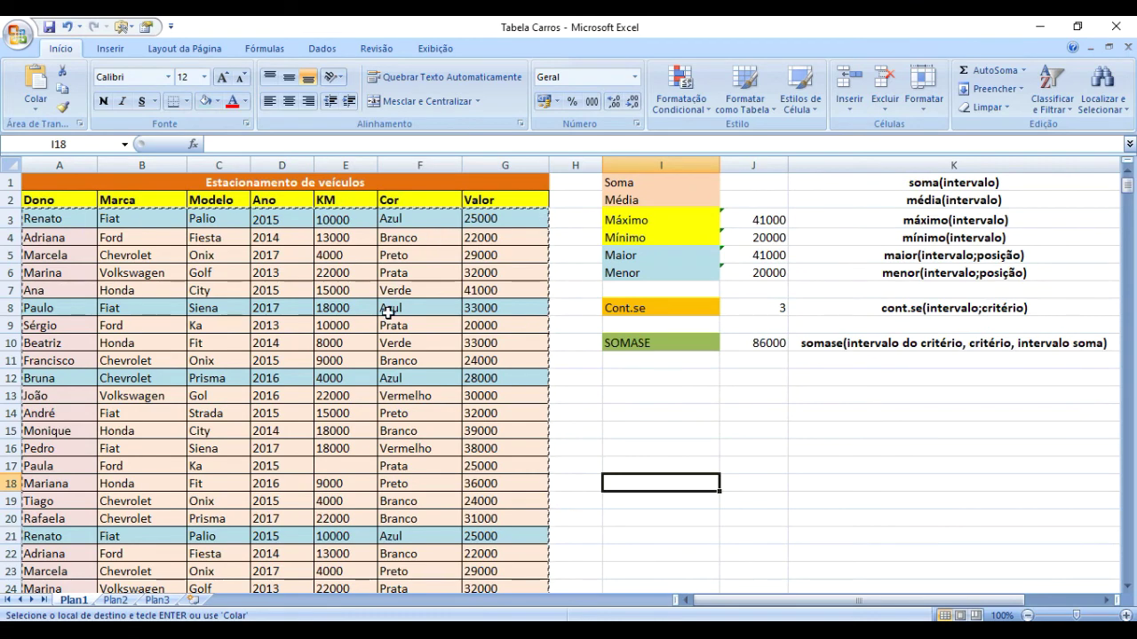
{"action": "scroll", "coordinate": [388, 312], "scroll_direction": "down", "scroll_amount": 4}
{"action": "scroll", "coordinate": [400, 307], "scroll_direction": "down", "scroll_amount": 4}
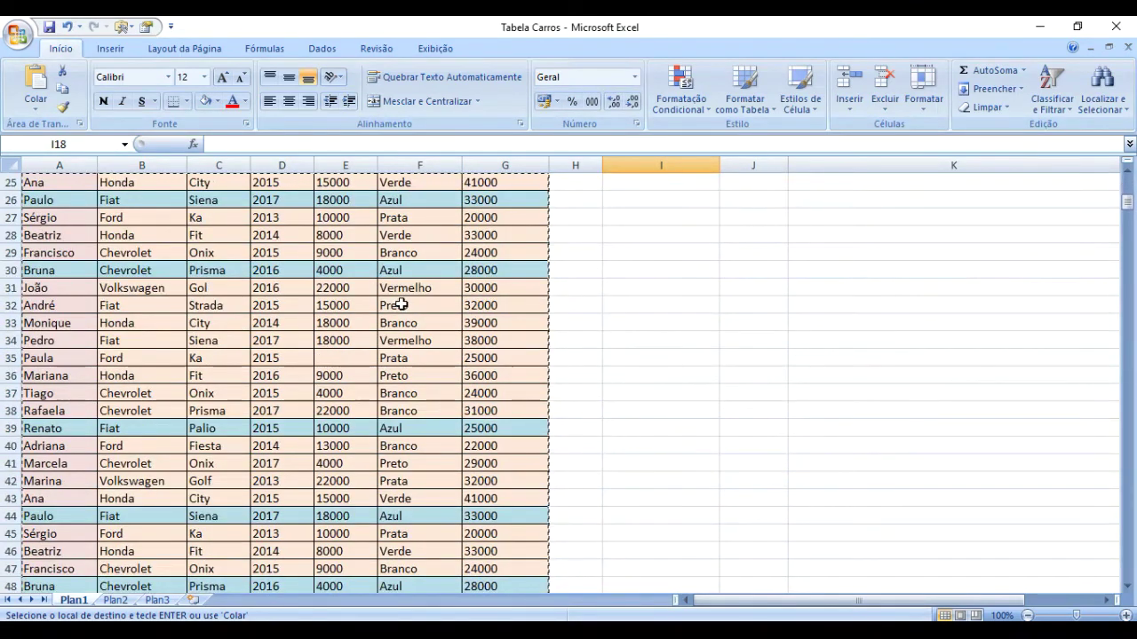
{"action": "scroll", "coordinate": [409, 306], "scroll_direction": "down", "scroll_amount": 10}
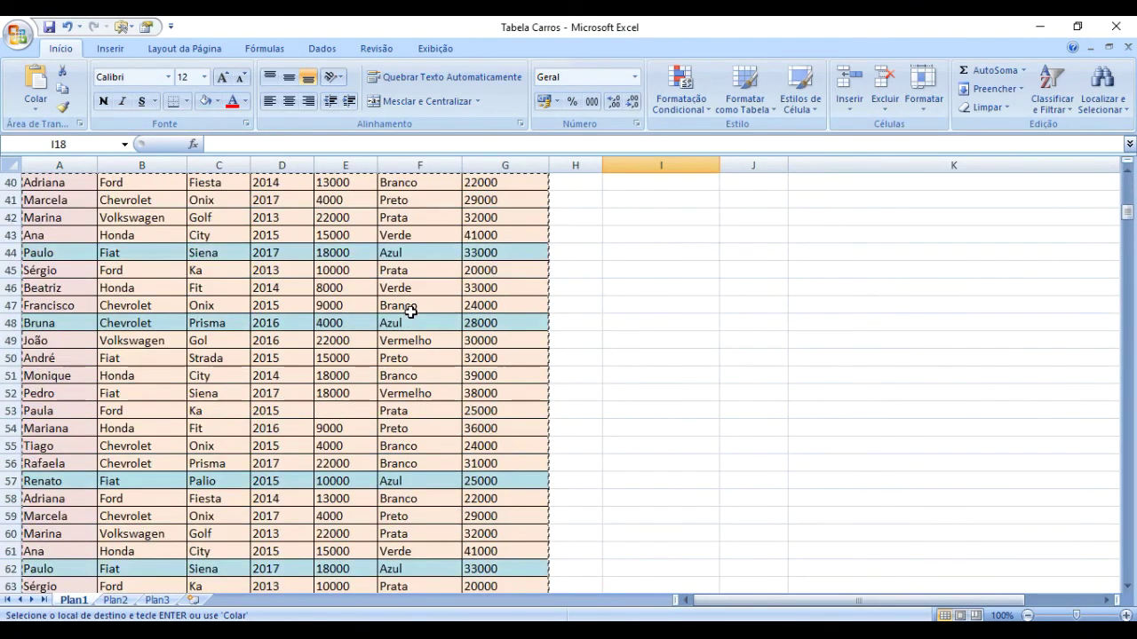
Browse the repeated vehicle rows down to the end of the enlarged table, and return to its beginning.
{"action": "scroll", "coordinate": [421, 313], "scroll_direction": "down", "scroll_amount": 1}
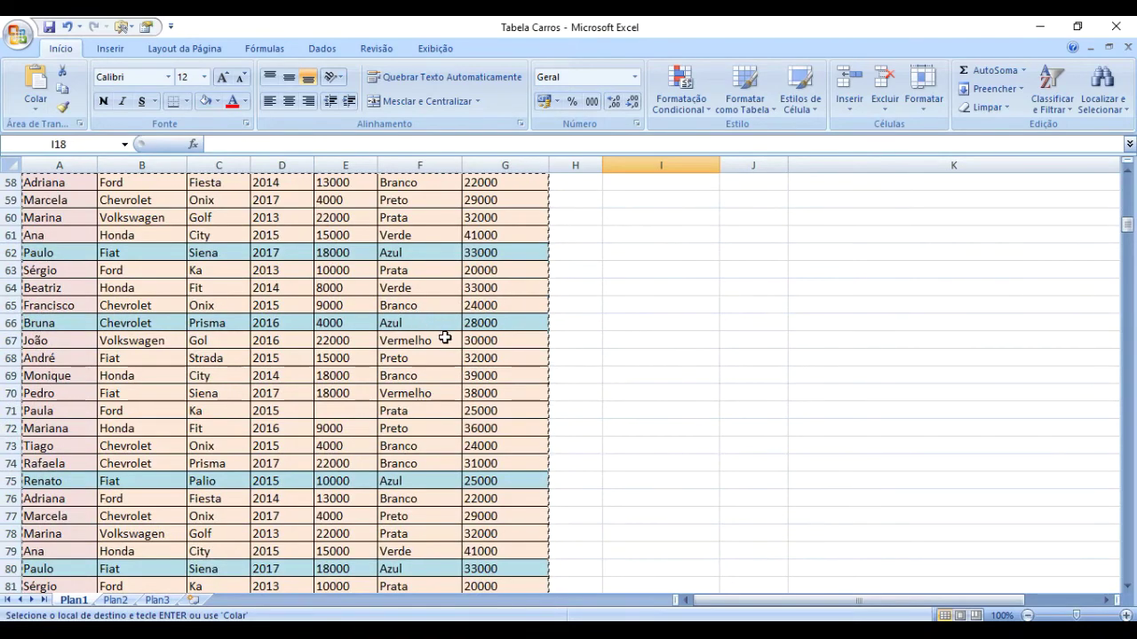
{"action": "scroll", "coordinate": [444, 332], "scroll_direction": "down", "scroll_amount": 6}
{"action": "scroll", "coordinate": [446, 333], "scroll_direction": "down", "scroll_amount": 19}
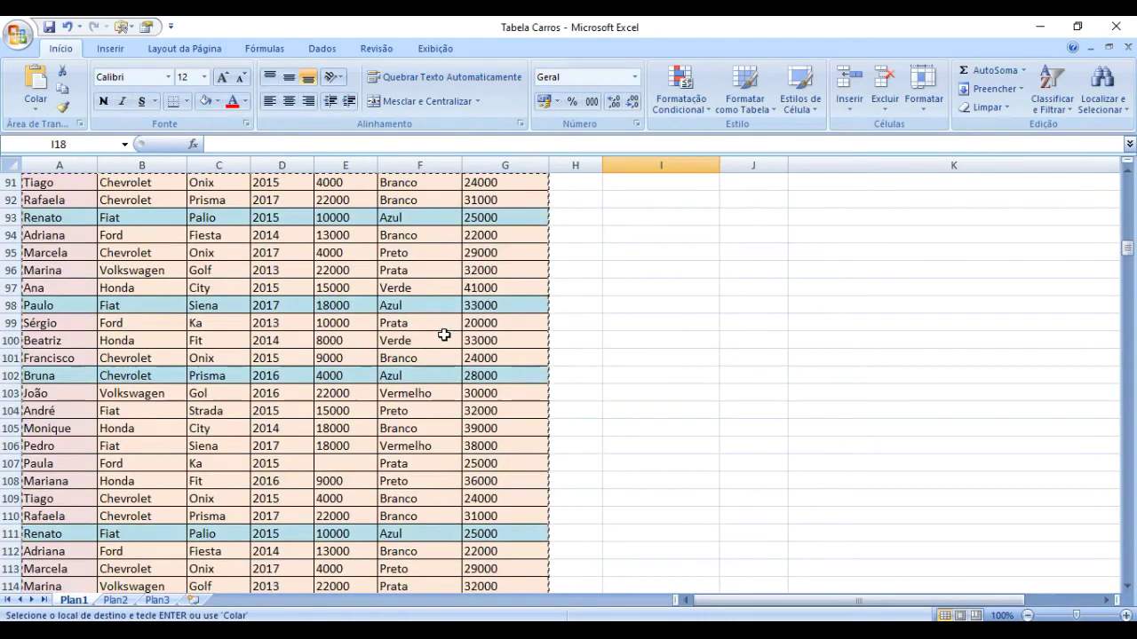
{"action": "scroll", "coordinate": [437, 331], "scroll_direction": "down", "scroll_amount": 20}
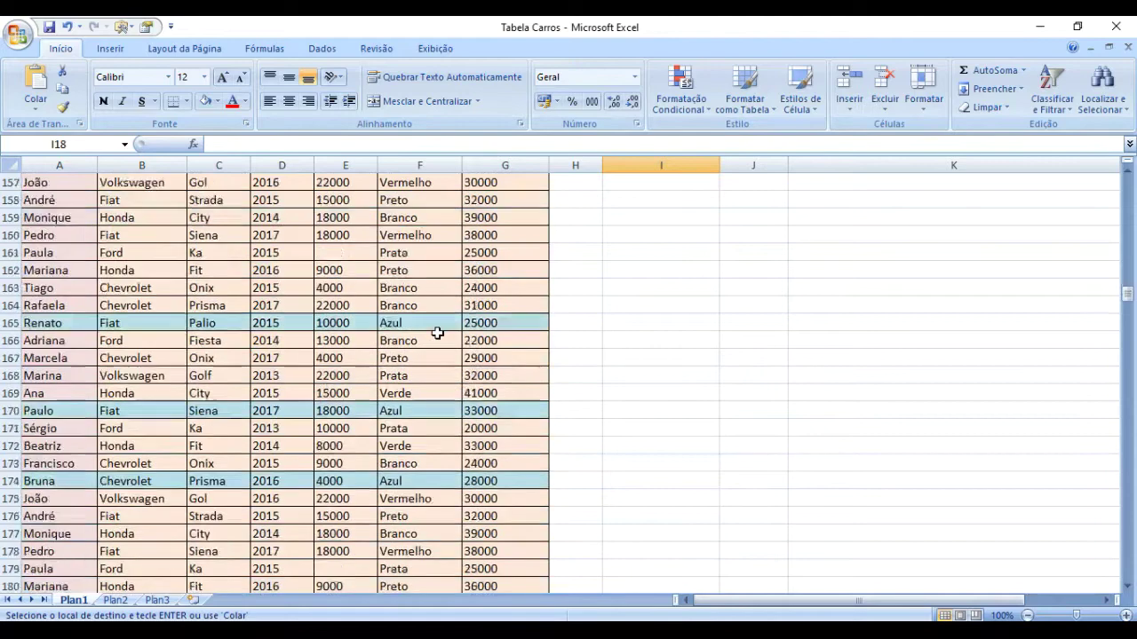
{"action": "scroll", "coordinate": [435, 338], "scroll_direction": "down", "scroll_amount": 15}
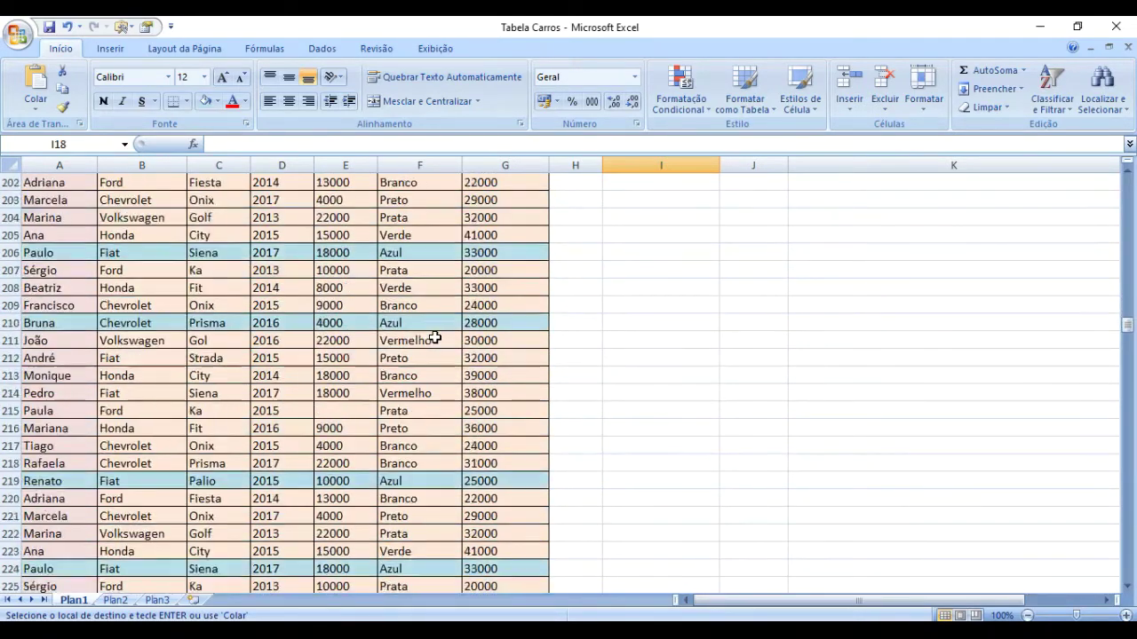
{"action": "scroll", "coordinate": [431, 343], "scroll_direction": "down", "scroll_amount": 20}
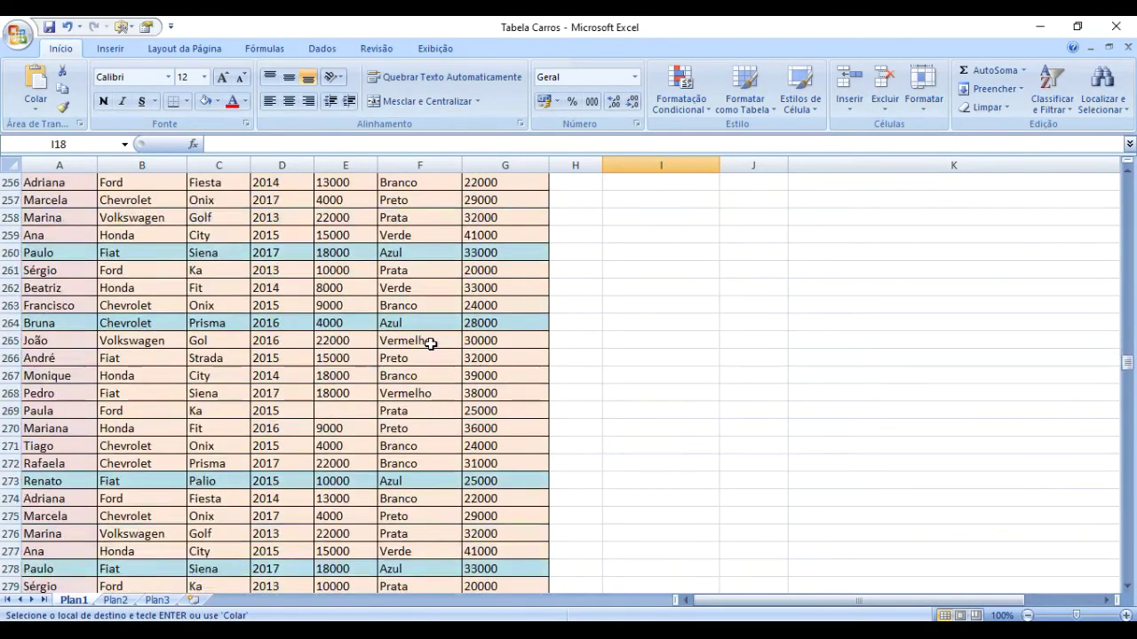
{"action": "scroll", "coordinate": [424, 350], "scroll_direction": "down", "scroll_amount": 20}
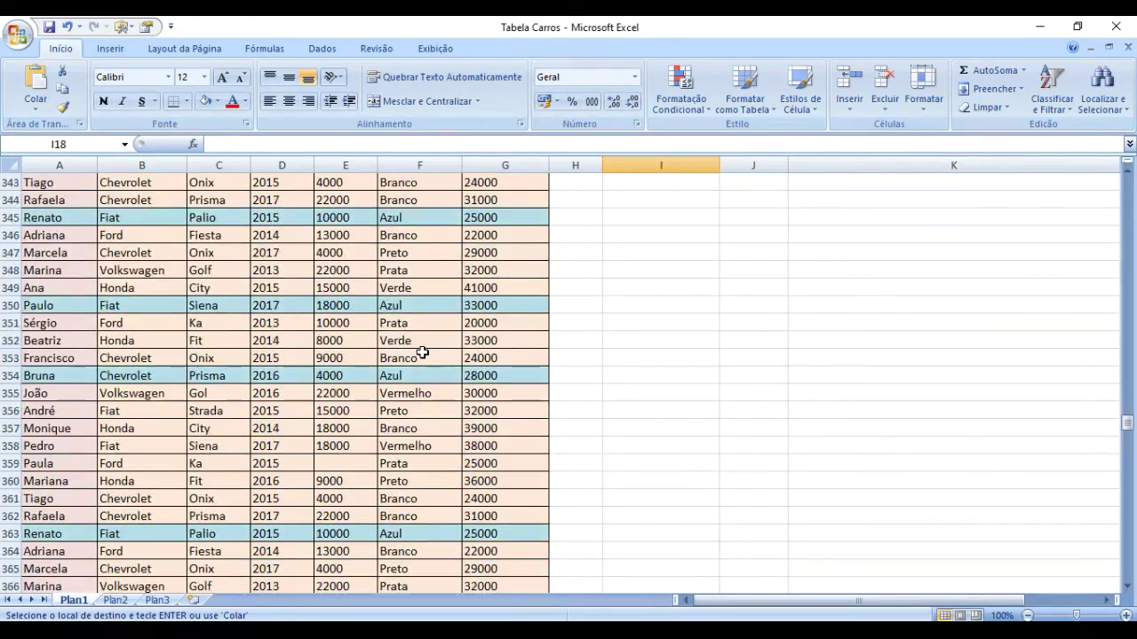
{"action": "scroll", "coordinate": [423, 355], "scroll_direction": "down", "scroll_amount": 20}
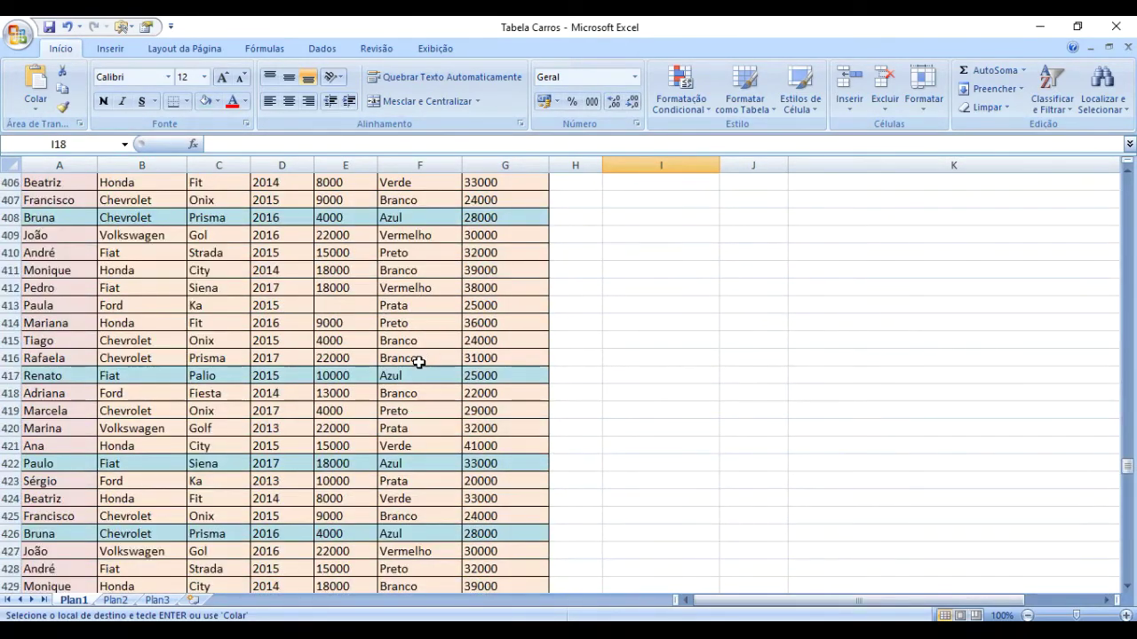
{"action": "scroll", "coordinate": [426, 356], "scroll_direction": "down", "scroll_amount": 20}
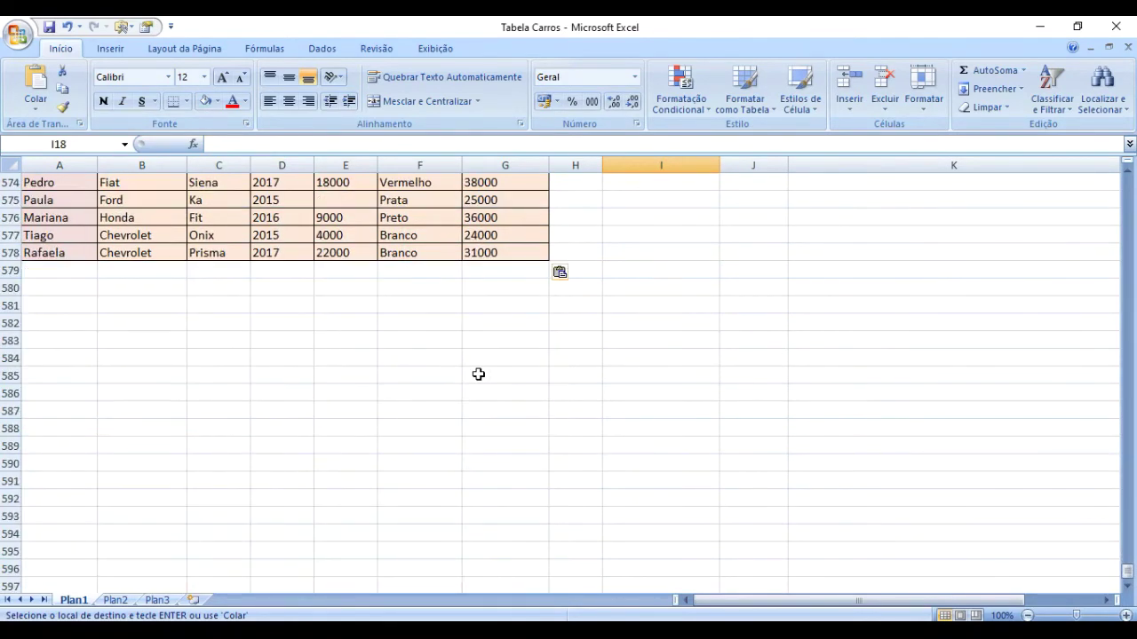
{"action": "left_click_drag", "start_coordinate": [1126, 573], "coordinate": [1126, 178]}
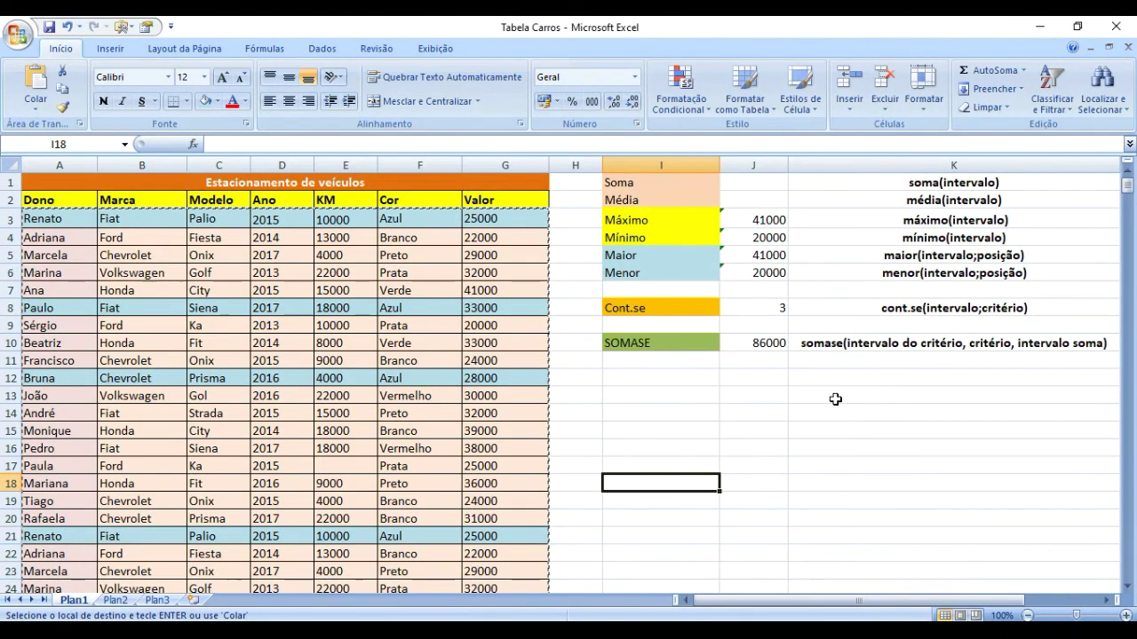
Extend the SOMASE formula in J10 to cover criteria range F3:F578 and sum range G3:G578.
{"action": "left_click", "coordinate": [764, 342]}
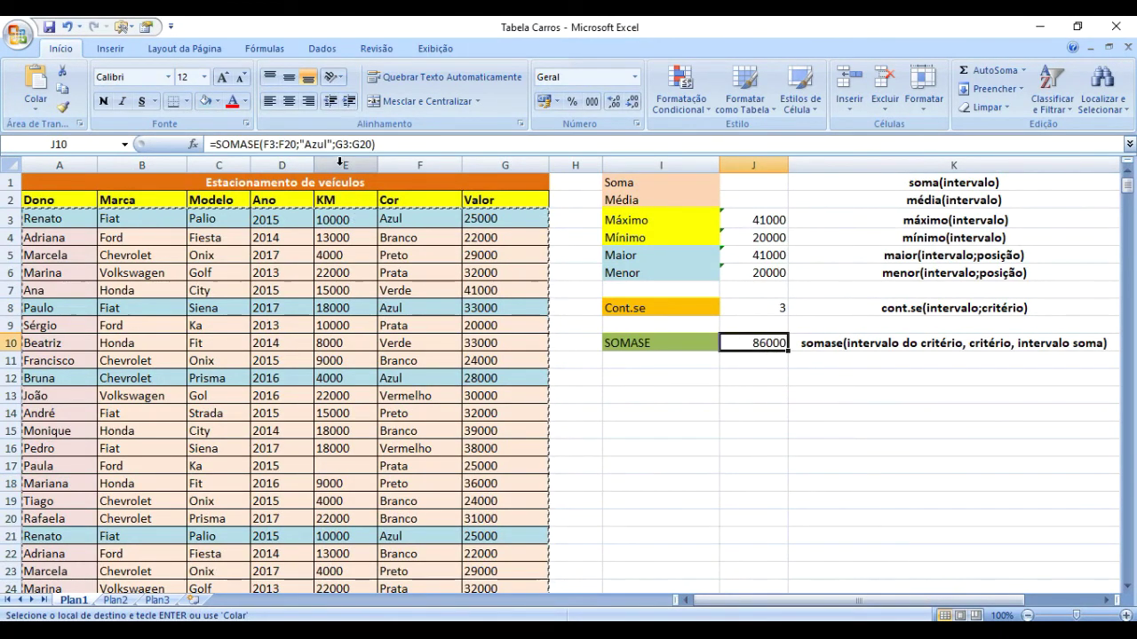
{"action": "left_click", "coordinate": [285, 142]}
{"action": "double_click", "coordinate": [287, 144]}
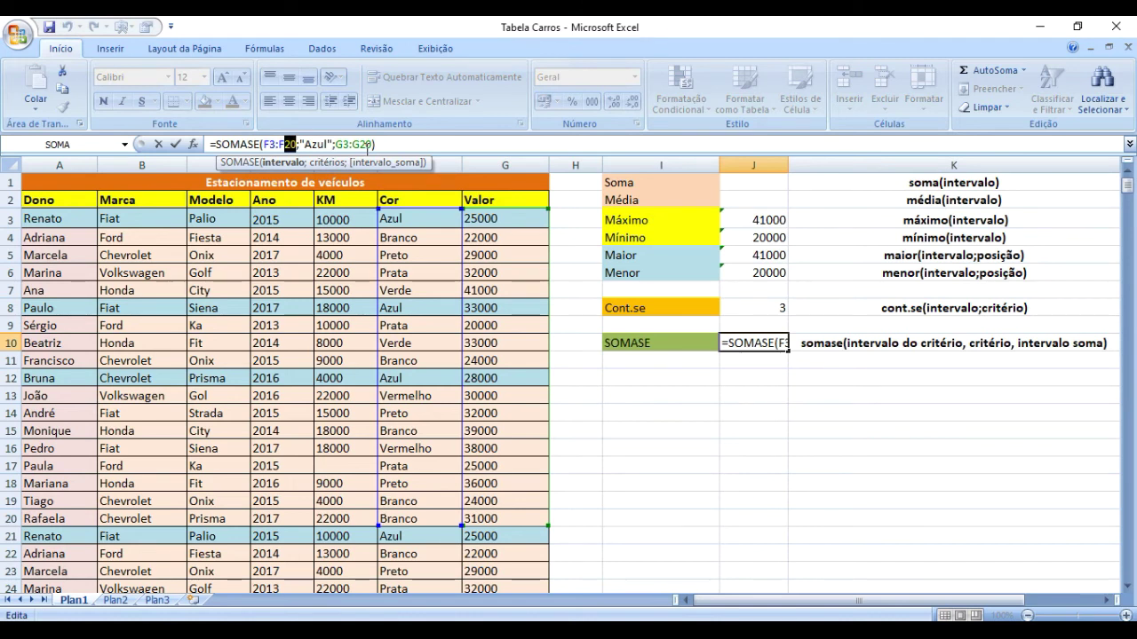
{"action": "type", "text": "578"}
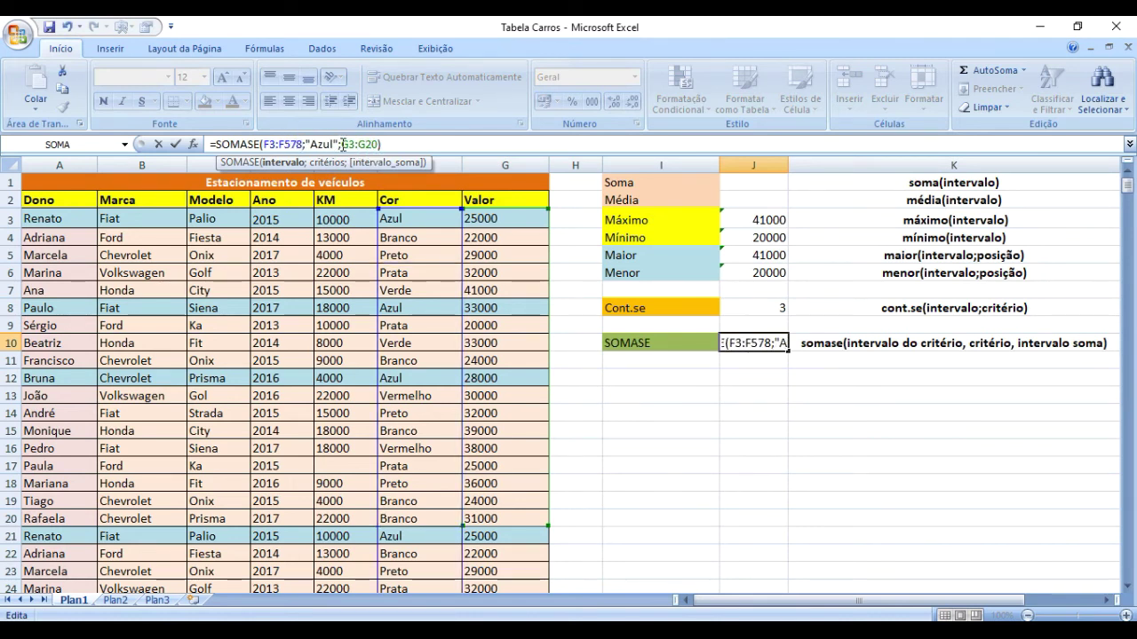
{"action": "double_click", "coordinate": [371, 144]}
{"action": "type", "text": "578"}
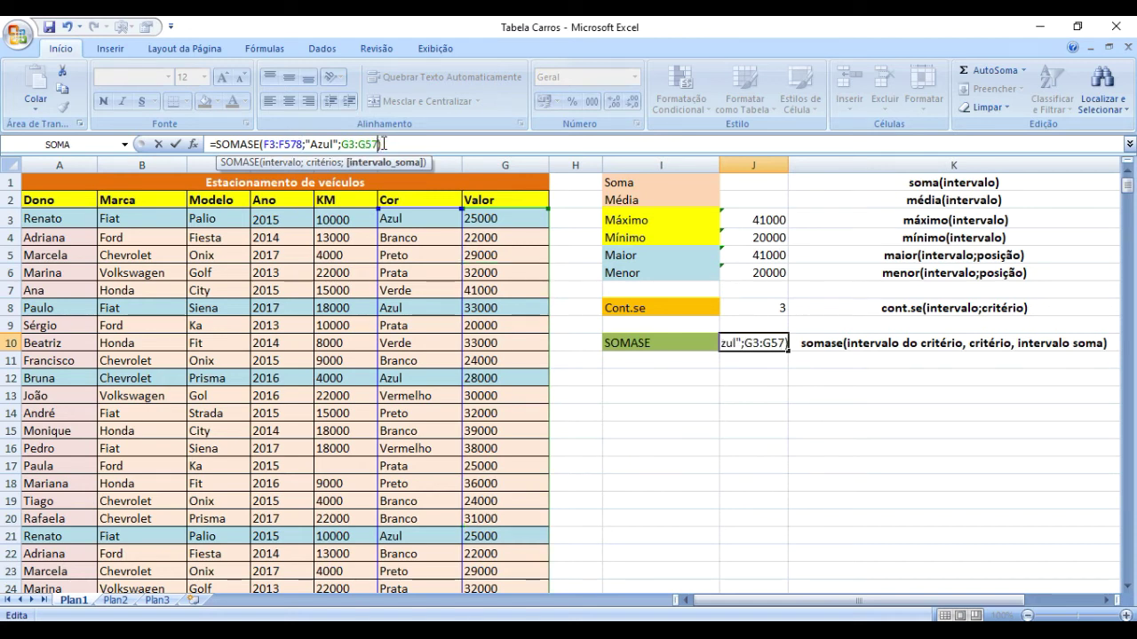
{"action": "key", "text": "Return"}
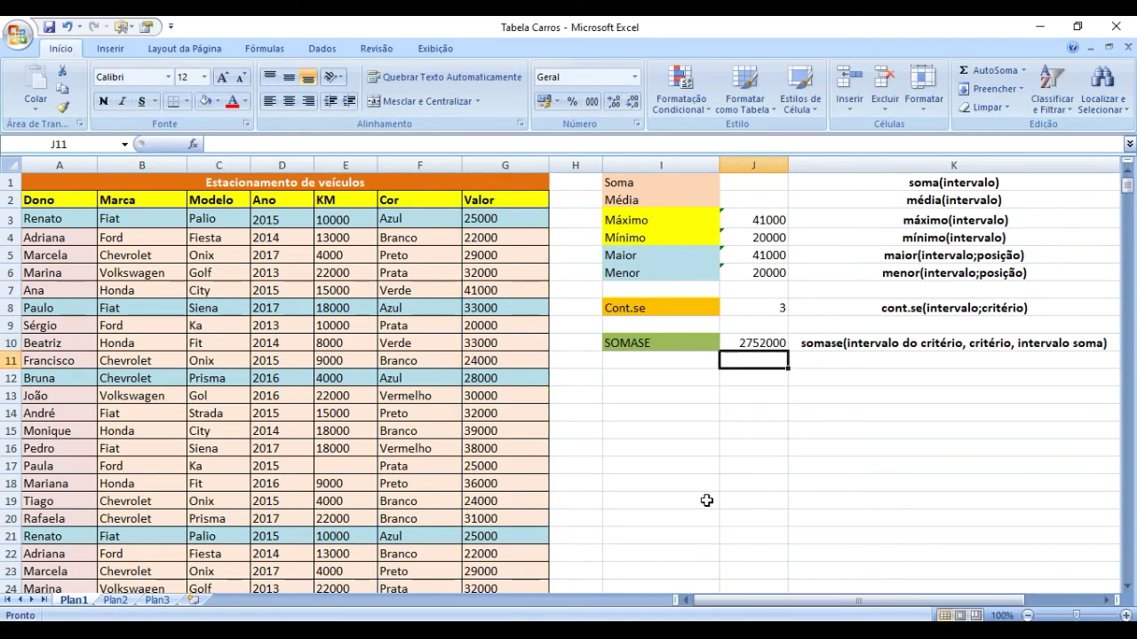
{"action": "left_click", "coordinate": [756, 388]}
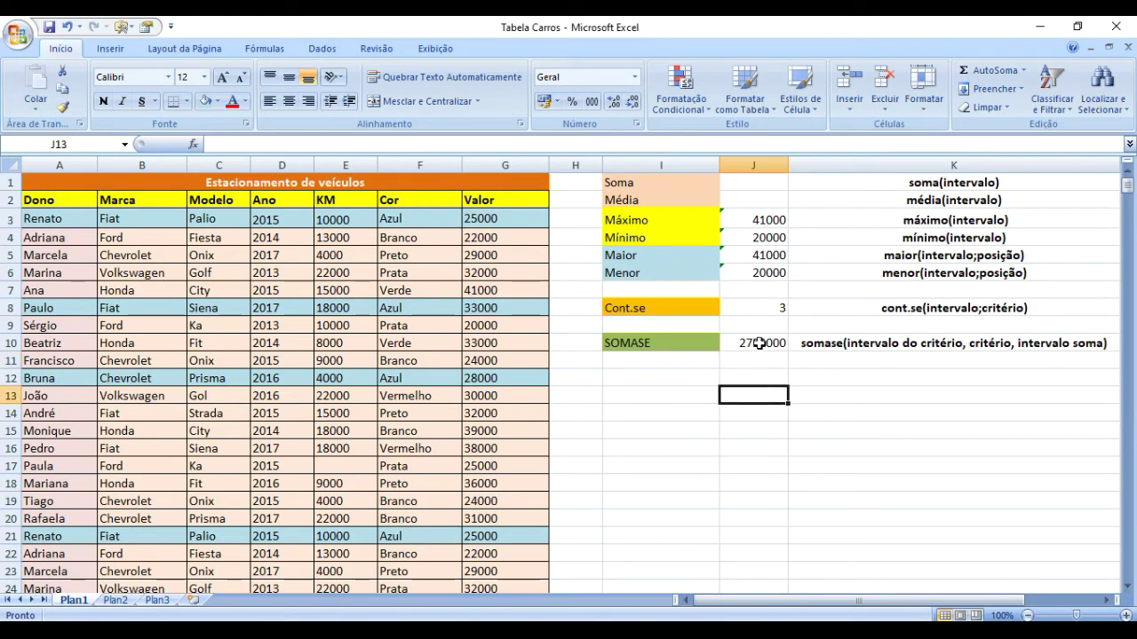
Check the ranges referenced by the SOMASE formula in J10 against the vehicle table down to its last row.
{"action": "double_click", "coordinate": [759, 342]}
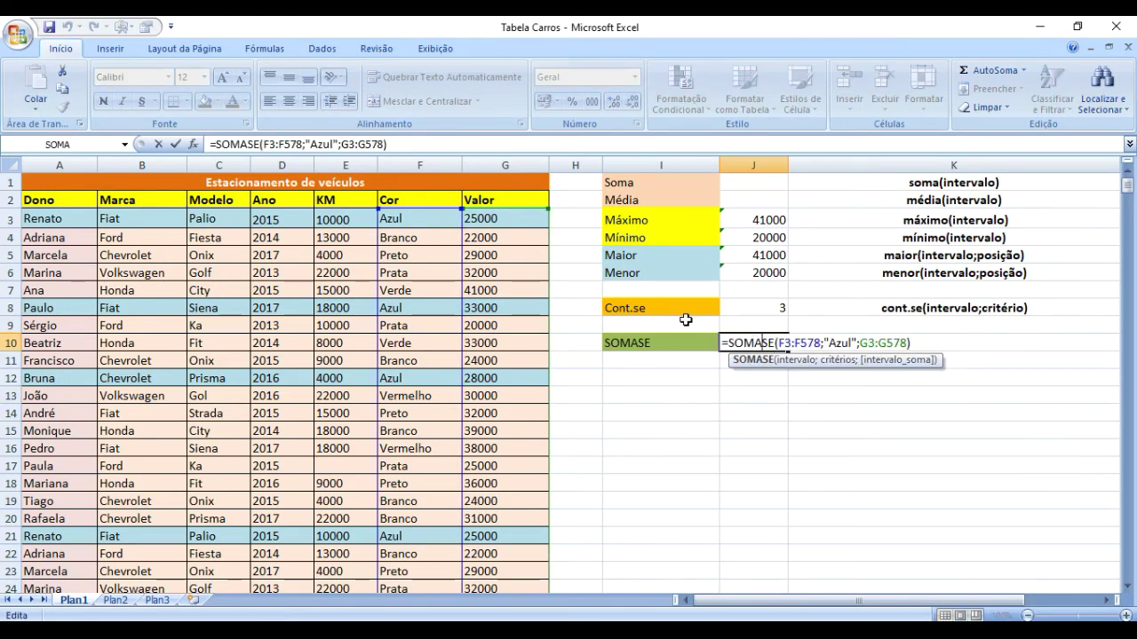
{"action": "scroll", "coordinate": [551, 444], "scroll_direction": "down", "scroll_amount": 5}
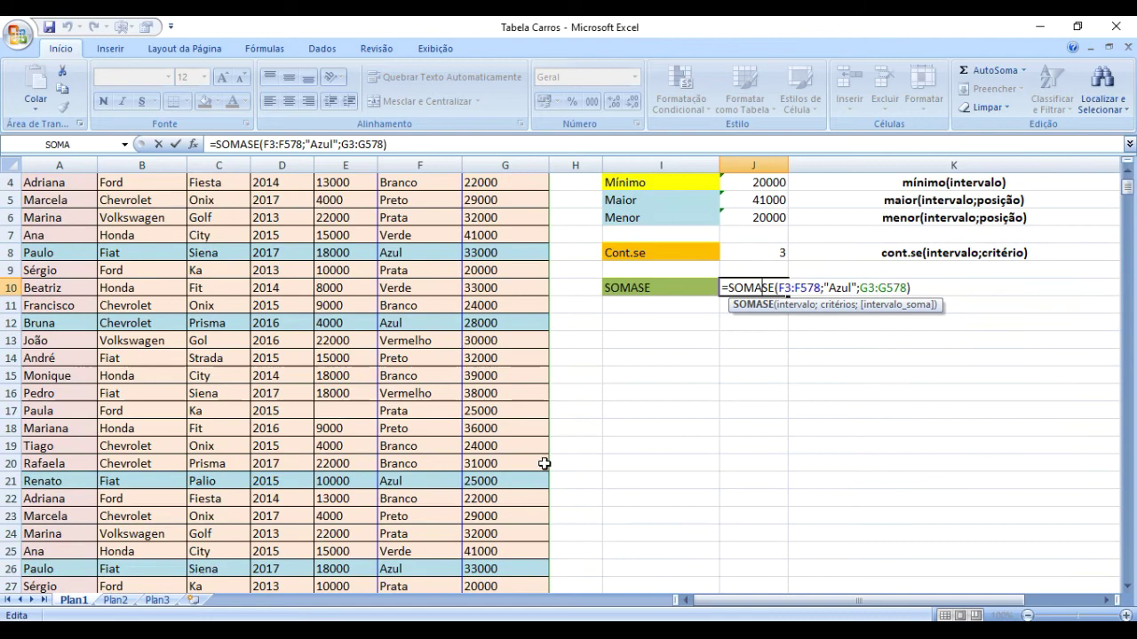
{"action": "scroll", "coordinate": [566, 407], "scroll_direction": "down", "scroll_amount": 20}
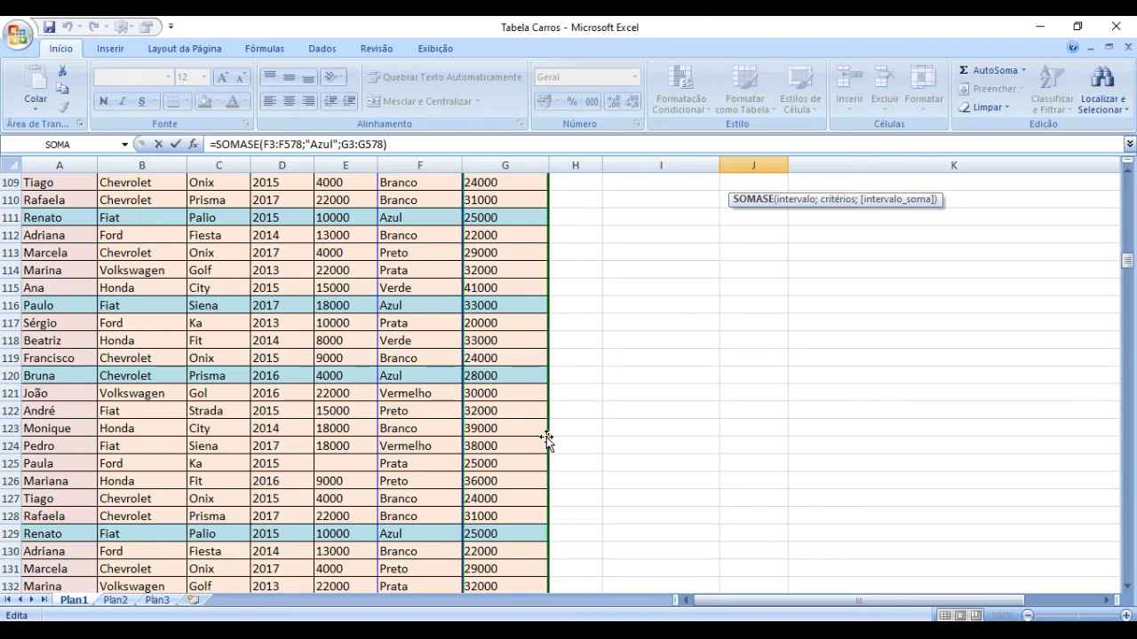
{"action": "scroll", "coordinate": [545, 437], "scroll_direction": "down", "scroll_amount": 12}
{"action": "scroll", "coordinate": [544, 441], "scroll_direction": "down", "scroll_amount": 20}
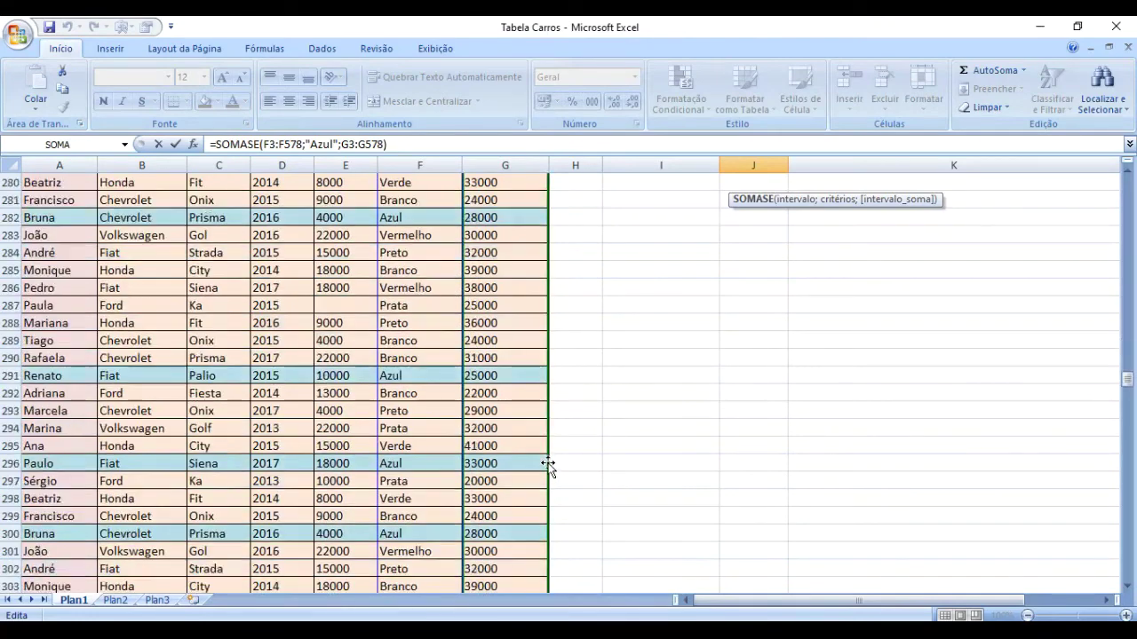
{"action": "scroll", "coordinate": [548, 465], "scroll_direction": "down", "scroll_amount": 20}
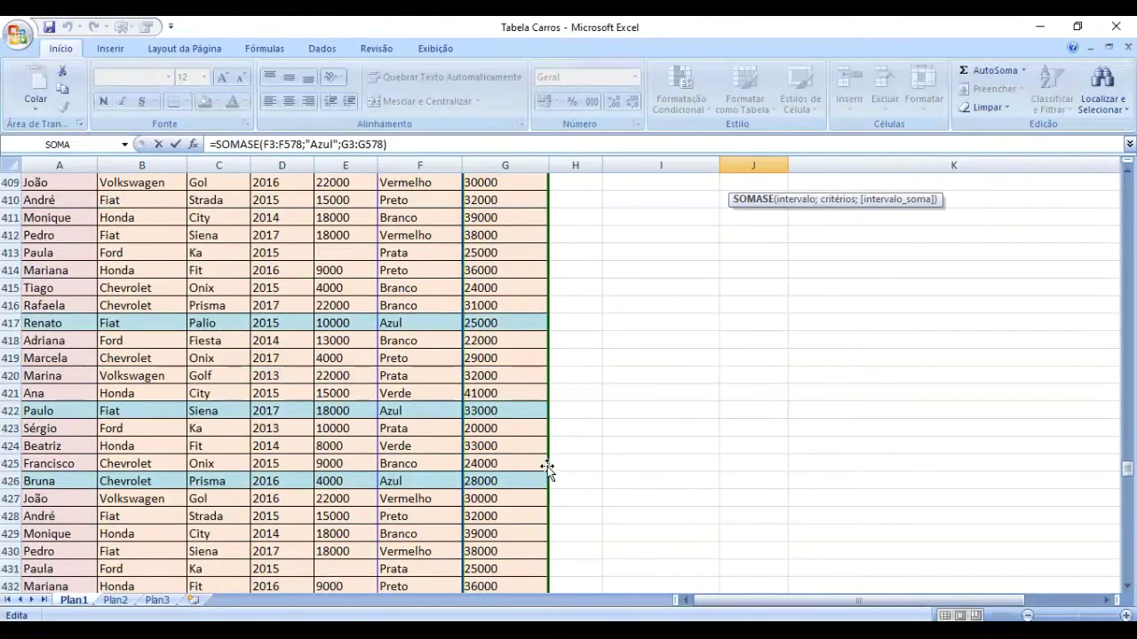
{"action": "scroll", "coordinate": [547, 466], "scroll_direction": "down", "scroll_amount": 20}
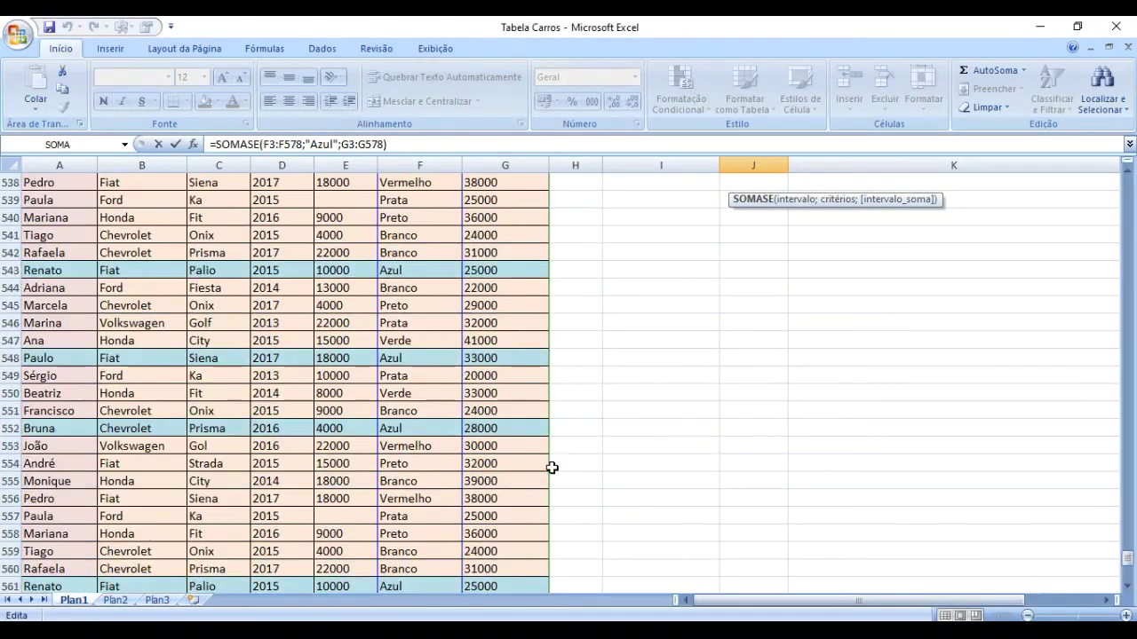
{"action": "scroll", "coordinate": [551, 468], "scroll_direction": "down", "scroll_amount": 12}
{"action": "scroll", "coordinate": [547, 411], "scroll_direction": "up", "scroll_amount": 3}
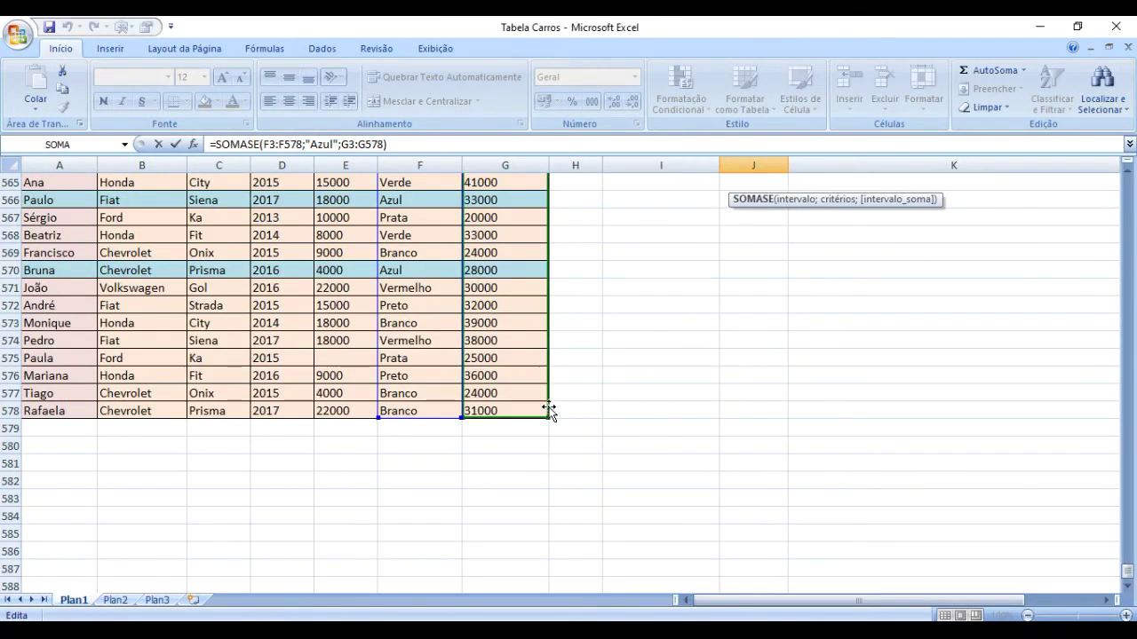
{"action": "left_click_drag", "start_coordinate": [1128, 573], "coordinate": [1127, 573]}
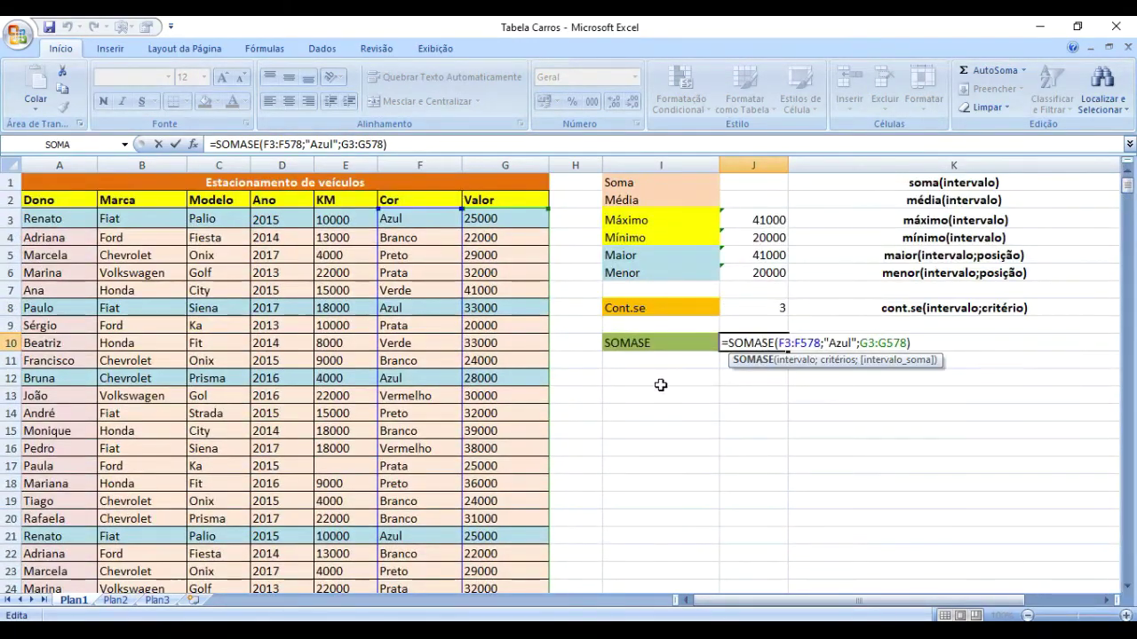
{"action": "key", "text": "Return"}
{"action": "key", "text": "Up"}
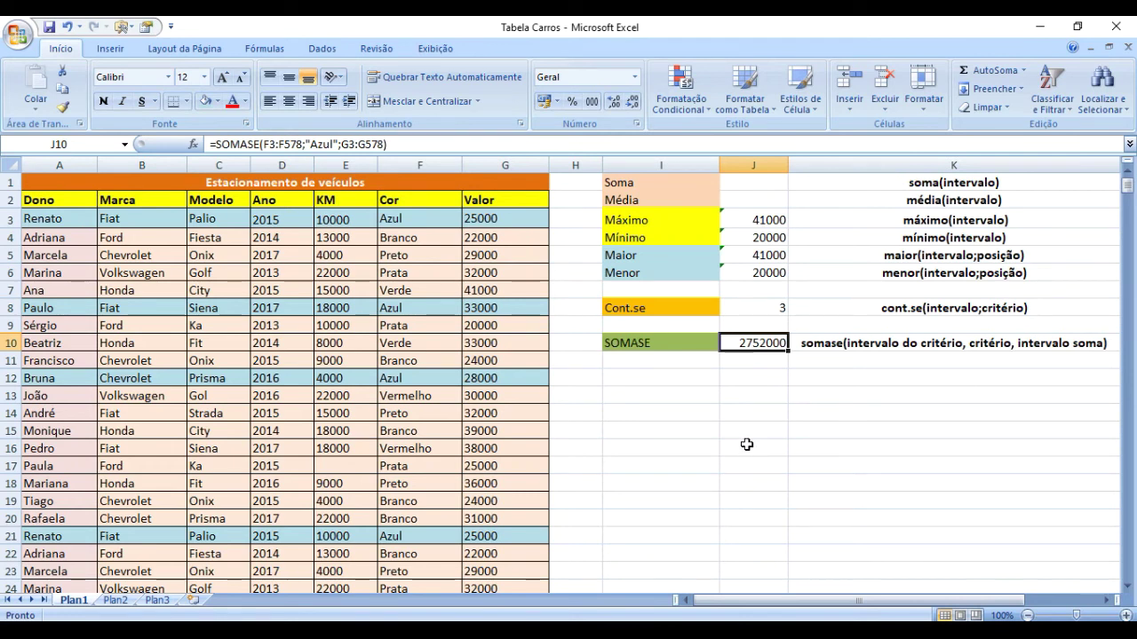
Delete the SOMASE formula from cell J10.
{"action": "left_click", "coordinate": [741, 392]}
{"action": "left_click", "coordinate": [747, 343]}
{"action": "key", "text": "Delete"}
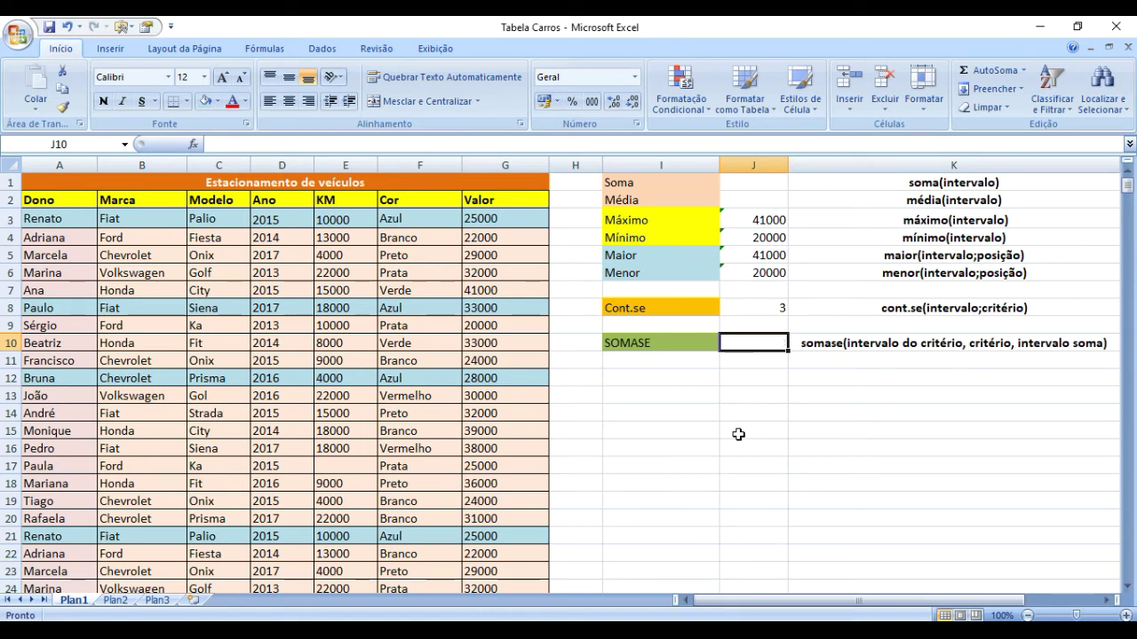
{"action": "left_click", "coordinate": [737, 434]}
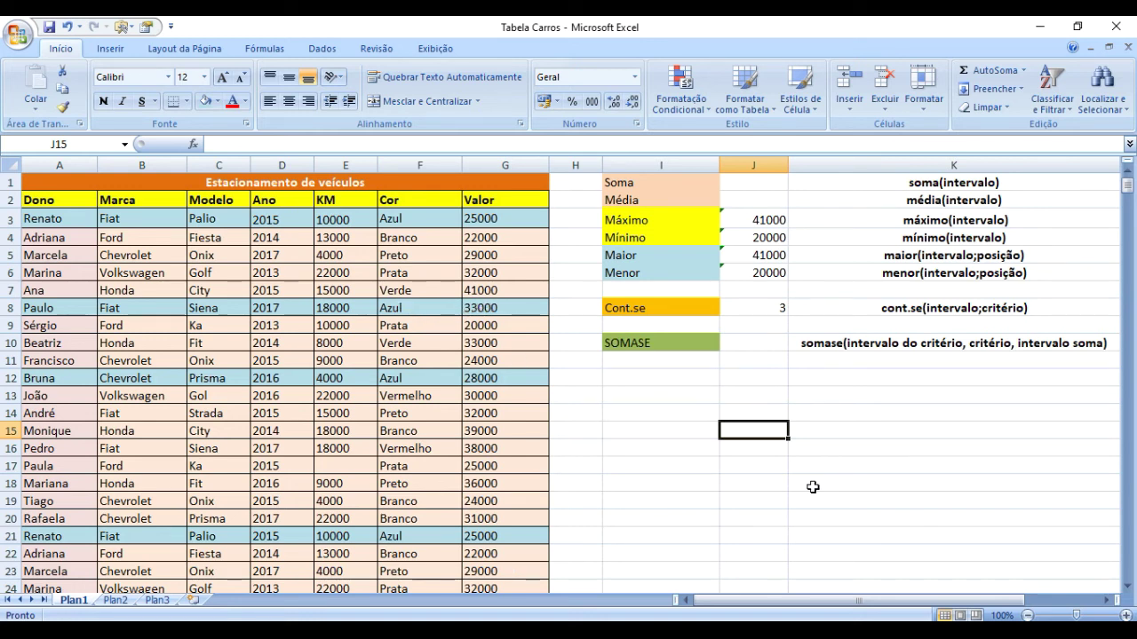
Start a MÉDIASE formula in cell J11 with B3:B578 as the criteria range.
{"action": "left_click", "coordinate": [768, 414]}
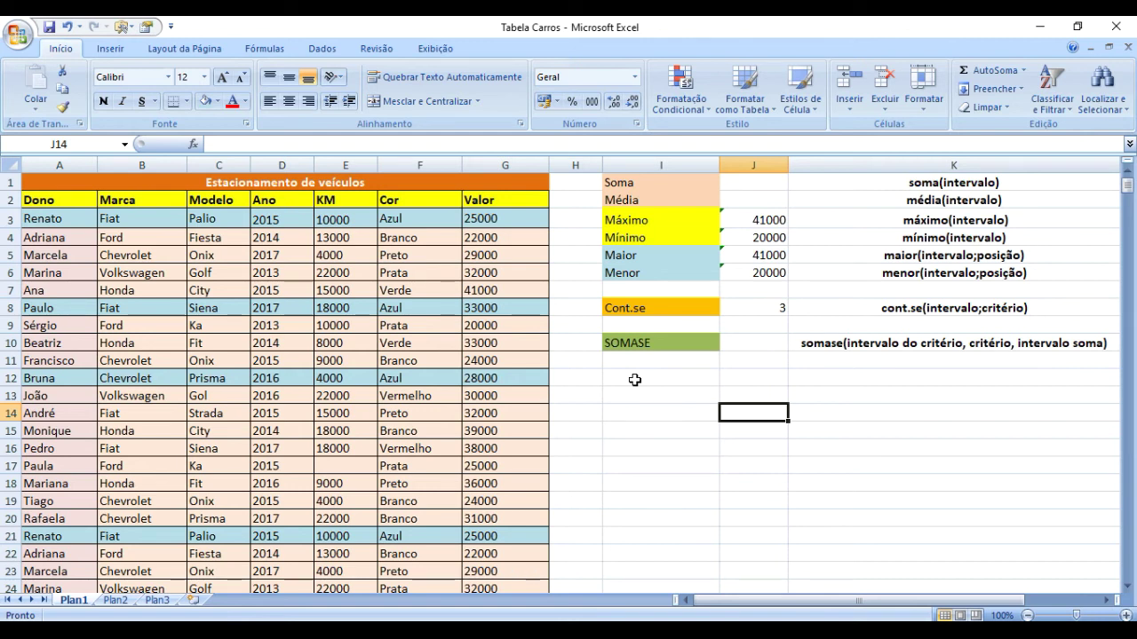
{"action": "key", "text": "Up"}
{"action": "key", "text": "Up"}
{"action": "key", "text": "Up"}
{"action": "type", "text": "="}
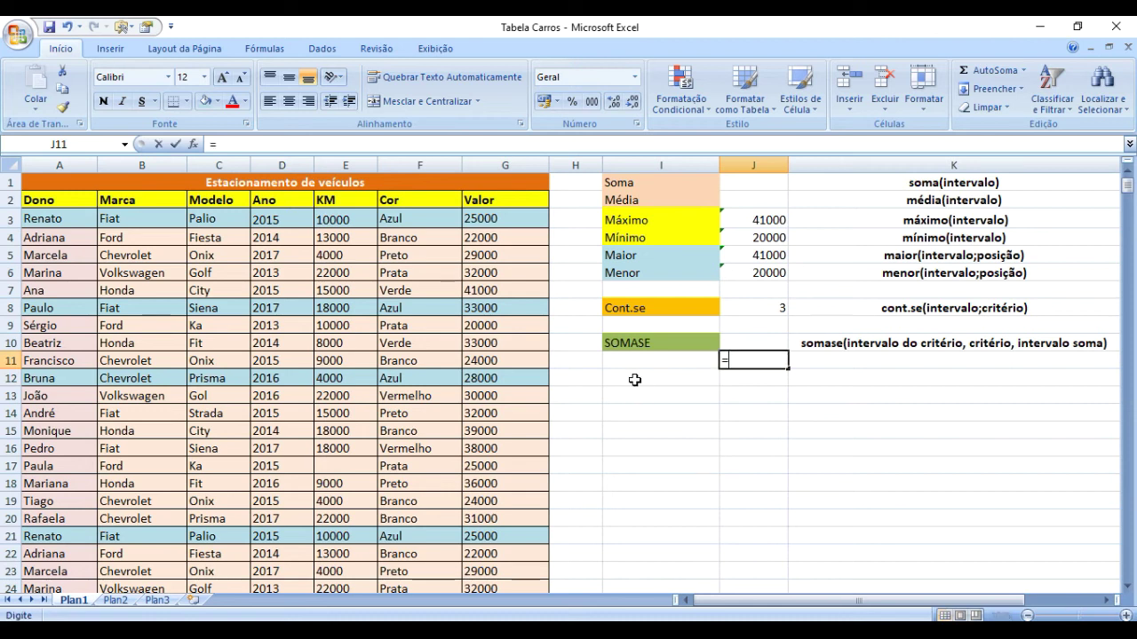
{"action": "type", "text": "mé"}
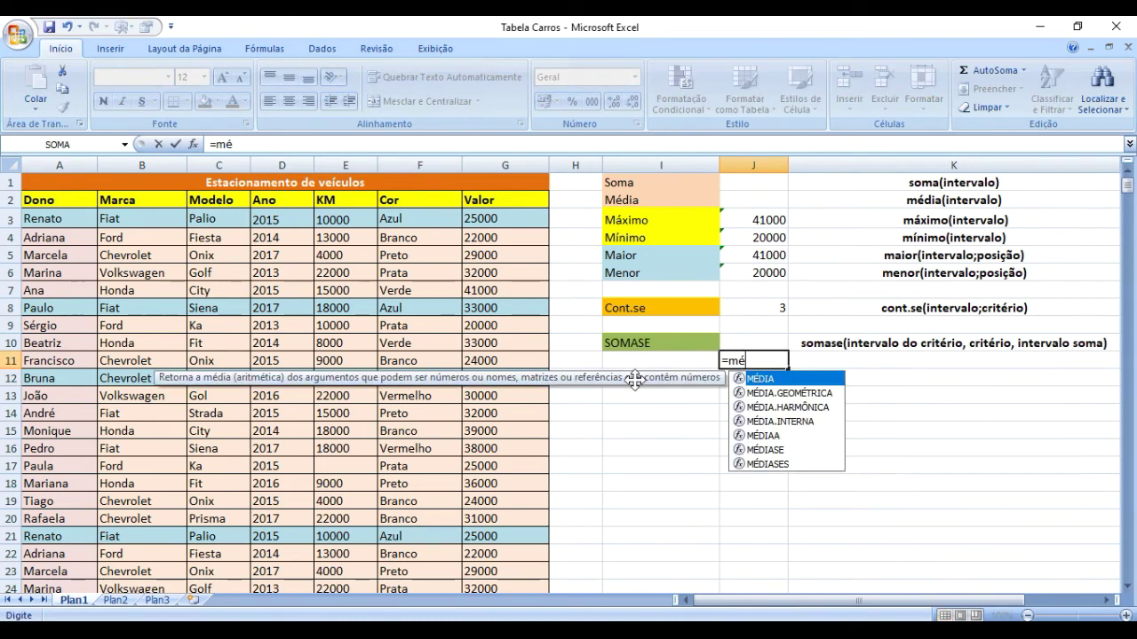
{"action": "type", "text": "diase"}
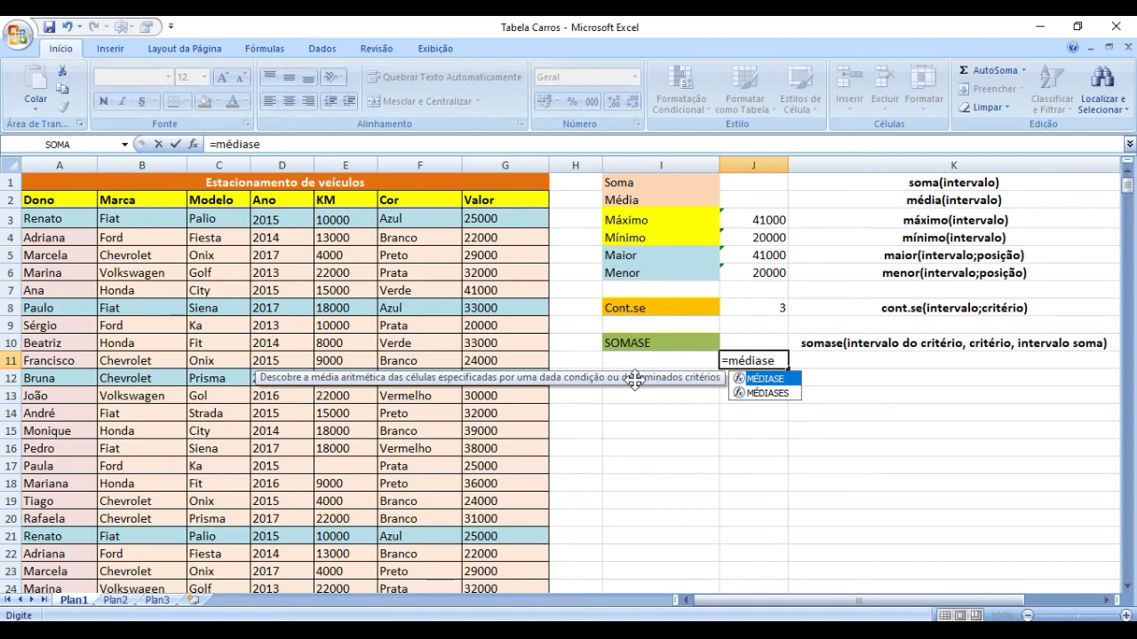
{"action": "type", "text": "("}
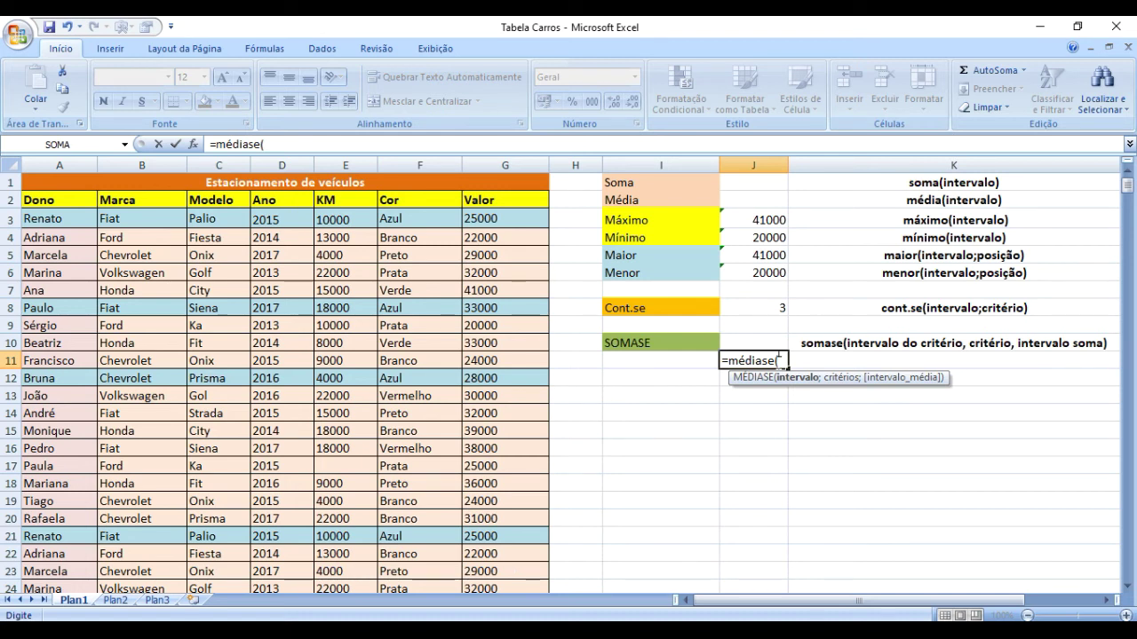
{"action": "left_click", "coordinate": [125, 219]}
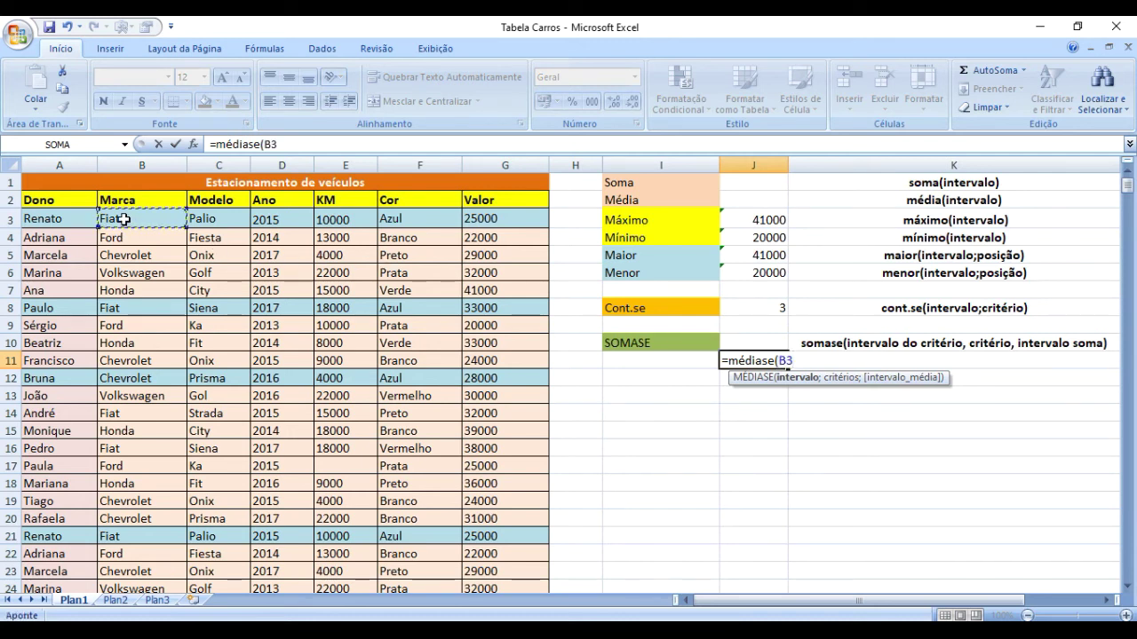
{"action": "left_click_drag", "start_coordinate": [145, 218], "coordinate": [140, 551]}
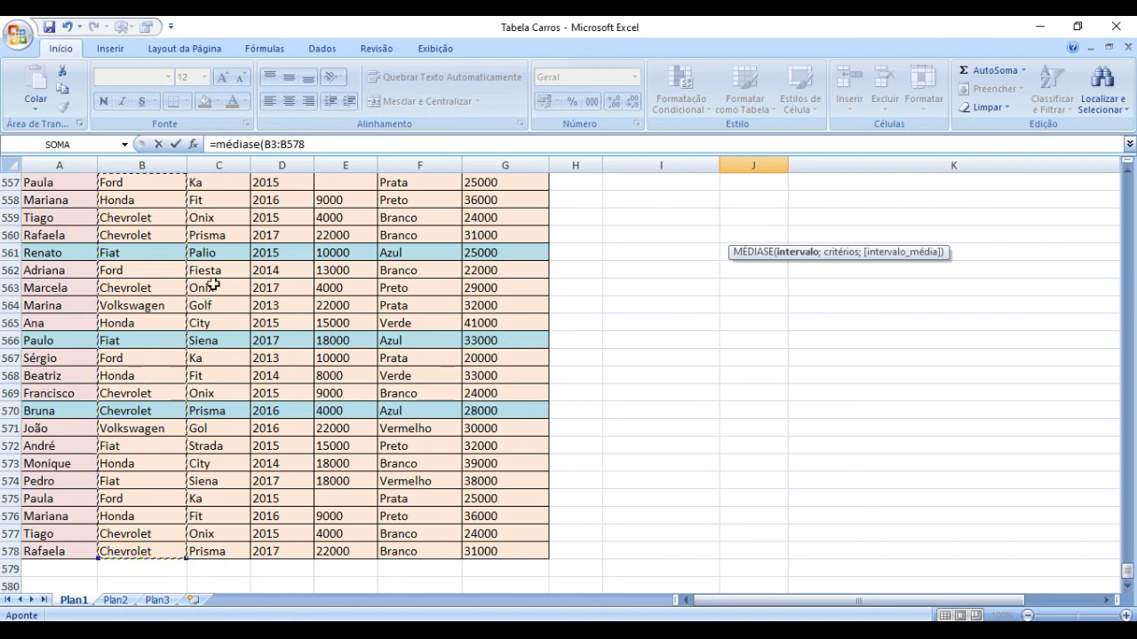
Add the criterion "Honda" and the average range G3:G578 to the MÉDIASE formula.
{"action": "left_click", "coordinate": [311, 143]}
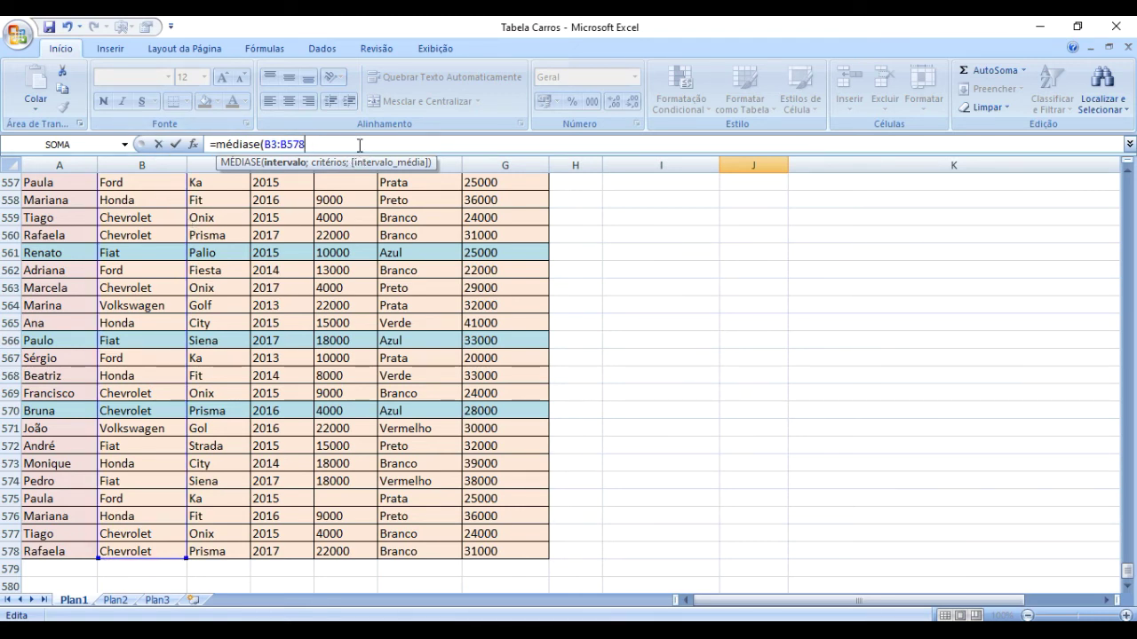
{"action": "type", "text": ";\"Honda\""}
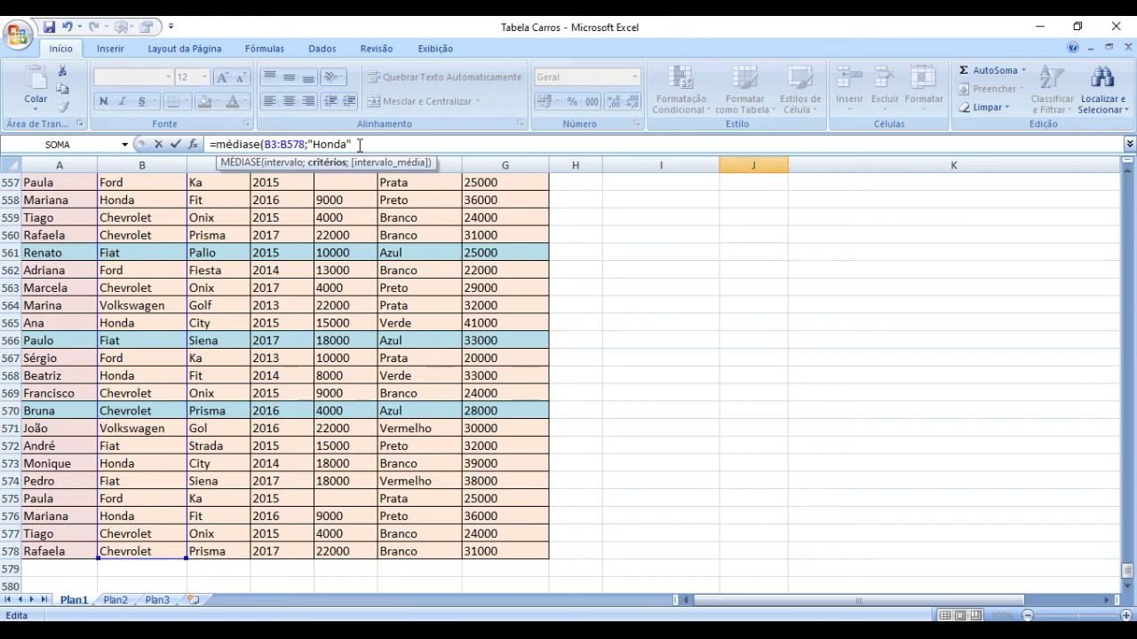
{"action": "type", "text": ";"}
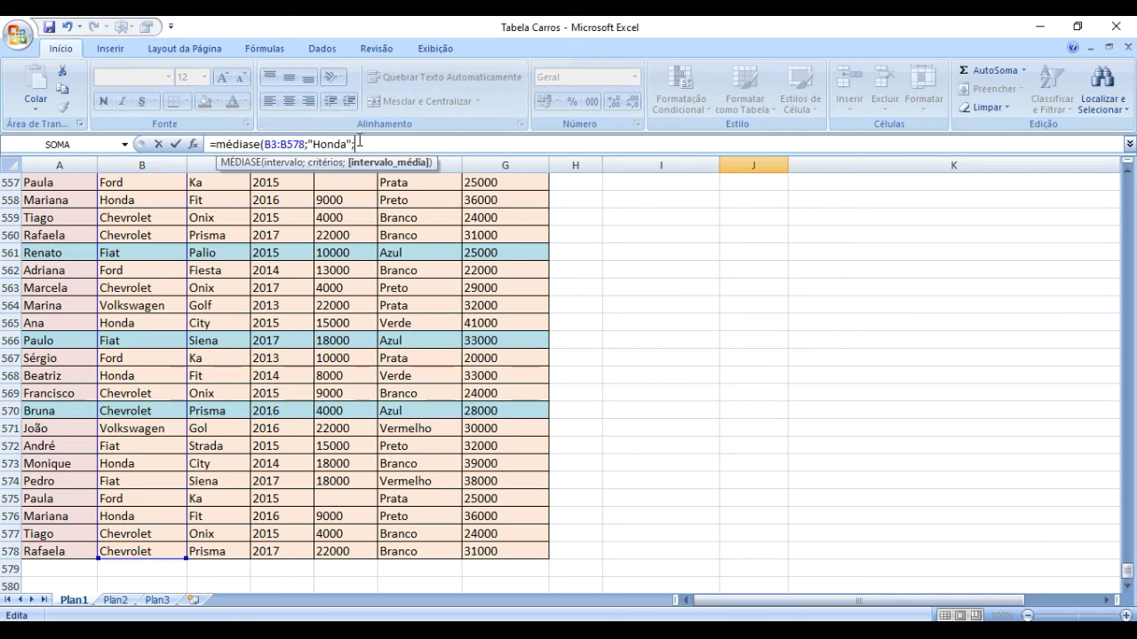
{"action": "left_click", "coordinate": [492, 550]}
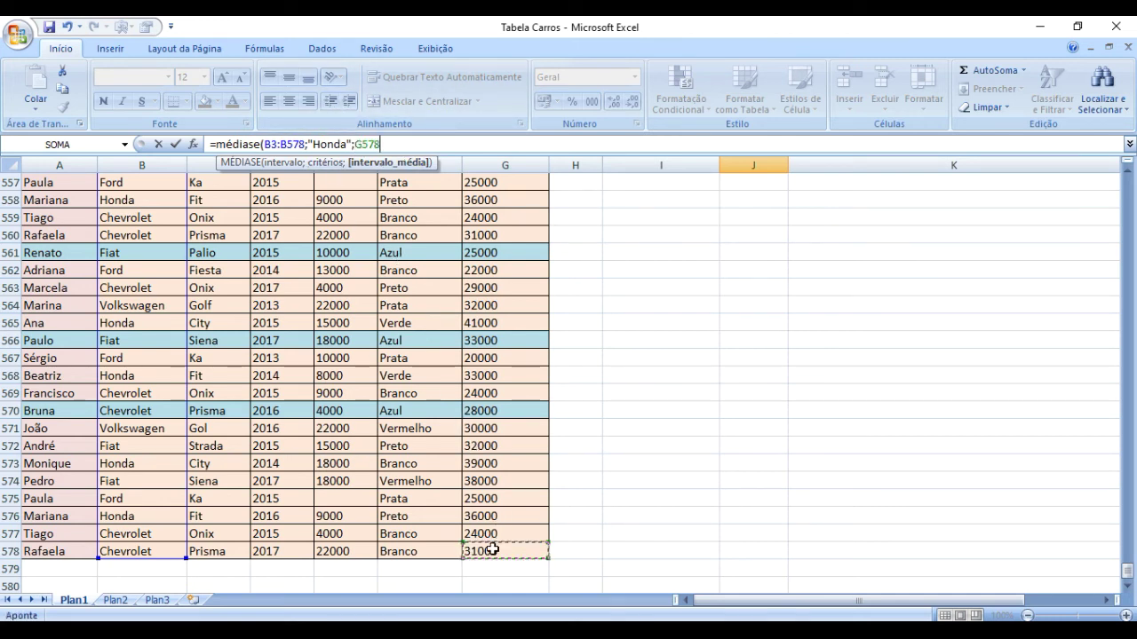
{"action": "left_click_drag", "start_coordinate": [492, 550], "coordinate": [475, 533]}
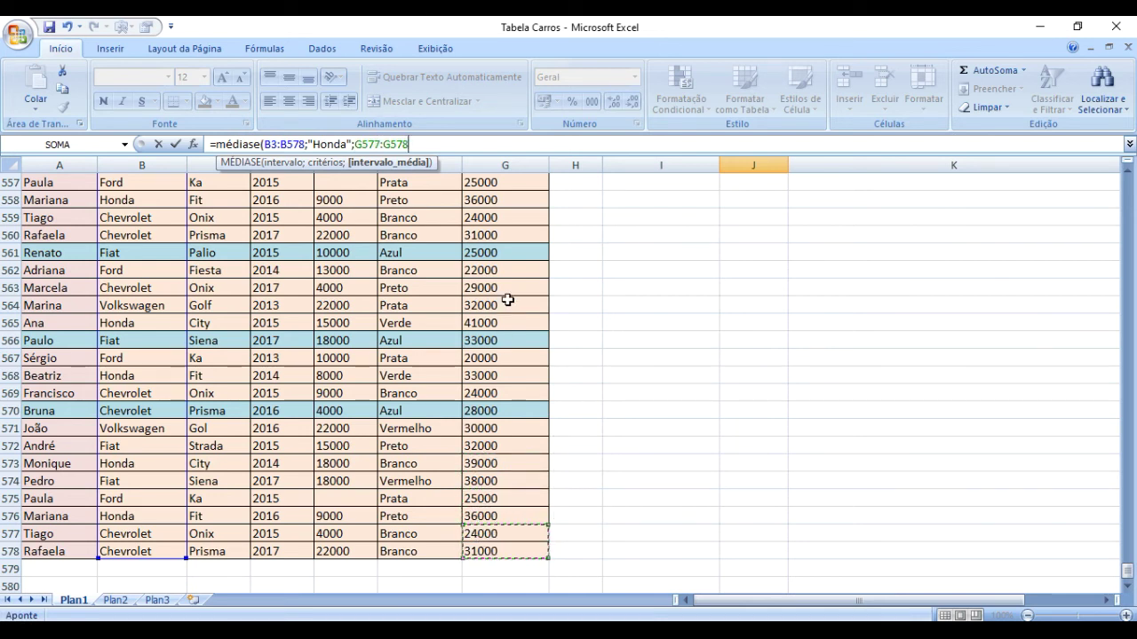
{"action": "left_click_drag", "start_coordinate": [498, 269], "coordinate": [488, 220]}
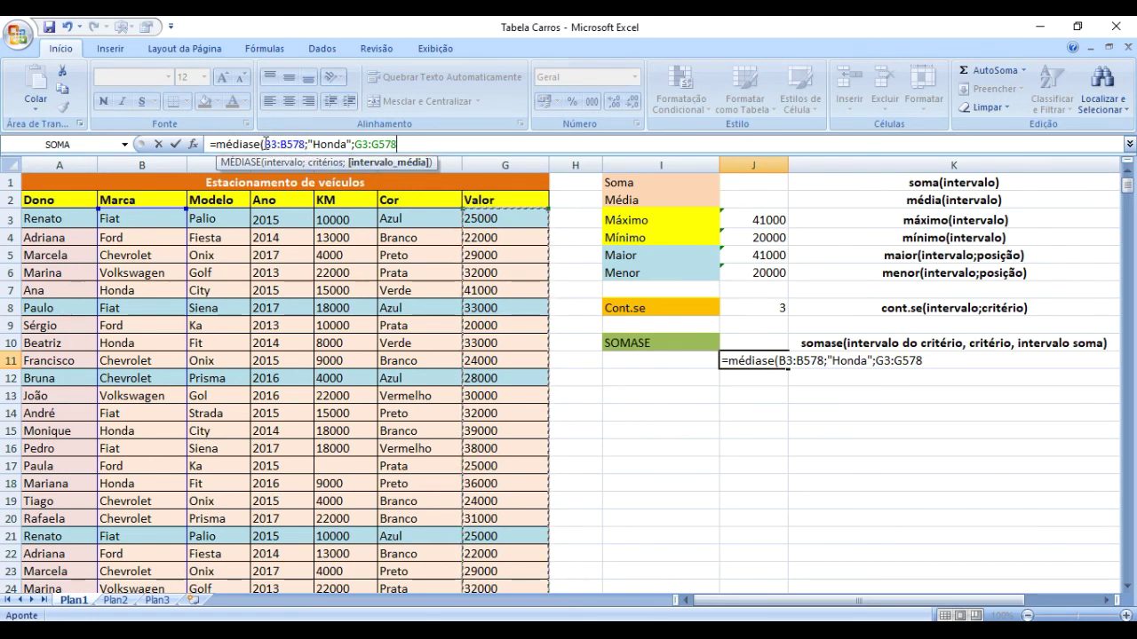
Check the criteria and average ranges in the MÉDIASE formula, complete it in J11 and inspect the cell.
{"action": "left_click_drag", "start_coordinate": [263, 144], "coordinate": [305, 146]}
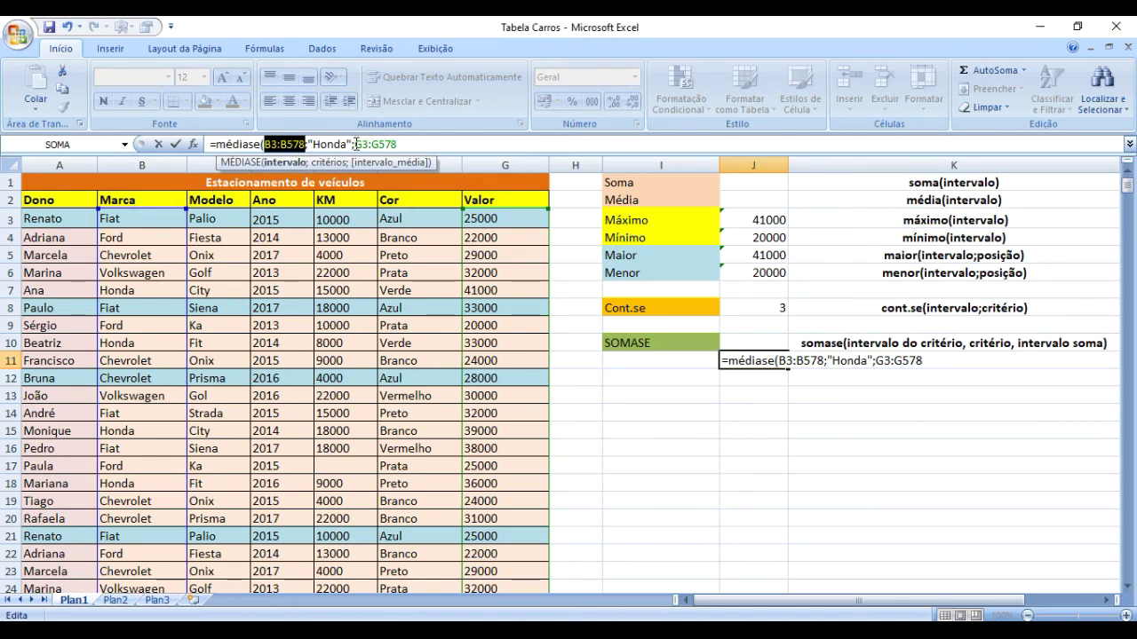
{"action": "left_click", "coordinate": [356, 144]}
{"action": "left_click_drag", "start_coordinate": [356, 144], "coordinate": [404, 144]}
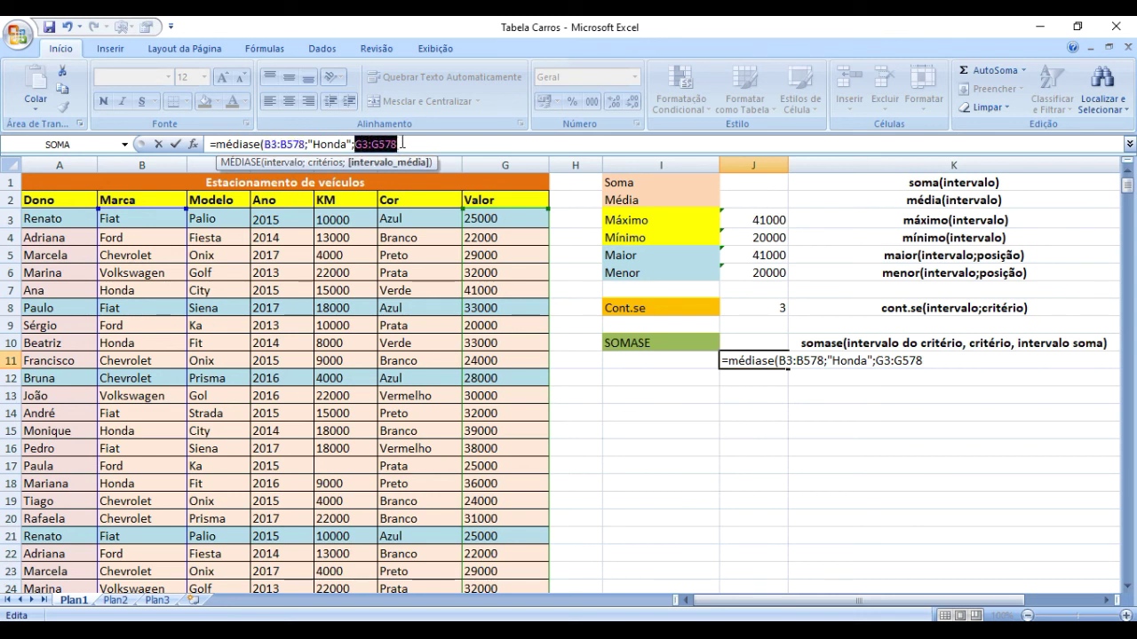
{"action": "left_click", "coordinate": [405, 143]}
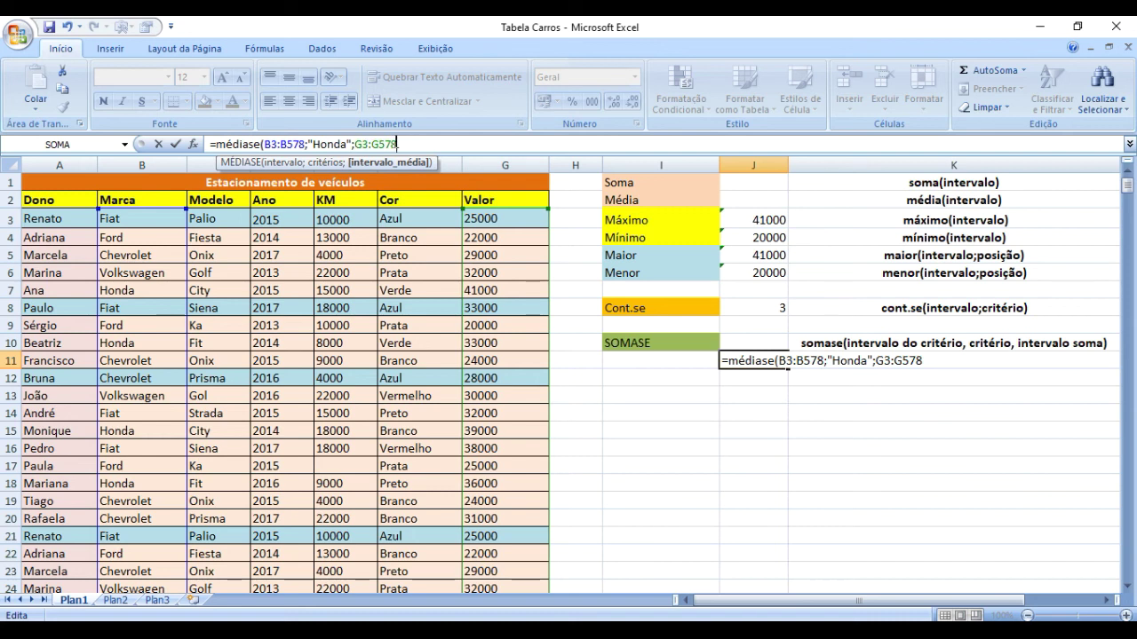
{"action": "left_click_drag", "start_coordinate": [356, 144], "coordinate": [401, 143]}
{"action": "left_click", "coordinate": [405, 144]}
{"action": "type", "text": ")"}
{"action": "key", "text": "Return"}
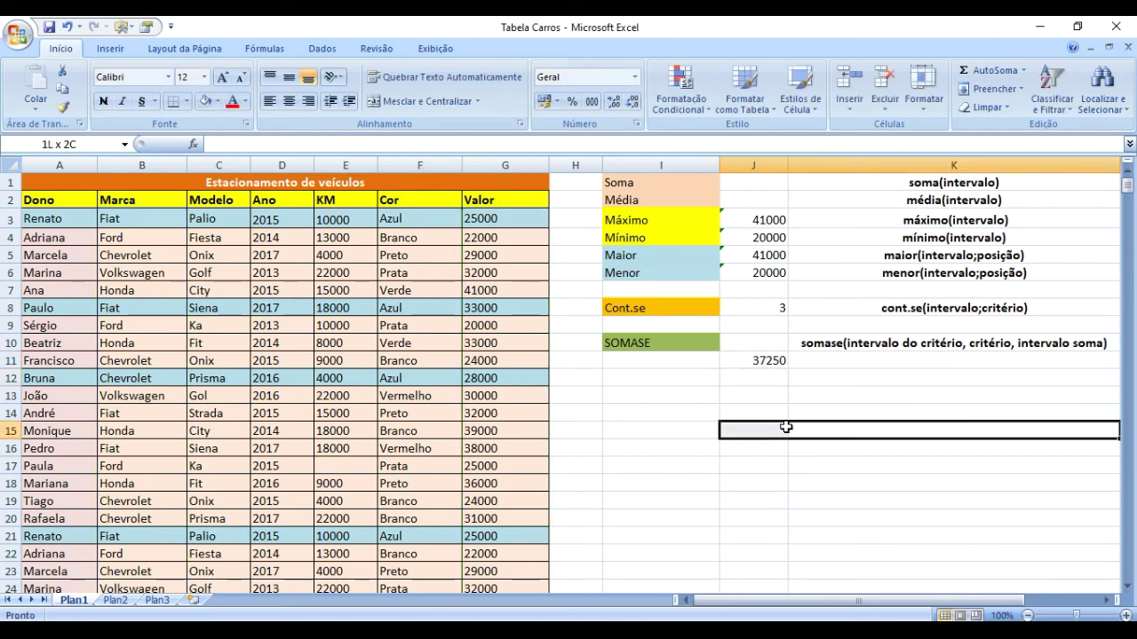
{"action": "left_click", "coordinate": [758, 360]}
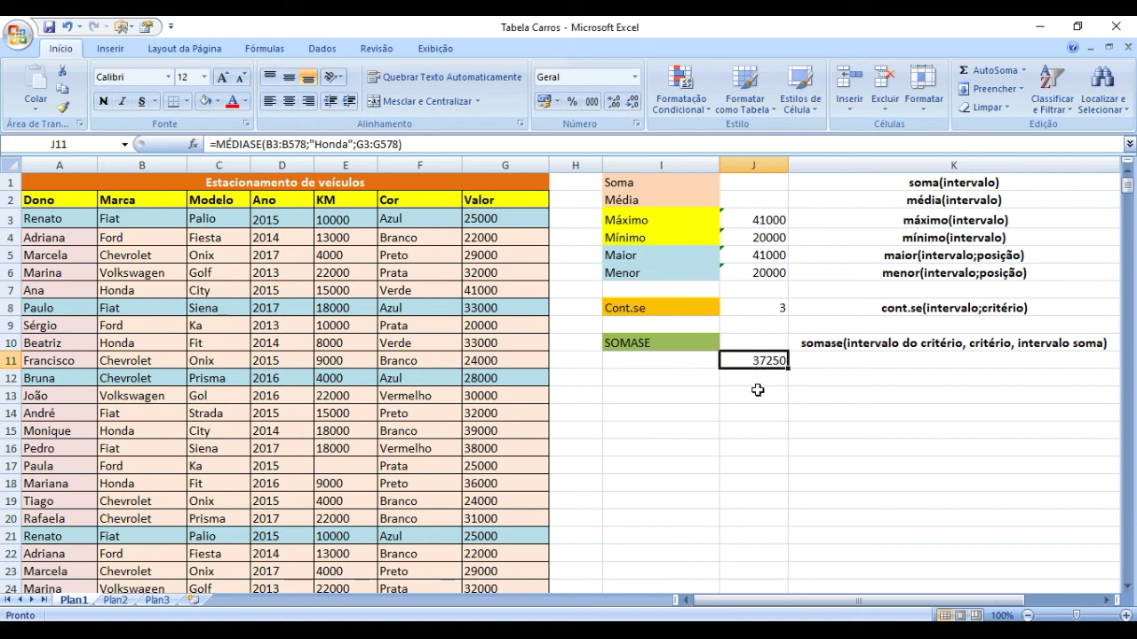
Label cell I11 as Médiase and rewrite the label in I10 as Somase.
{"action": "left_click", "coordinate": [673, 361]}
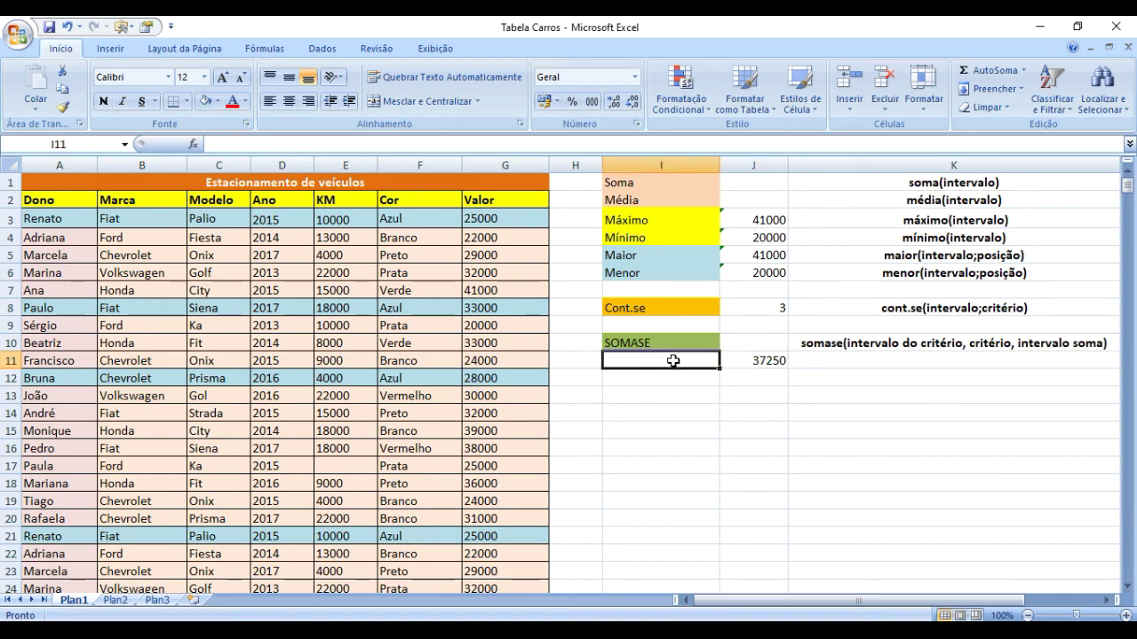
{"action": "type", "text": "Médiase"}
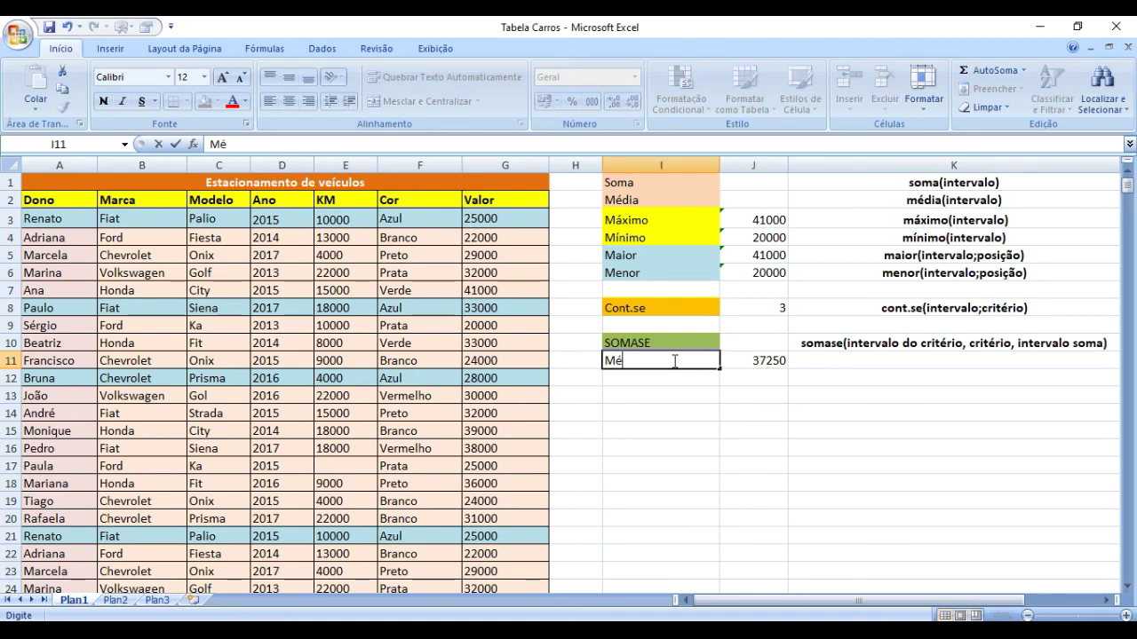
{"action": "left_click", "coordinate": [657, 342]}
{"action": "left_click_drag", "start_coordinate": [657, 344], "coordinate": [586, 345]}
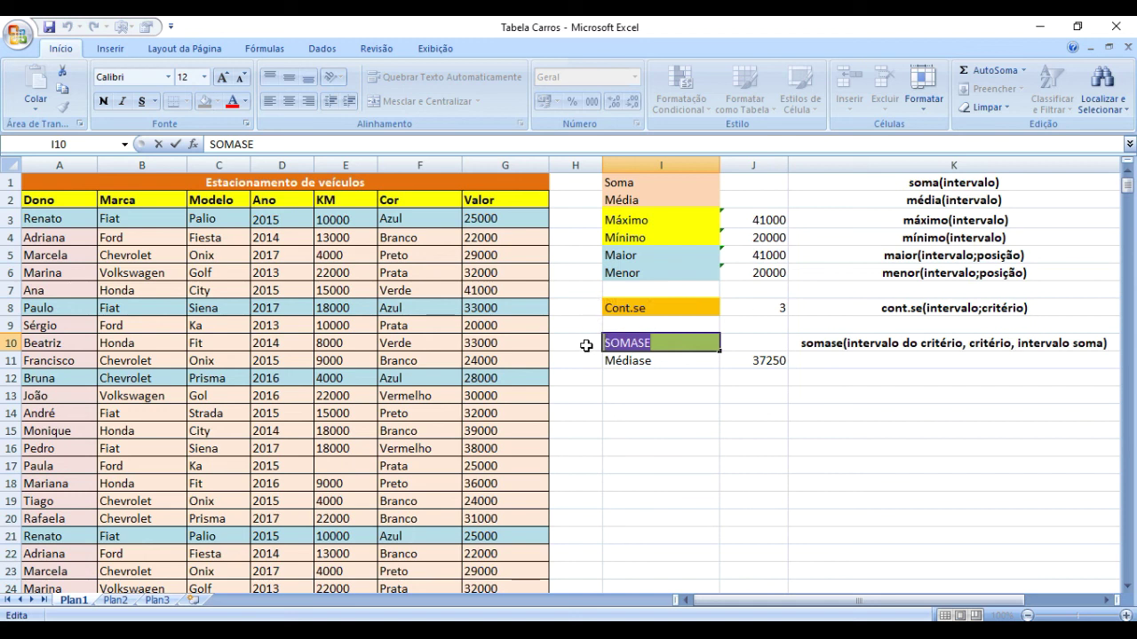
{"action": "type", "text": "Somase"}
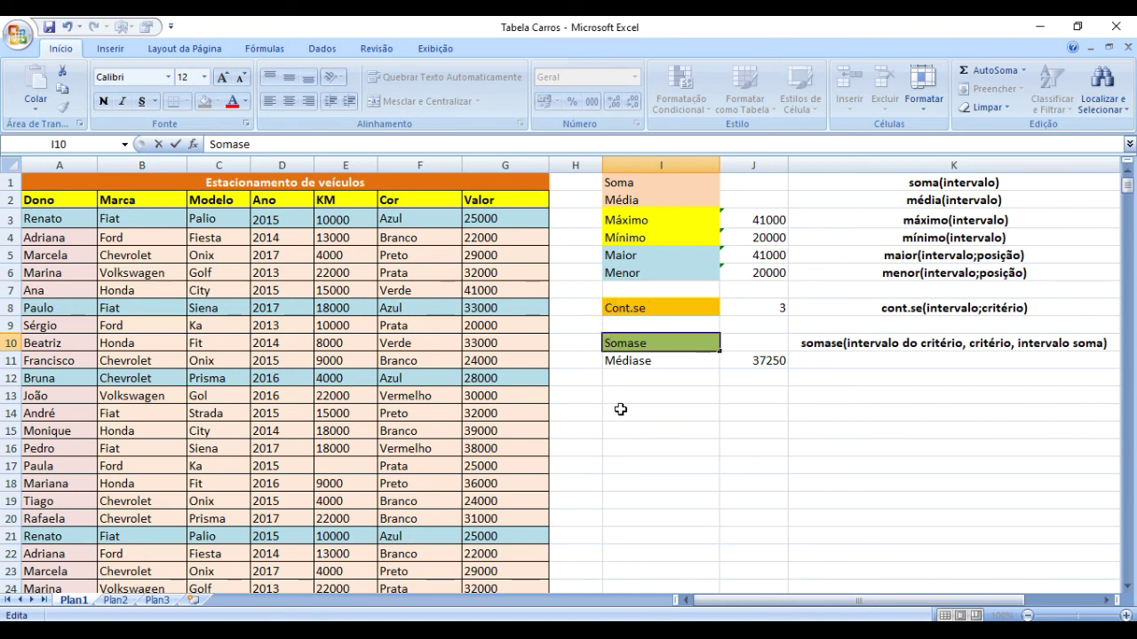
{"action": "left_click", "coordinate": [661, 431]}
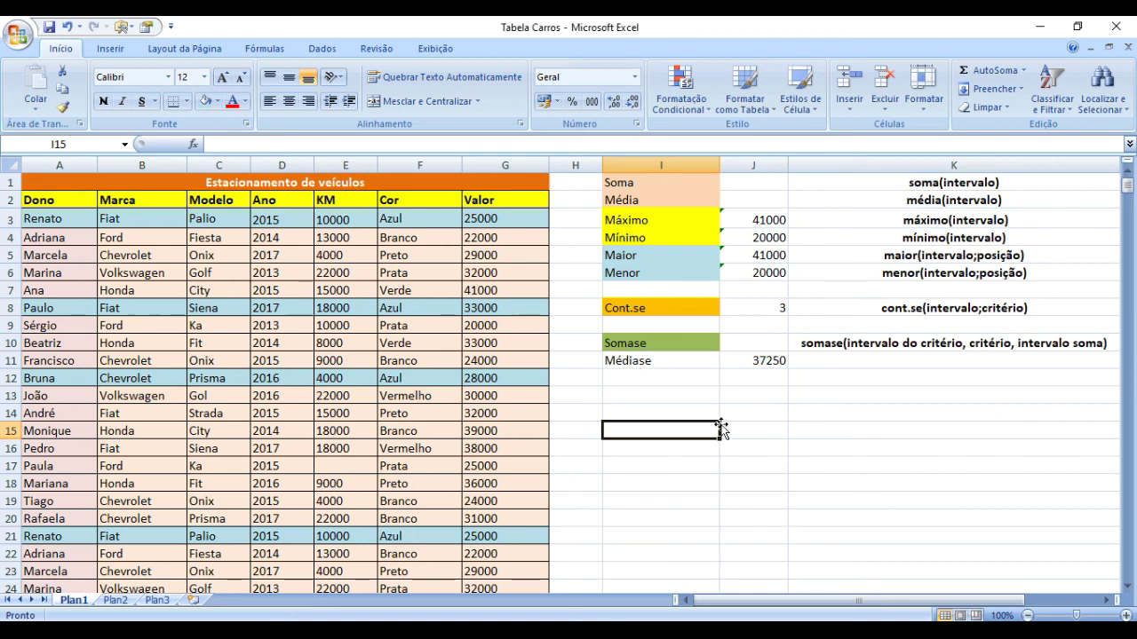
Copy the somase syntax note from K10 into K11.
{"action": "left_click", "coordinate": [815, 348]}
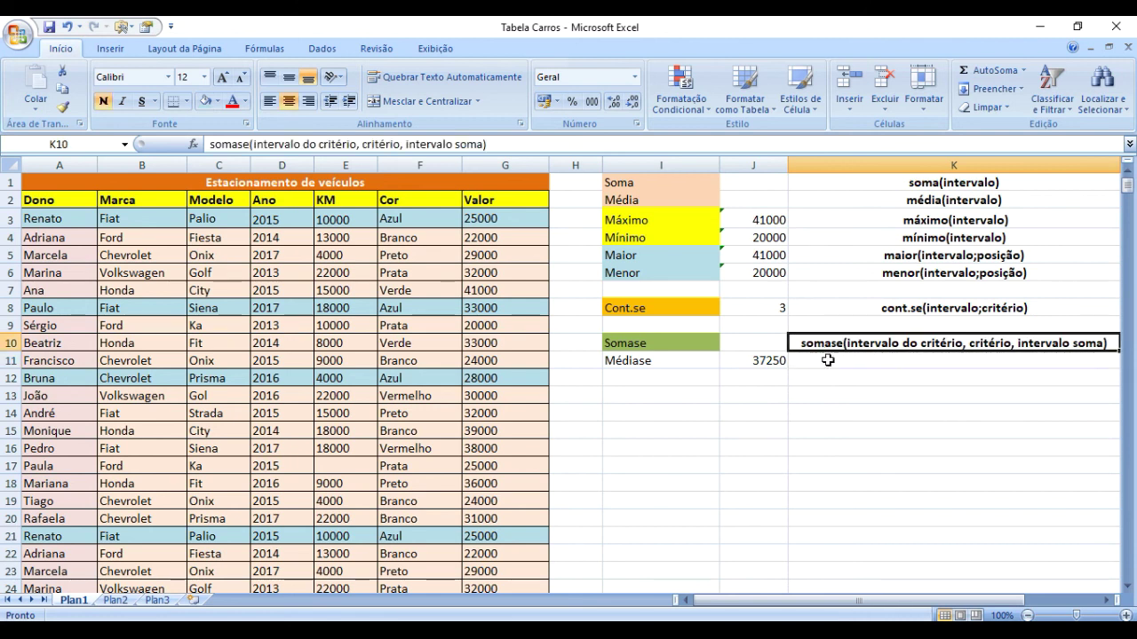
{"action": "key", "text": "ctrl+c"}
{"action": "left_click", "coordinate": [808, 361]}
{"action": "key", "text": "ctrl+v"}
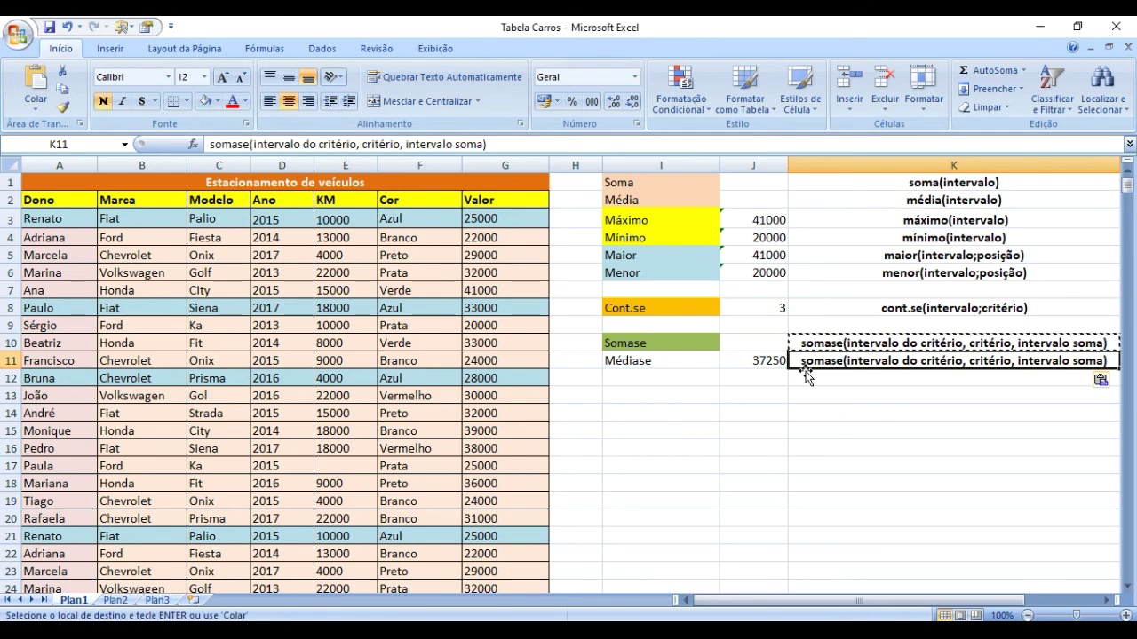
Edit the syntax note in K11 to read média(intervalo do critério, critério, intervalo média).
{"action": "double_click", "coordinate": [801, 361]}
{"action": "left_click_drag", "start_coordinate": [801, 360], "coordinate": [843, 360]}
{"action": "type", "text": "média"}
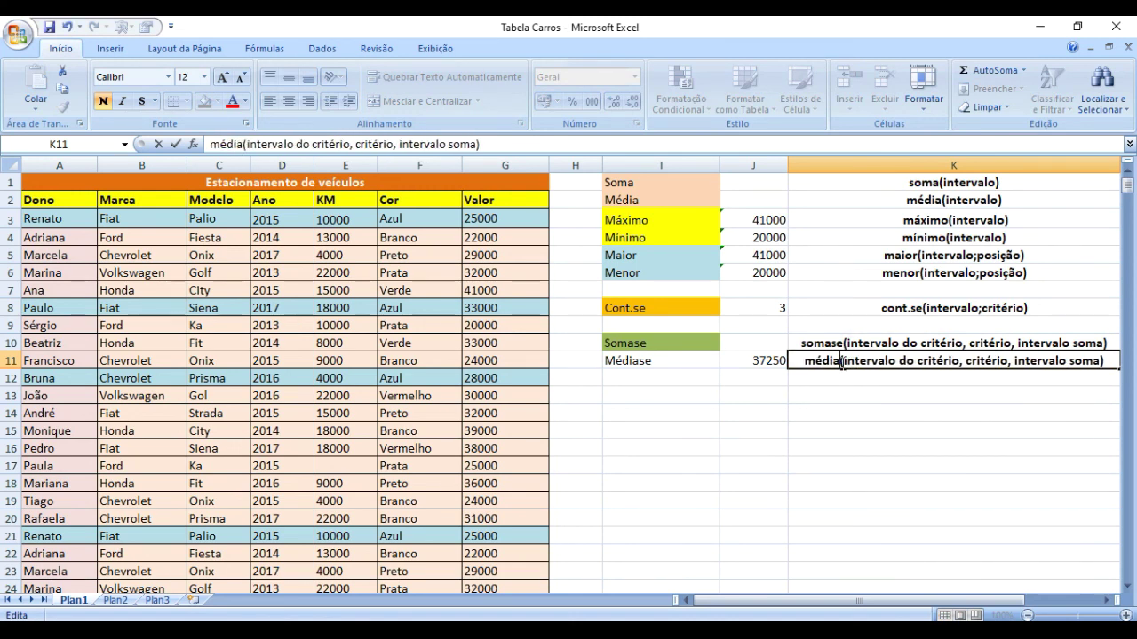
{"action": "double_click", "coordinate": [1081, 359]}
{"action": "type", "text": "média"}
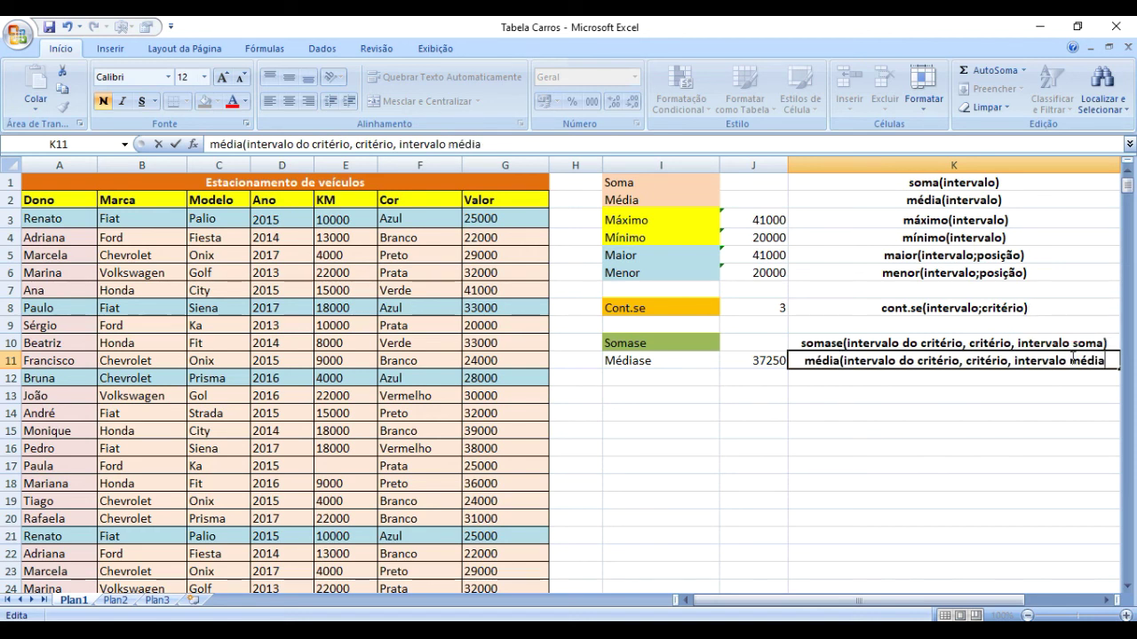
{"action": "type", "text": ")"}
{"action": "key", "text": "Return"}
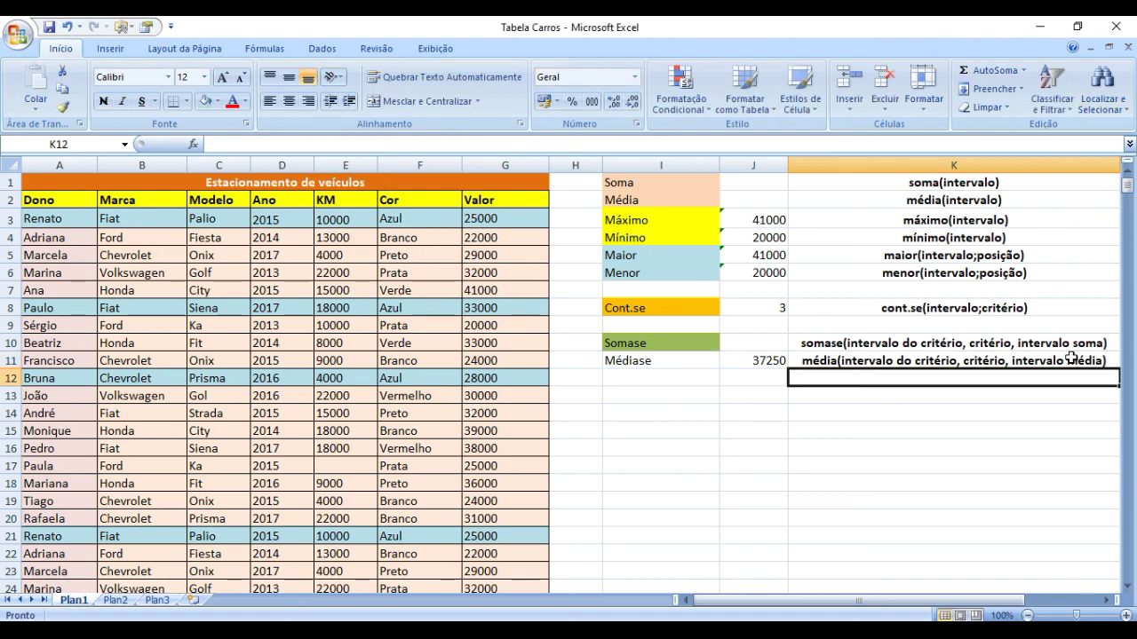
Delete the MÉDIASE formula from J11 and fill the Médiase label in I11 with standard green.
{"action": "left_click", "coordinate": [760, 358]}
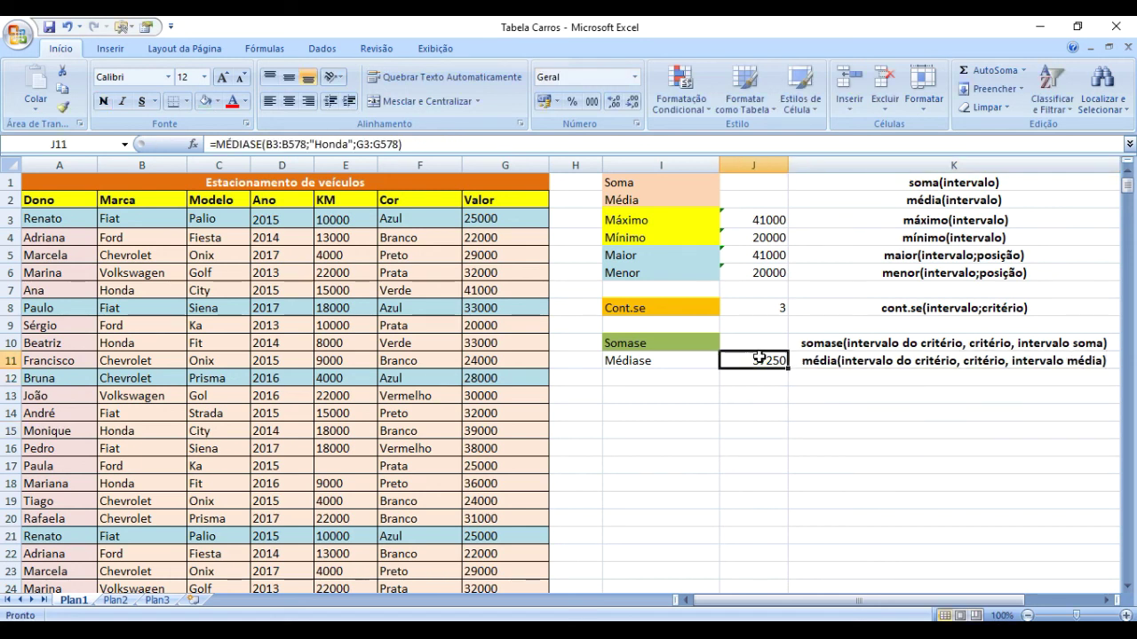
{"action": "key", "text": "Delete"}
{"action": "left_click", "coordinate": [653, 356]}
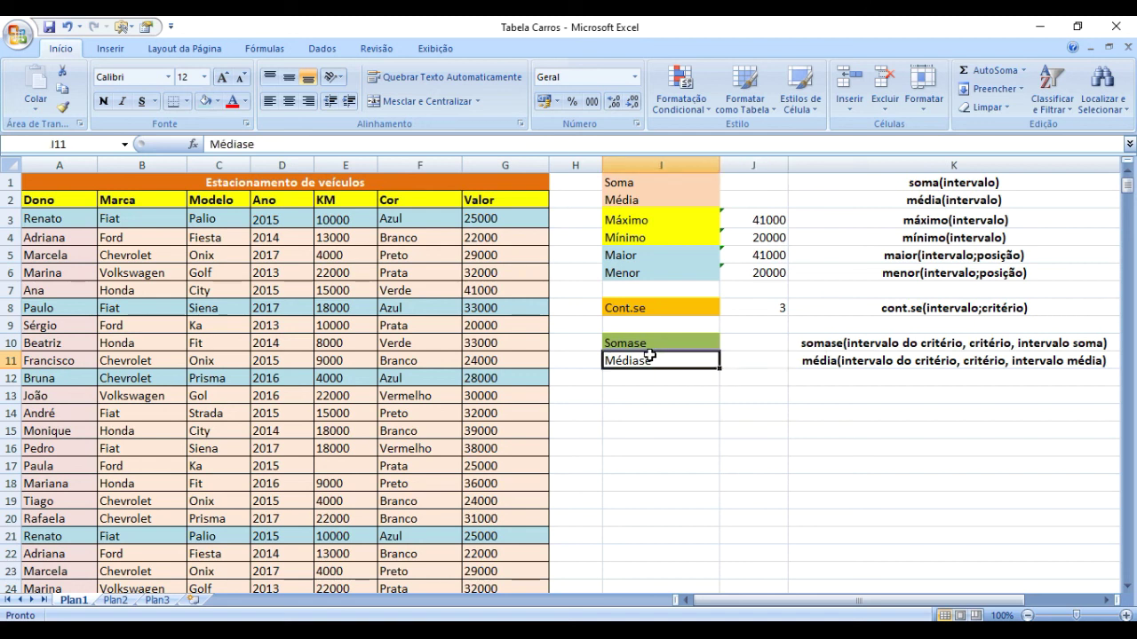
{"action": "left_click", "coordinate": [204, 101]}
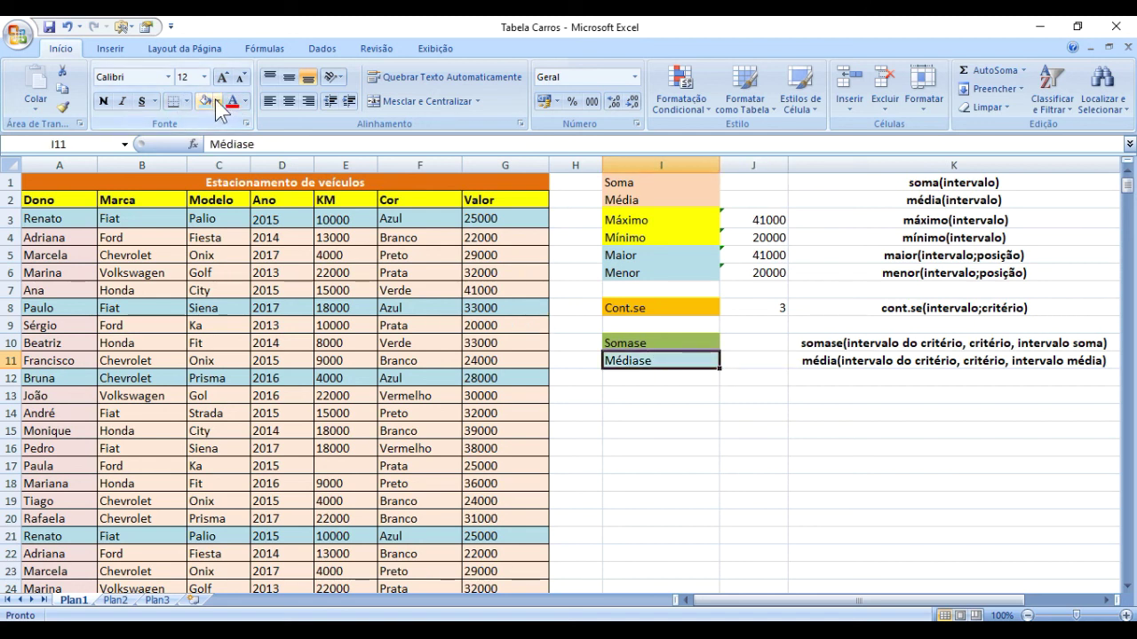
{"action": "left_click", "coordinate": [219, 101]}
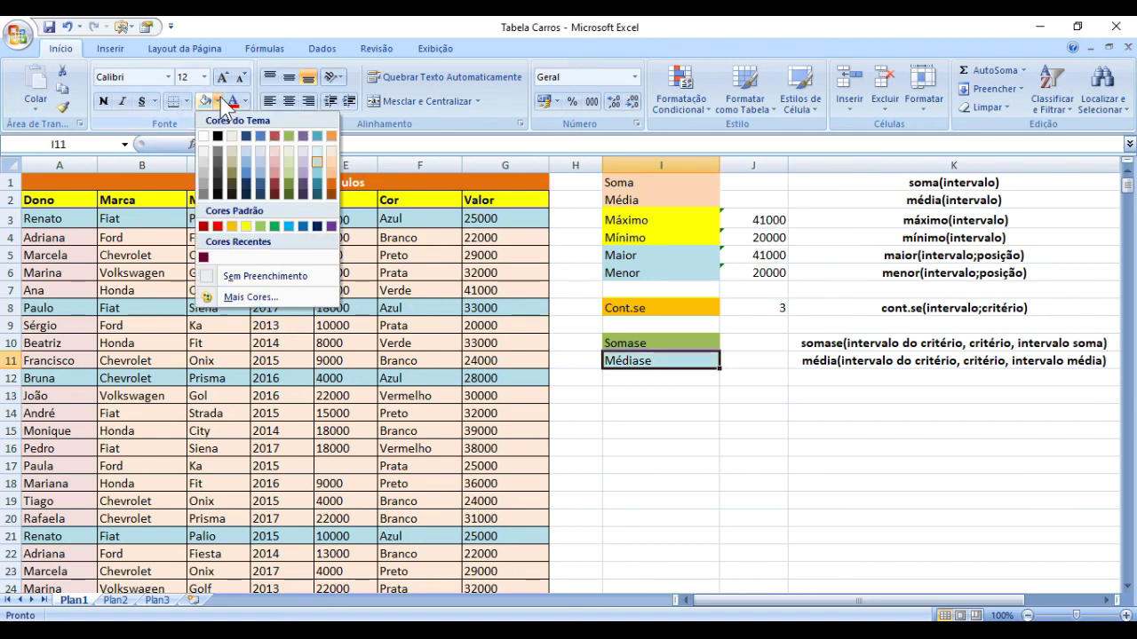
{"action": "left_click", "coordinate": [268, 225]}
{"action": "left_click", "coordinate": [851, 494]}
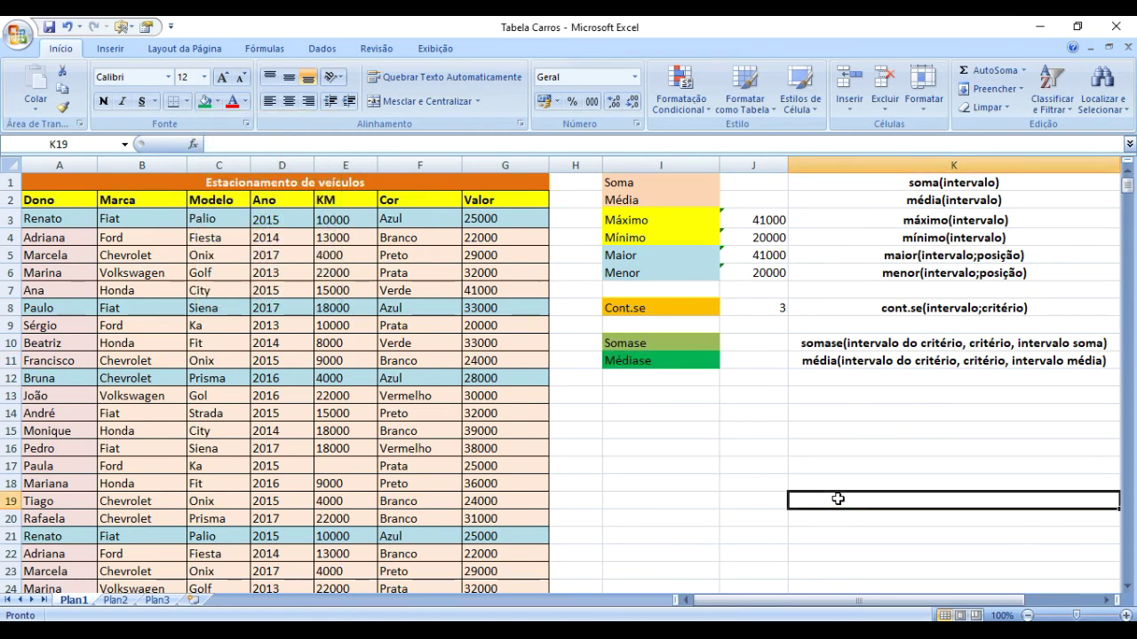
Narrow the empty column H between the vehicle table and the function list.
{"action": "left_click", "coordinate": [679, 402]}
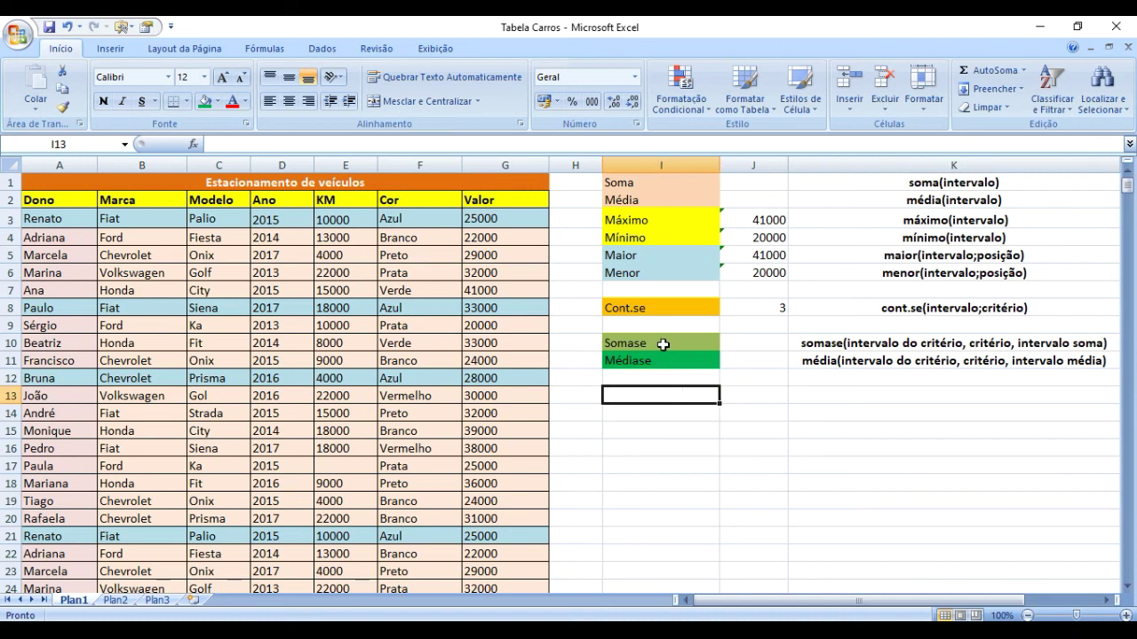
{"action": "left_click", "coordinate": [661, 342]}
{"action": "left_click", "coordinate": [660, 390]}
{"action": "left_click_drag", "start_coordinate": [599, 164], "coordinate": [577, 165]}
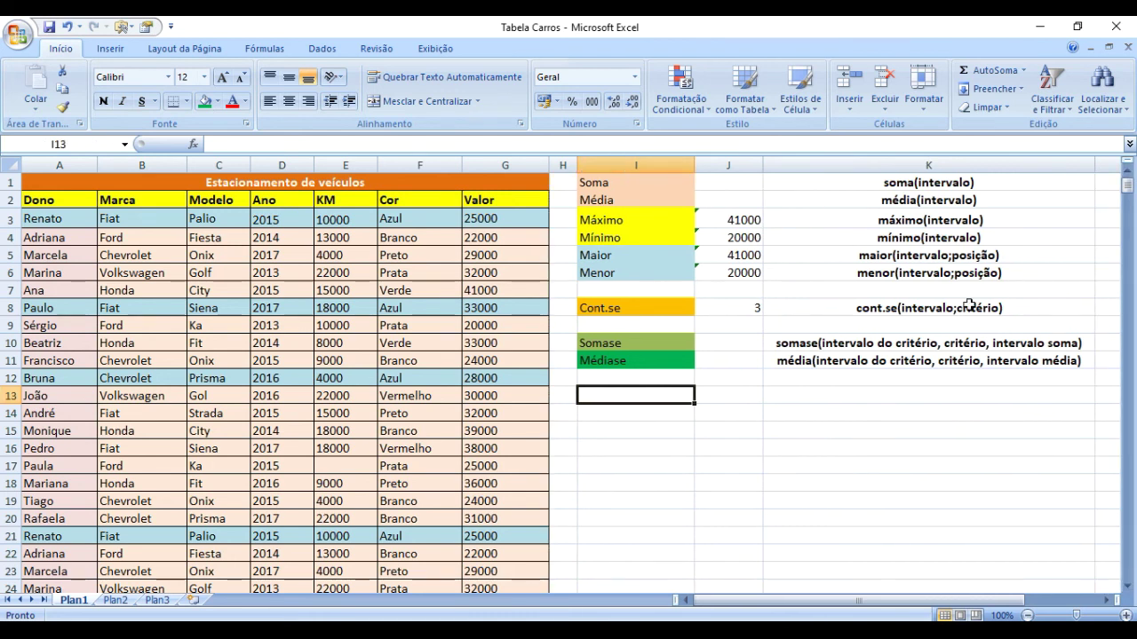
{"action": "left_click", "coordinate": [815, 411]}
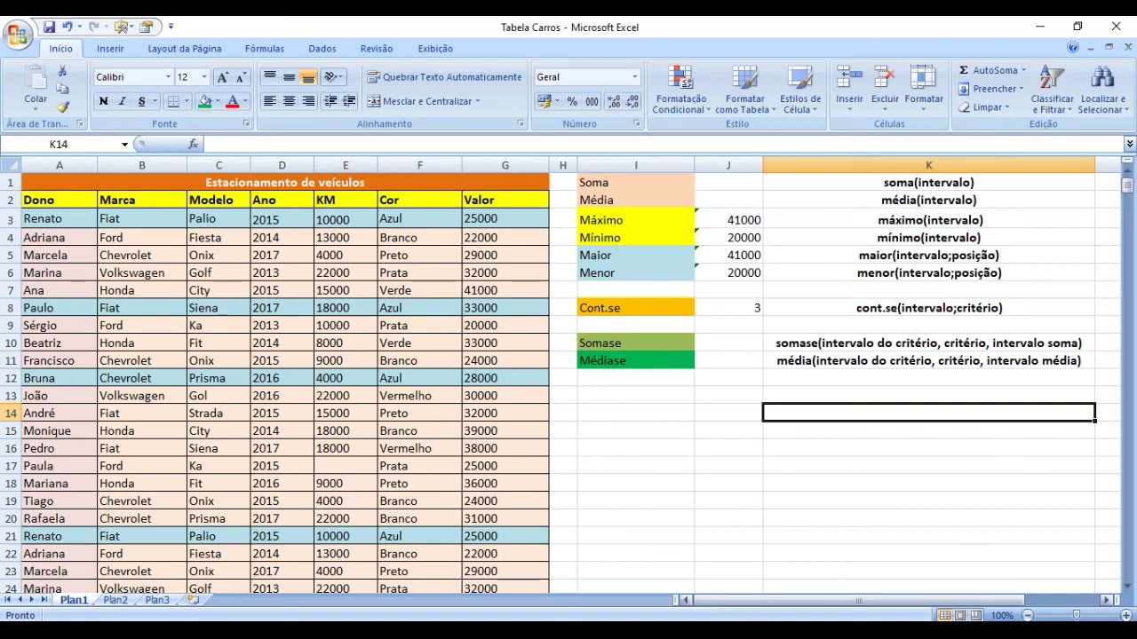
{"action": "left_click", "coordinate": [741, 631]}
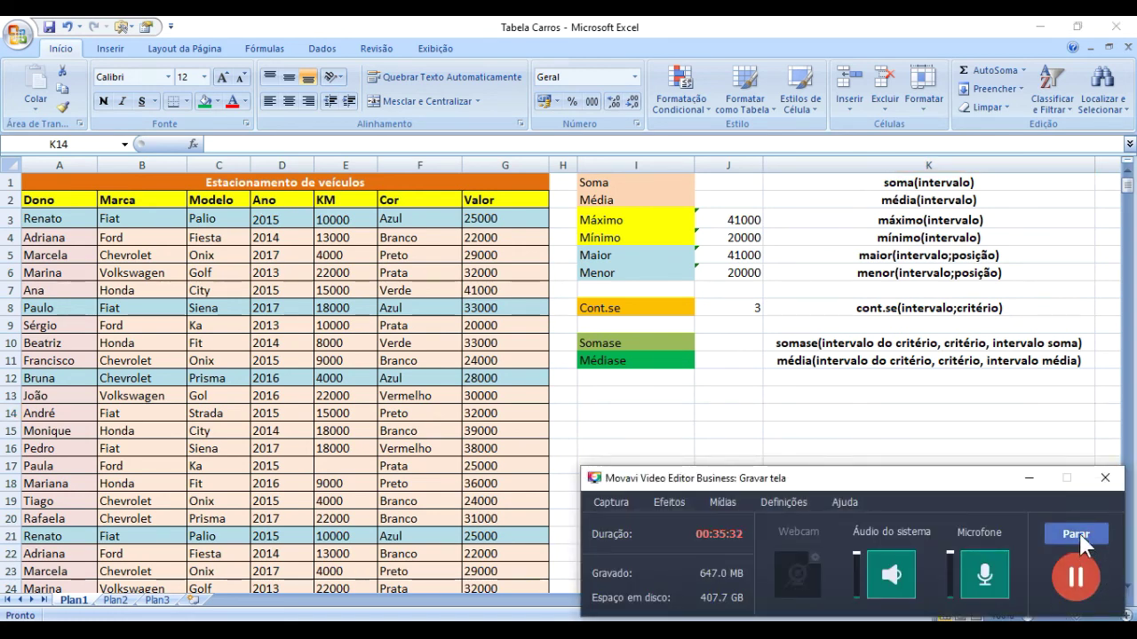
{"action": "left_click", "coordinate": [1080, 535]}
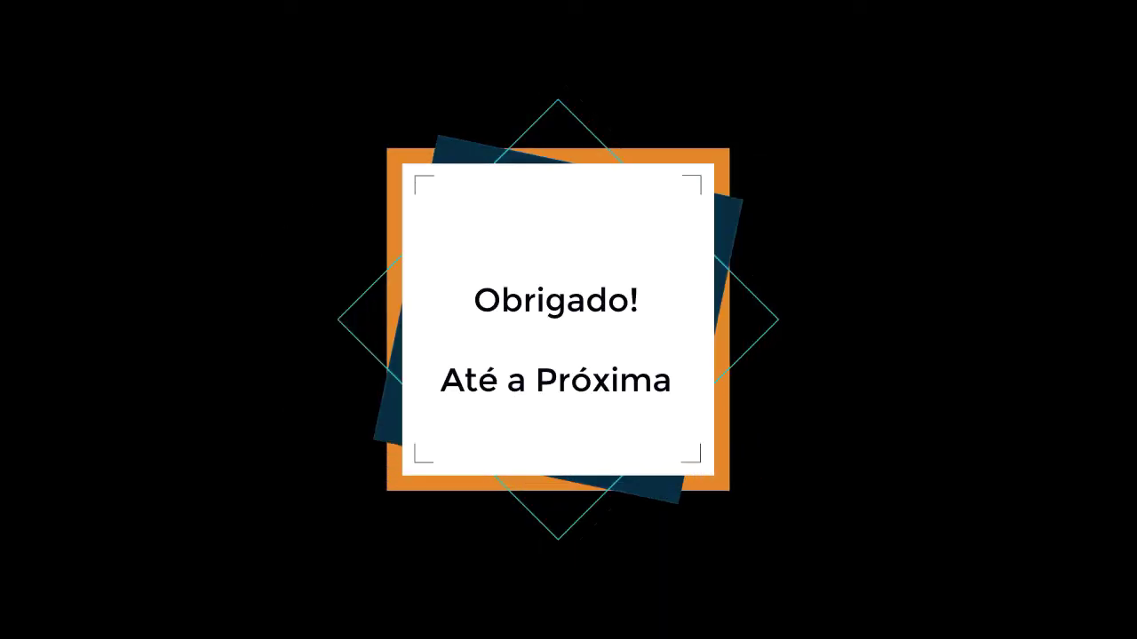